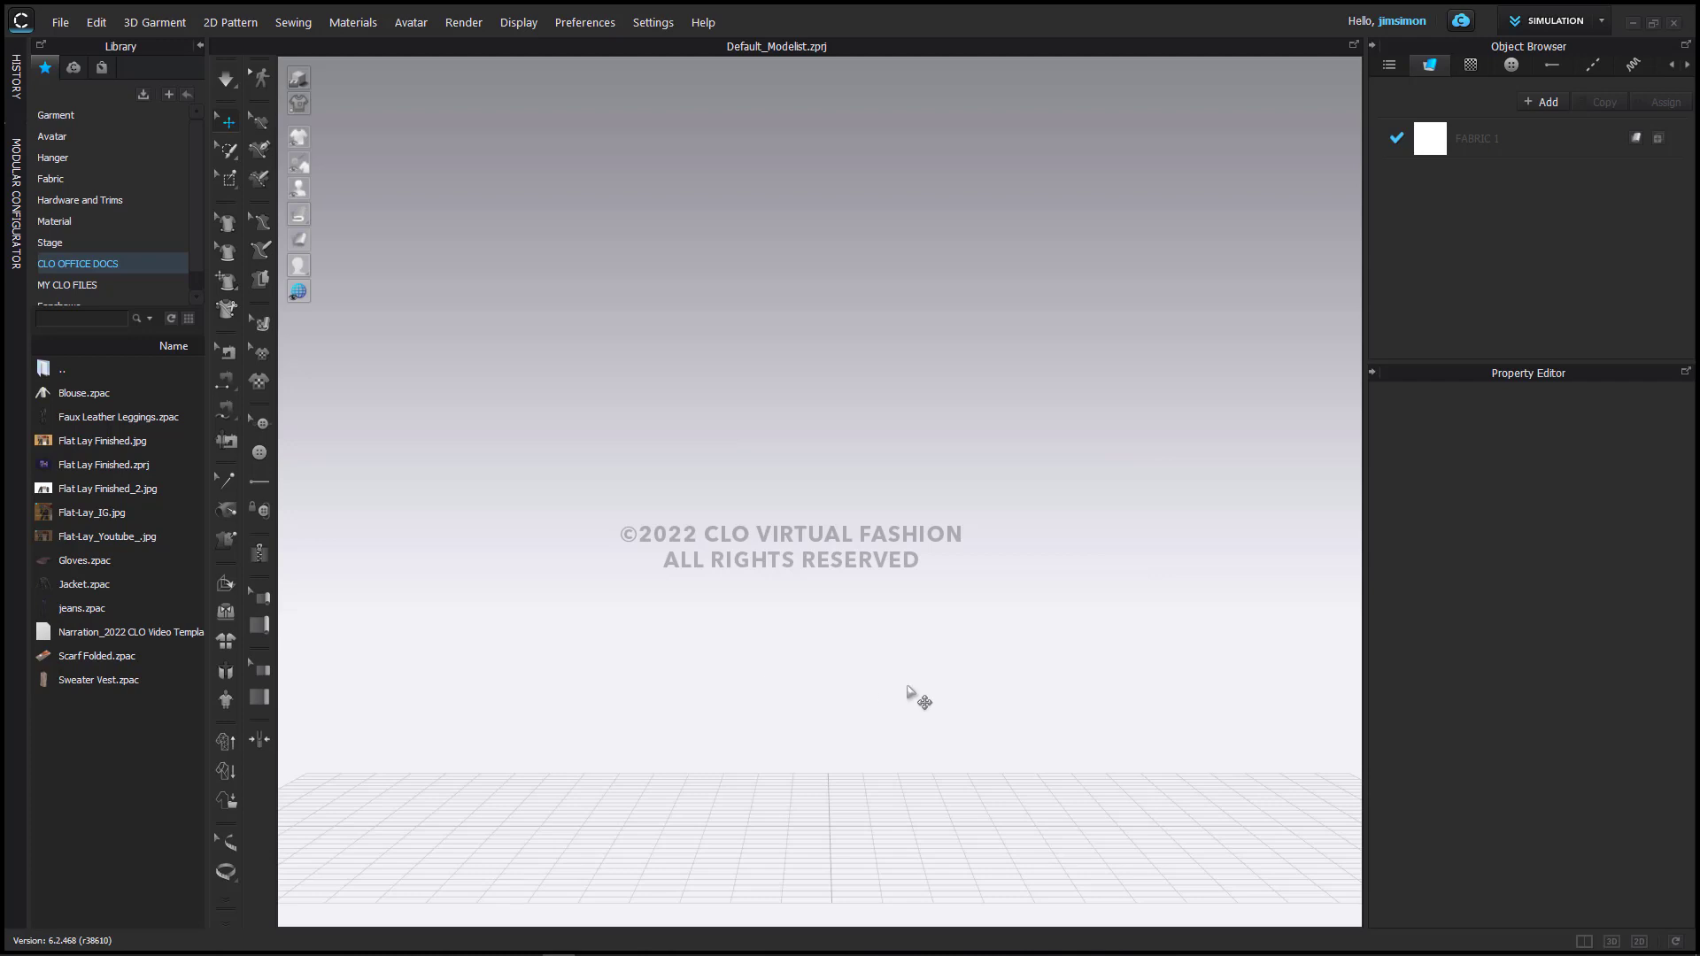
Step: Add the Jacket.zpac garment from the CLO OFFICE DOCS folder to the workspace
{"action": "mouse_move", "coordinate": [100, 587]}
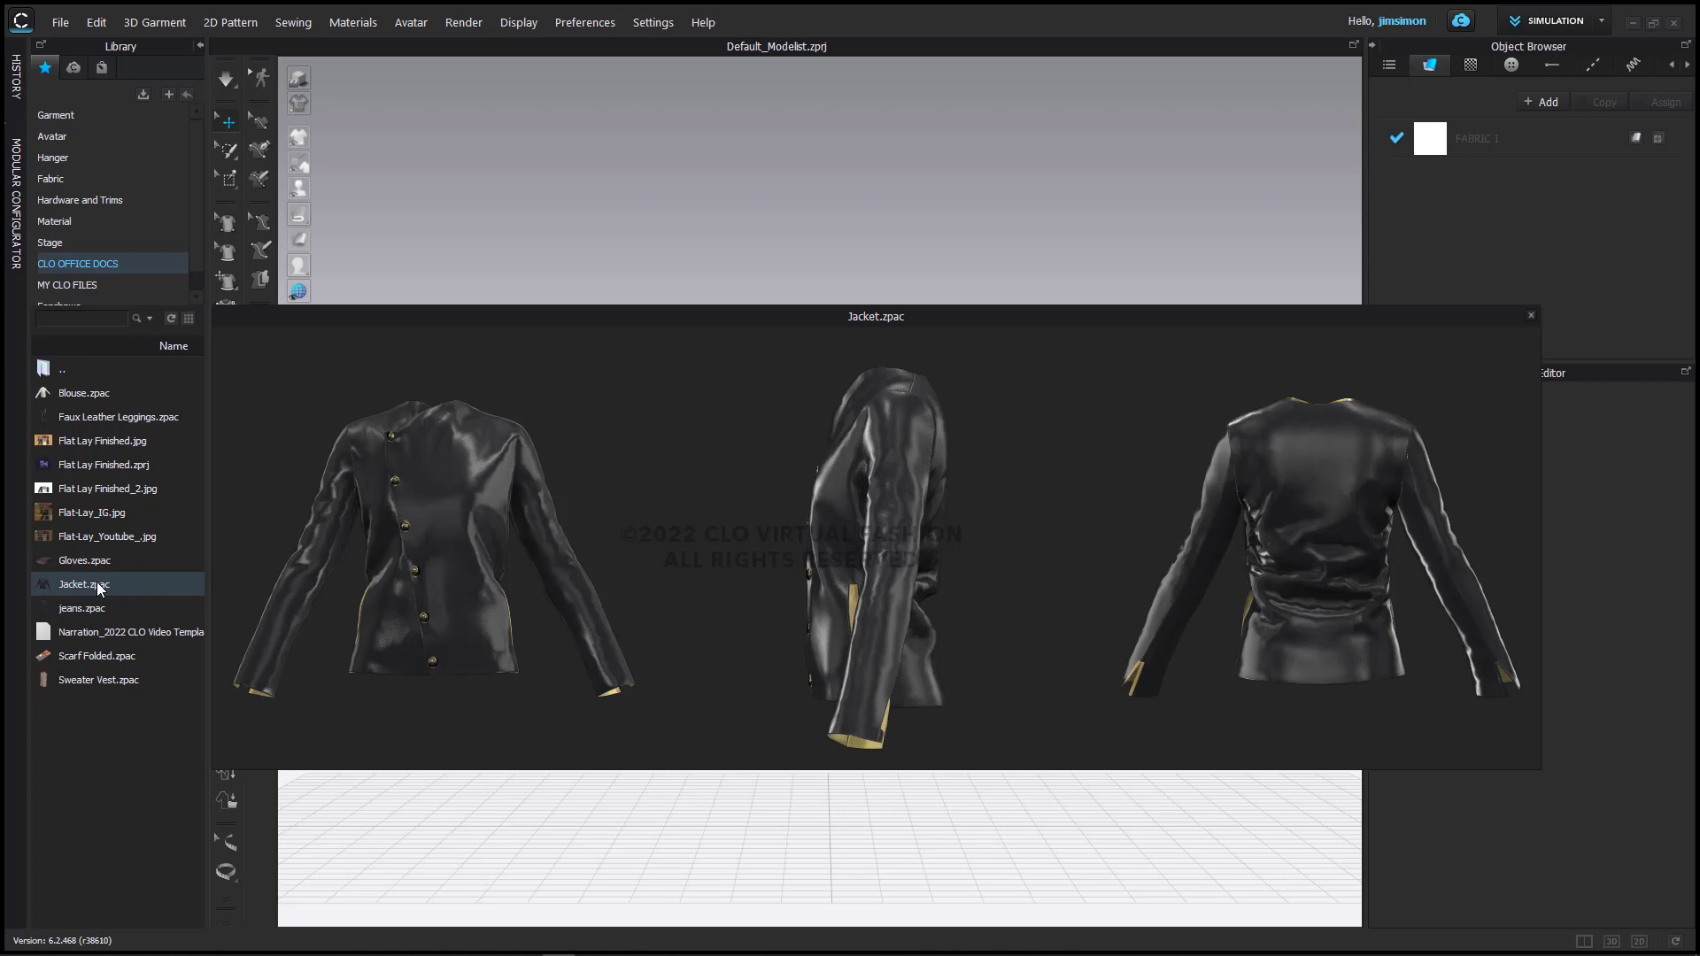
{"action": "right_click", "coordinate": [99, 588]}
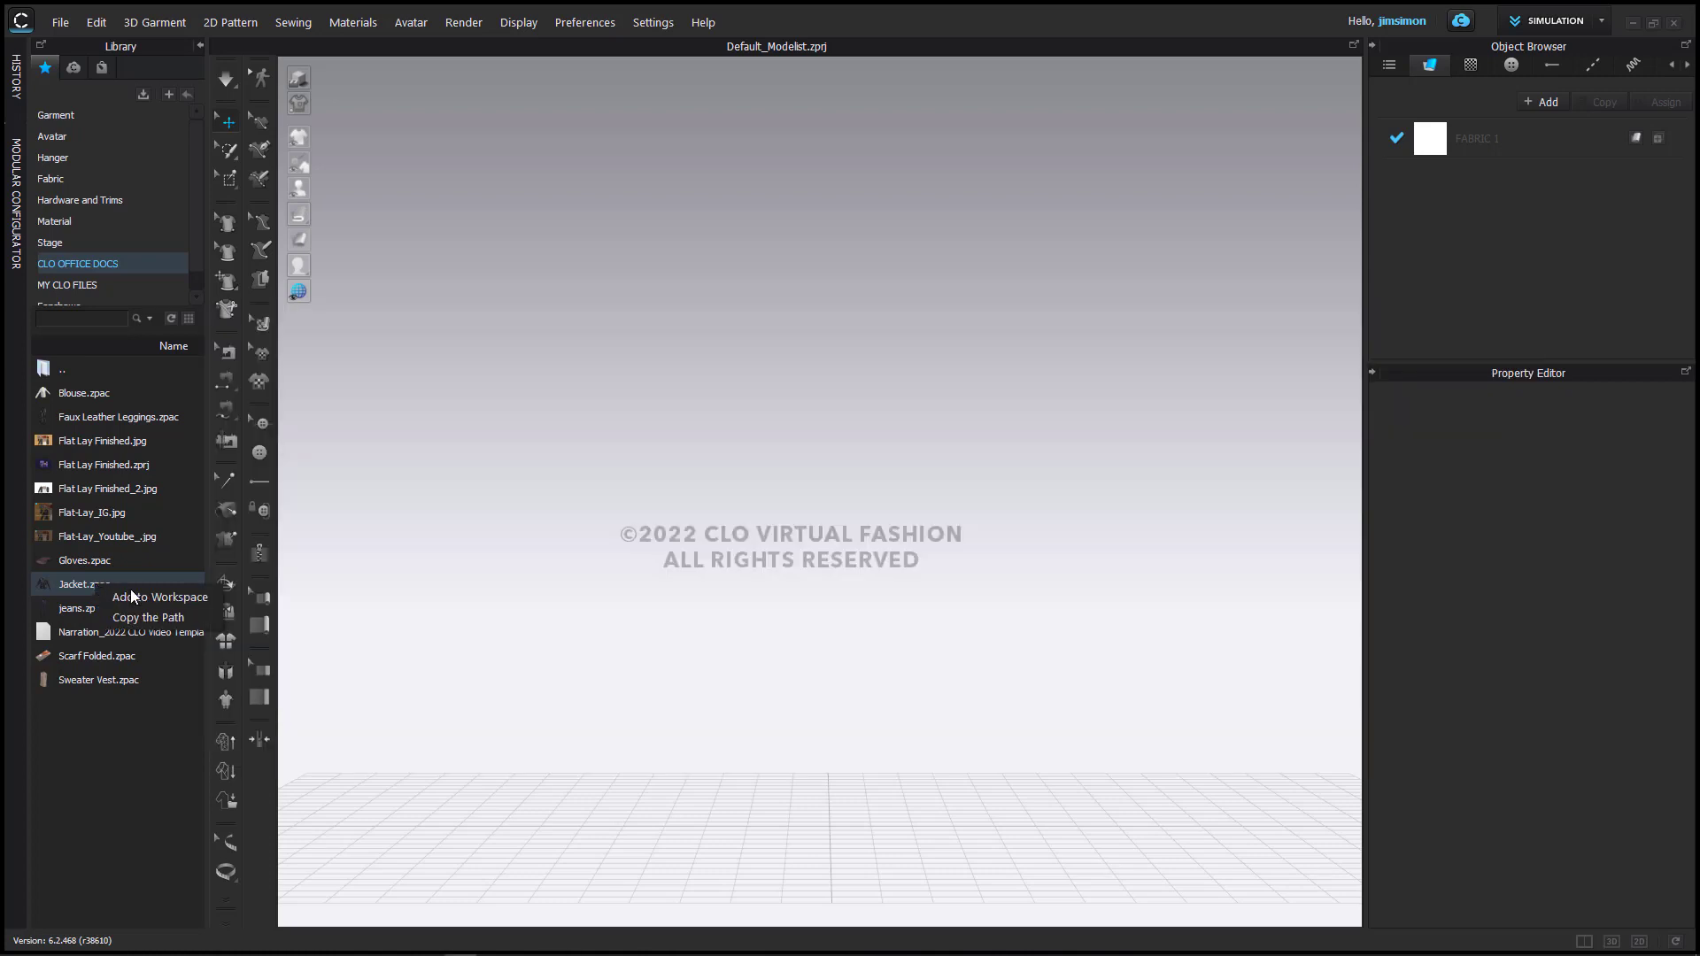
{"action": "left_click", "coordinate": [134, 598]}
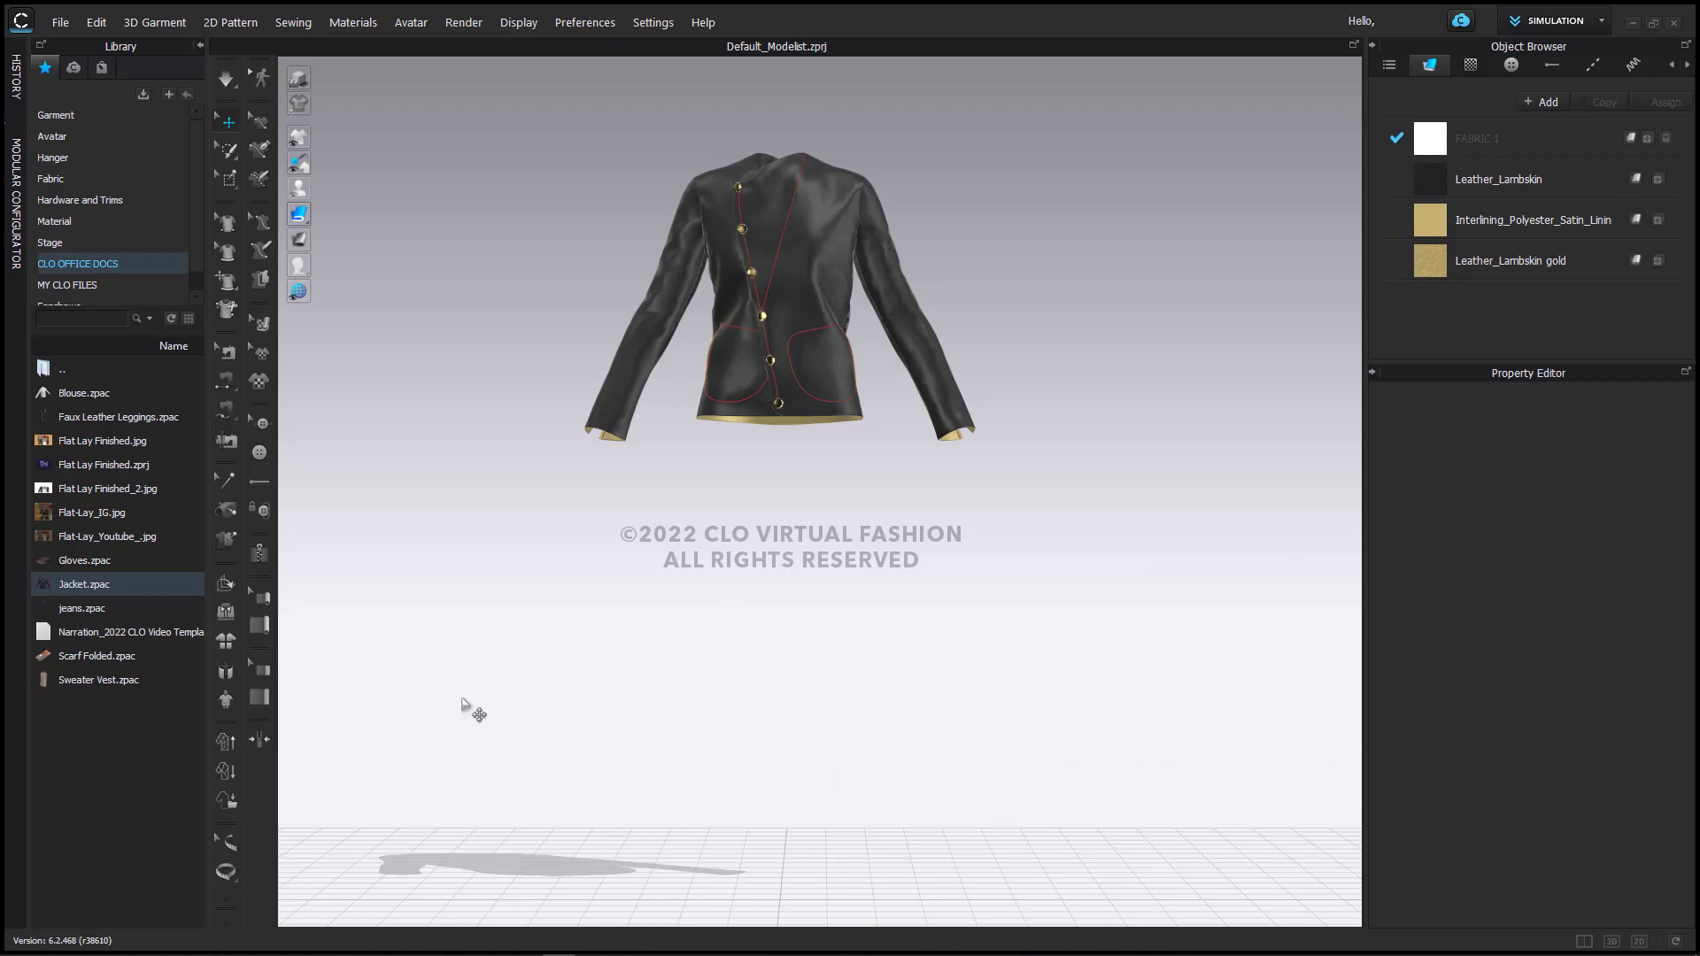
Step: Using Fold 3D Garment for all patterns, rotate the jacket about the X-axis to lie on the ground and flip it face down
{"action": "left_click", "coordinate": [226, 613]}
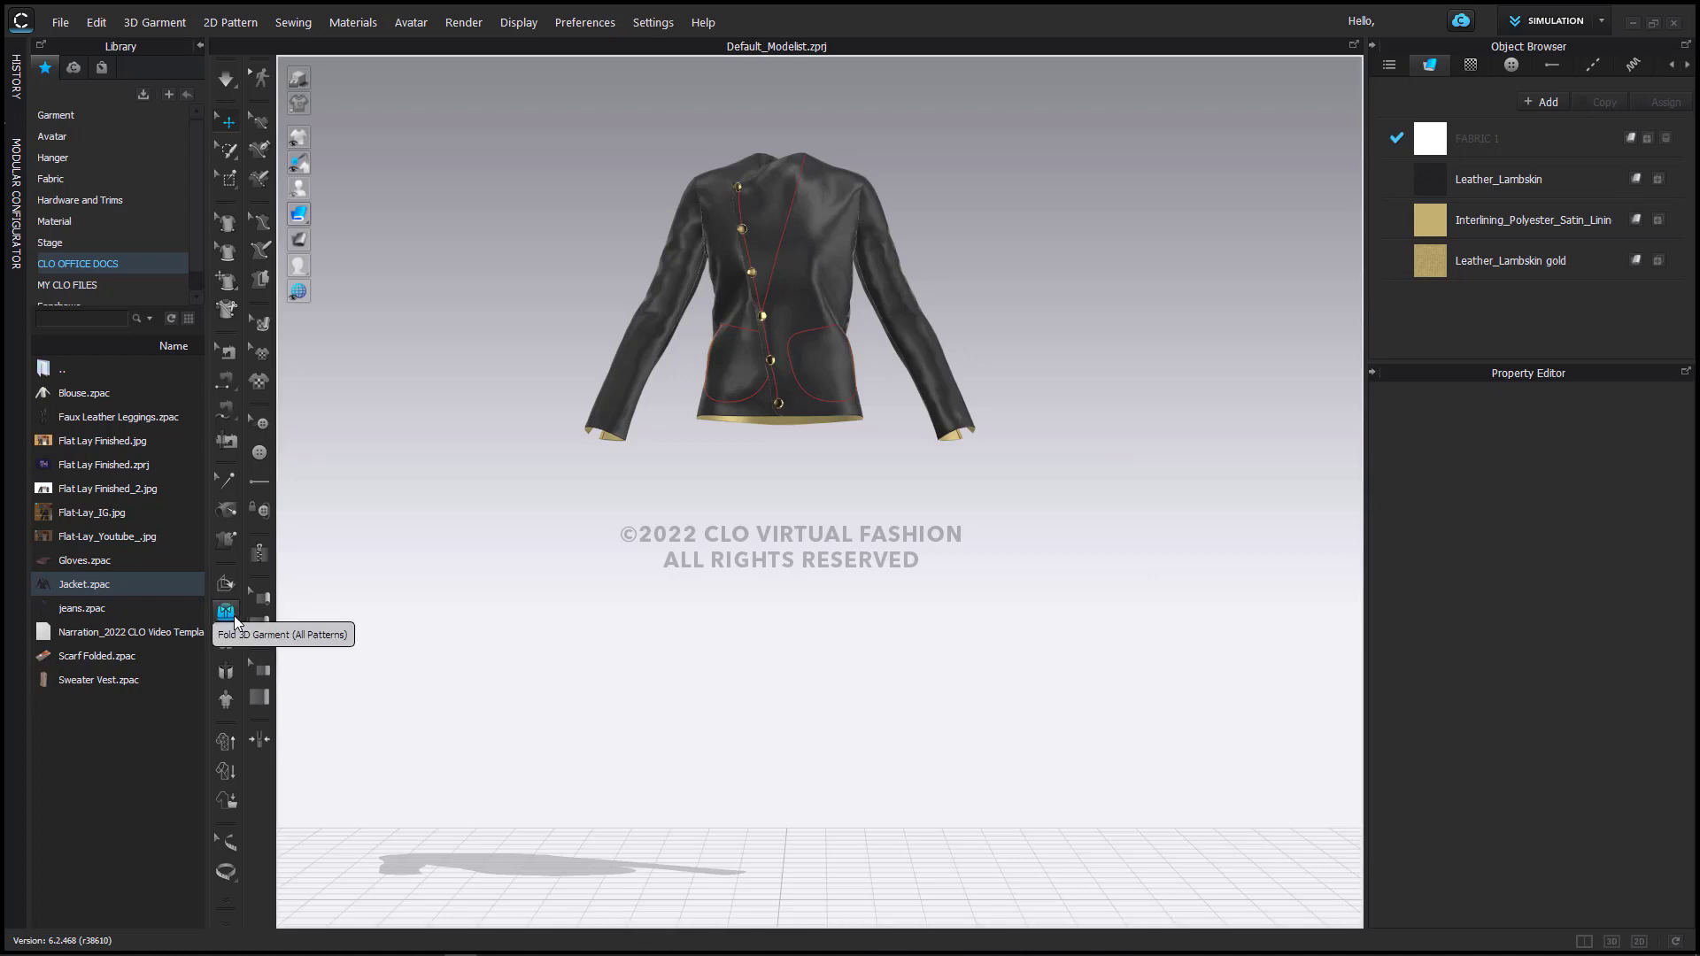
{"action": "left_click", "coordinate": [227, 615]}
{"action": "left_click_drag", "start_coordinate": [1226, 84], "coordinate": [1149, 168]}
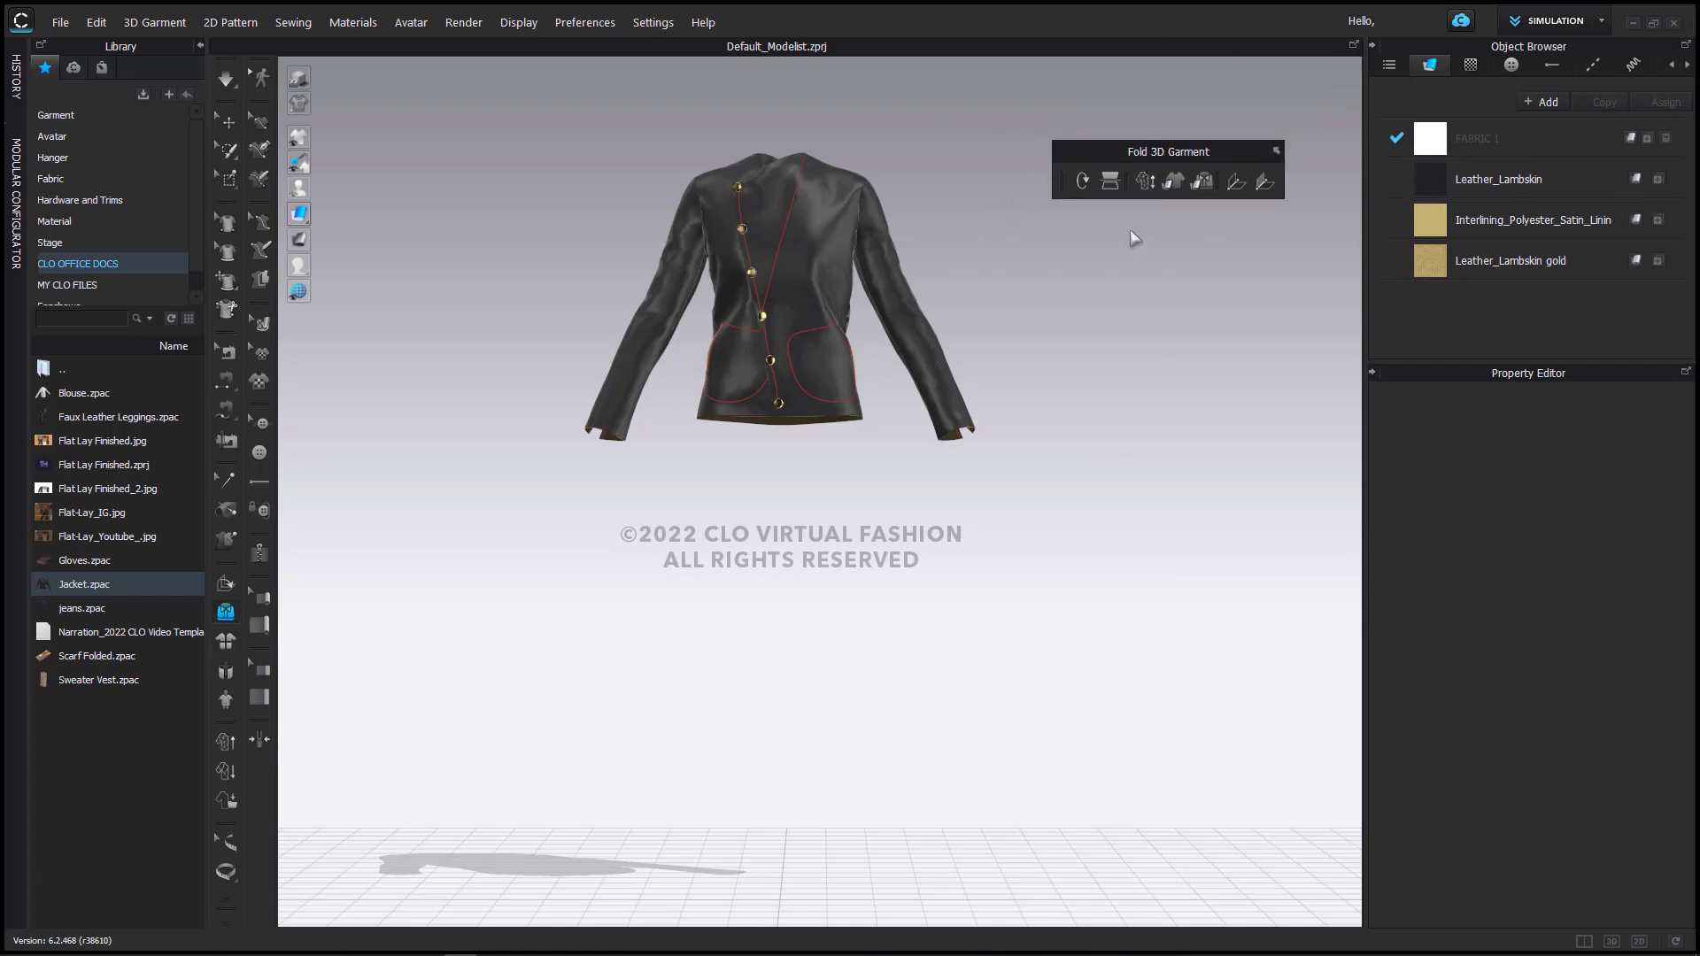
{"action": "left_click", "coordinate": [1082, 182]}
{"action": "right_click_drag", "start_coordinate": [1040, 461], "coordinate": [986, 437]}
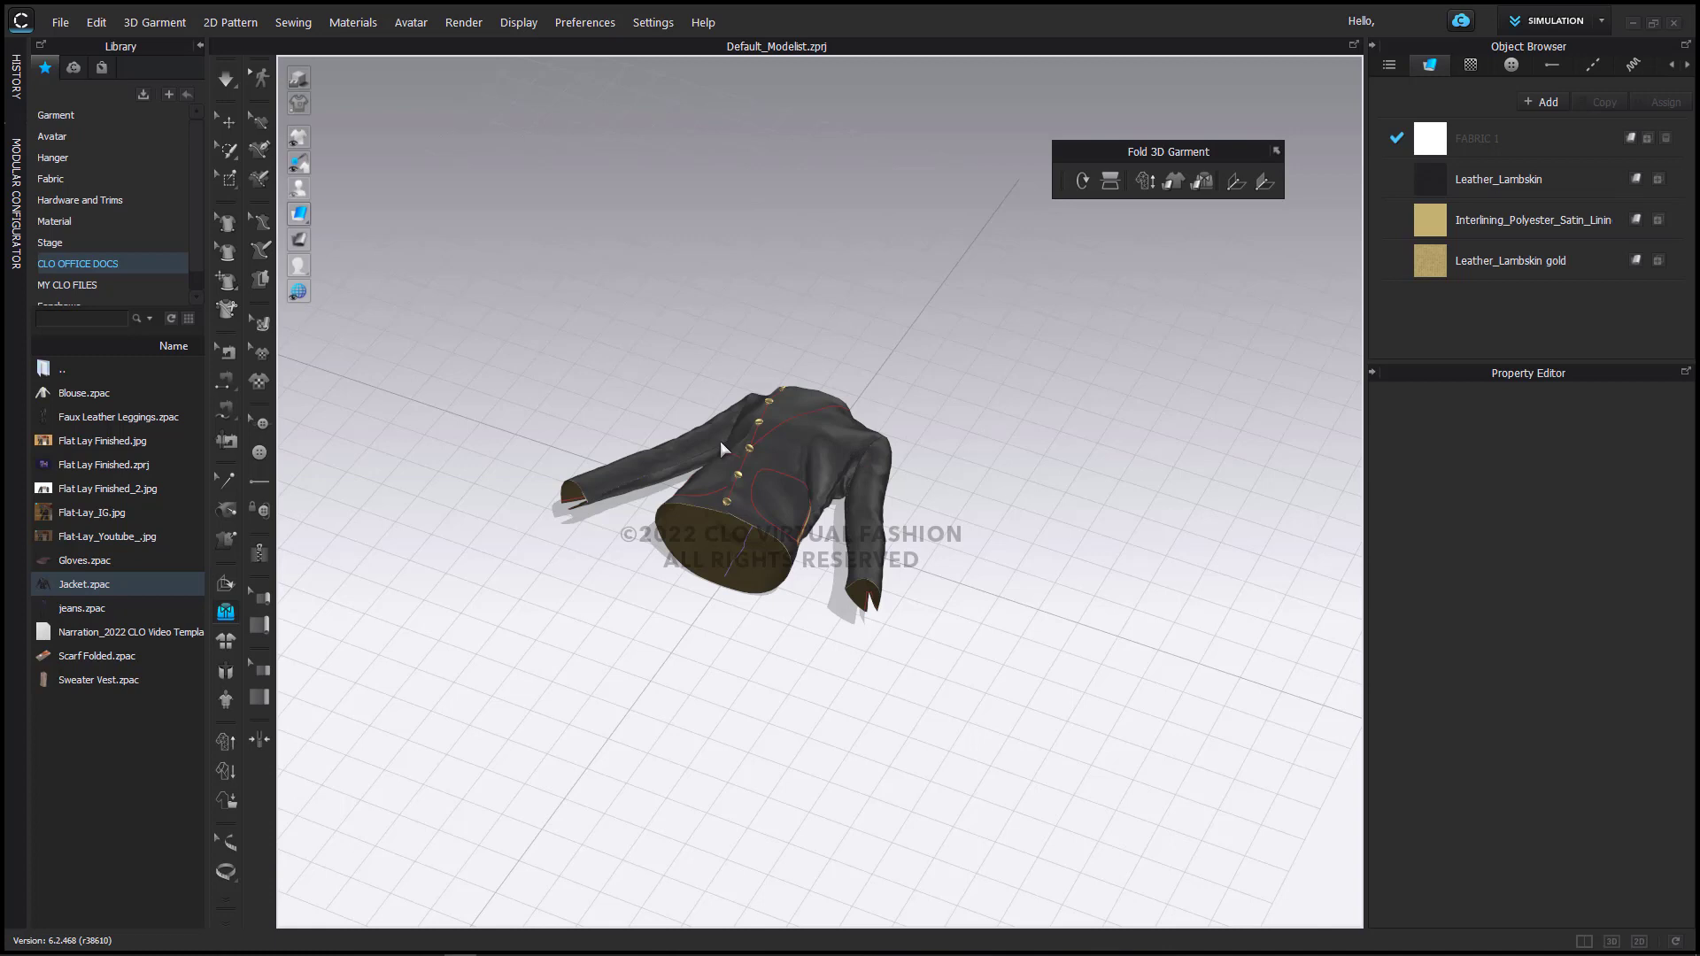
{"action": "left_click", "coordinate": [1110, 182]}
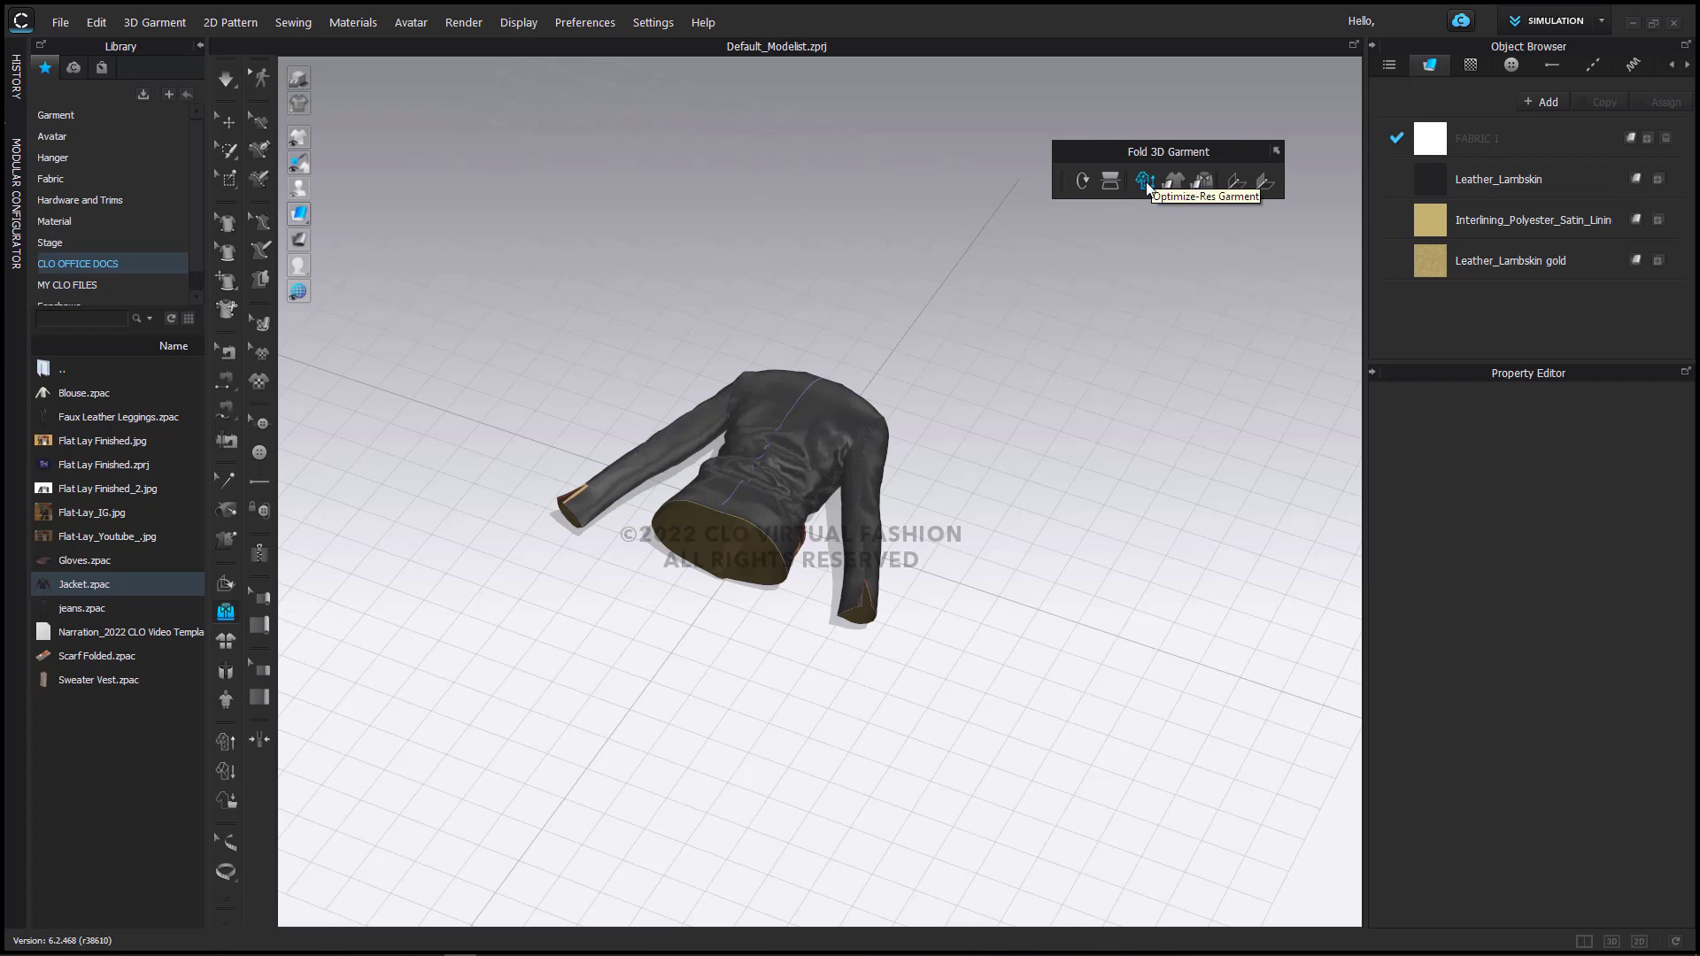
Step: Optimize the garment's resolution with a 10 mm particle distance and 2.5 mm additional collision thickness
{"action": "left_click", "coordinate": [1145, 182]}
{"action": "left_click_drag", "start_coordinate": [1139, 16], "coordinate": [1119, 285]}
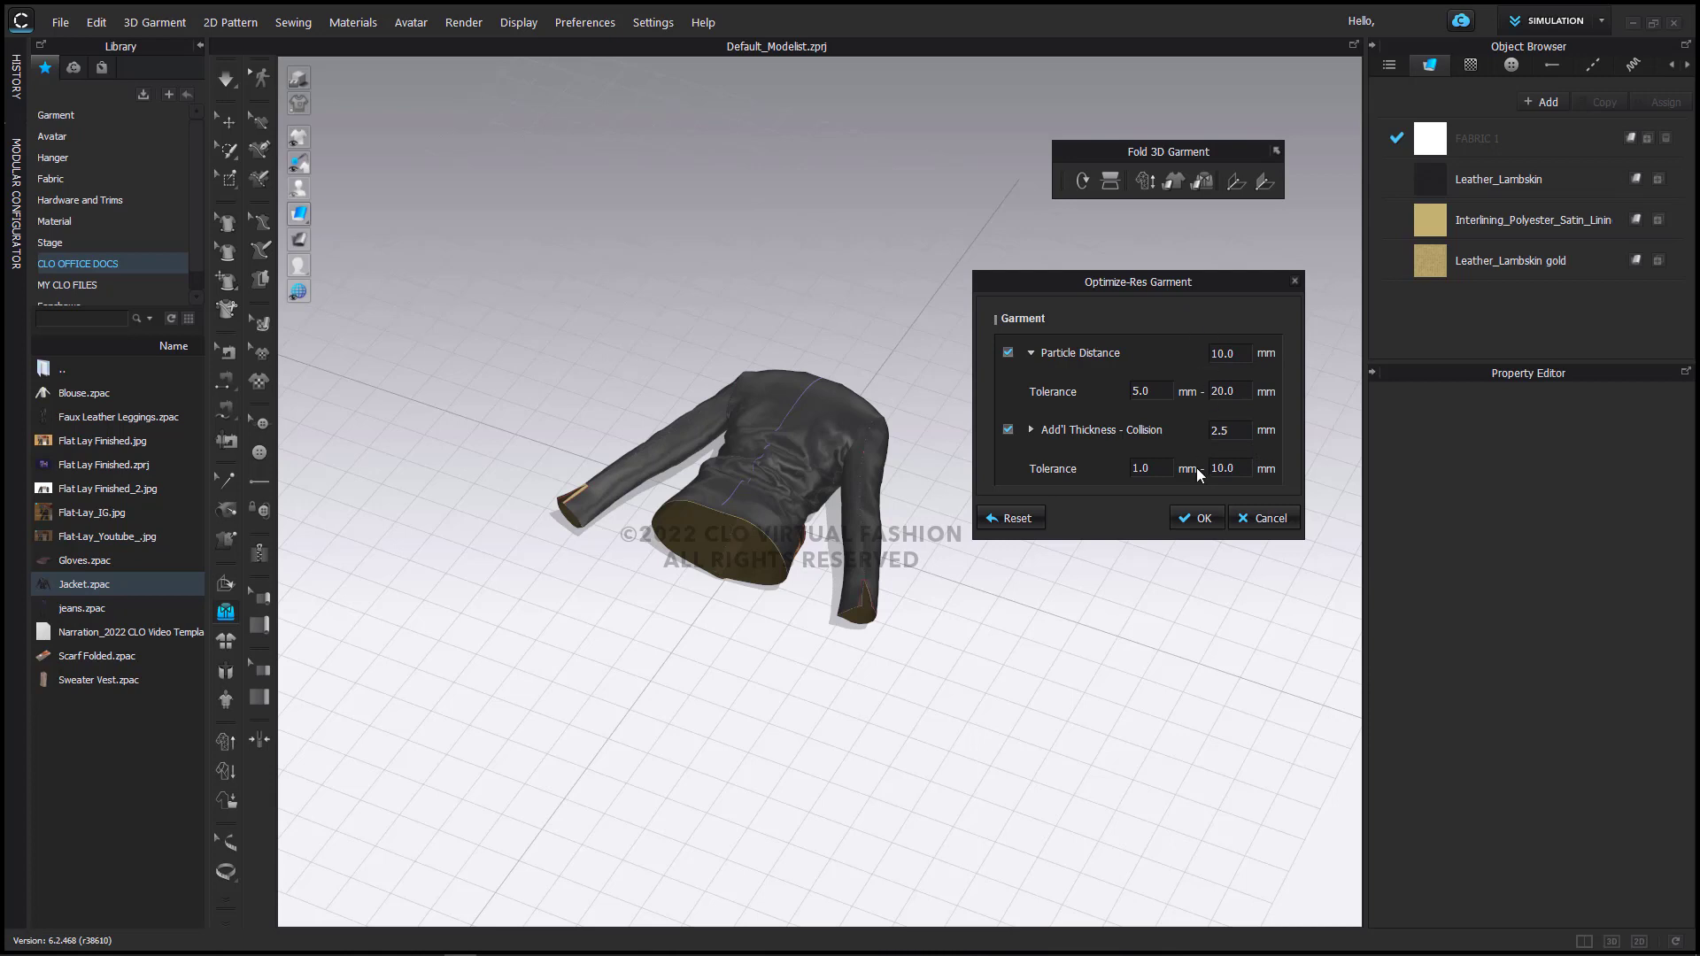
{"action": "left_click", "coordinate": [1202, 523]}
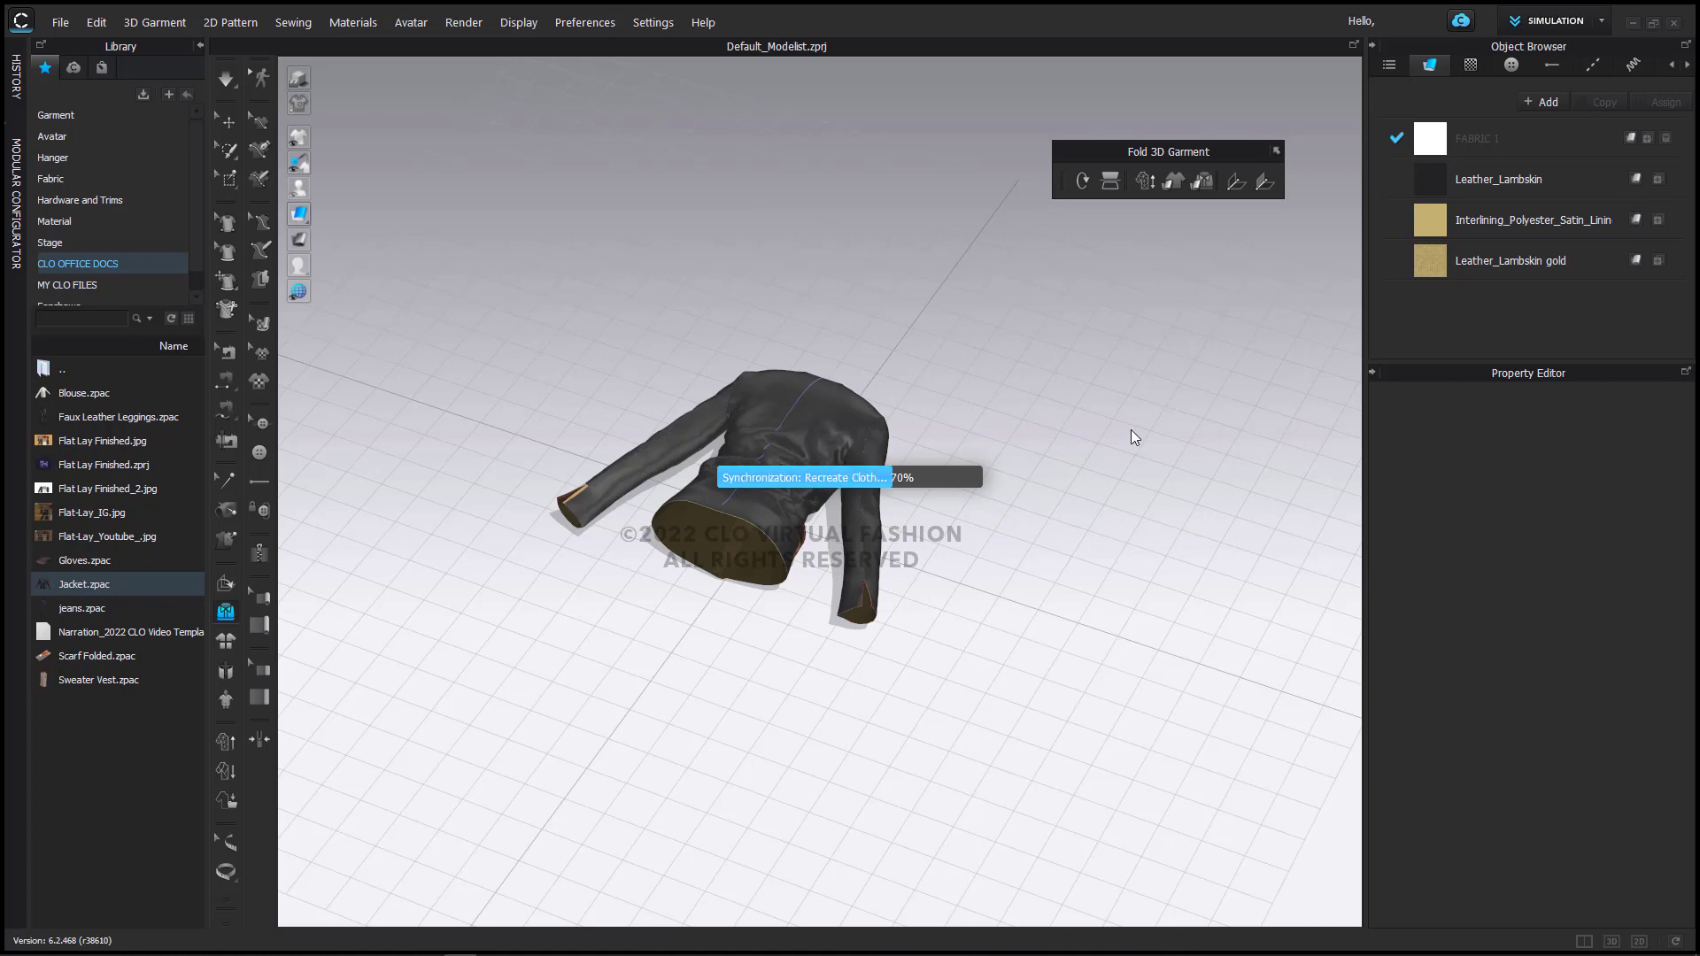
Step: Apply the physical properties for flattening and simulate the jacket flat on the ground, first face down, then flipped face up
{"action": "left_click", "coordinate": [1174, 183]}
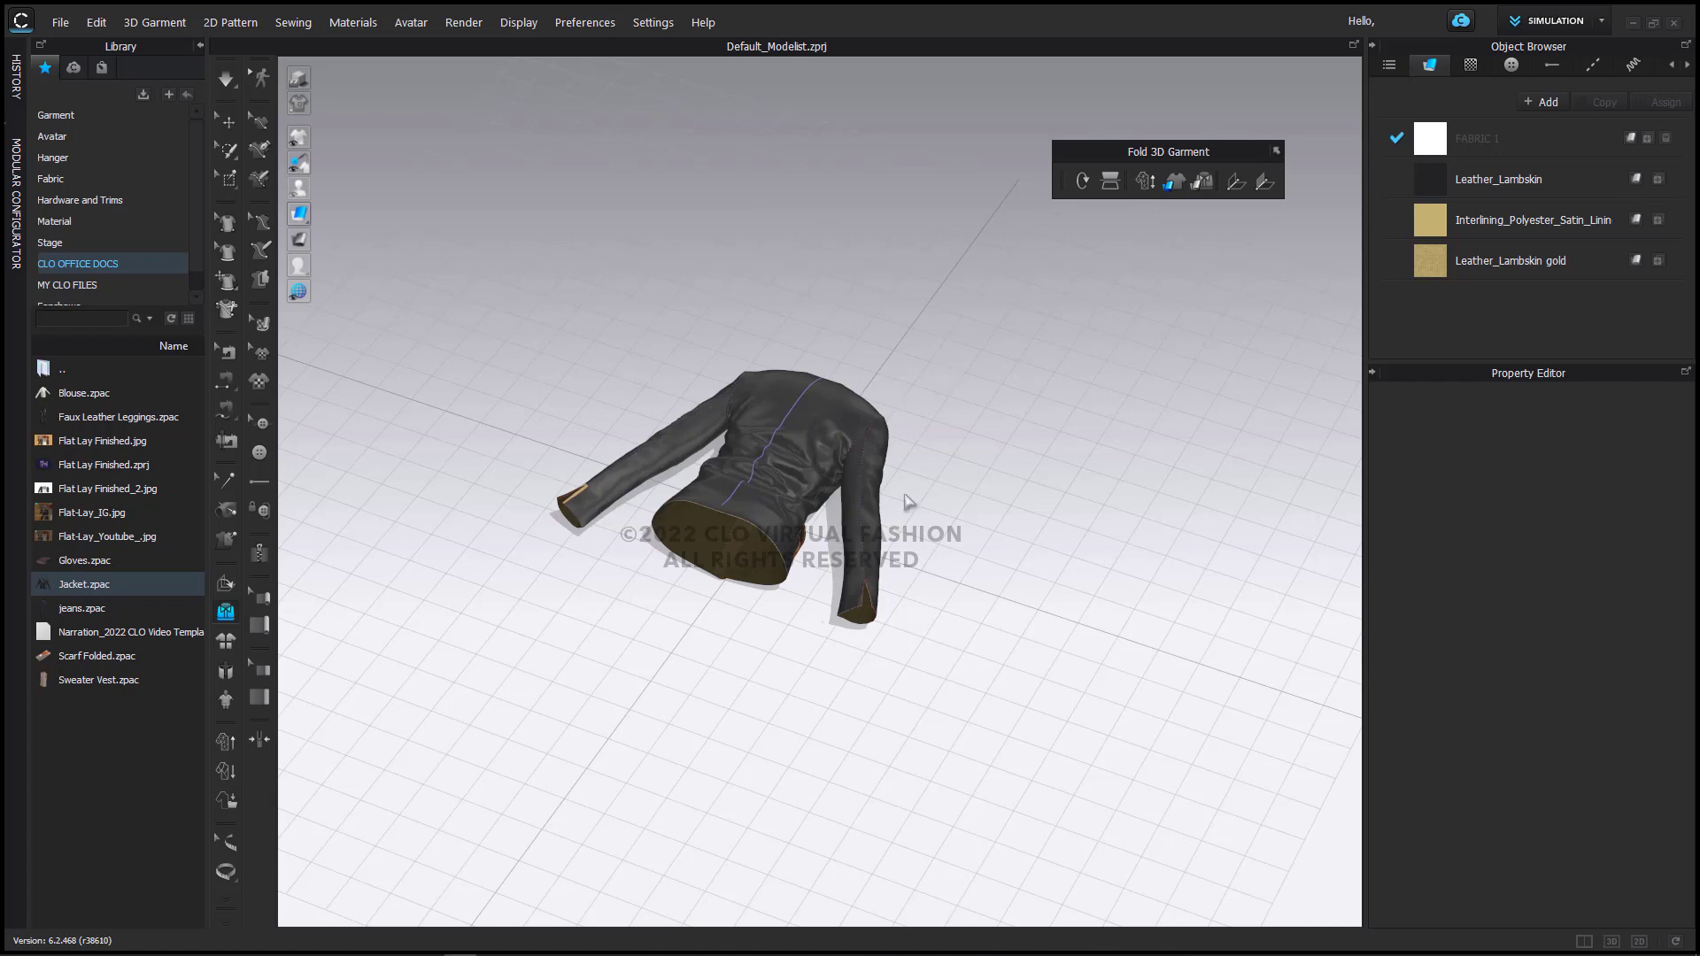
{"action": "key", "text": "space"}
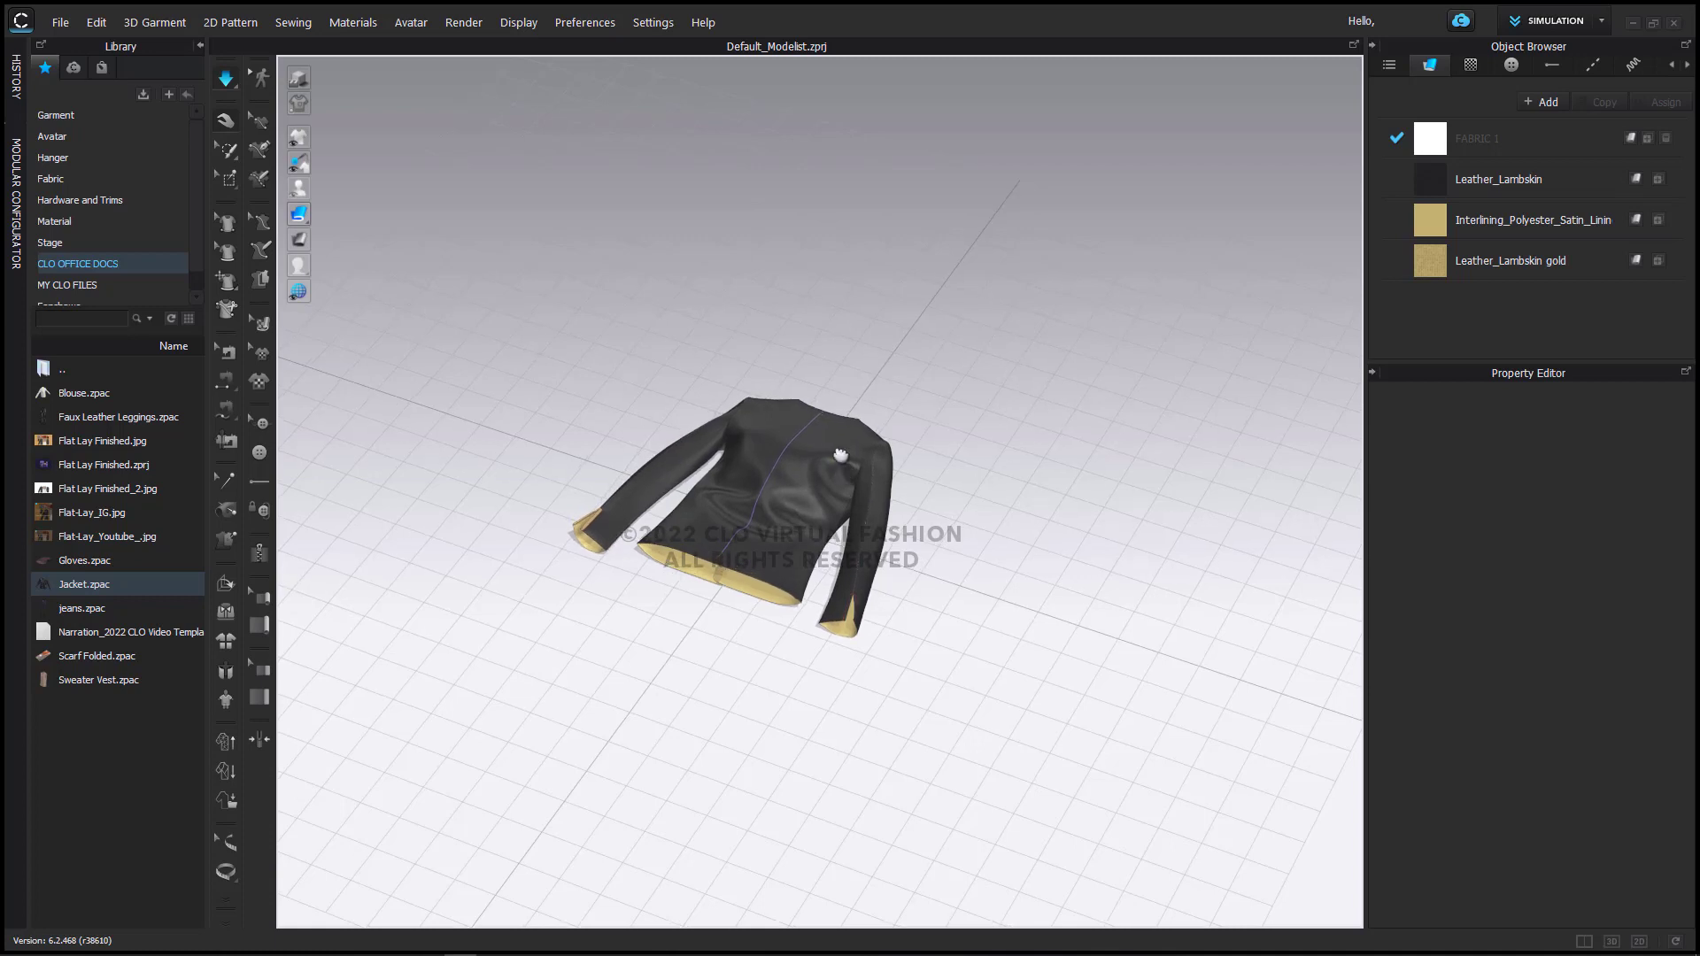
{"action": "scroll", "coordinate": [841, 455], "scroll_direction": "up", "scroll_amount": 4}
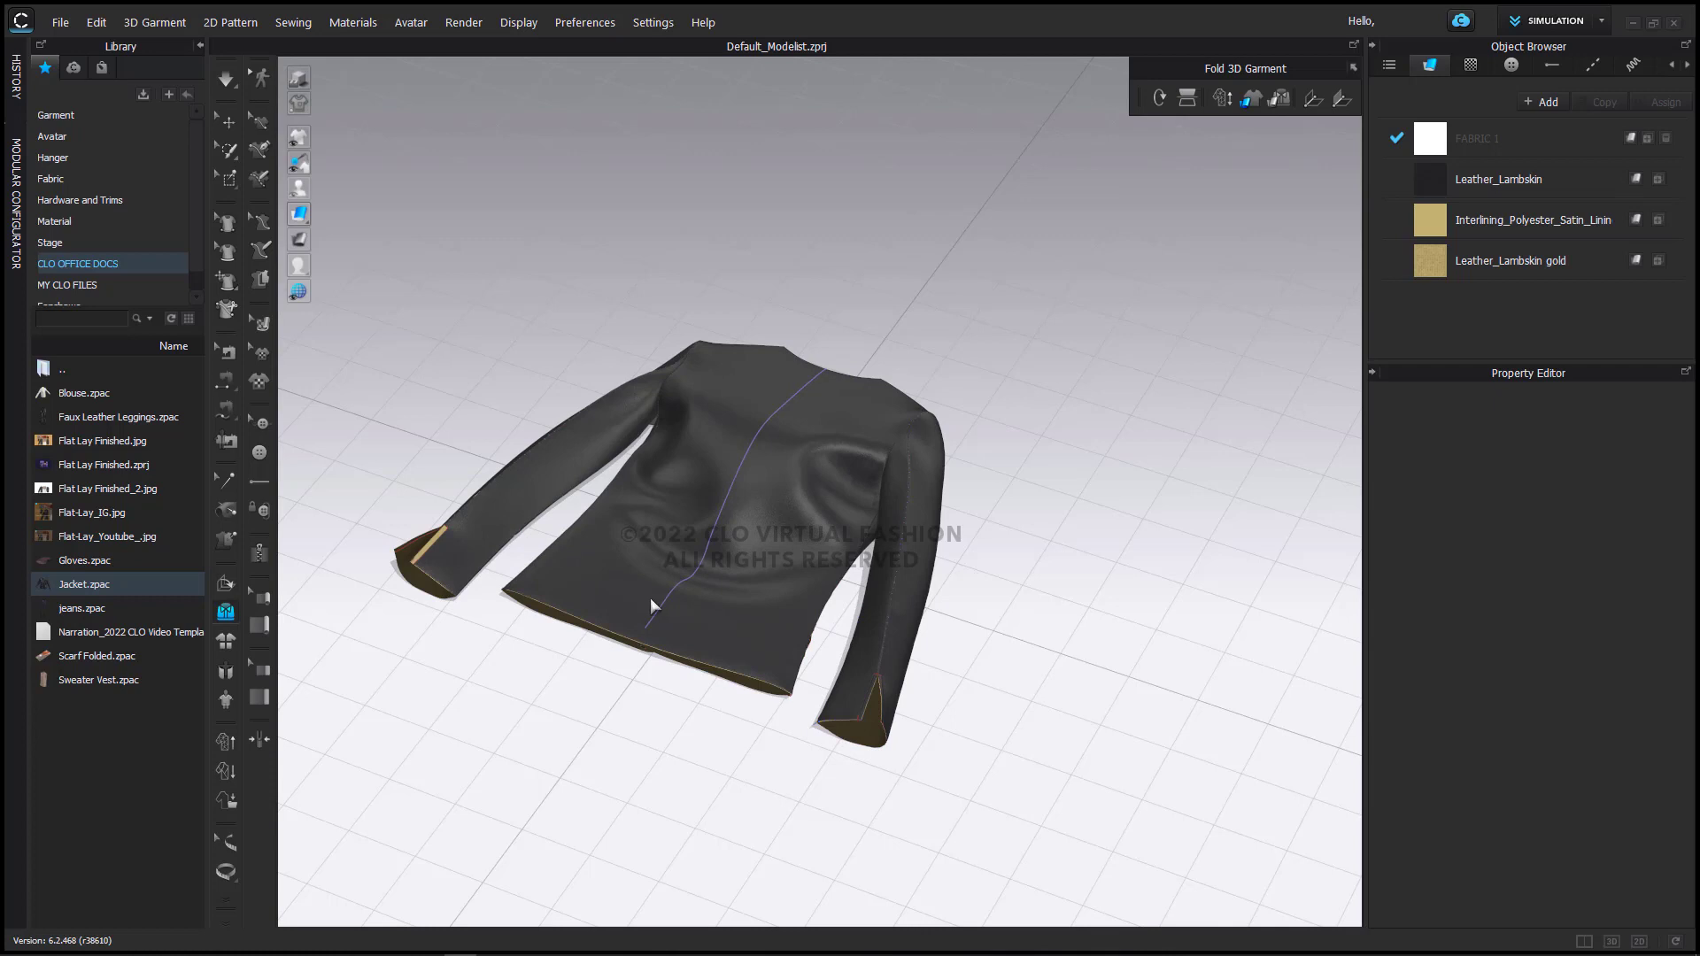
{"action": "left_click", "coordinate": [1187, 99]}
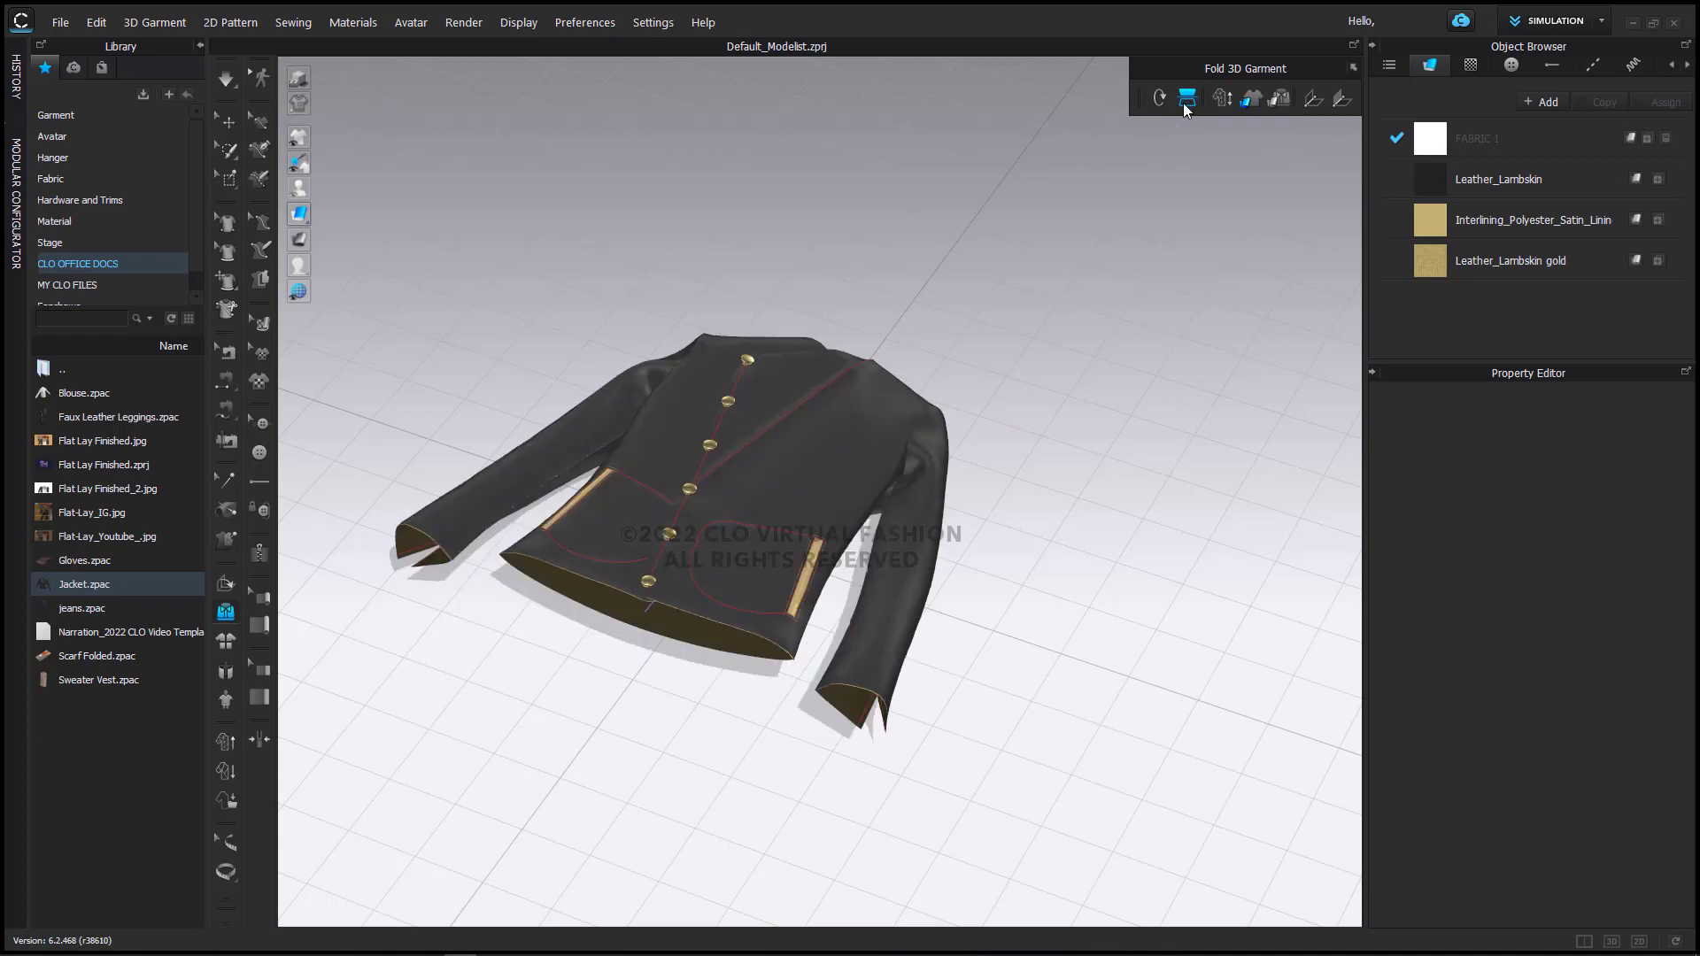
{"action": "key", "text": "space"}
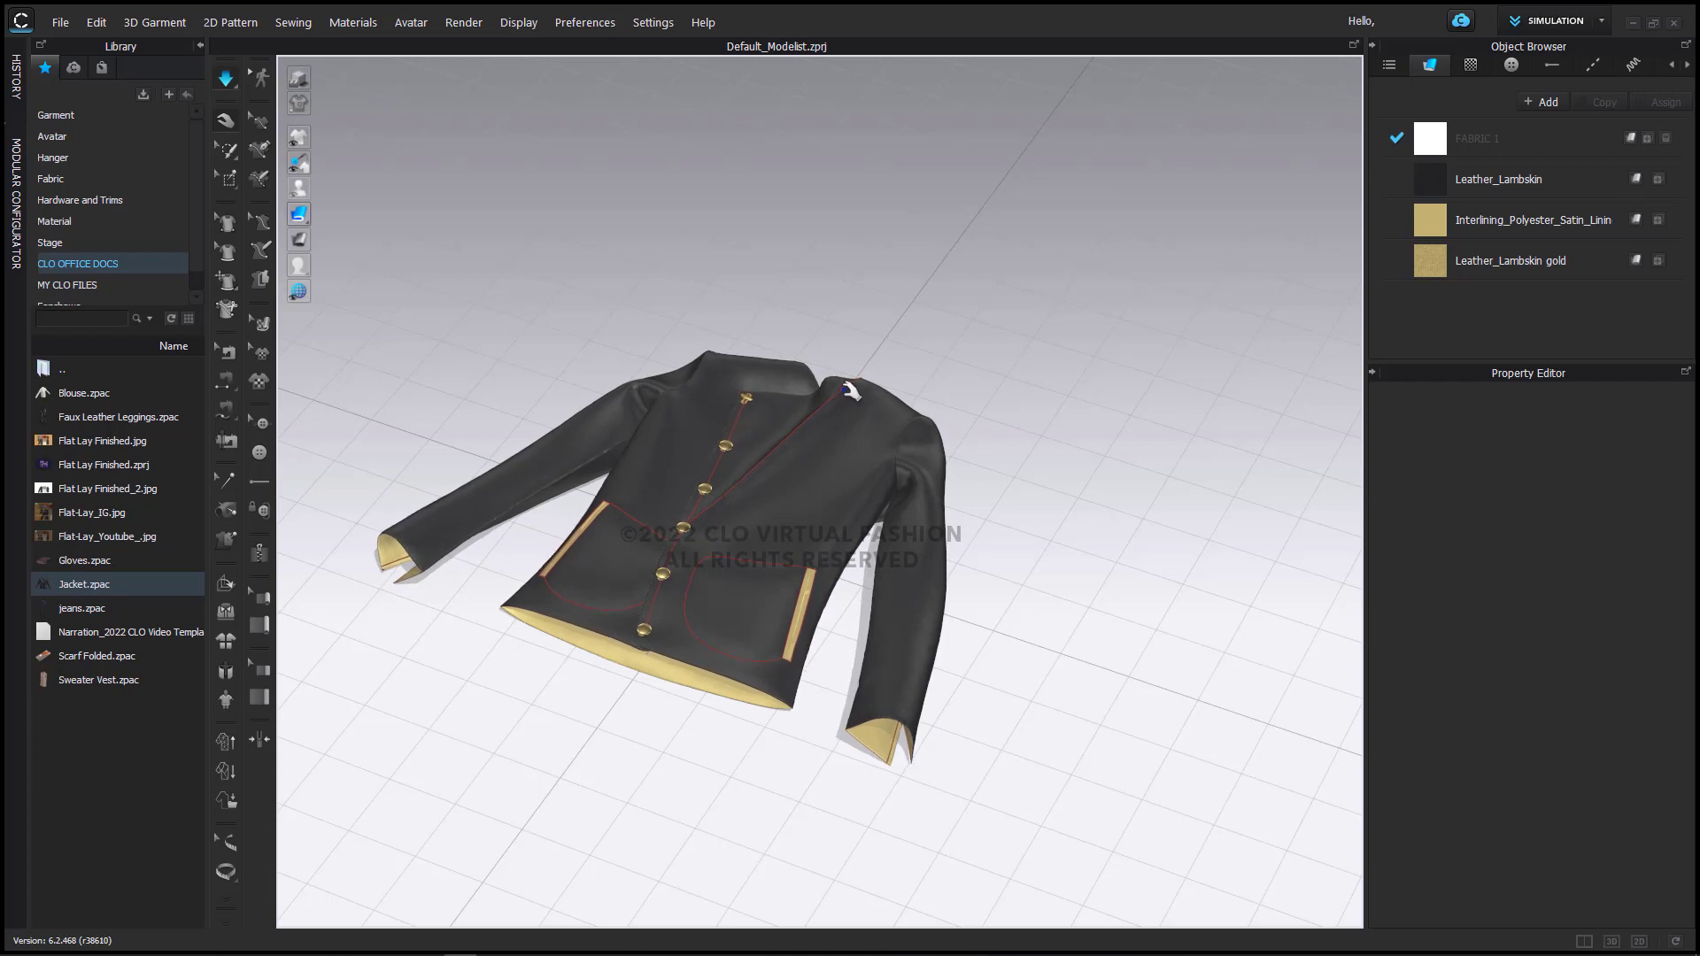
Step: Flip the jacket back face down and simulate it with the physical property set for folding
{"action": "key", "text": "f"}
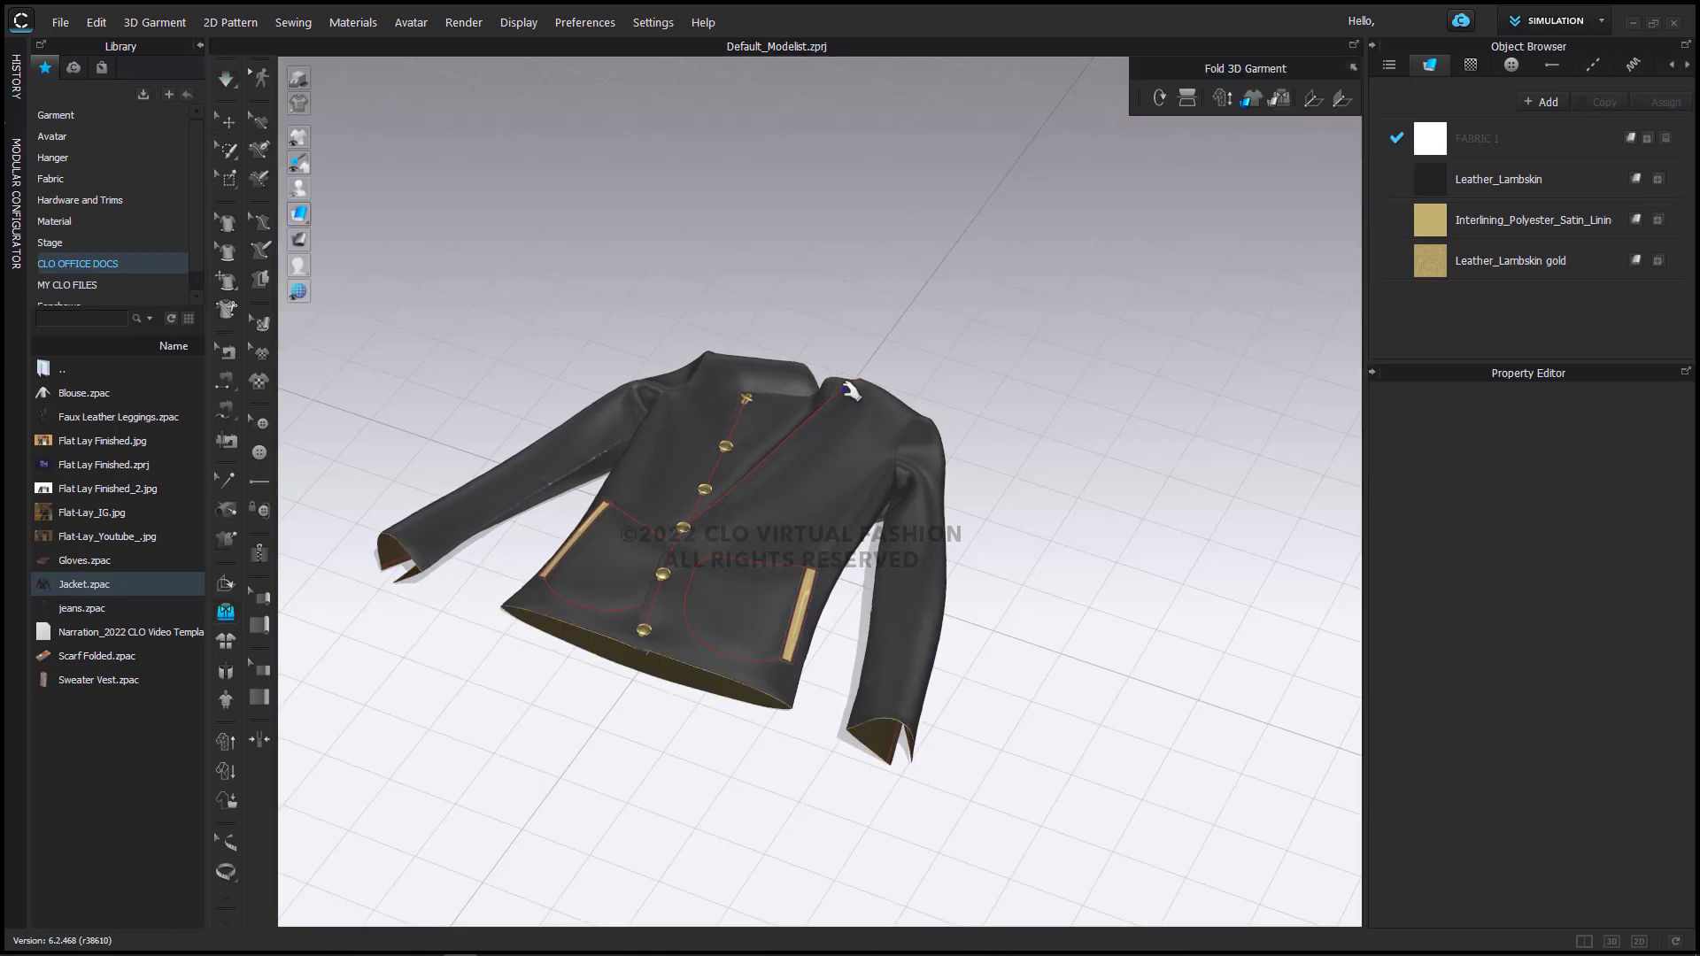
{"action": "left_click", "coordinate": [1188, 99]}
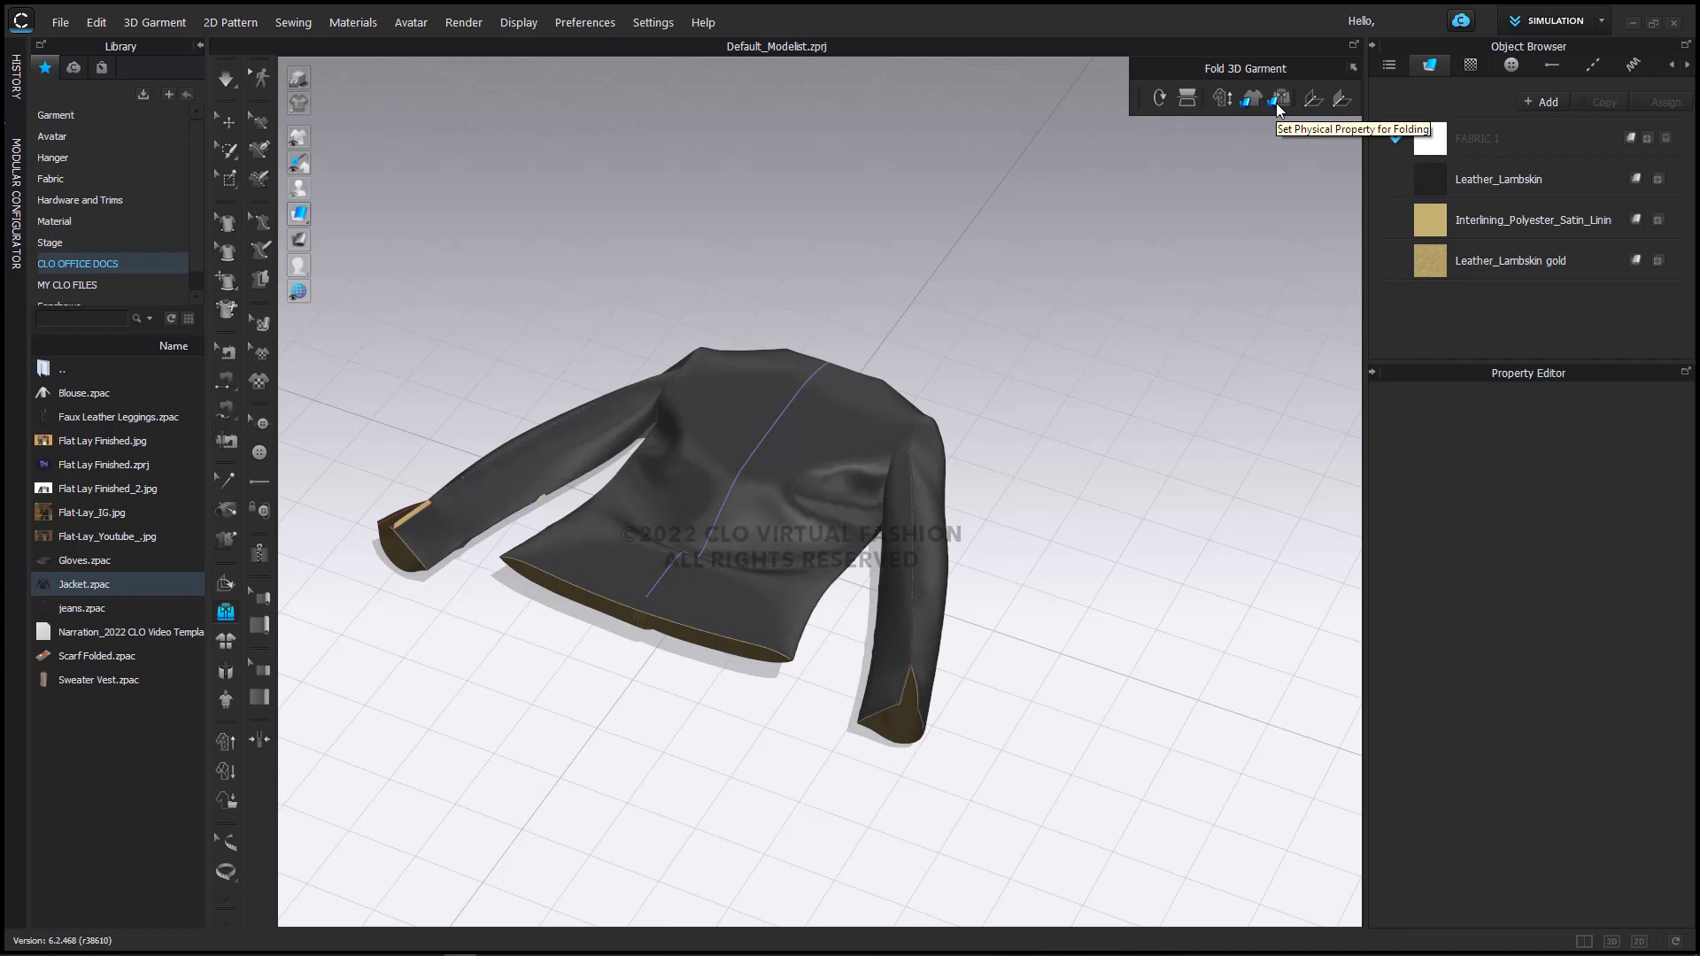
{"action": "left_click", "coordinate": [1277, 102]}
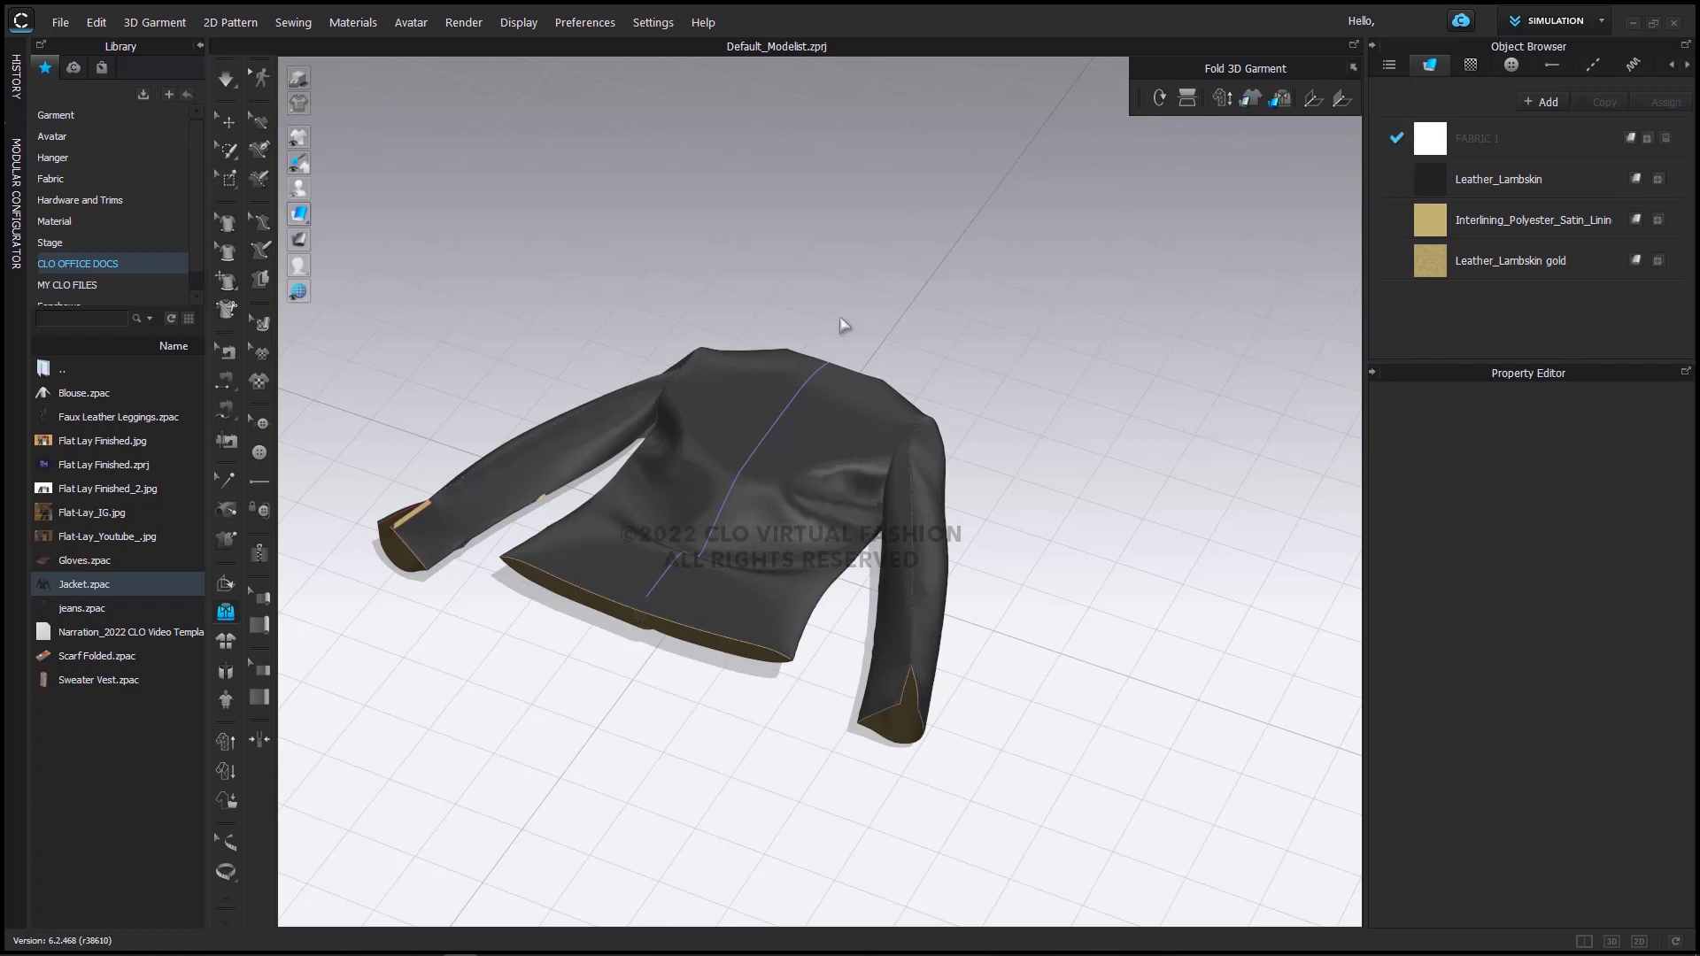
{"action": "key", "text": "space"}
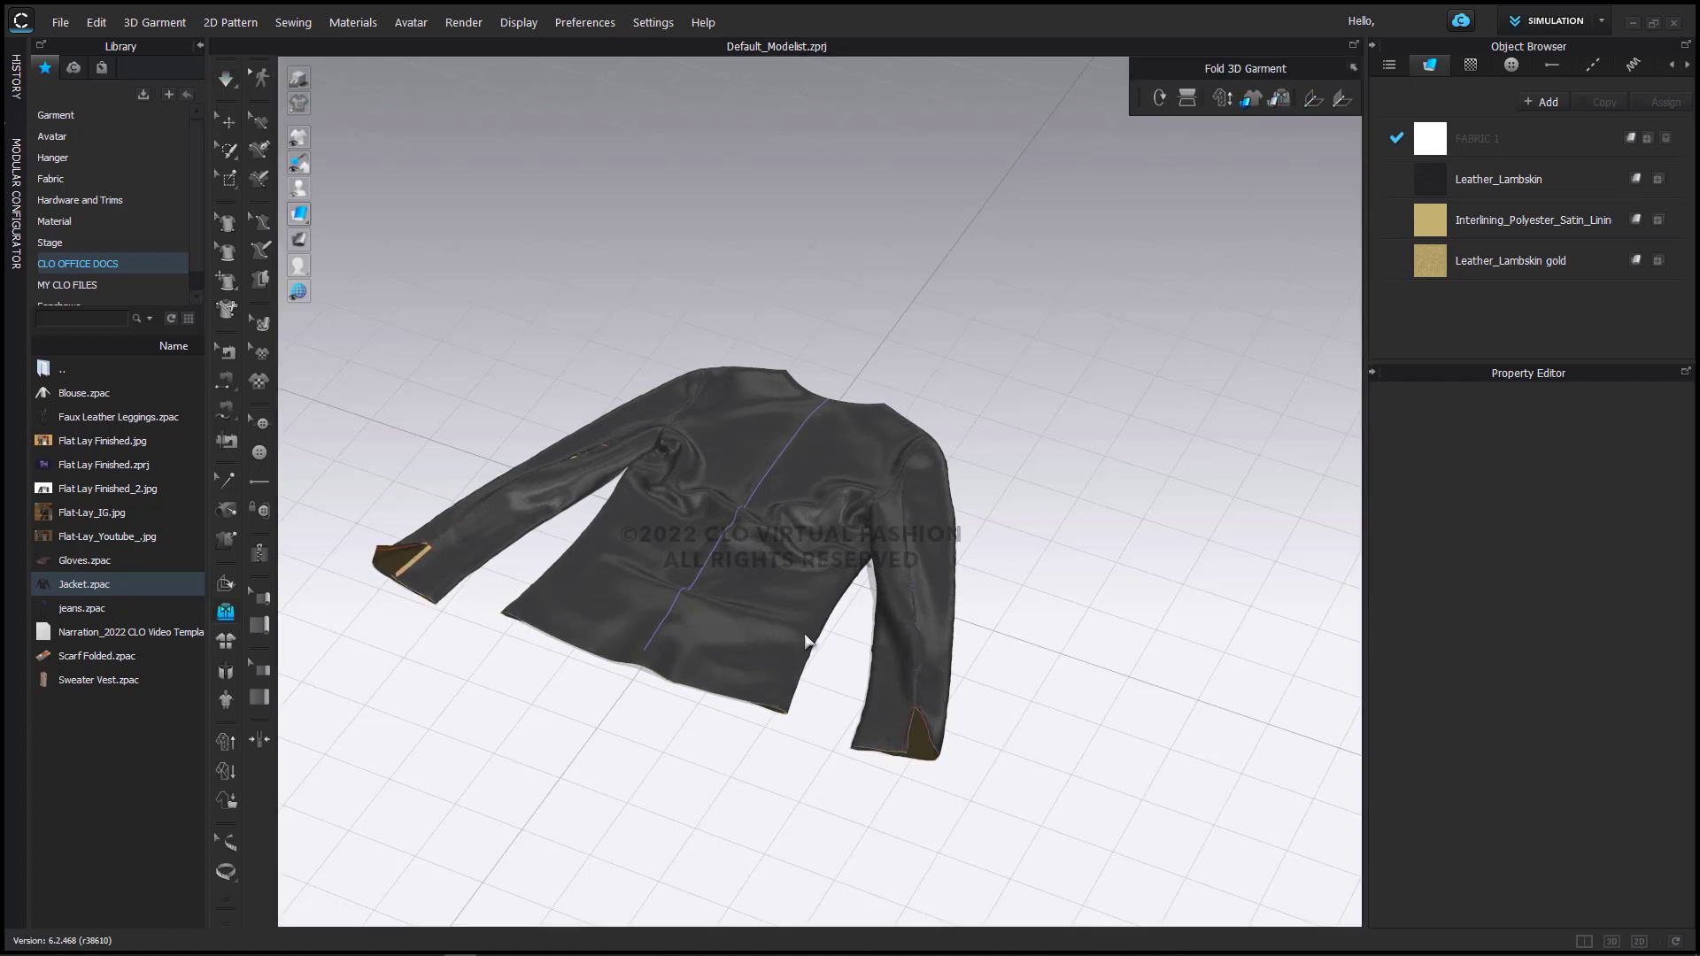
Step: While simulating, pull the back hem corners and both sleeve cuffs outward to straighten the jacket
{"action": "key", "text": "space"}
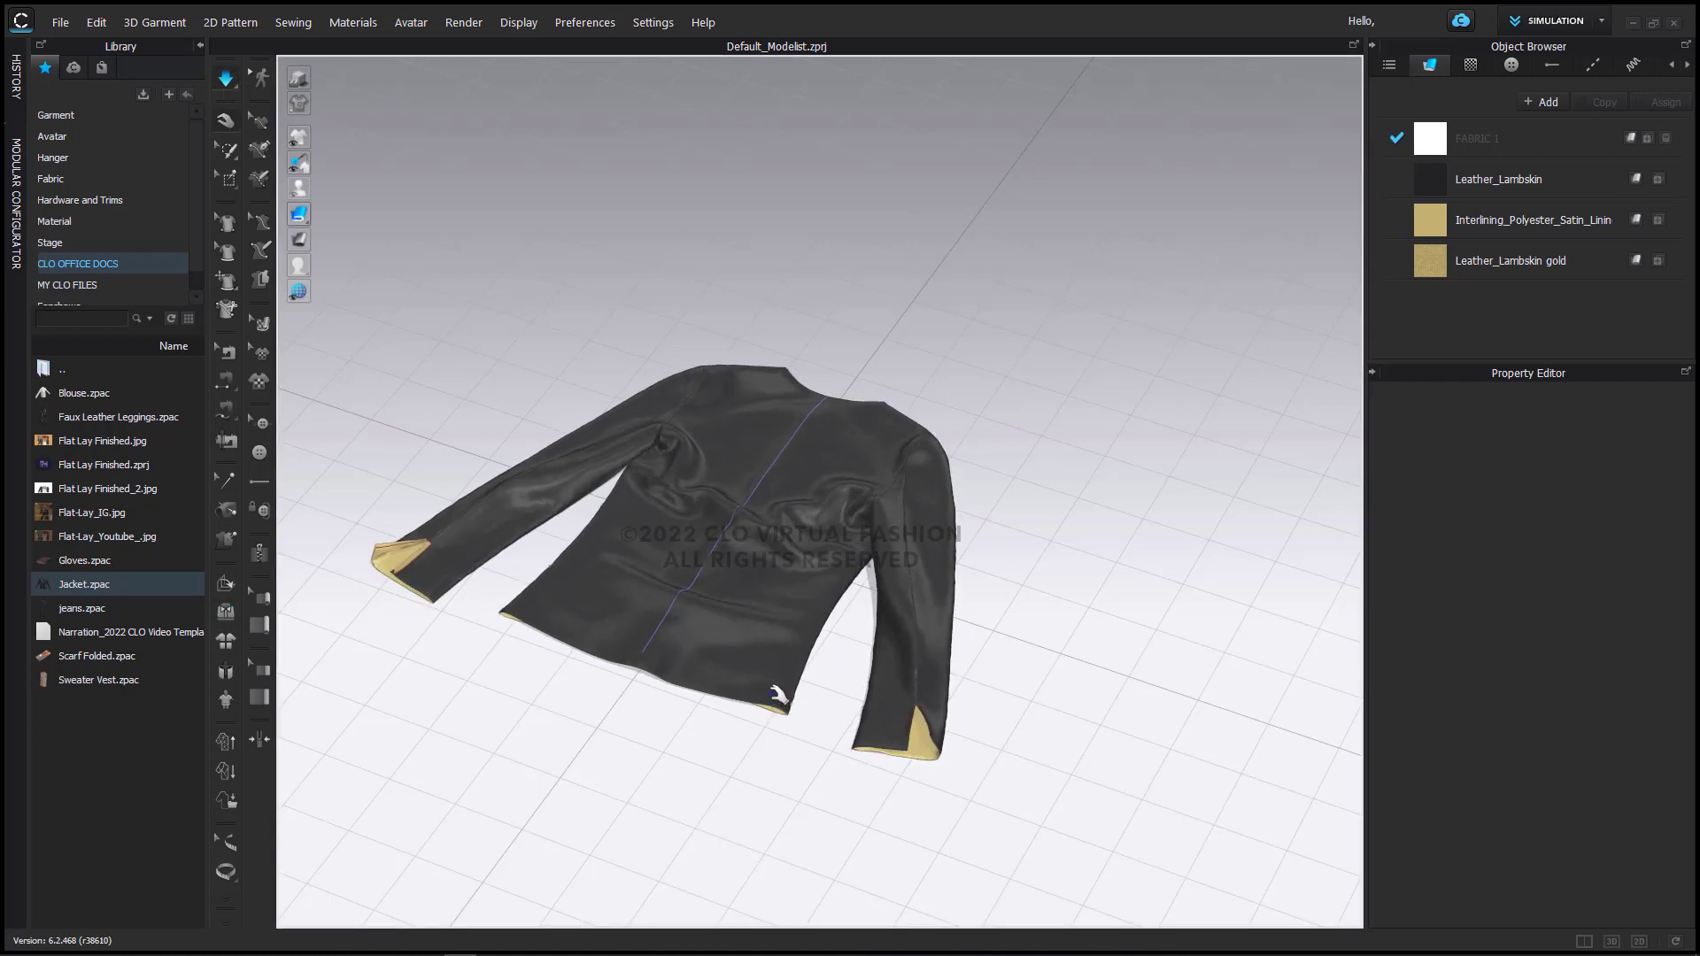
{"action": "left_click", "coordinate": [789, 725]}
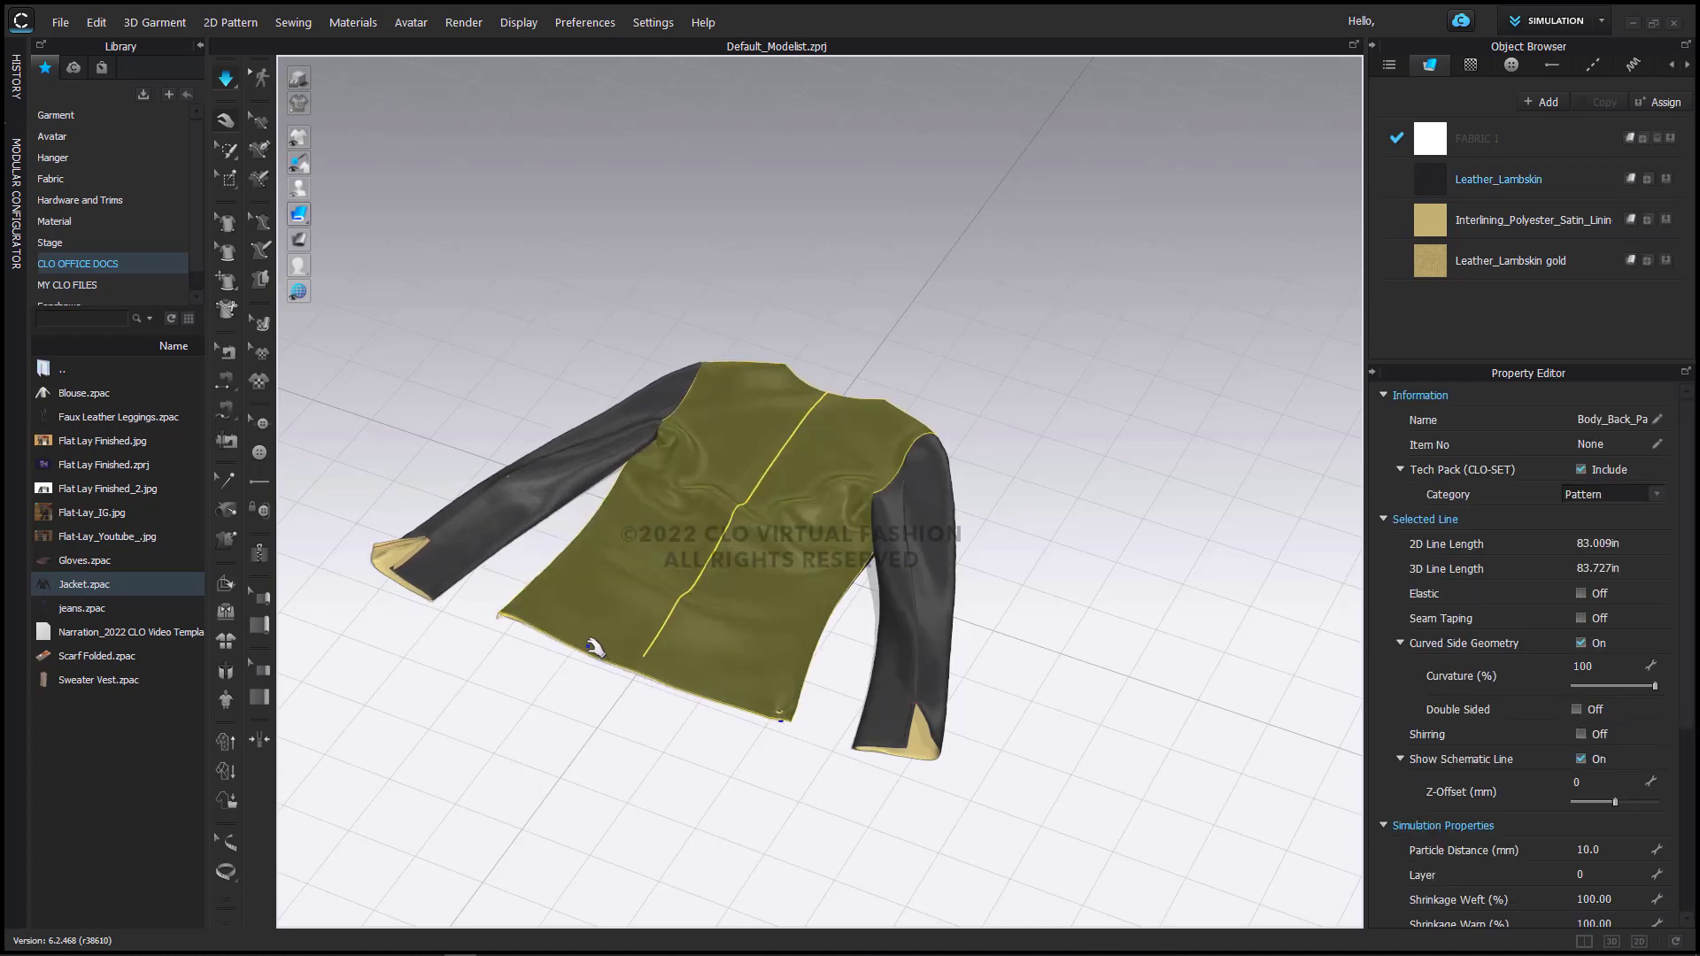
{"action": "left_click_drag", "start_coordinate": [519, 622], "coordinate": [513, 626]}
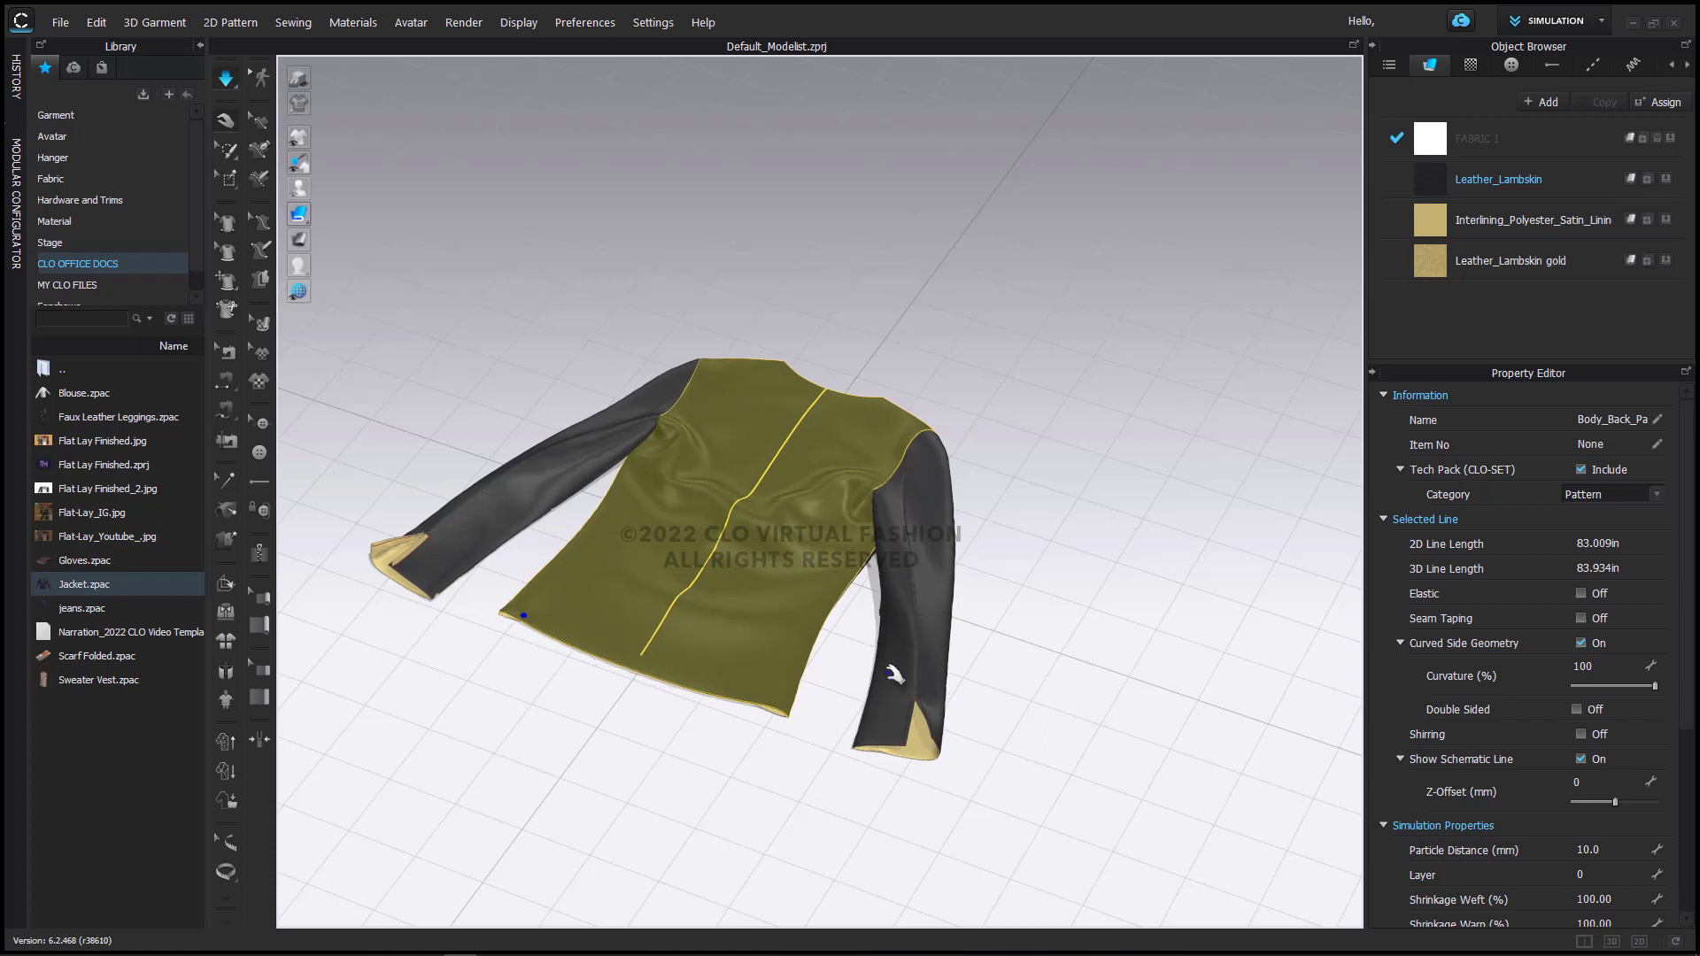
{"action": "left_click", "coordinate": [928, 754]}
{"action": "left_click_drag", "start_coordinate": [957, 765], "coordinate": [964, 766]}
{"action": "left_click", "coordinate": [382, 570]}
{"action": "left_click_drag", "start_coordinate": [356, 565], "coordinate": [389, 527]}
{"action": "right_click_drag", "start_coordinate": [381, 523], "coordinate": [440, 592]}
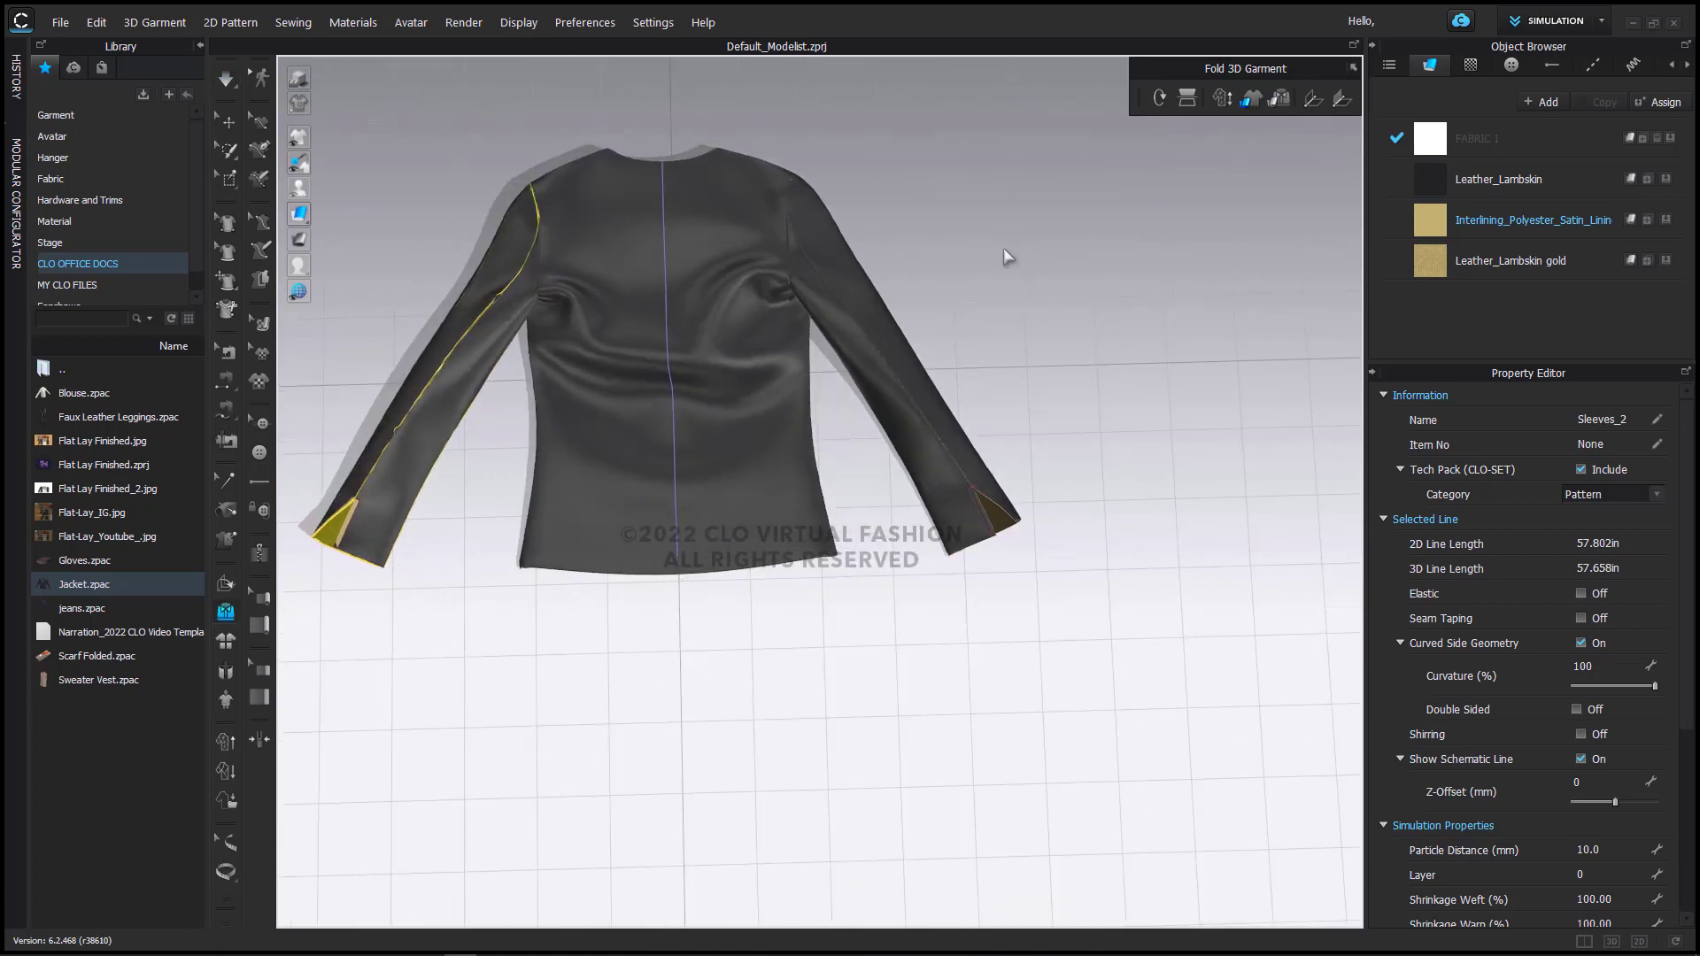
Step: Draw a fold line down the jacket's center back from above the neckline to below the hem, and fold one half over the other
{"action": "right_click_drag", "start_coordinate": [1004, 250], "coordinate": [982, 226]}
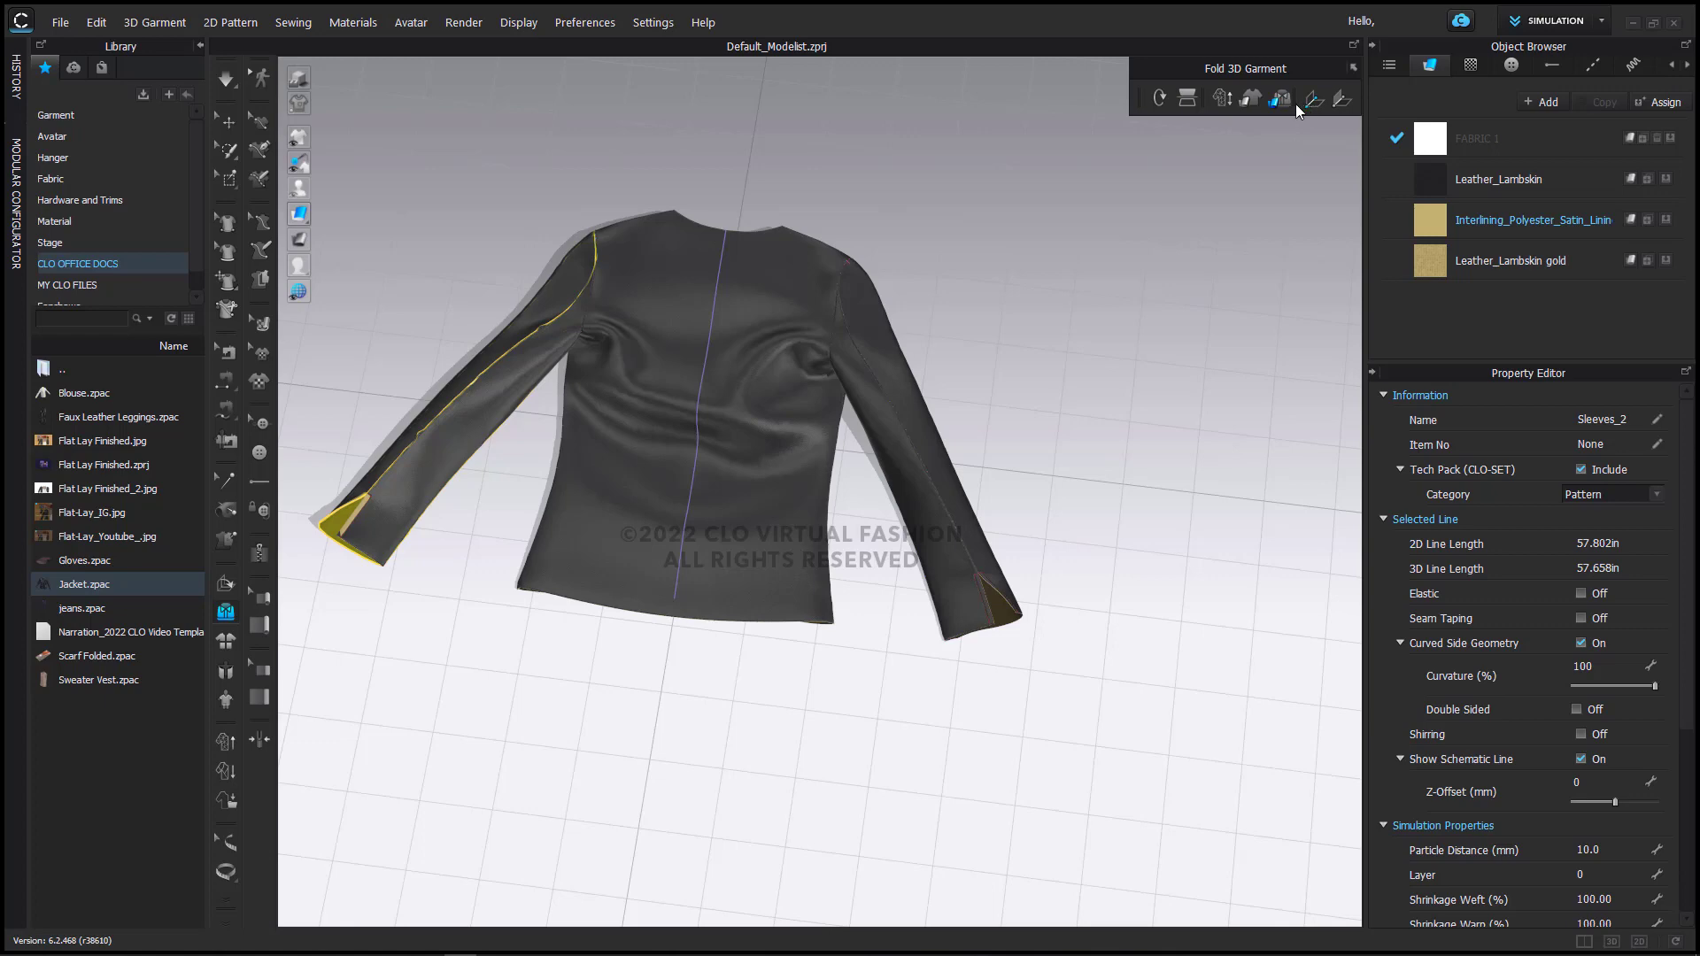
{"action": "right_click_drag", "start_coordinate": [718, 206], "coordinate": [742, 205]}
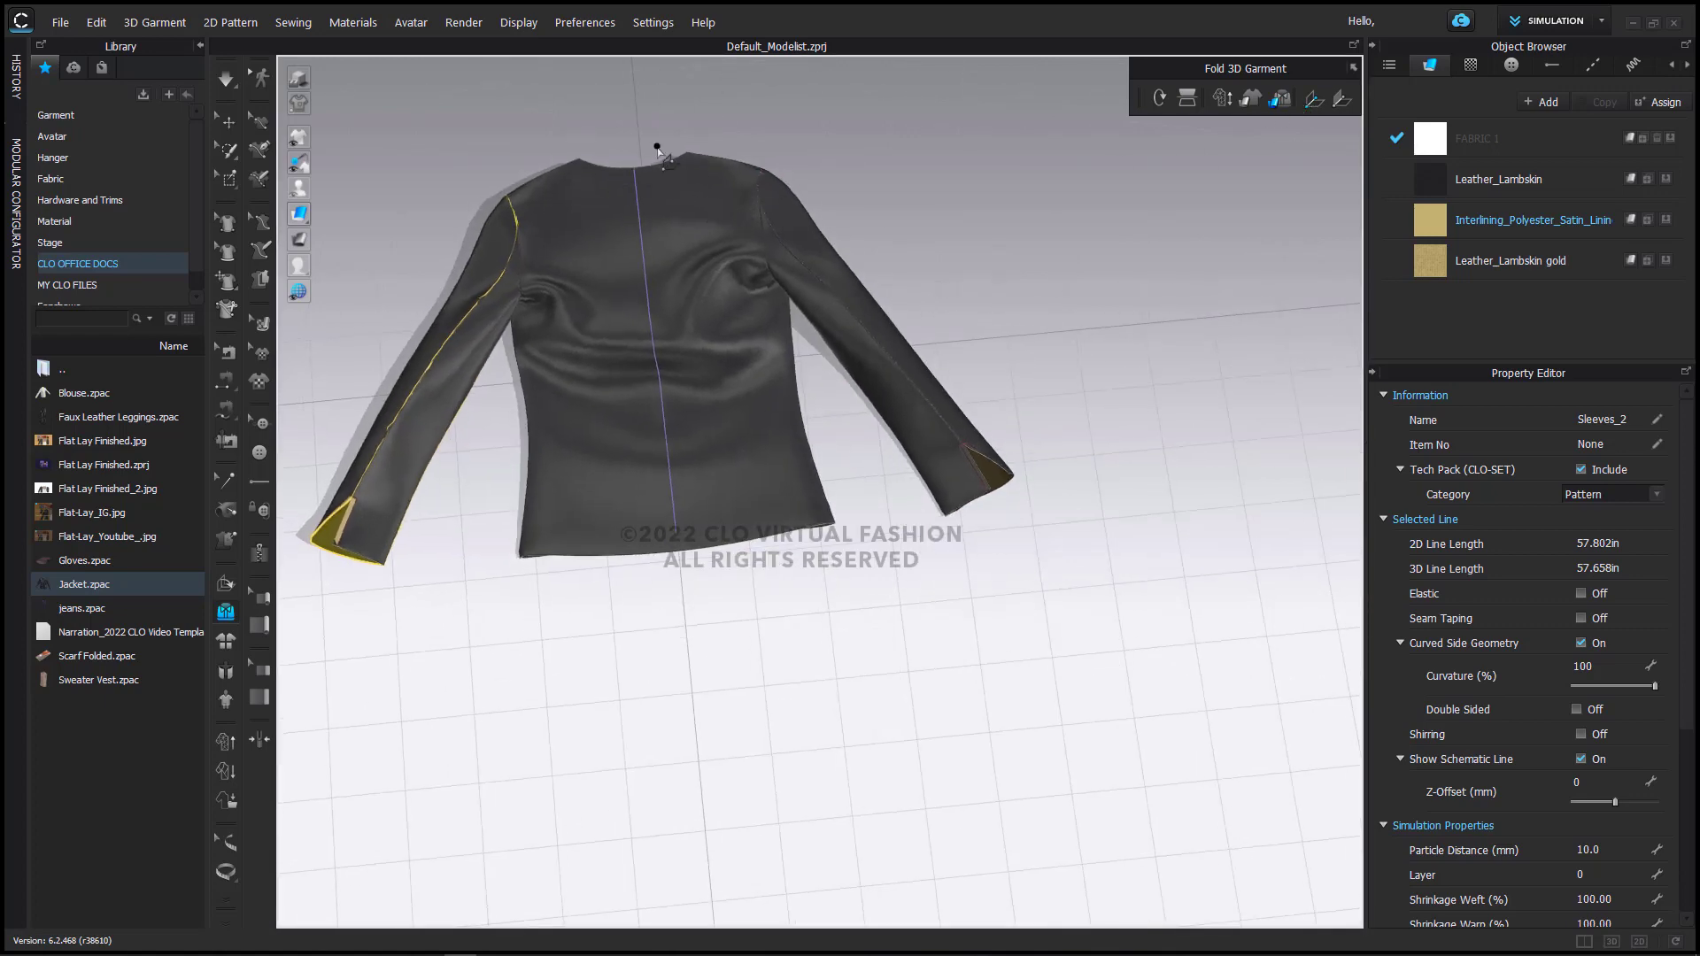
{"action": "left_click", "coordinate": [632, 139]}
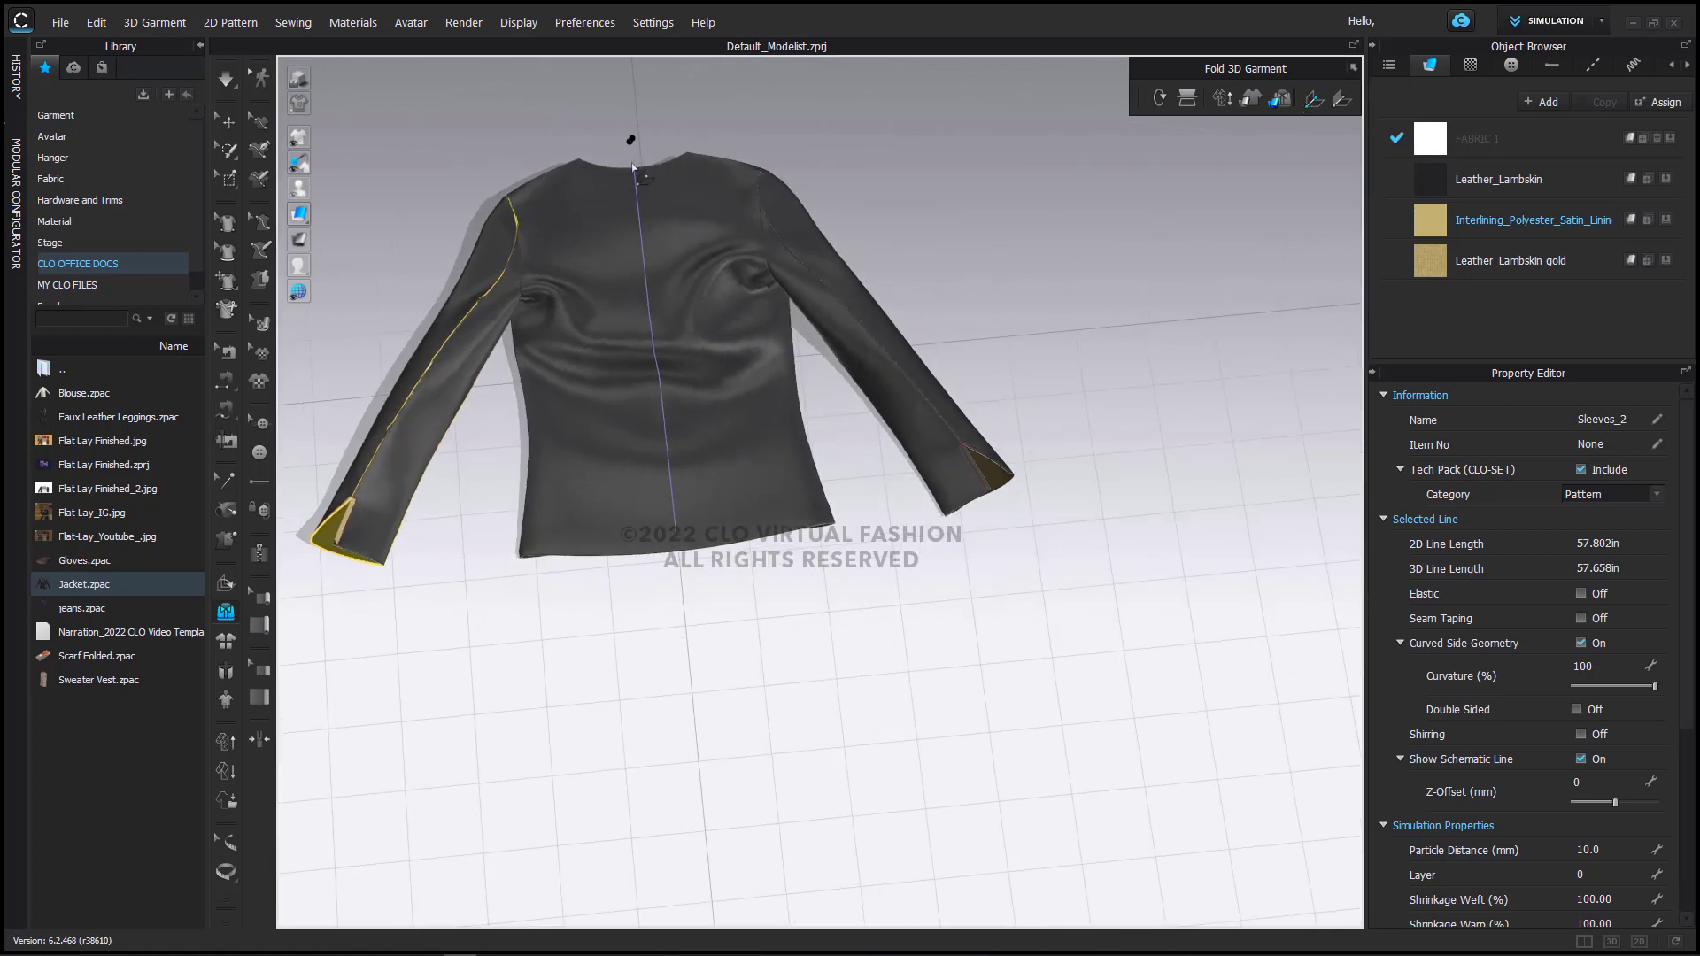
{"action": "left_click", "coordinate": [686, 608]}
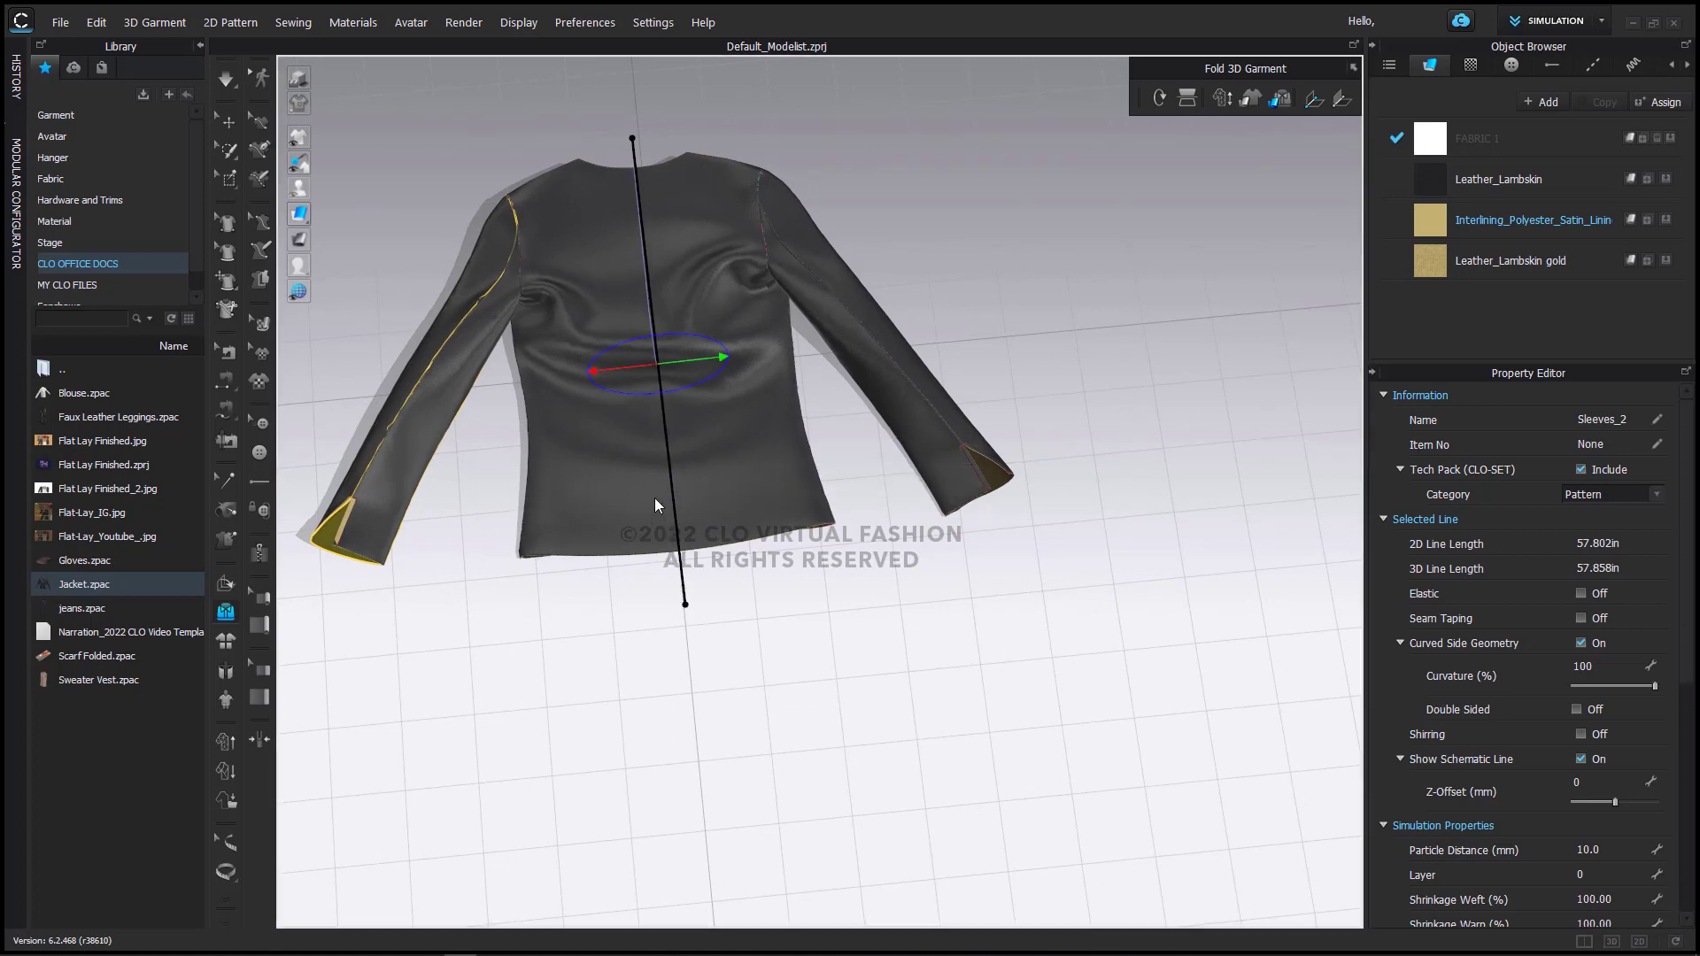
{"action": "right_click_drag", "start_coordinate": [722, 634], "coordinate": [698, 458]}
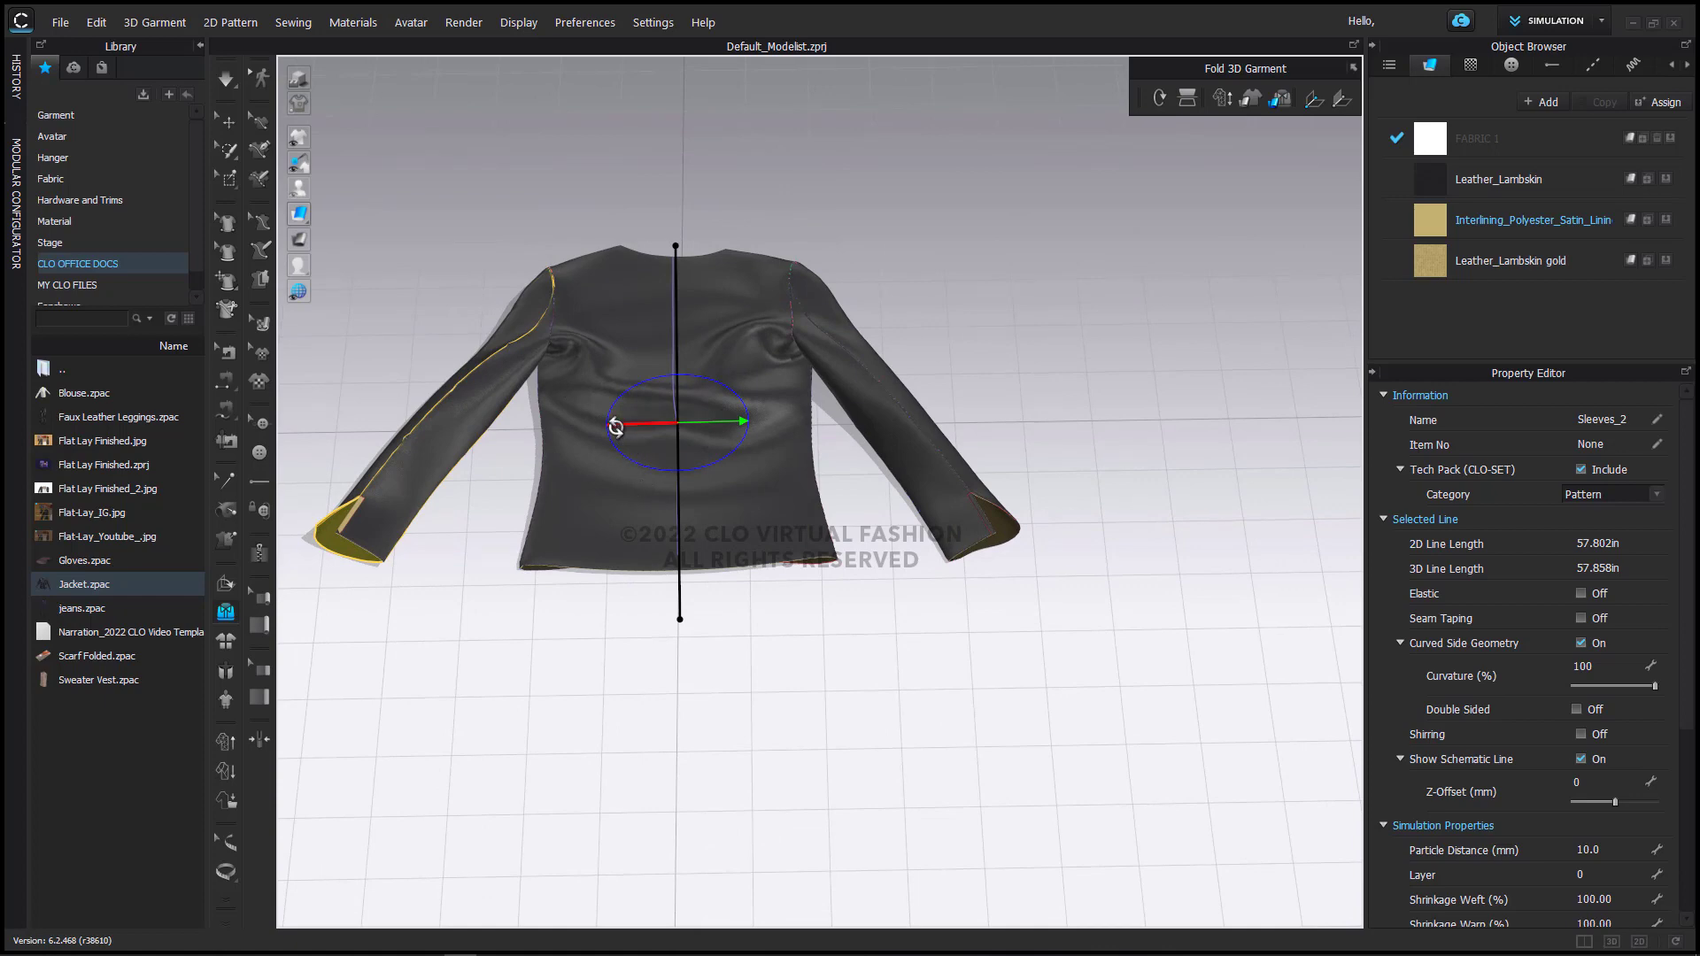
{"action": "left_click_drag", "start_coordinate": [616, 428], "coordinate": [758, 415]}
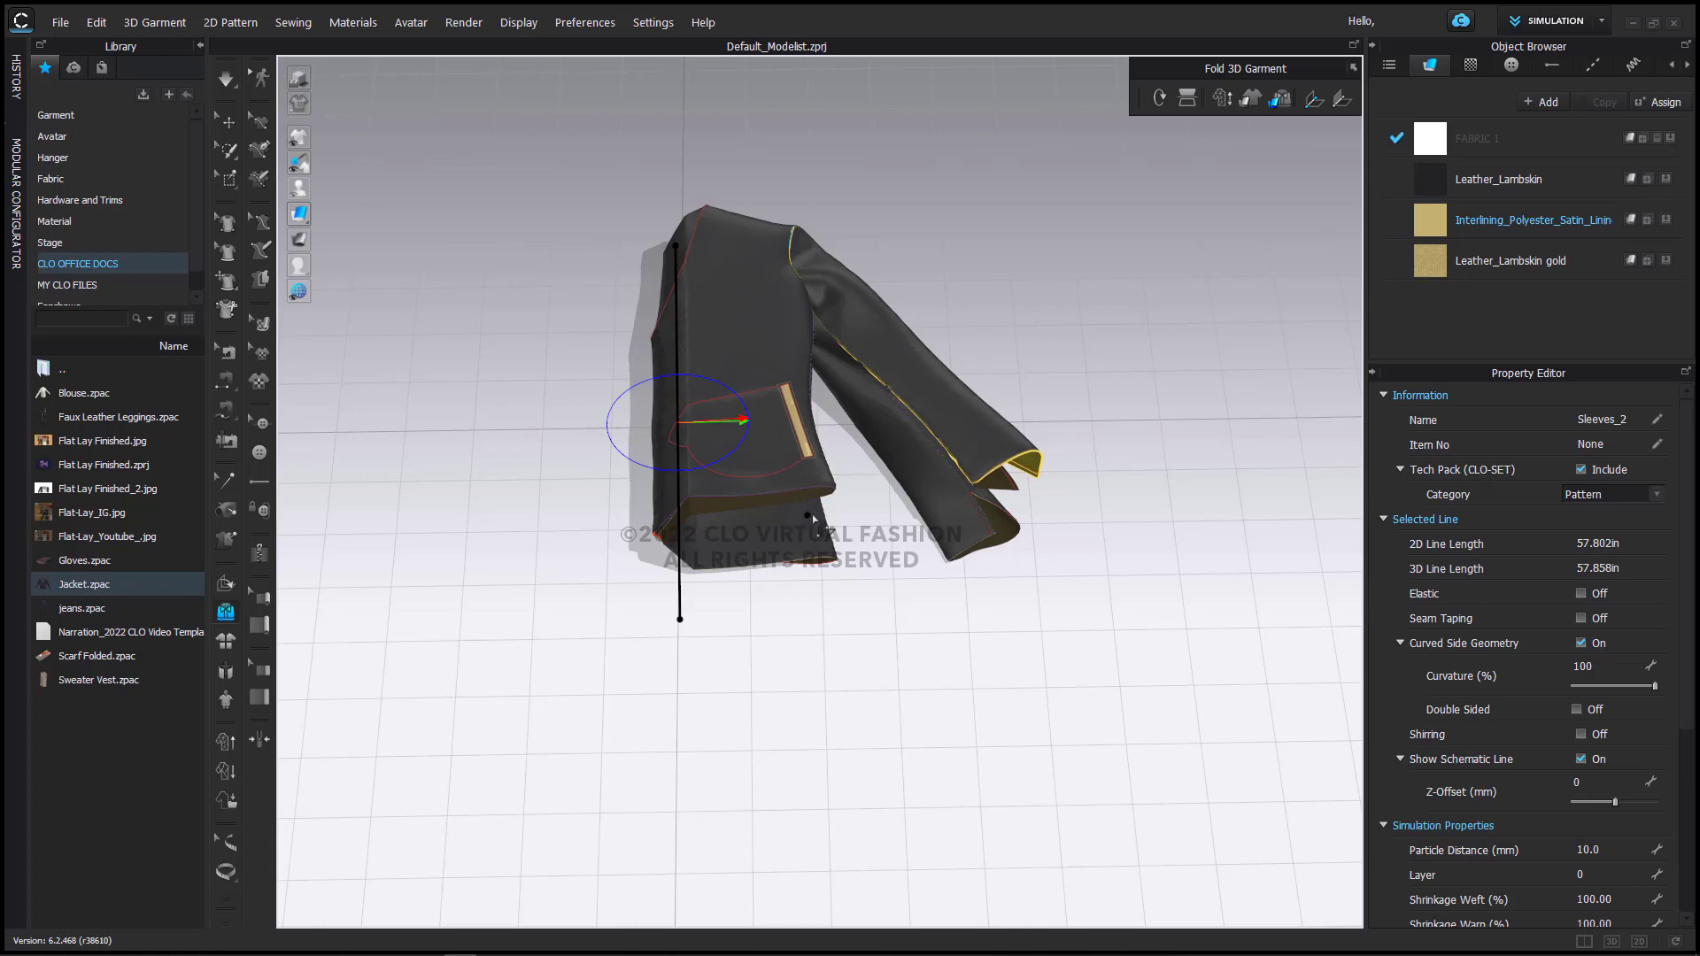
Step: Simulate the folded jacket so it settles flat and adjust the front panel's hem near the fold
{"action": "key", "text": "space"}
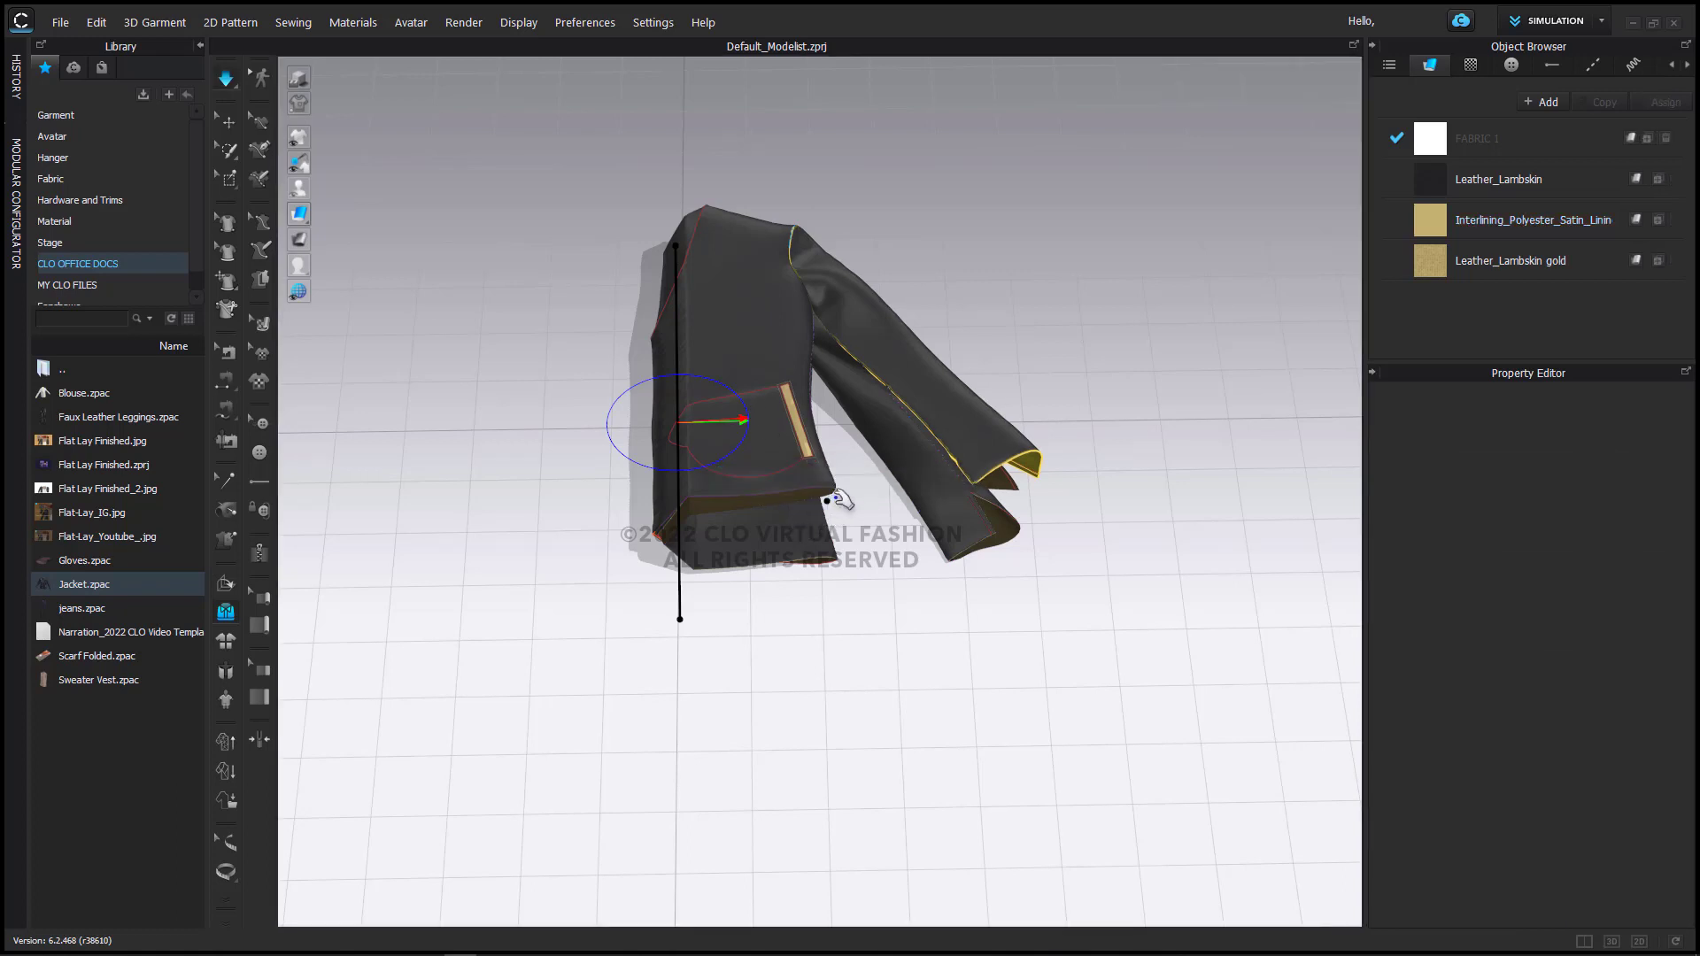
{"action": "key", "text": "space"}
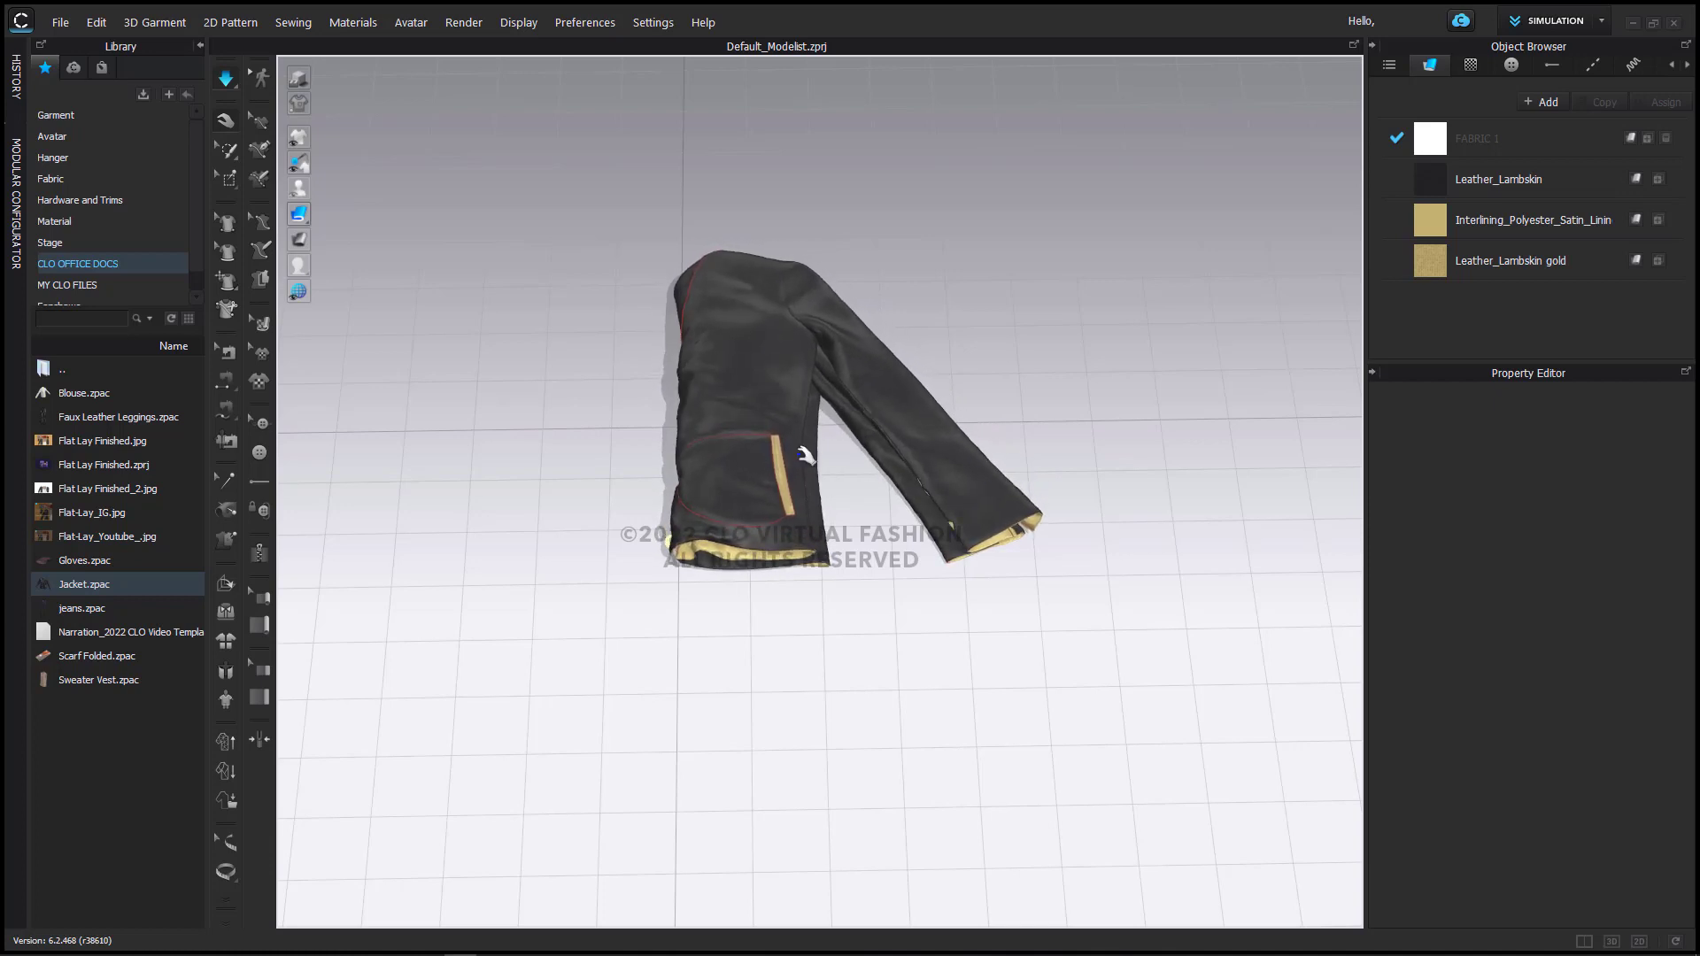
{"action": "right_click_drag", "start_coordinate": [856, 533], "coordinate": [844, 601]}
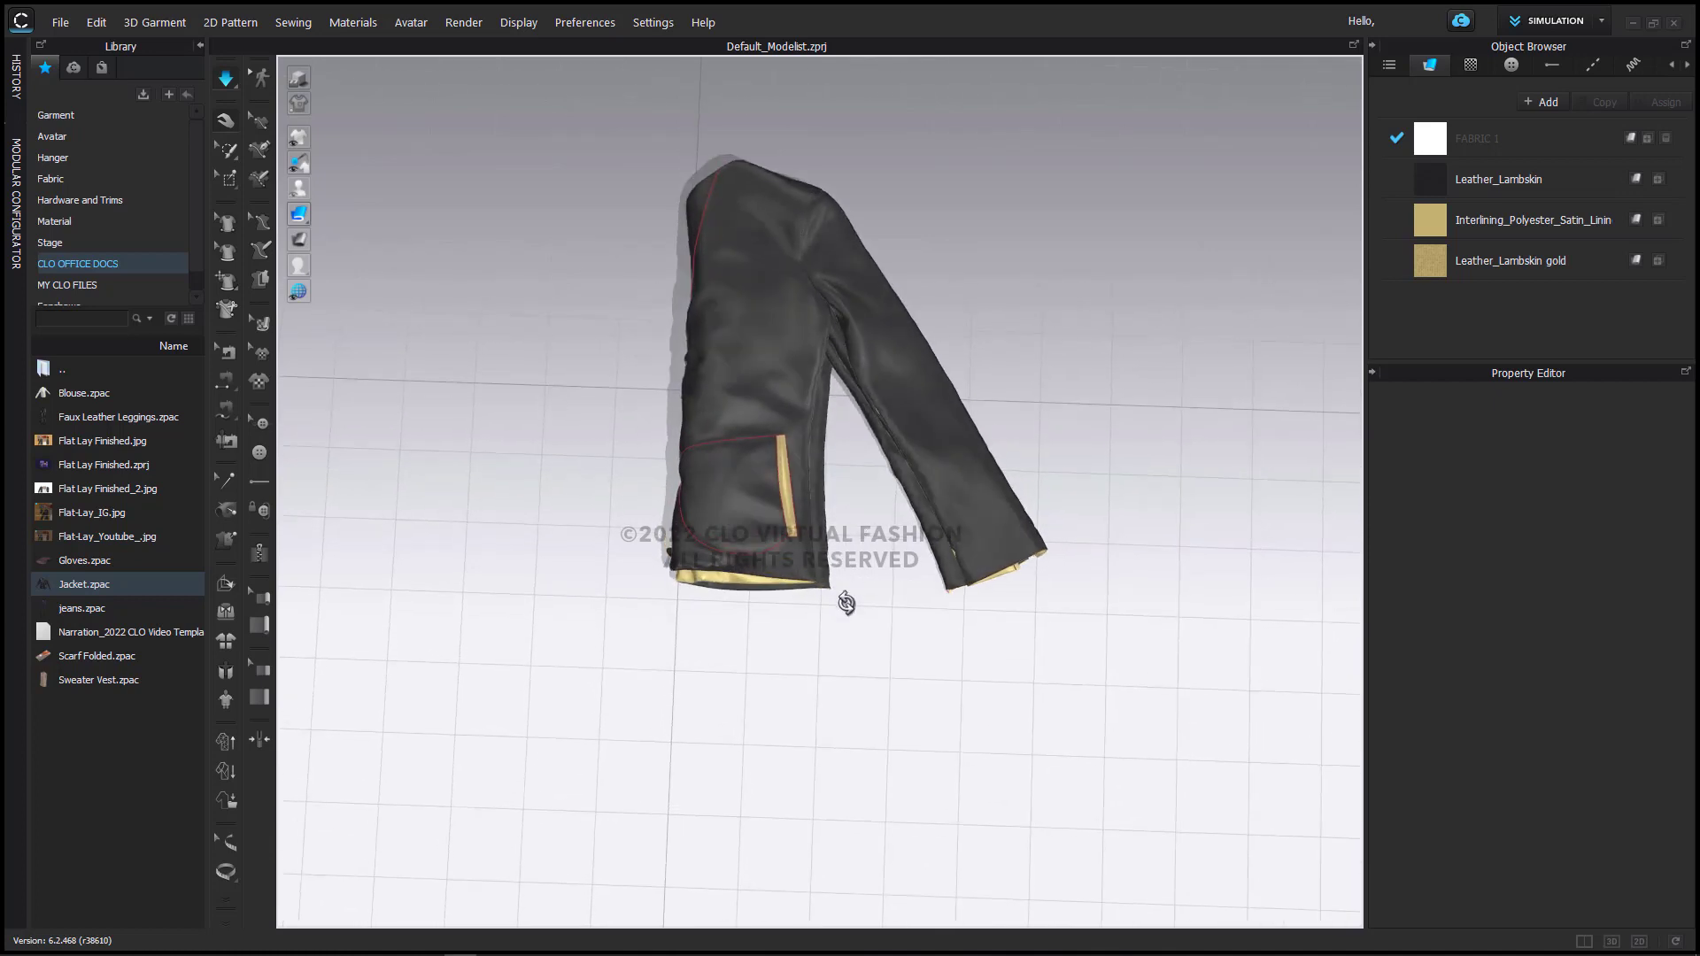
{"action": "left_click", "coordinate": [695, 582]}
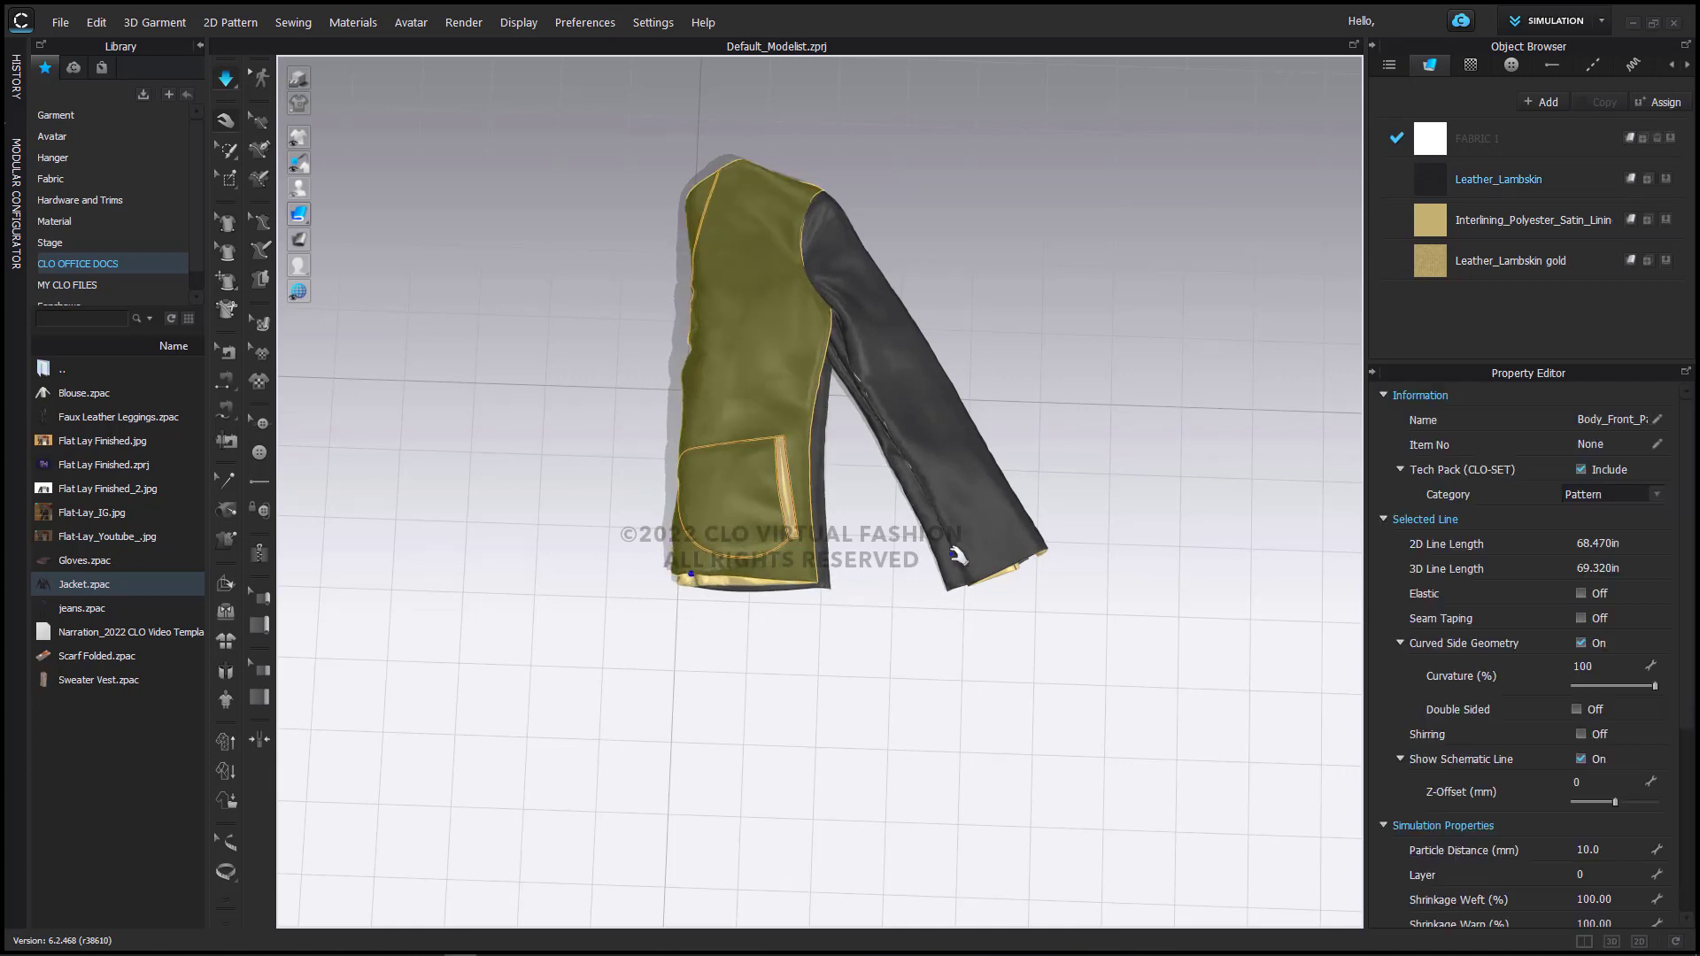
Step: Flip the folded jacket over with Fold 3D Garment and return to the Select/Move tool
{"action": "key", "text": "f"}
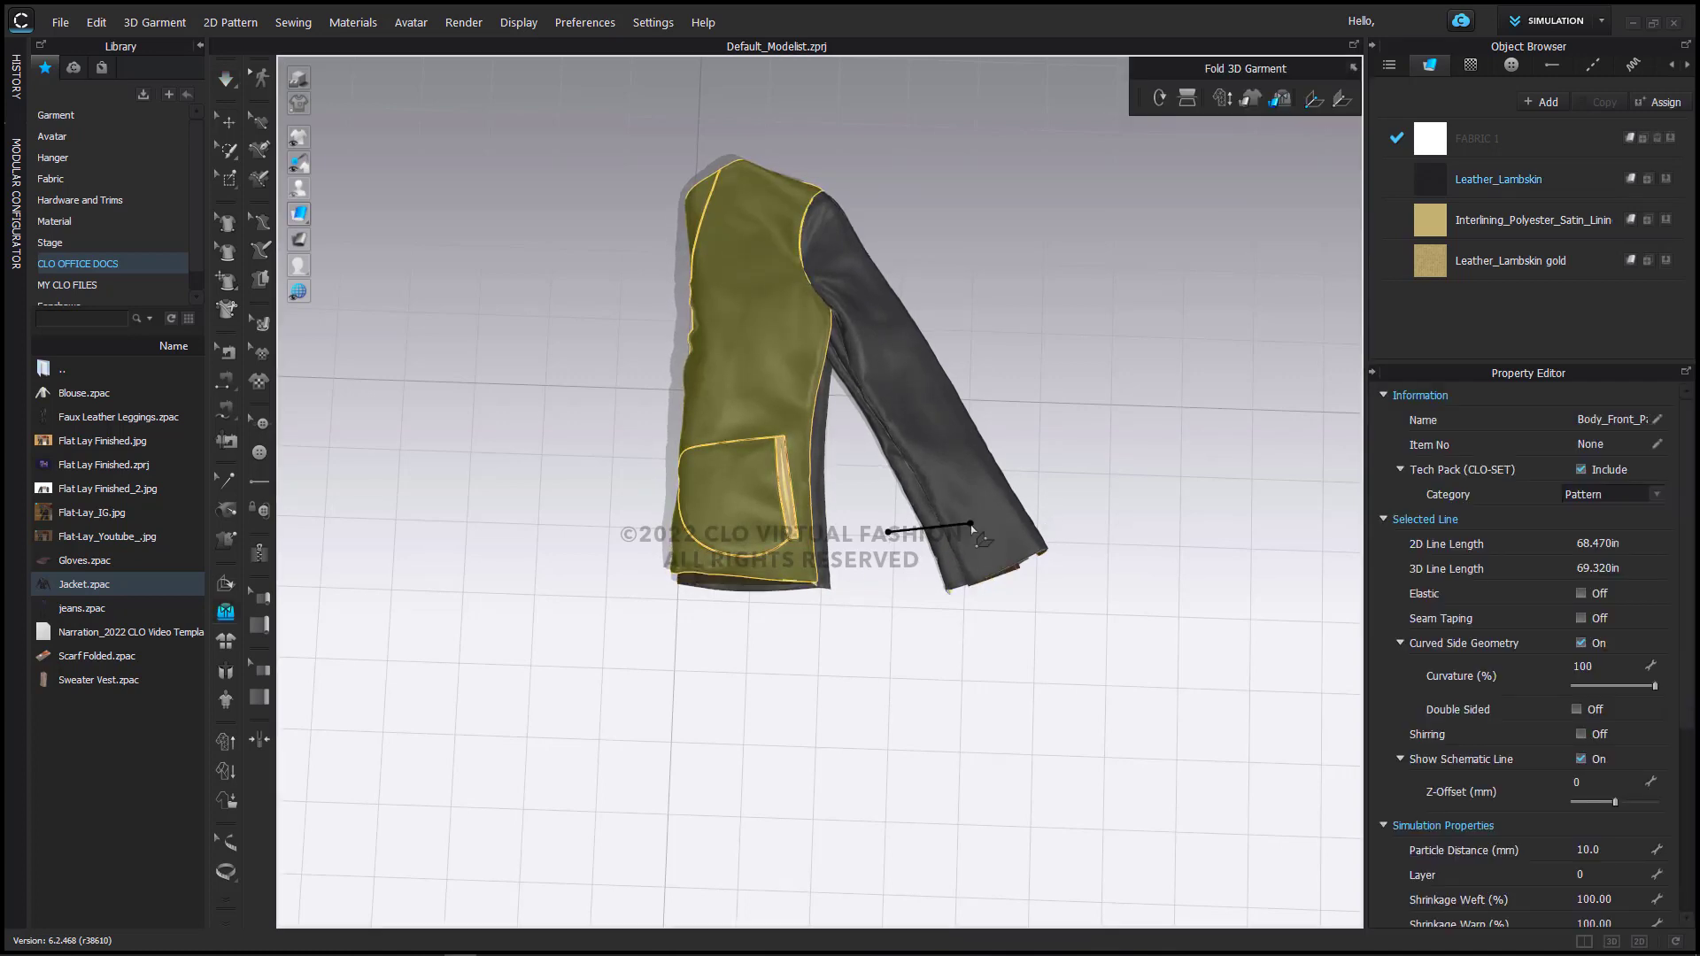
{"action": "left_click", "coordinate": [1190, 103]}
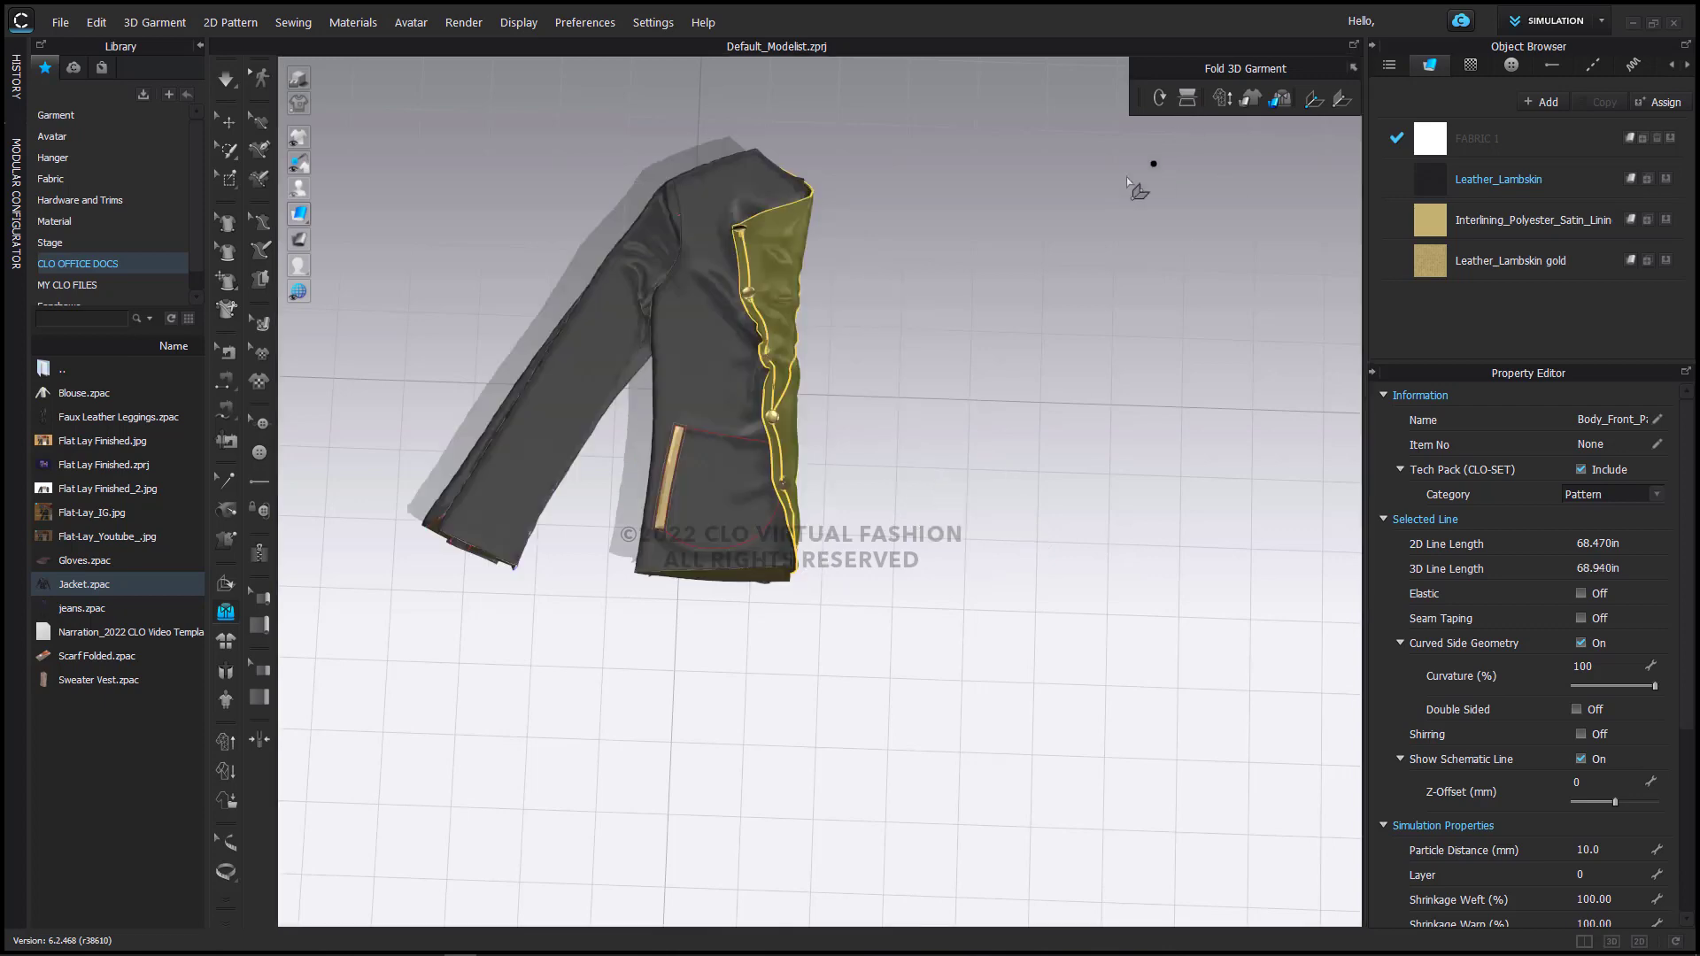
{"action": "right_click_drag", "start_coordinate": [636, 226], "coordinate": [561, 144]}
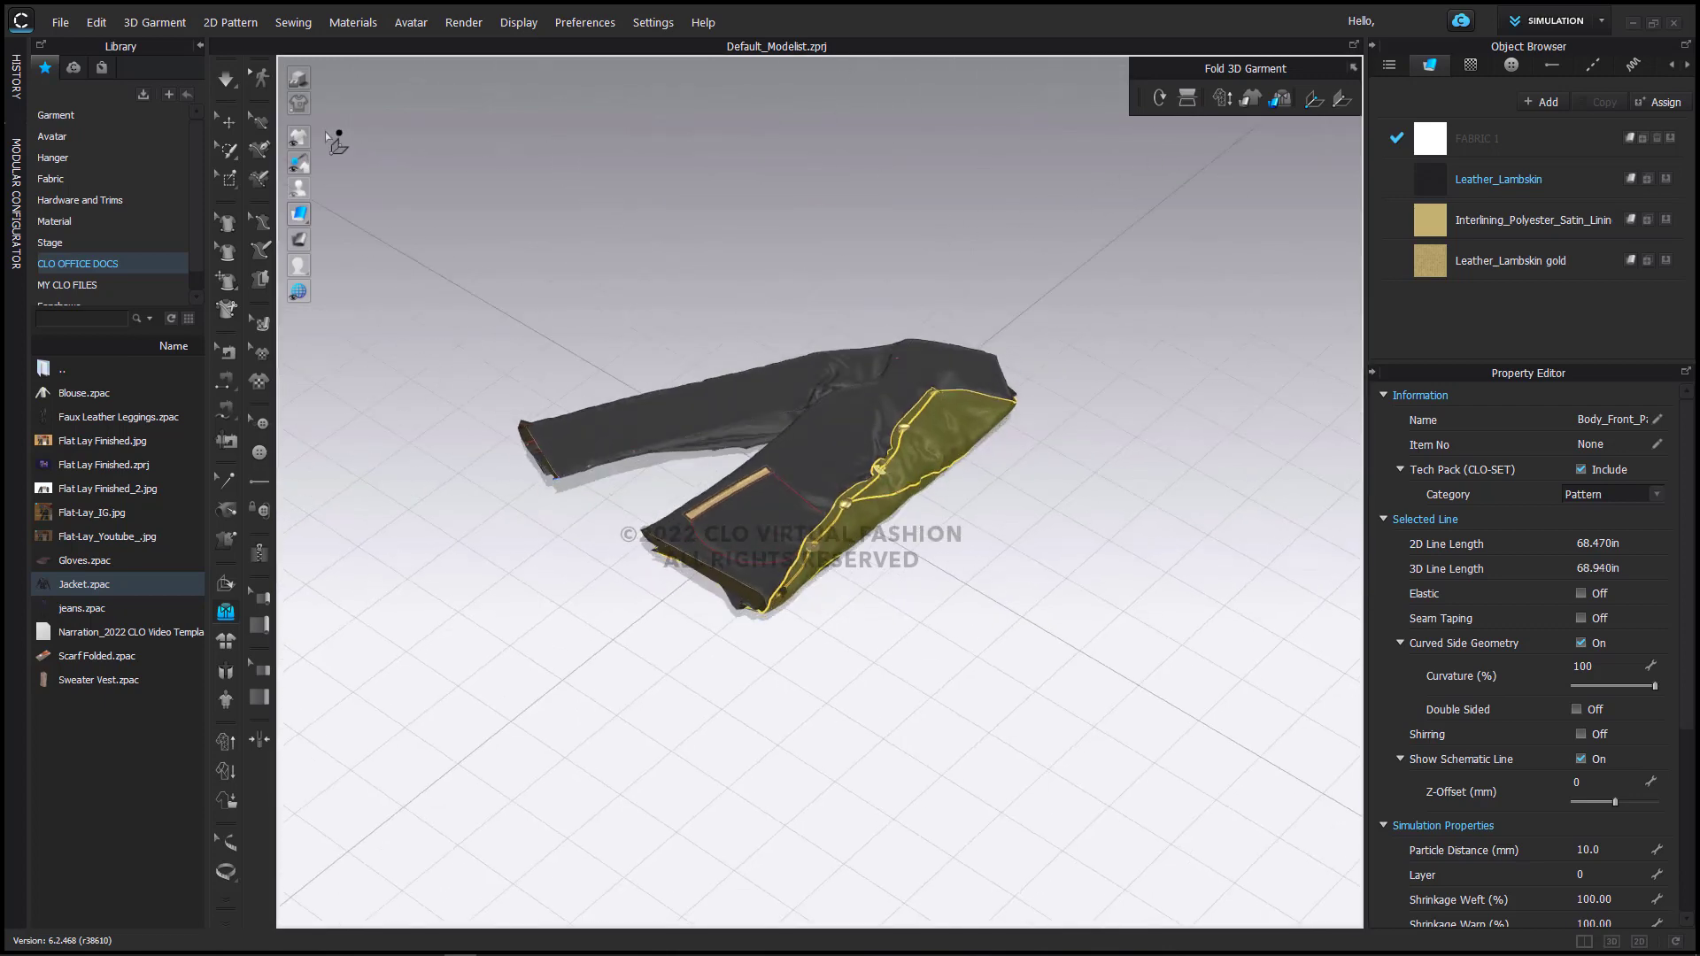
{"action": "left_click", "coordinate": [226, 123]}
{"action": "left_click", "coordinate": [784, 227]}
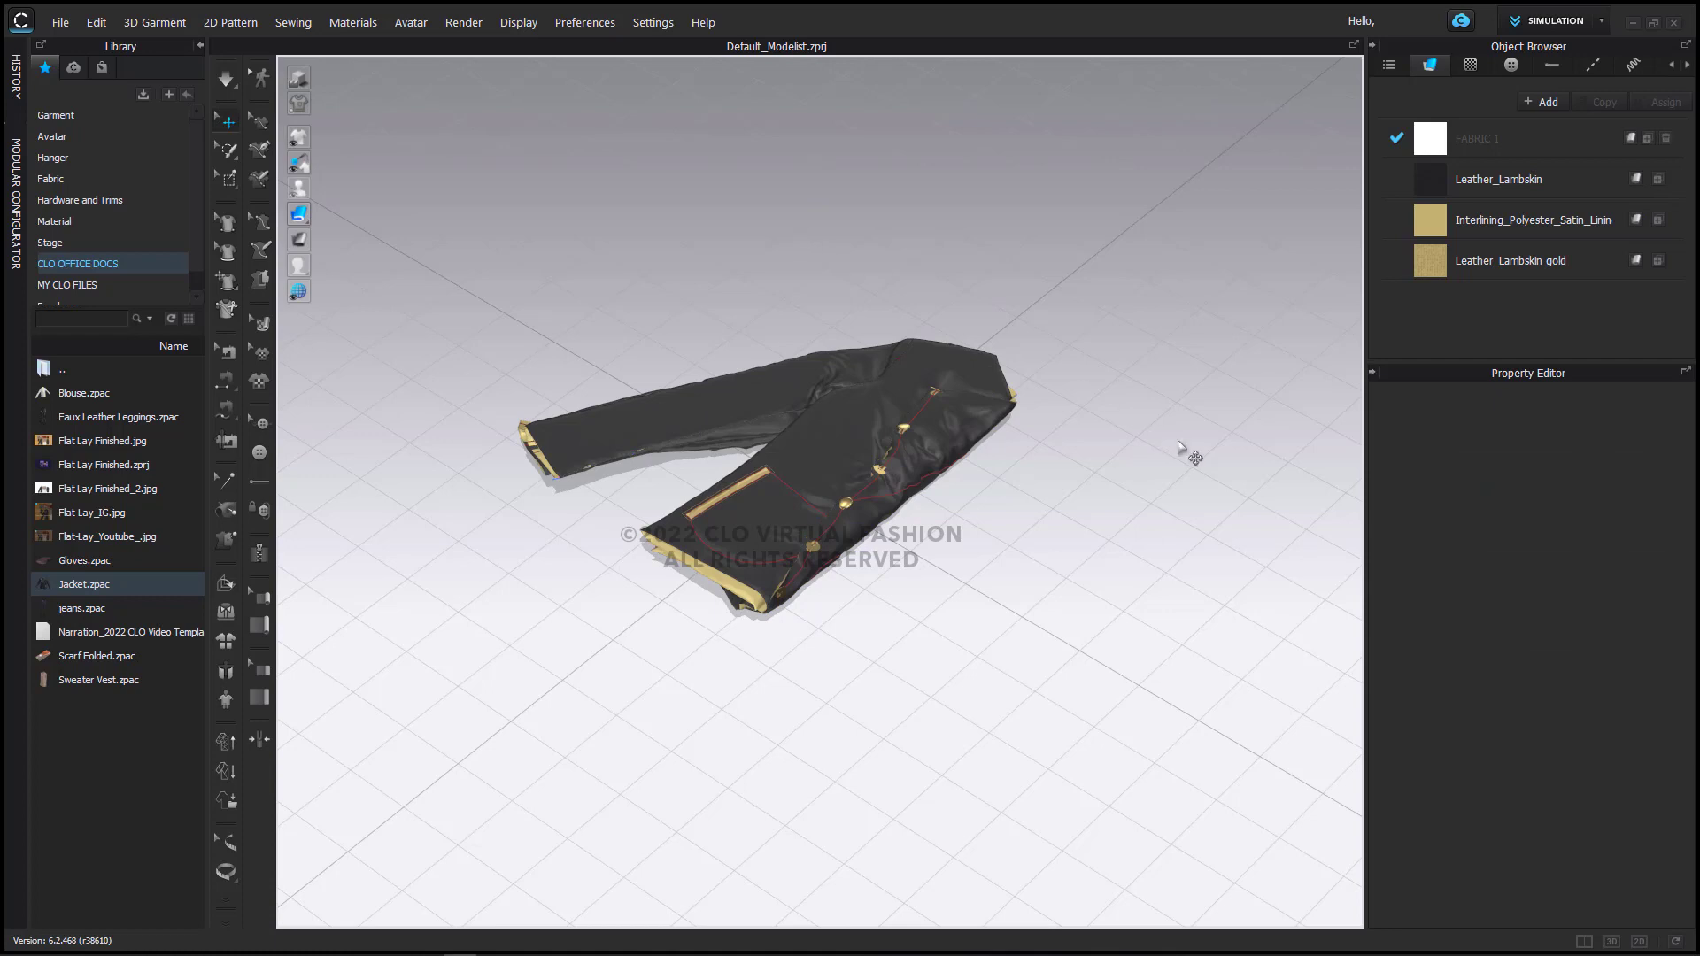
Step: Simulate the flipped jacket until it settles flat, and show the 2D pattern window beside the 3D view
{"action": "key", "text": "space"}
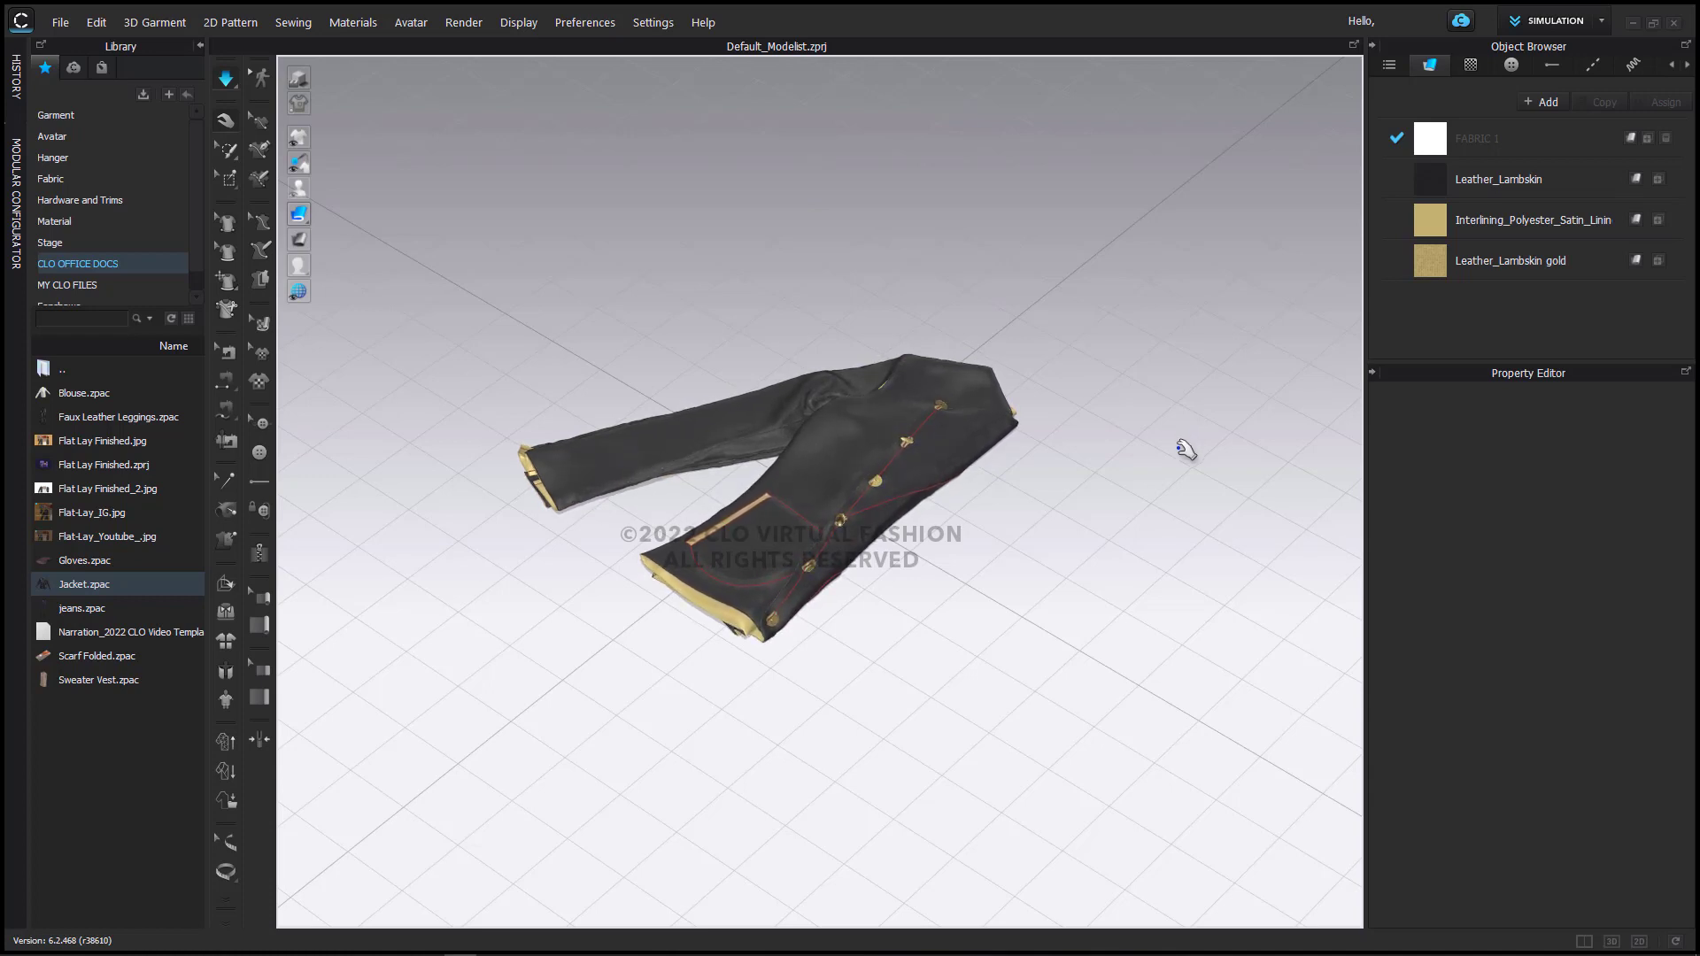
{"action": "key", "text": "space"}
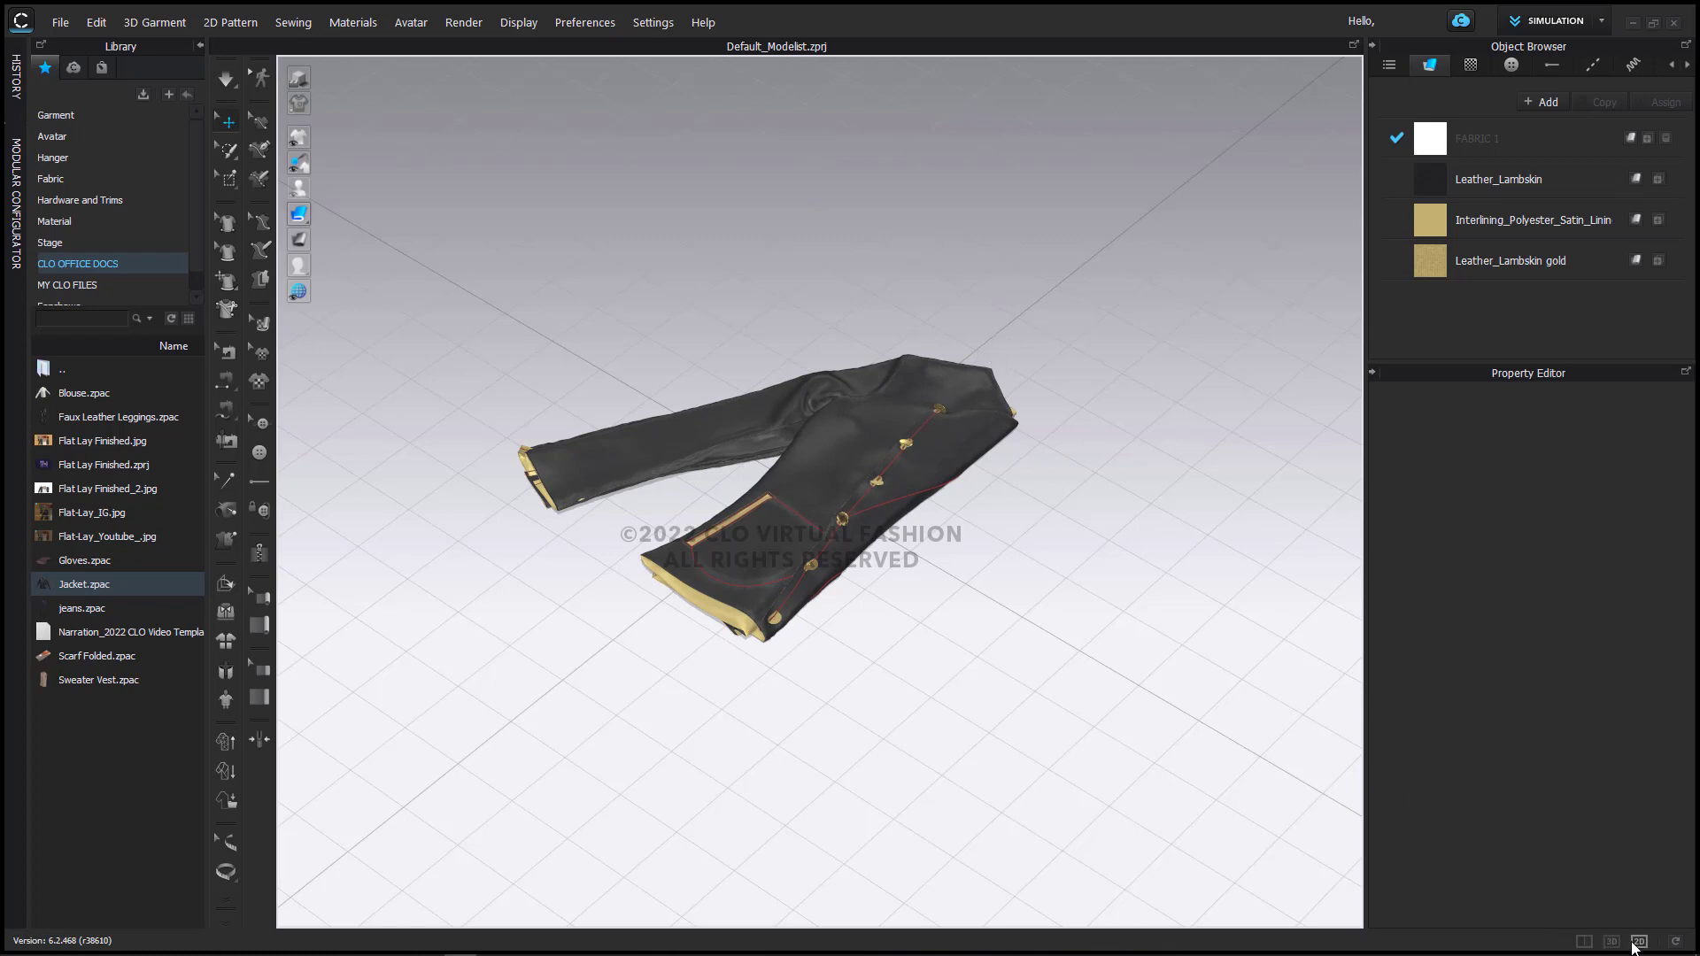
{"action": "left_click", "coordinate": [1584, 941]}
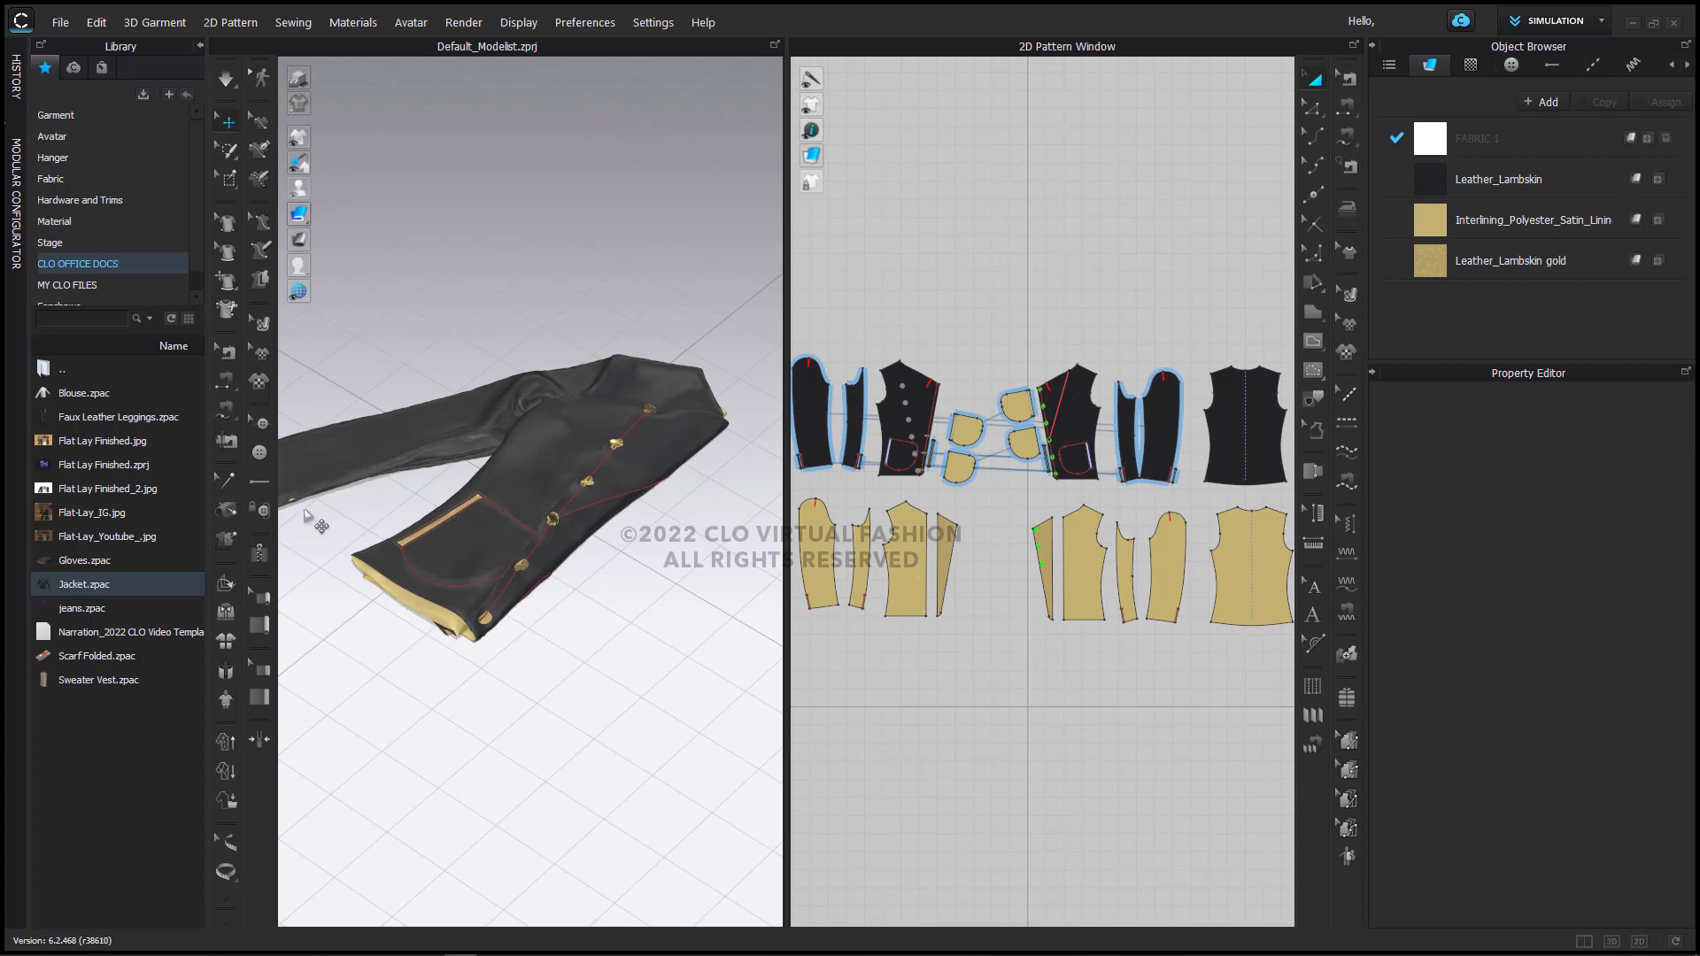
Step: Select the jacket's front button beside the upper end of the pocket with the button selection tool
{"action": "left_click", "coordinate": [263, 423]}
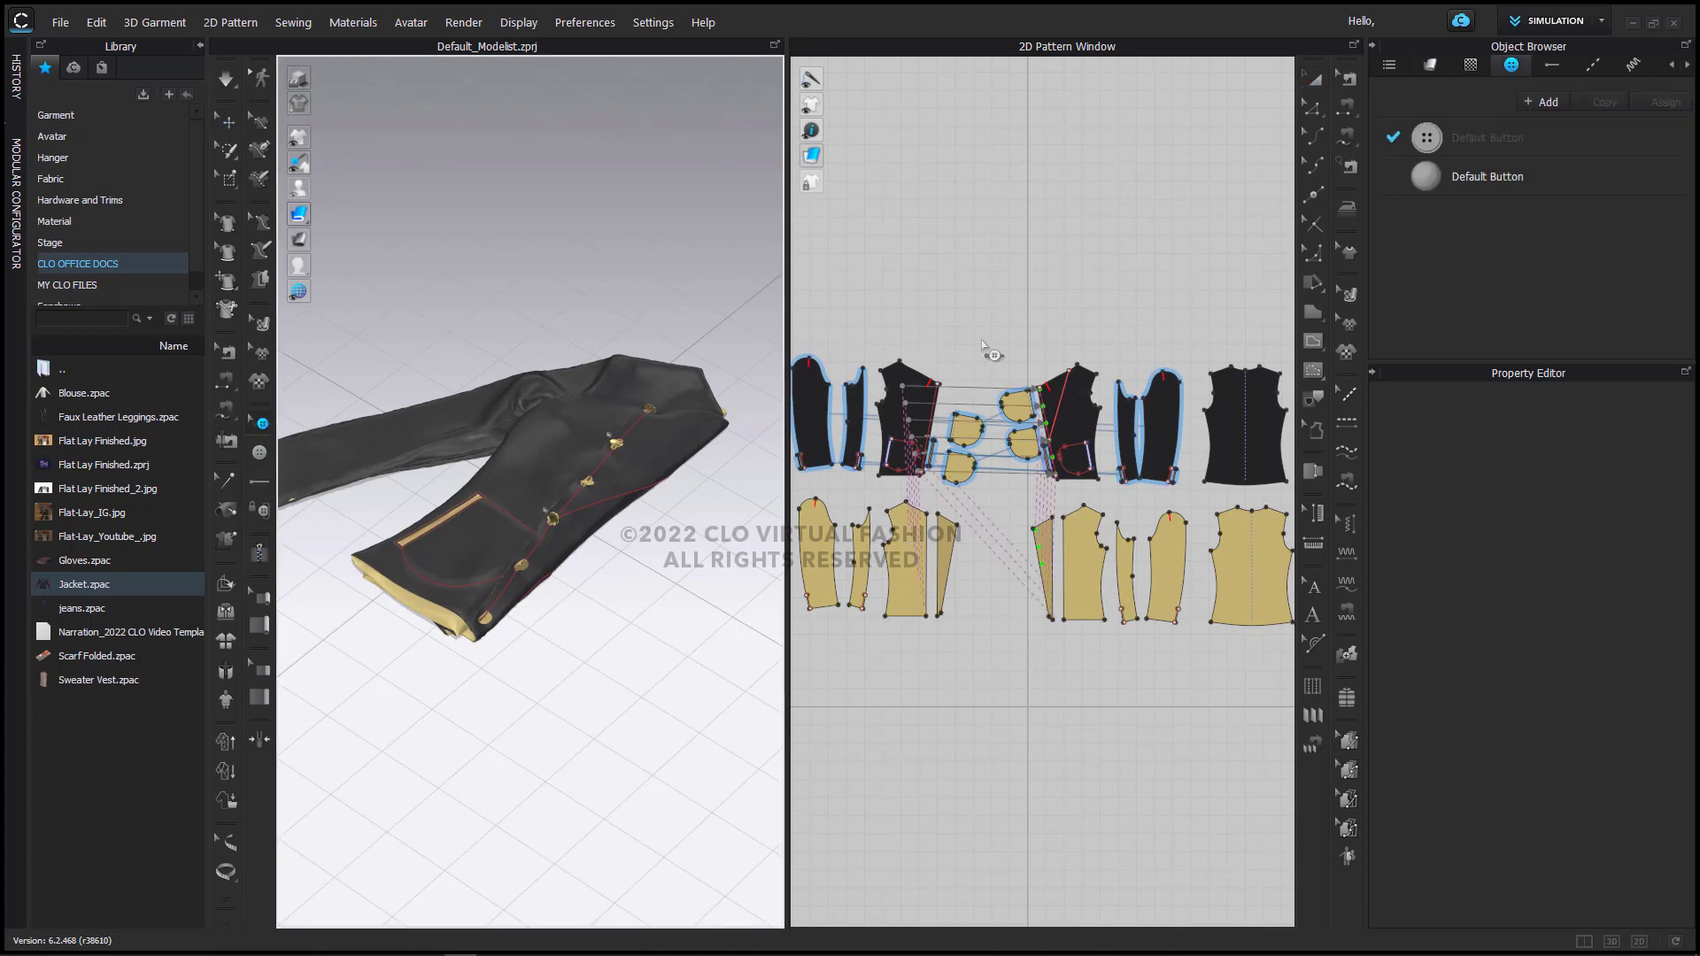
{"action": "scroll", "coordinate": [982, 352], "scroll_direction": "up", "scroll_amount": 2}
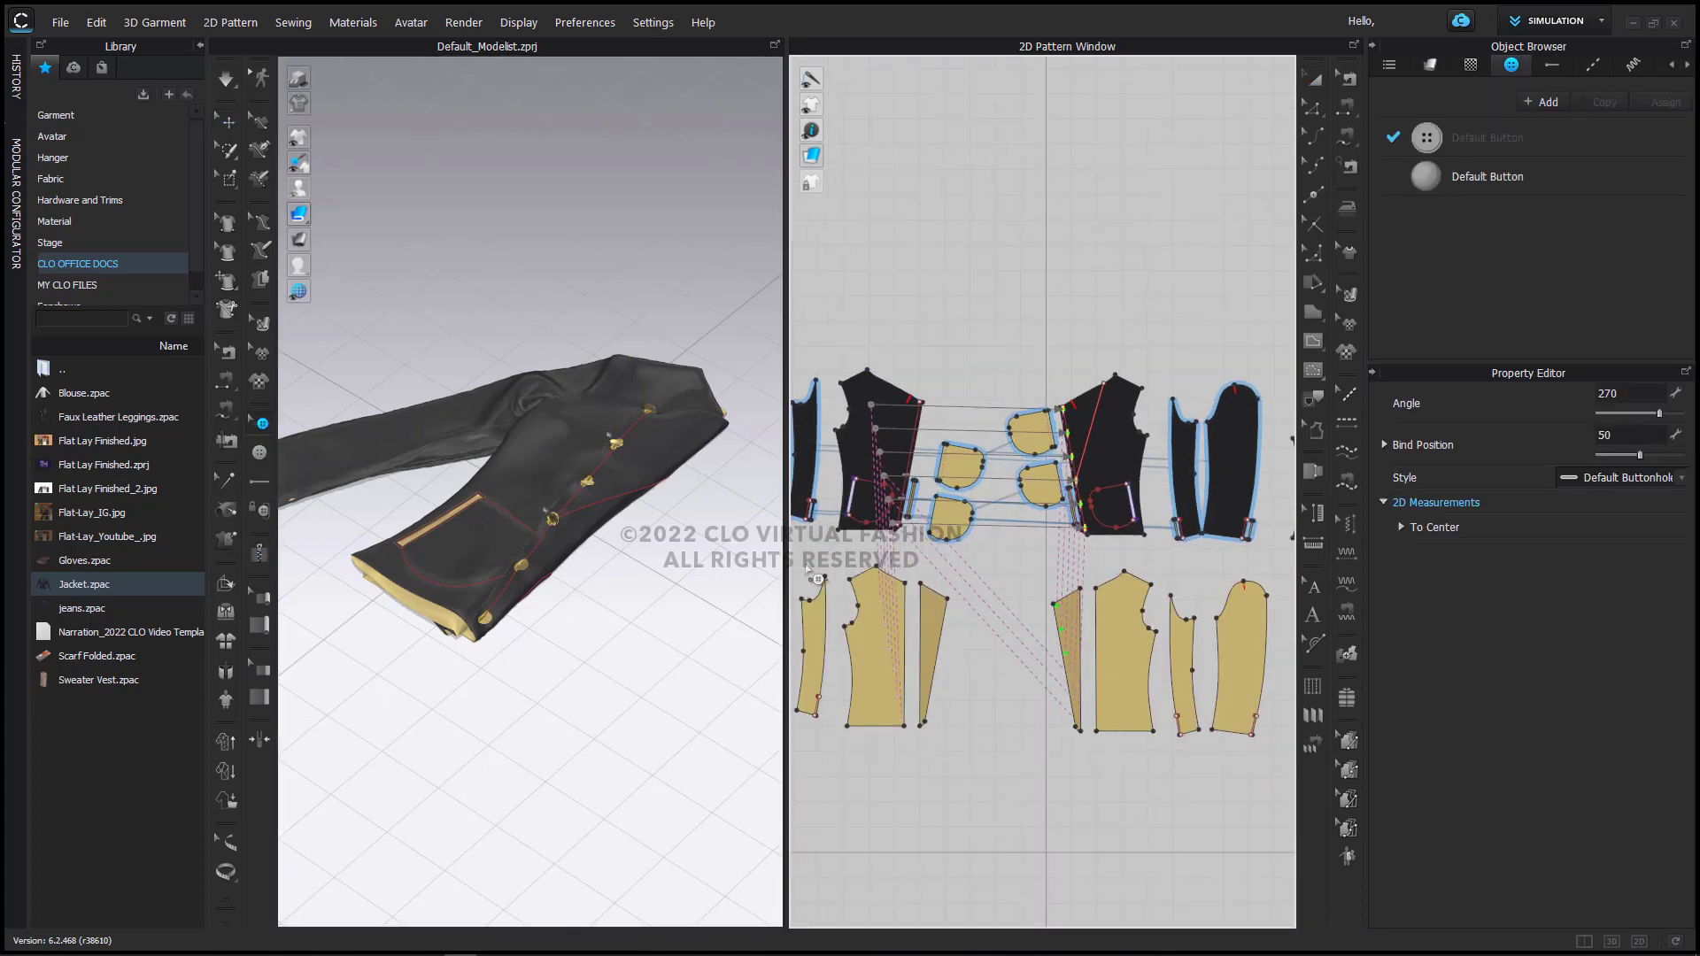
{"action": "scroll", "coordinate": [537, 548], "scroll_direction": "up", "scroll_amount": 1}
{"action": "right_click", "coordinate": [556, 528]}
{"action": "left_click", "coordinate": [588, 558]}
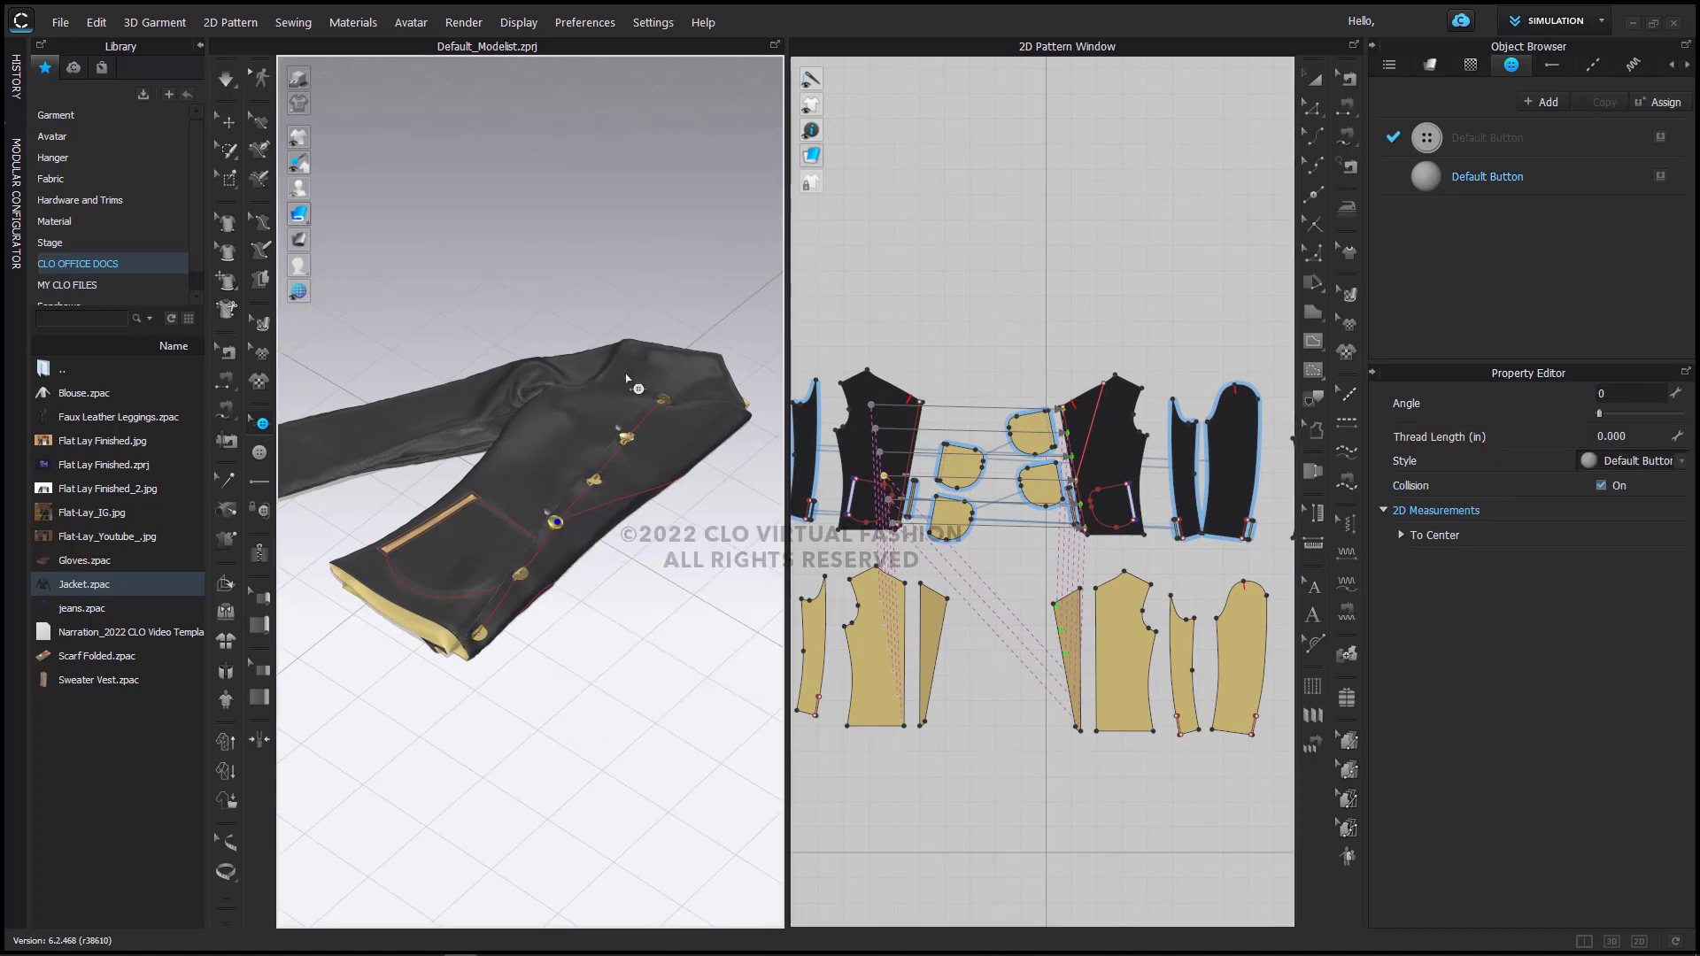
Step: Delete the diagonal internal line from the jacket's front pattern piece and simulate the jacket again
{"action": "scroll", "coordinate": [1185, 399], "scroll_direction": "up", "scroll_amount": 2}
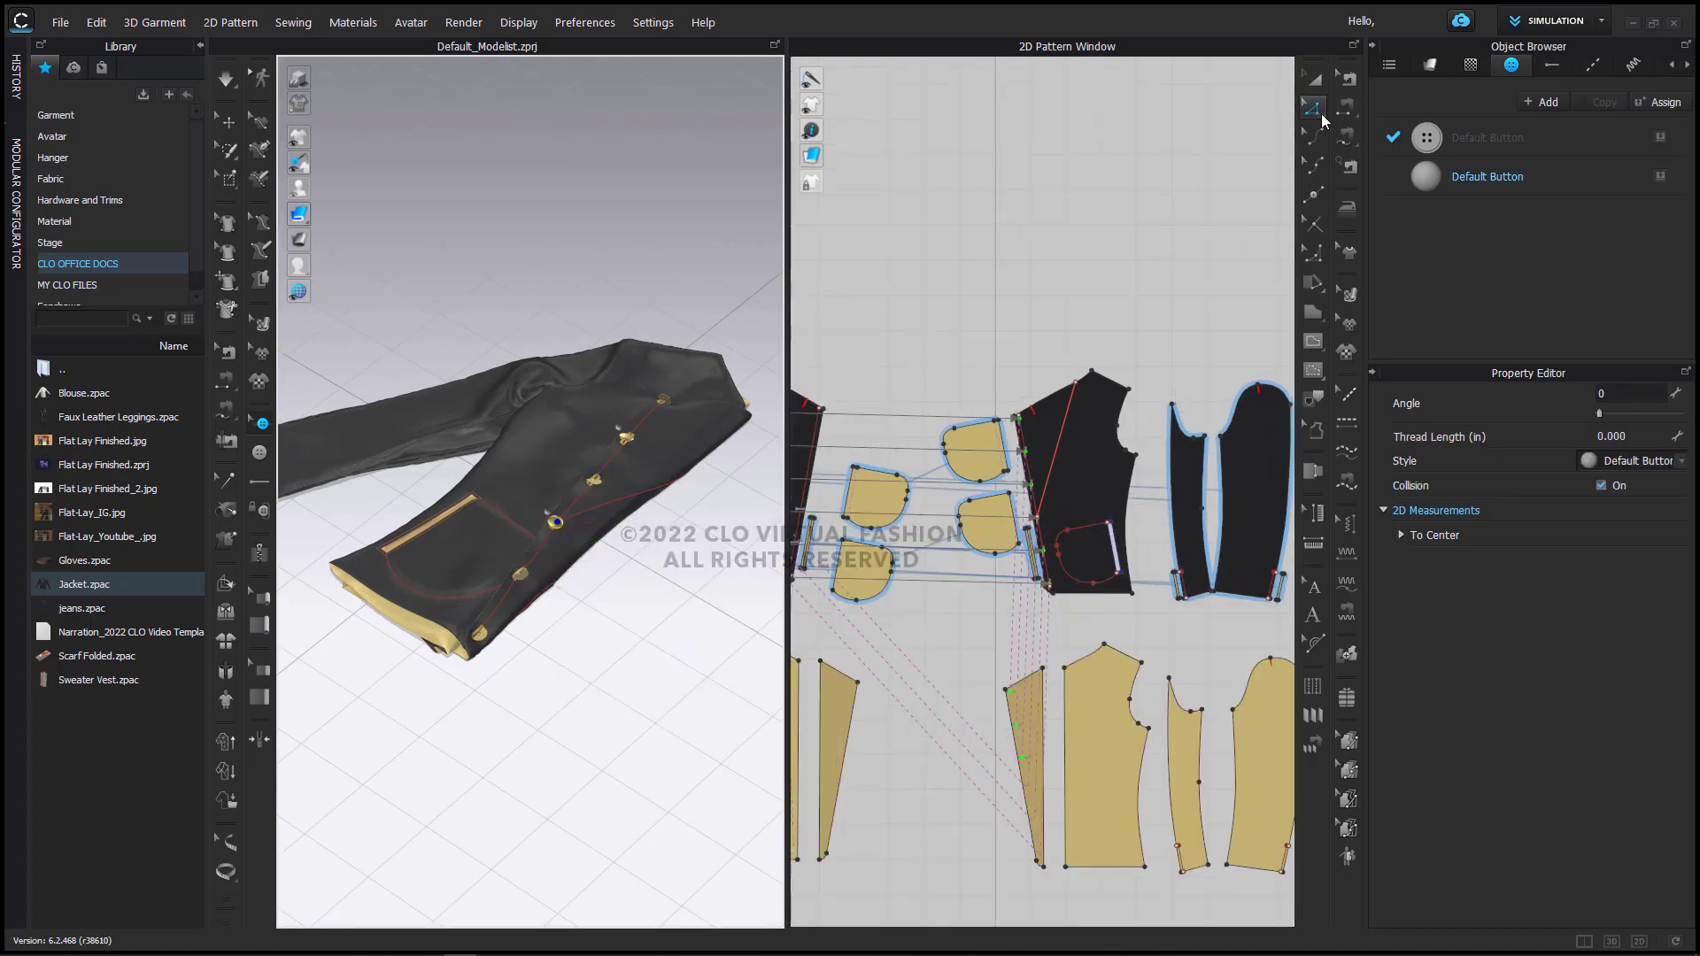
{"action": "left_click", "coordinate": [1314, 108]}
{"action": "scroll", "coordinate": [1087, 236], "scroll_direction": "up", "scroll_amount": 4}
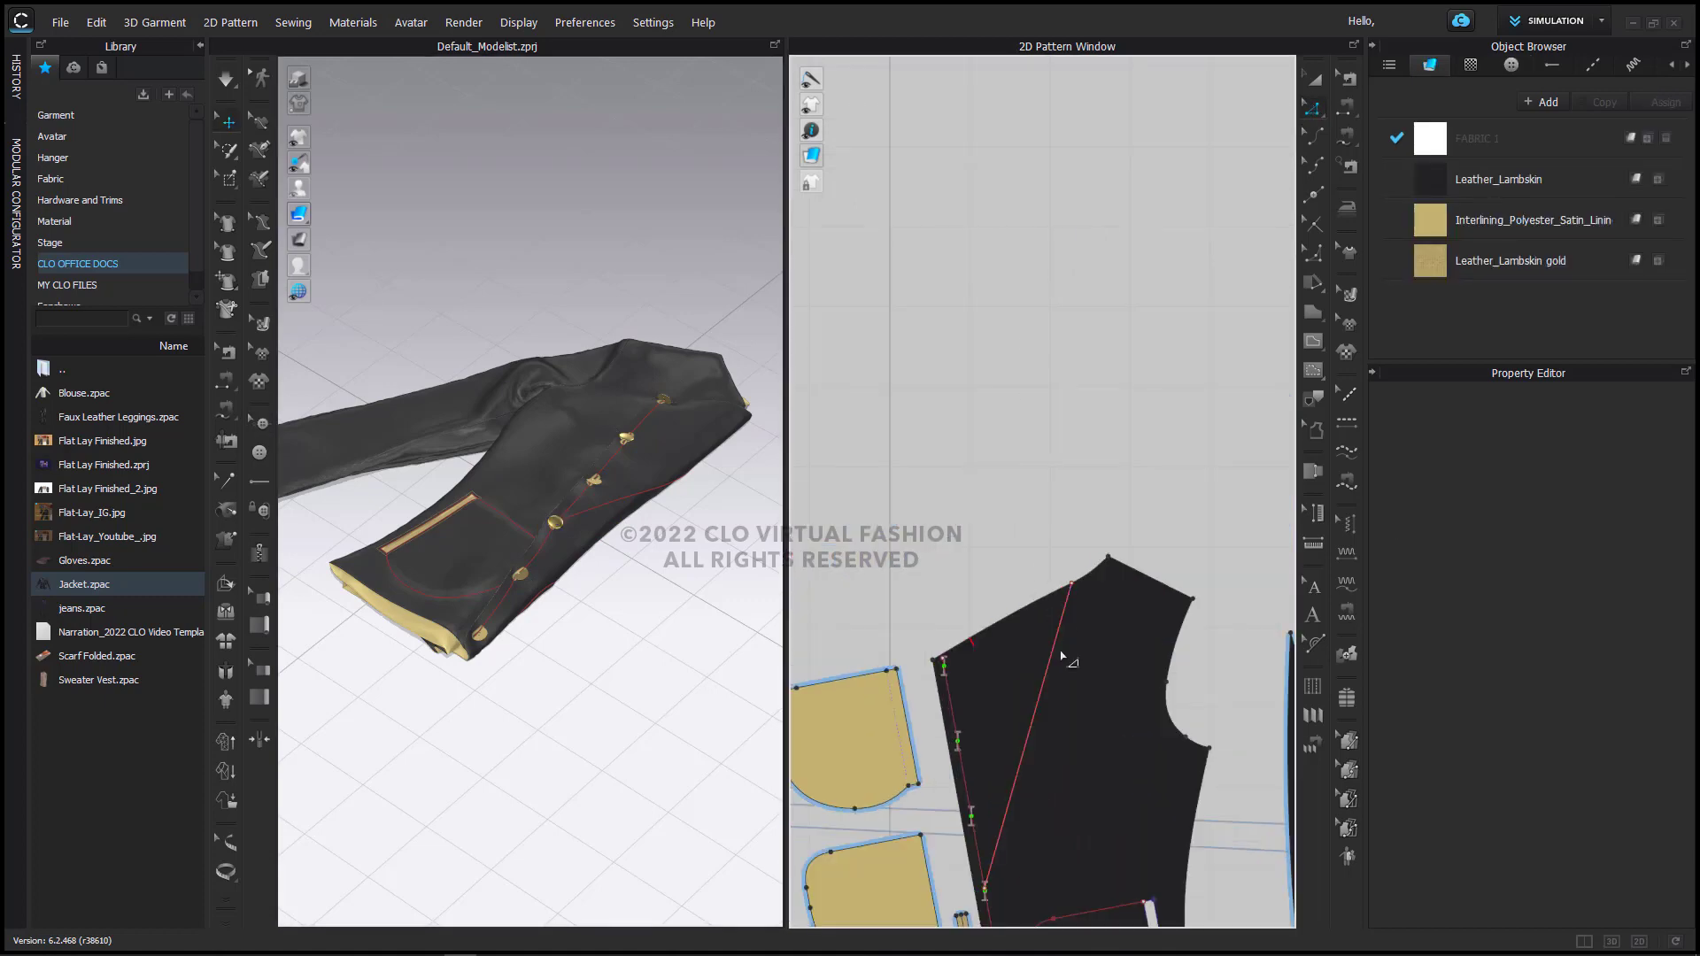
{"action": "left_click", "coordinate": [1054, 653]}
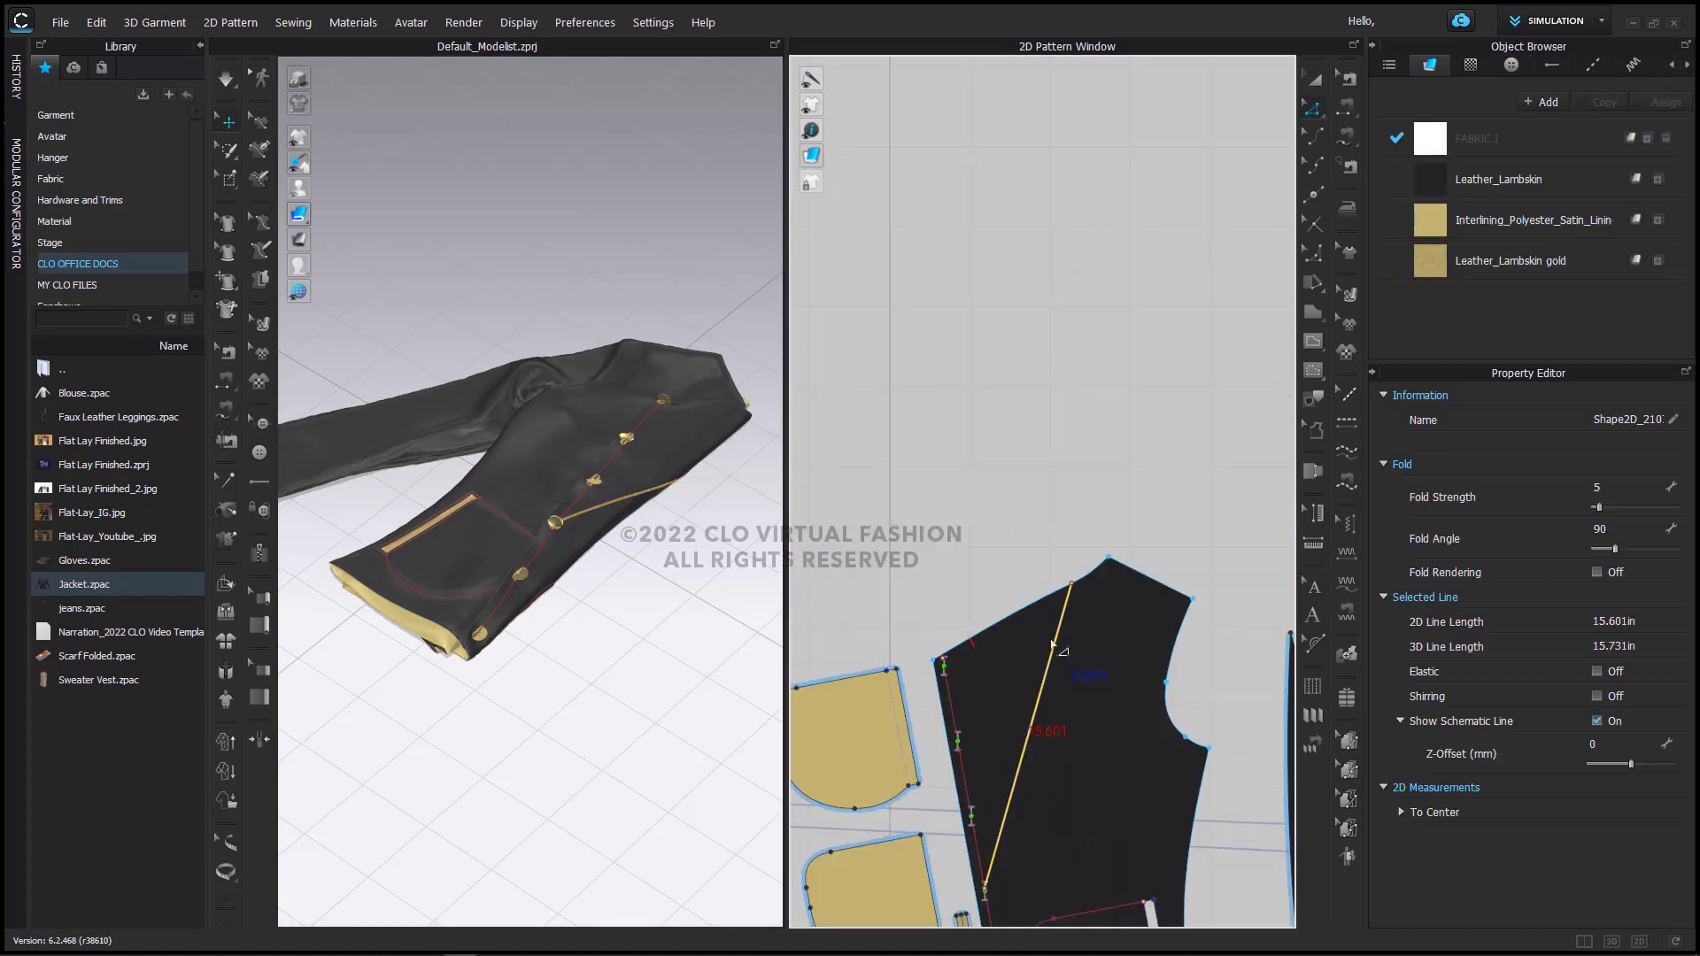
{"action": "key", "text": "Delete"}
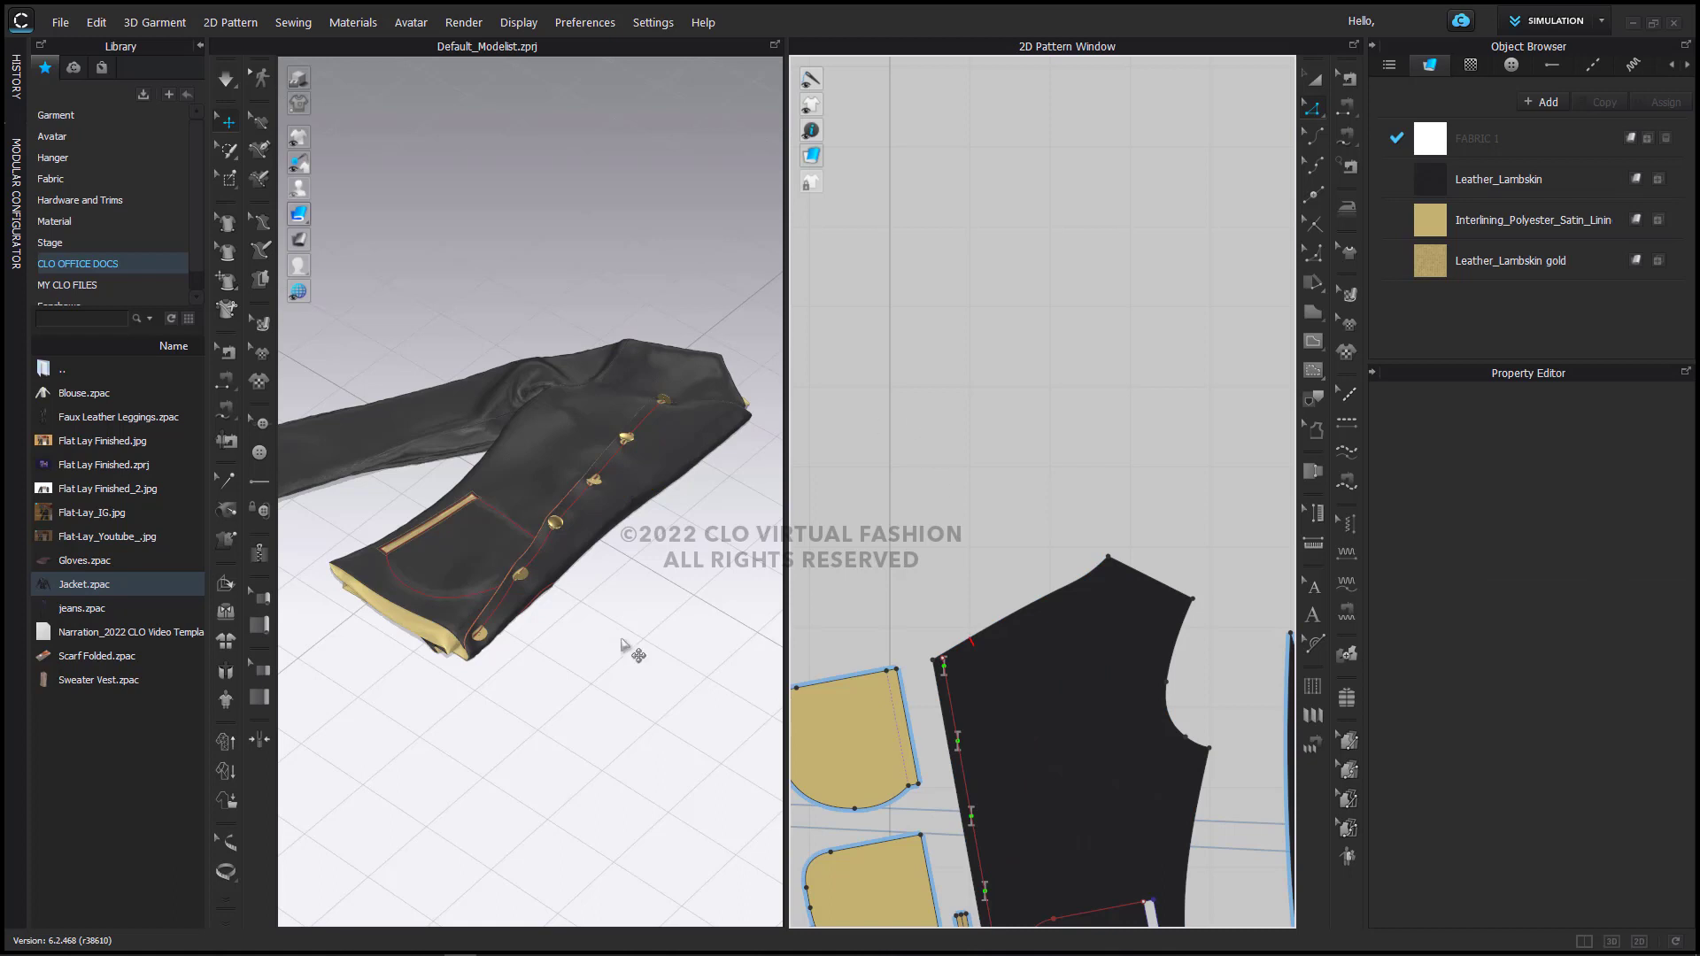
{"action": "key", "text": "space"}
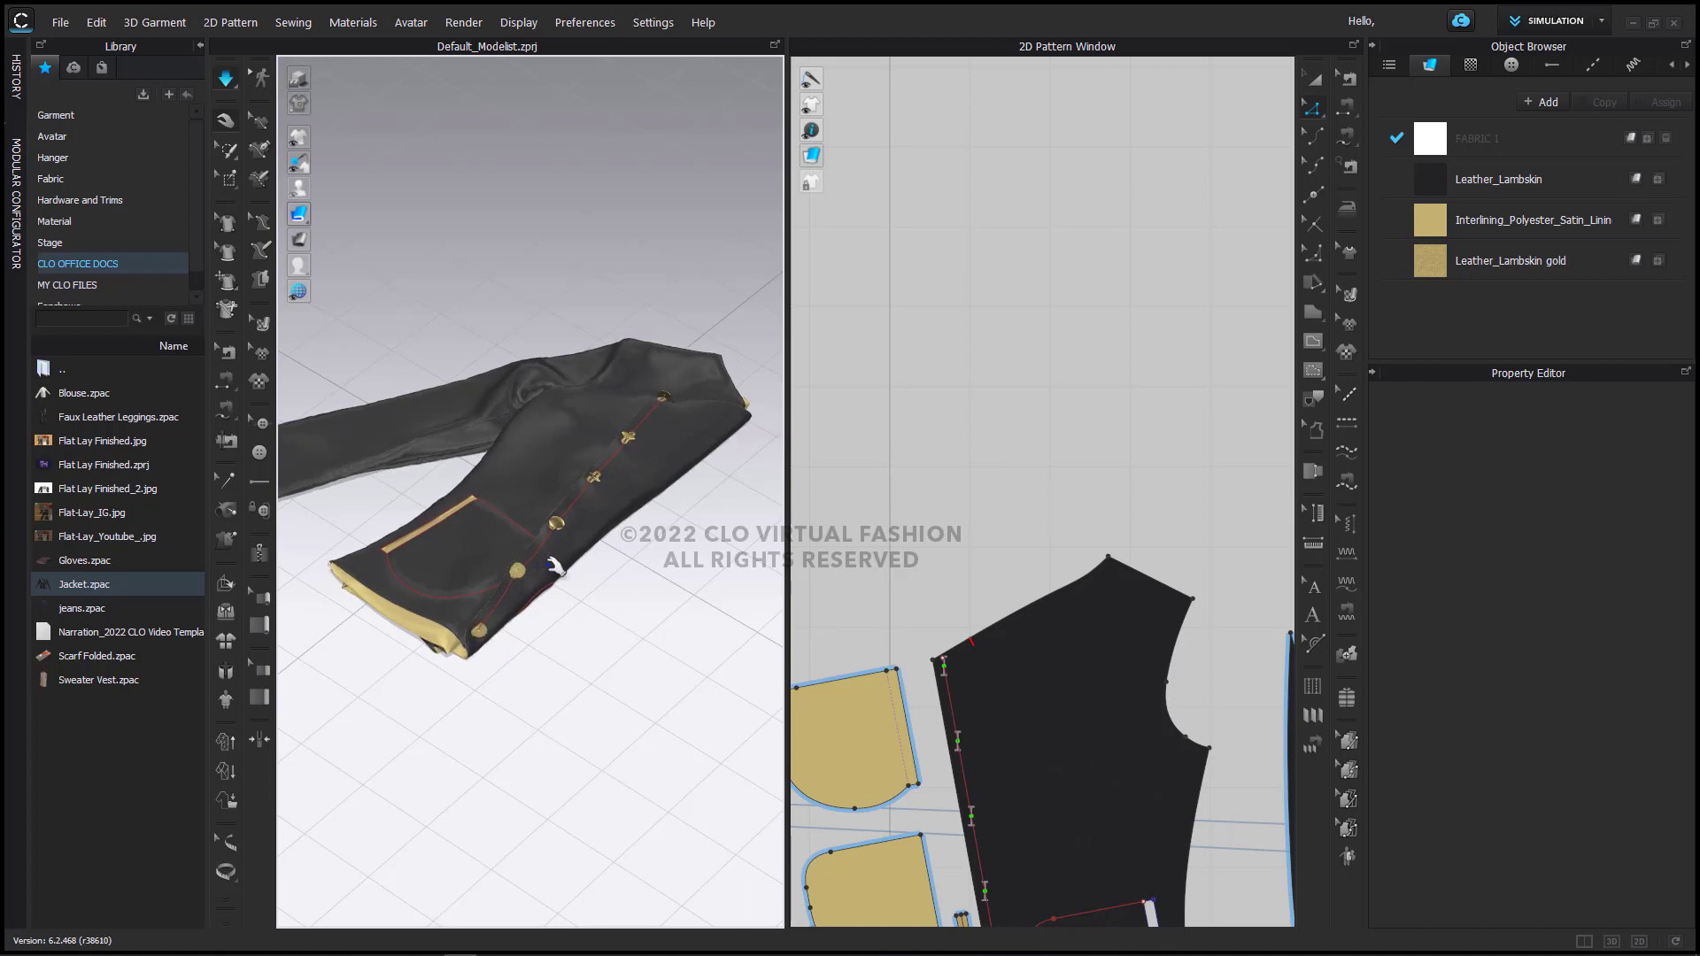
{"action": "key", "text": "space"}
Step: Save the folded jacket as a garment file named Jacket in the Flat Lay folder
{"action": "scroll", "coordinate": [660, 621], "scroll_direction": "down", "scroll_amount": 5}
{"action": "right_click_drag", "start_coordinate": [660, 621], "coordinate": [656, 605]}
{"action": "middle_click_drag", "start_coordinate": [657, 607], "coordinate": [709, 668]}
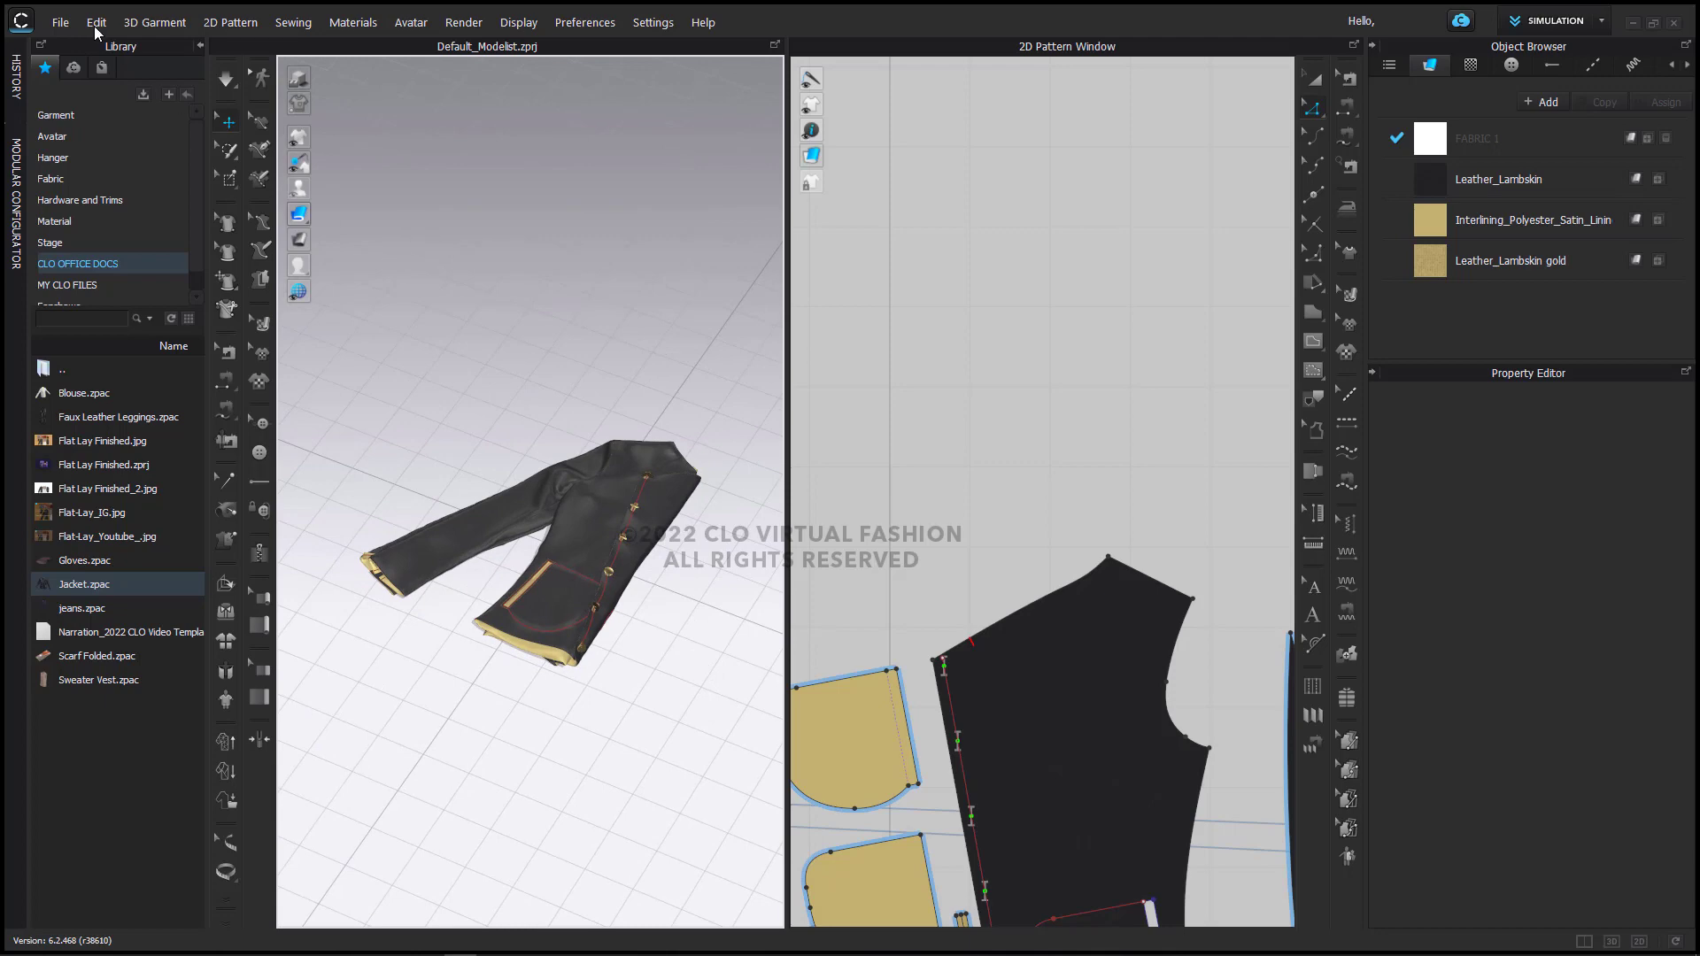
{"action": "left_click", "coordinate": [60, 24]}
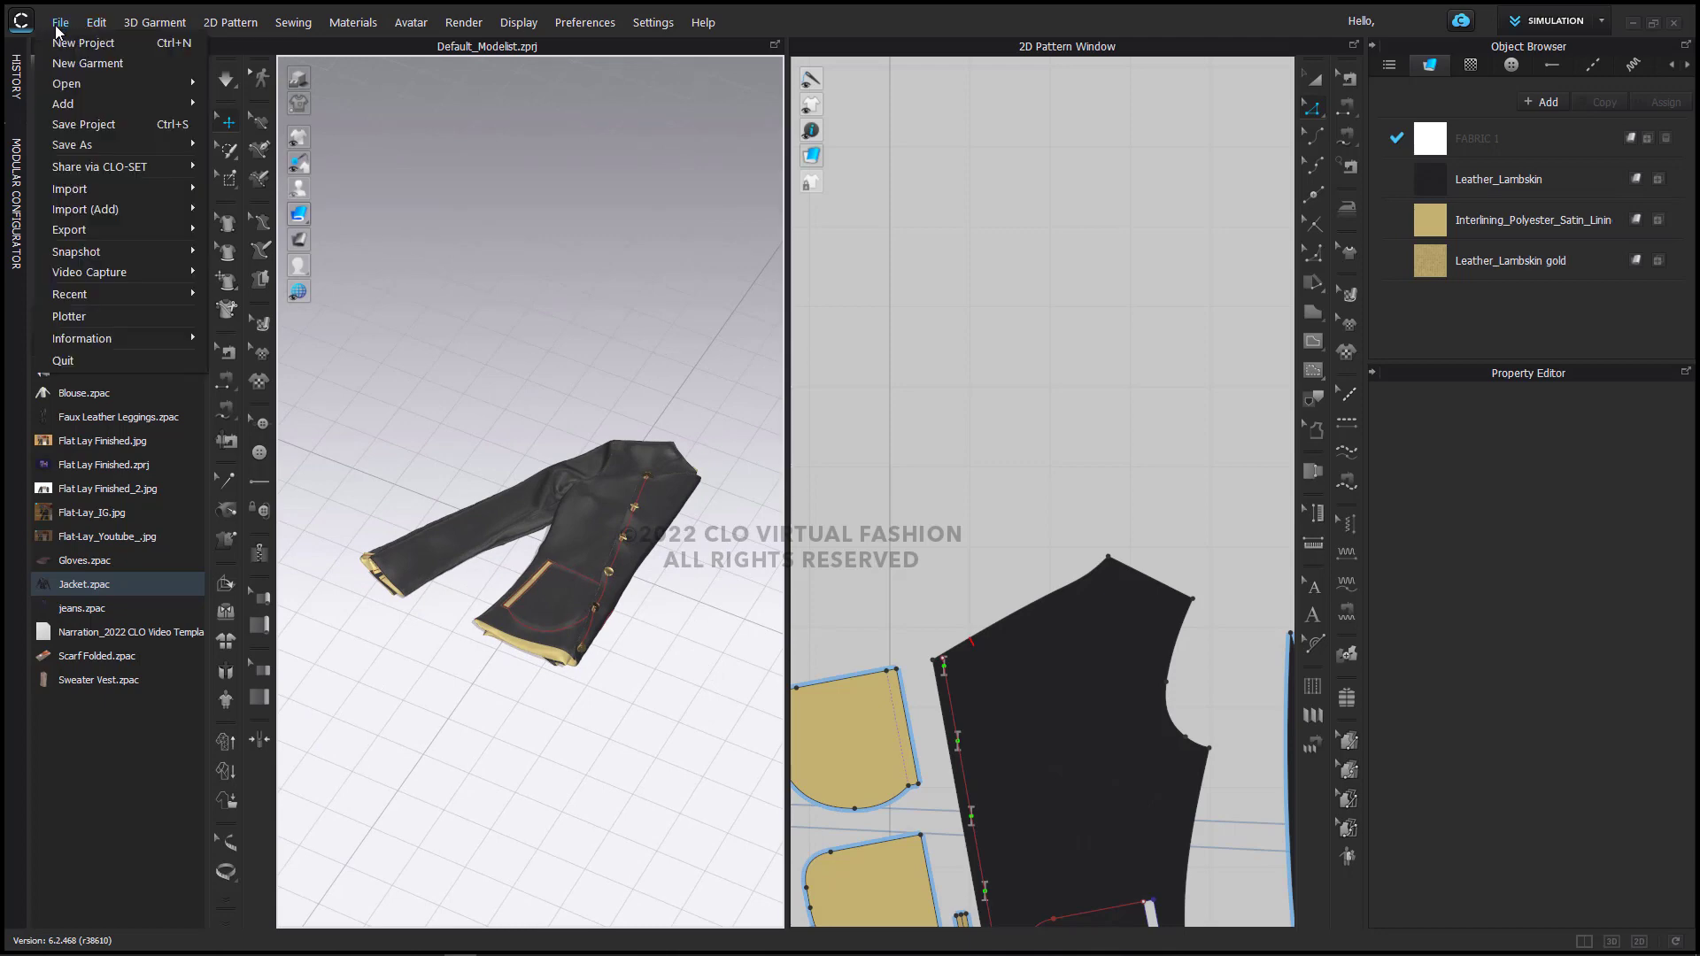
{"action": "mouse_move", "coordinate": [177, 145]}
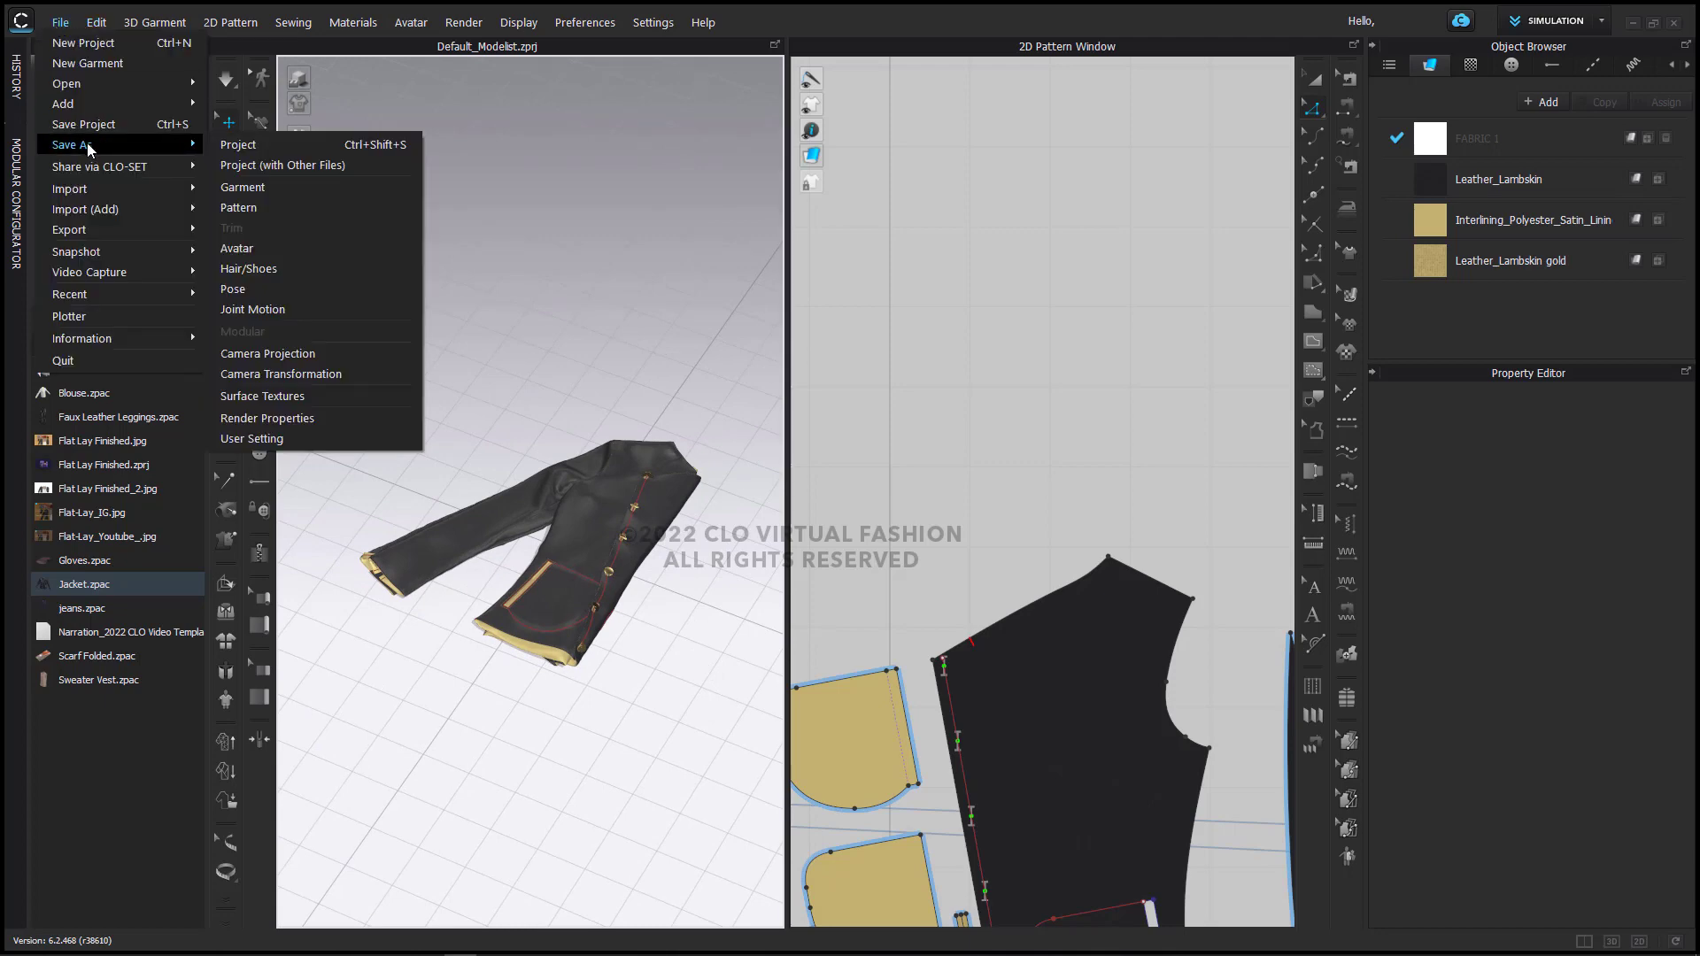
{"action": "left_click", "coordinate": [241, 188]}
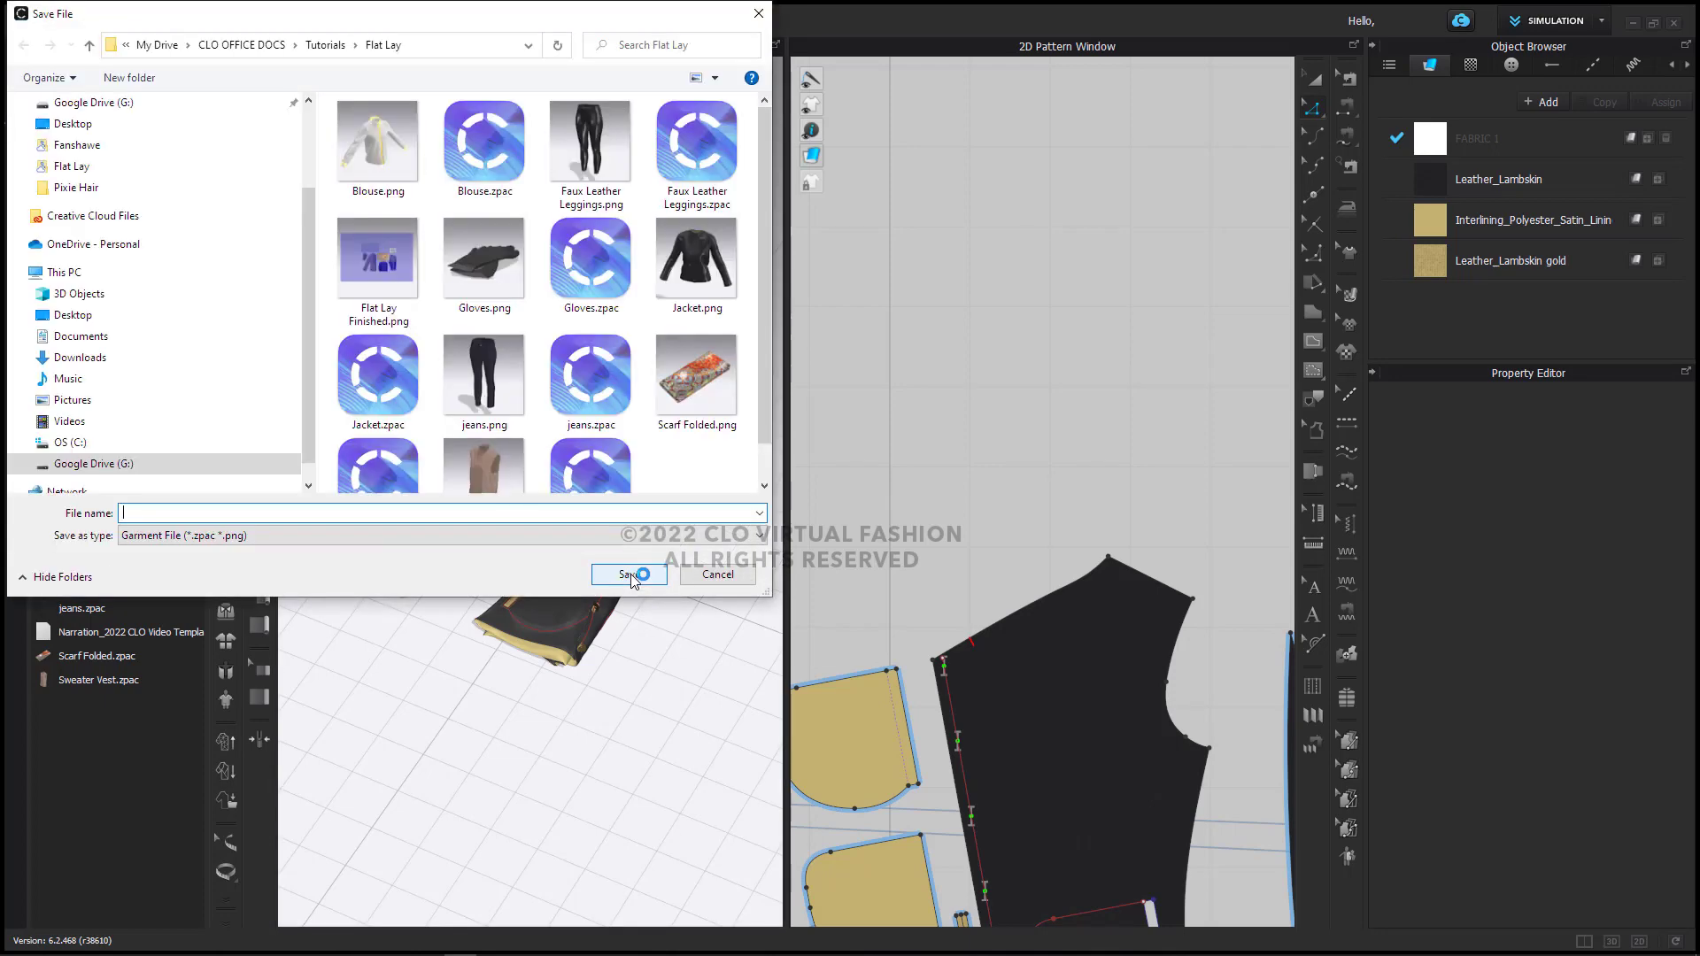
{"action": "type", "text": "Jac"}
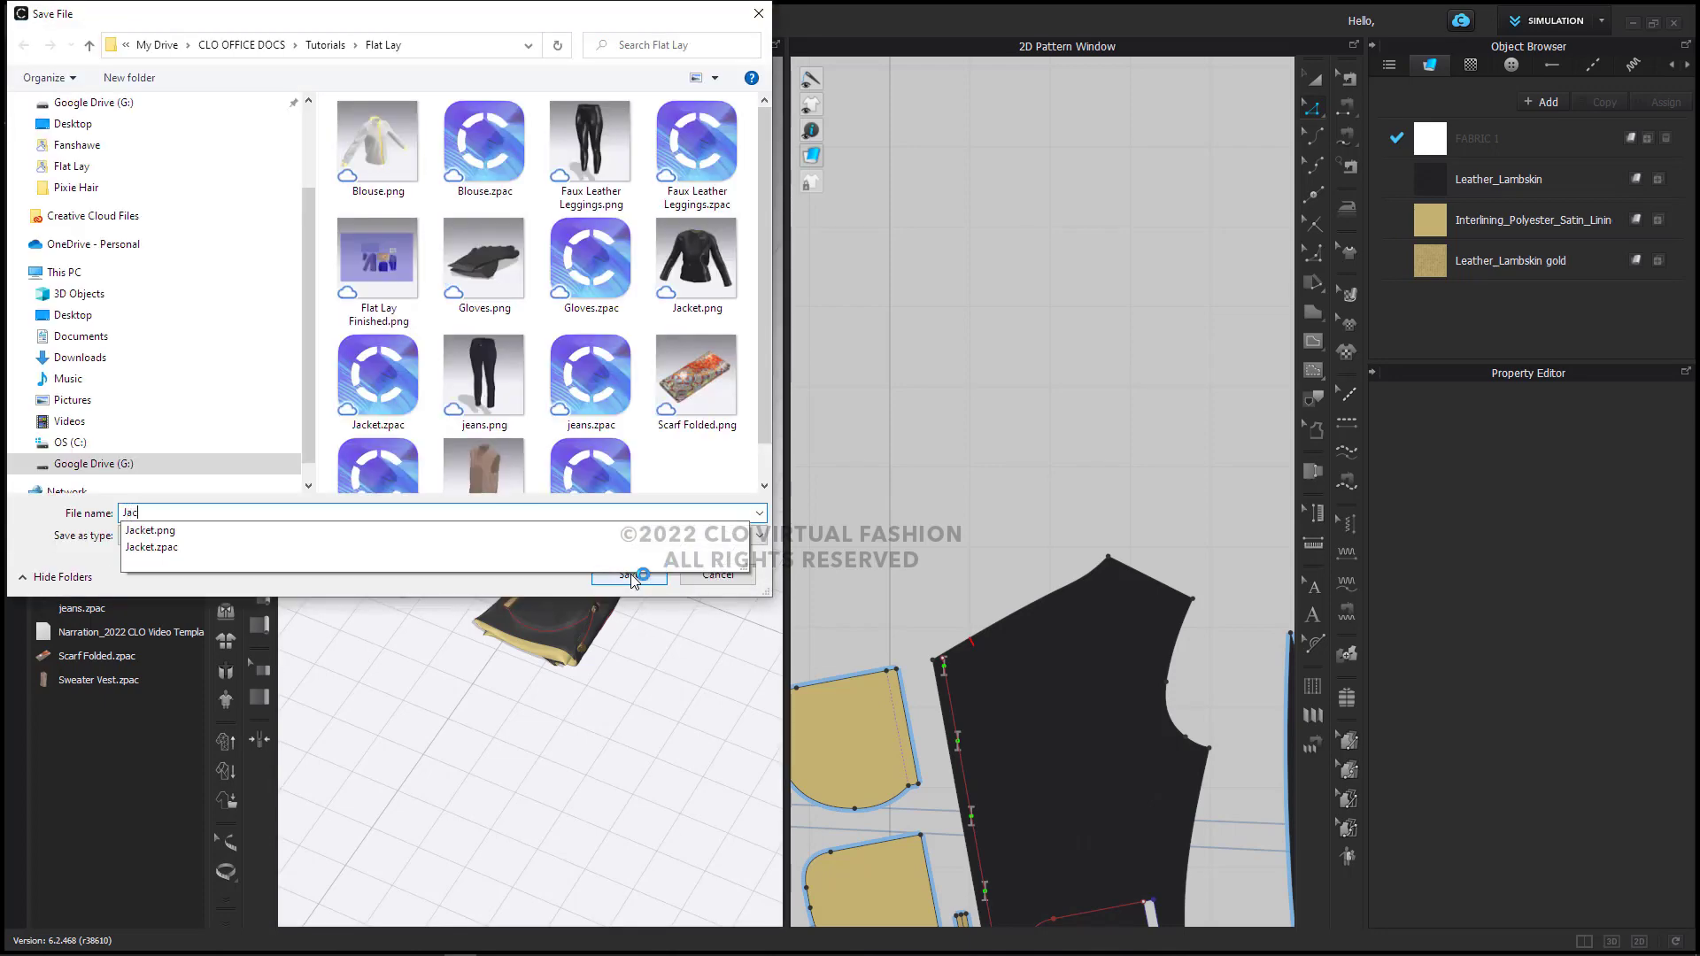
{"action": "type", "text": "ket"}
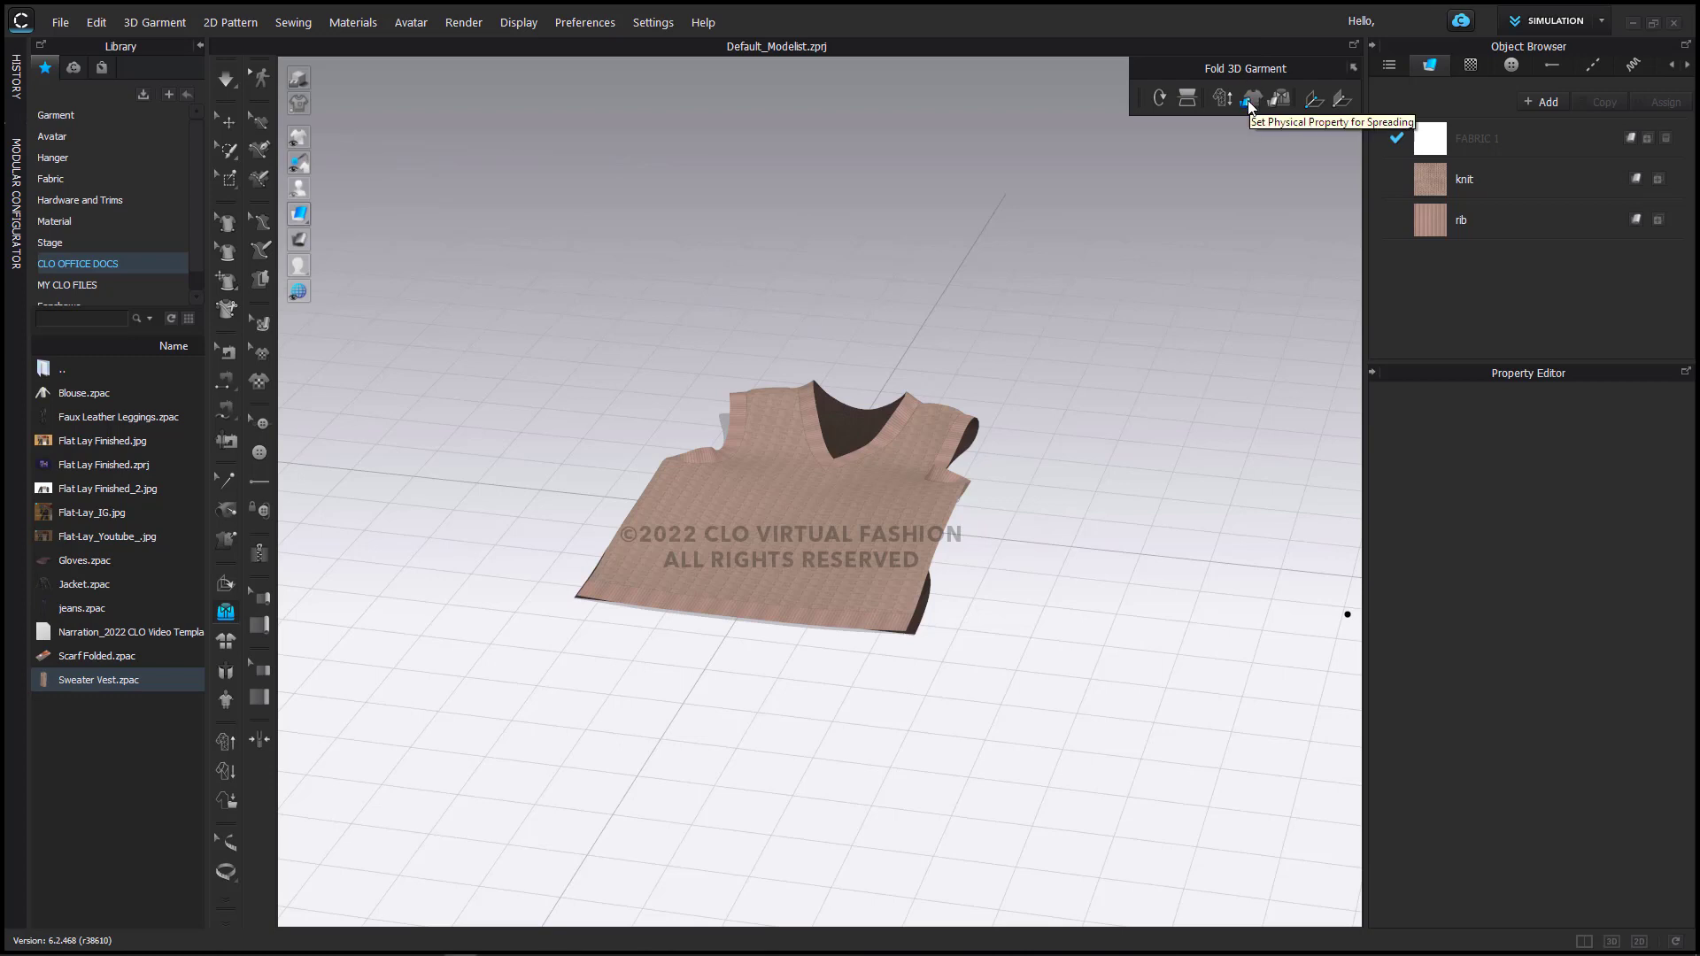
Step: Flip the sweater vest over with Fold 3D Garment so its back faces up, and simulate it to settle
{"action": "left_click", "coordinate": [1188, 97]}
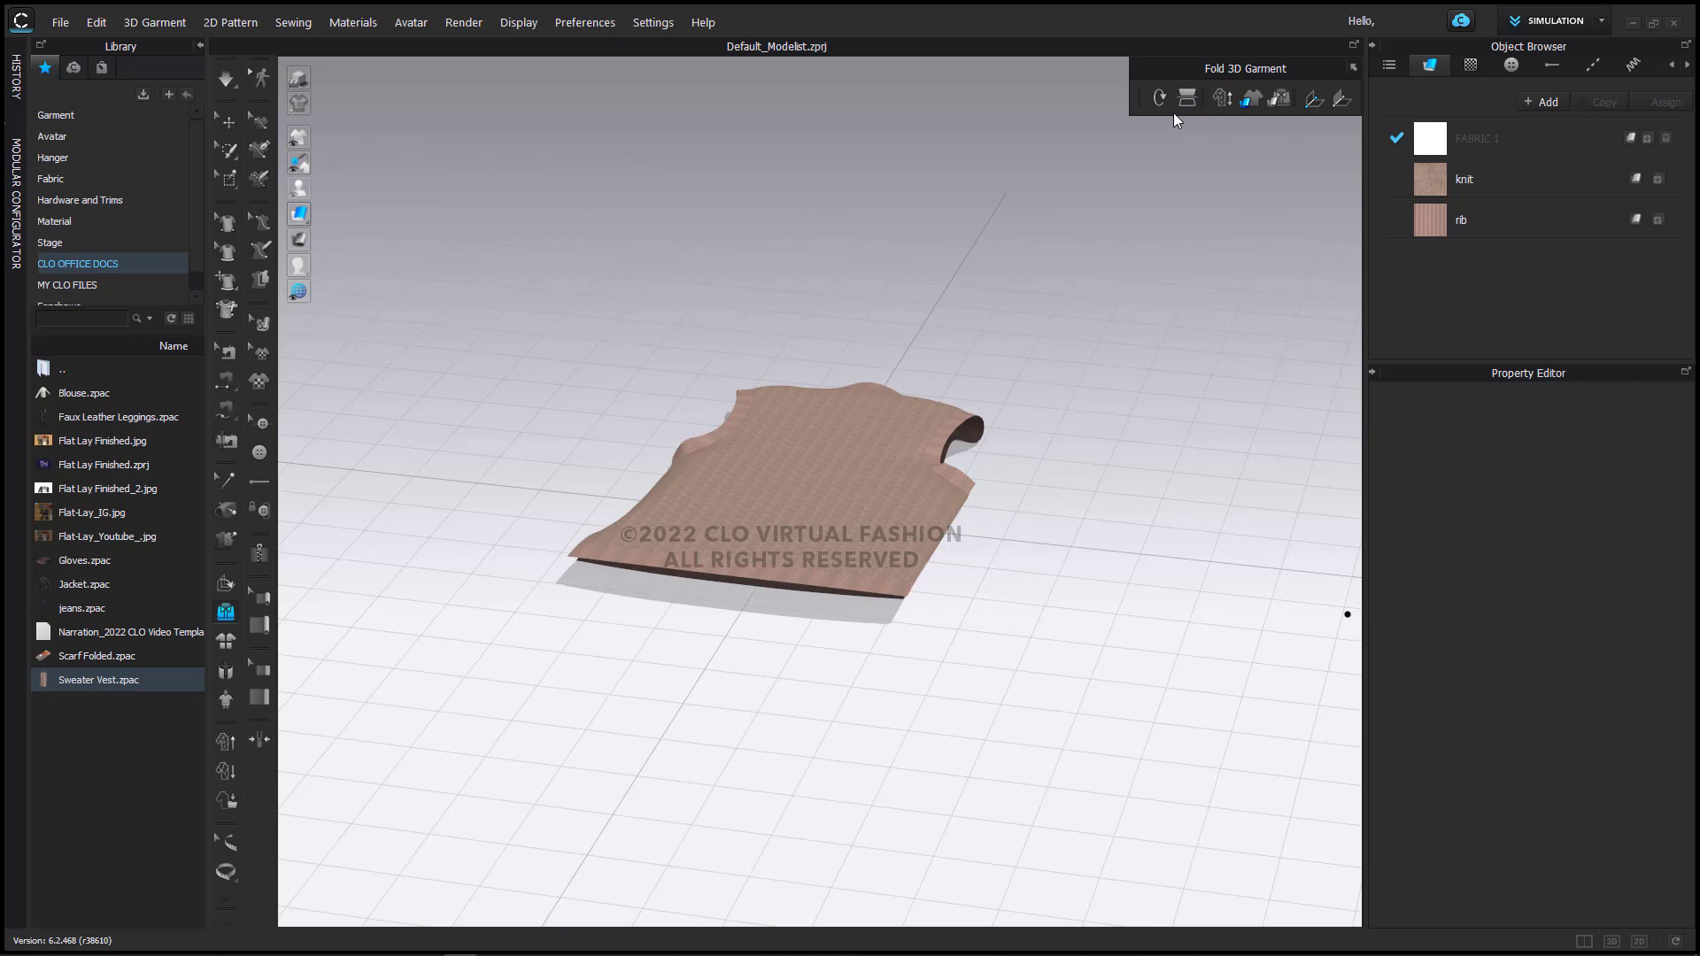
{"action": "key", "text": "space"}
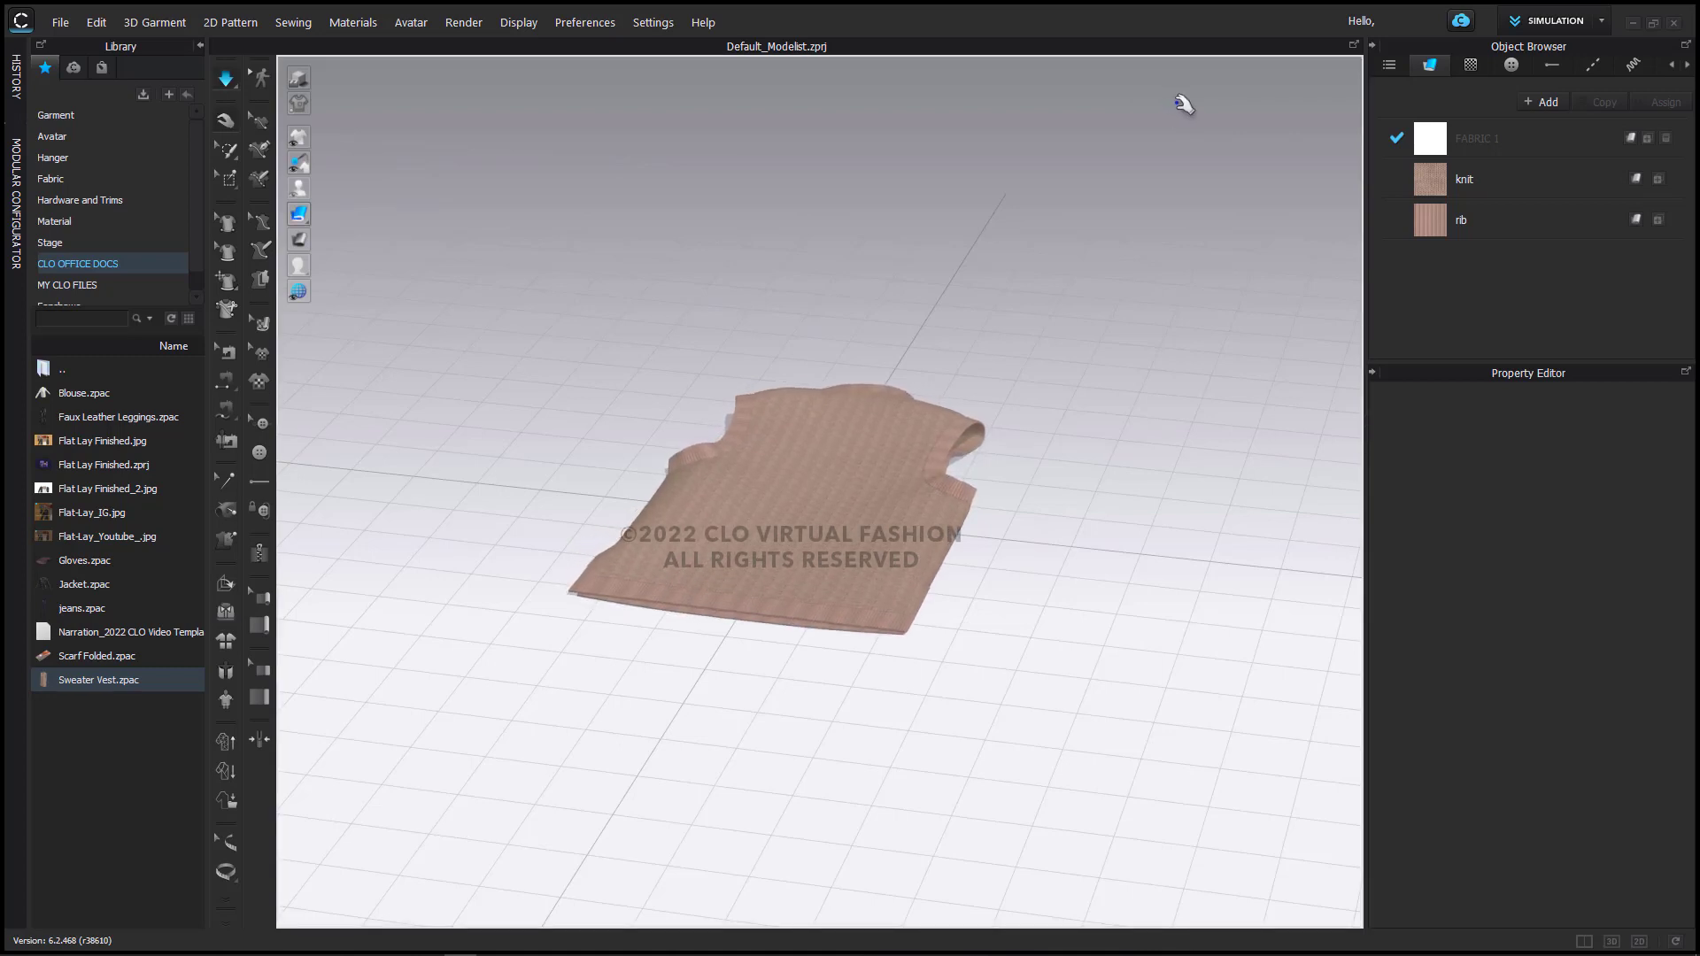
{"action": "key", "text": "space"}
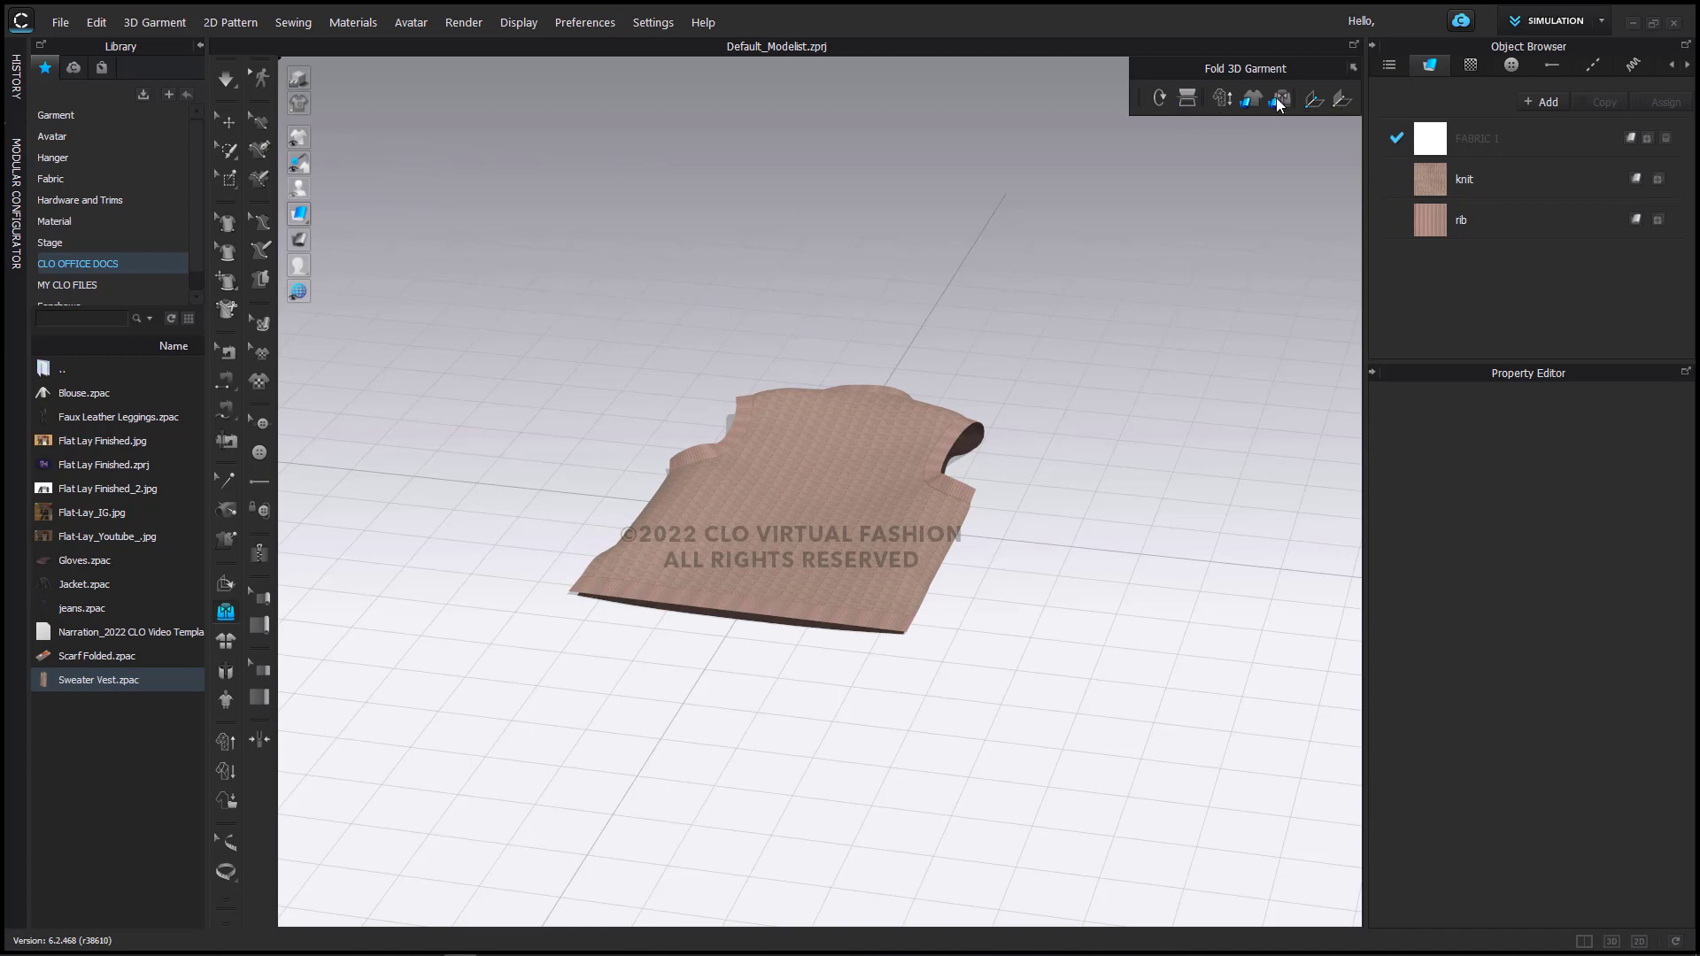
Step: Switch the sweater vest's physical property from spreading to folding and simulate it flat
{"action": "key", "text": "space"}
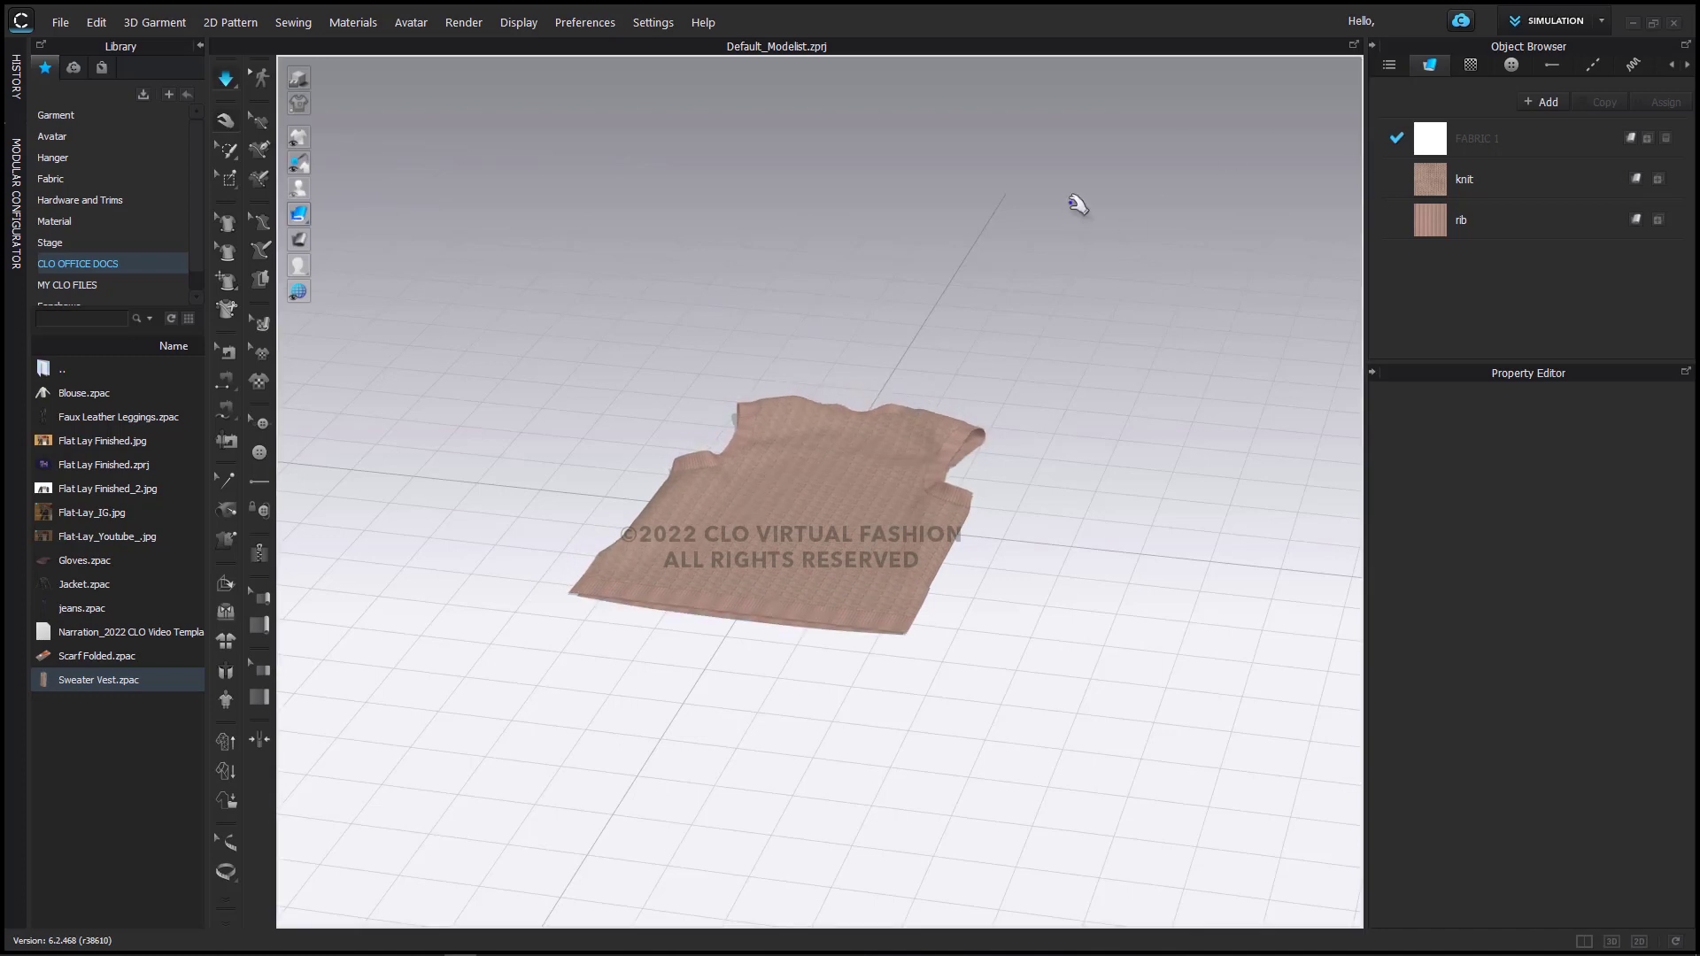
{"action": "key", "text": "space"}
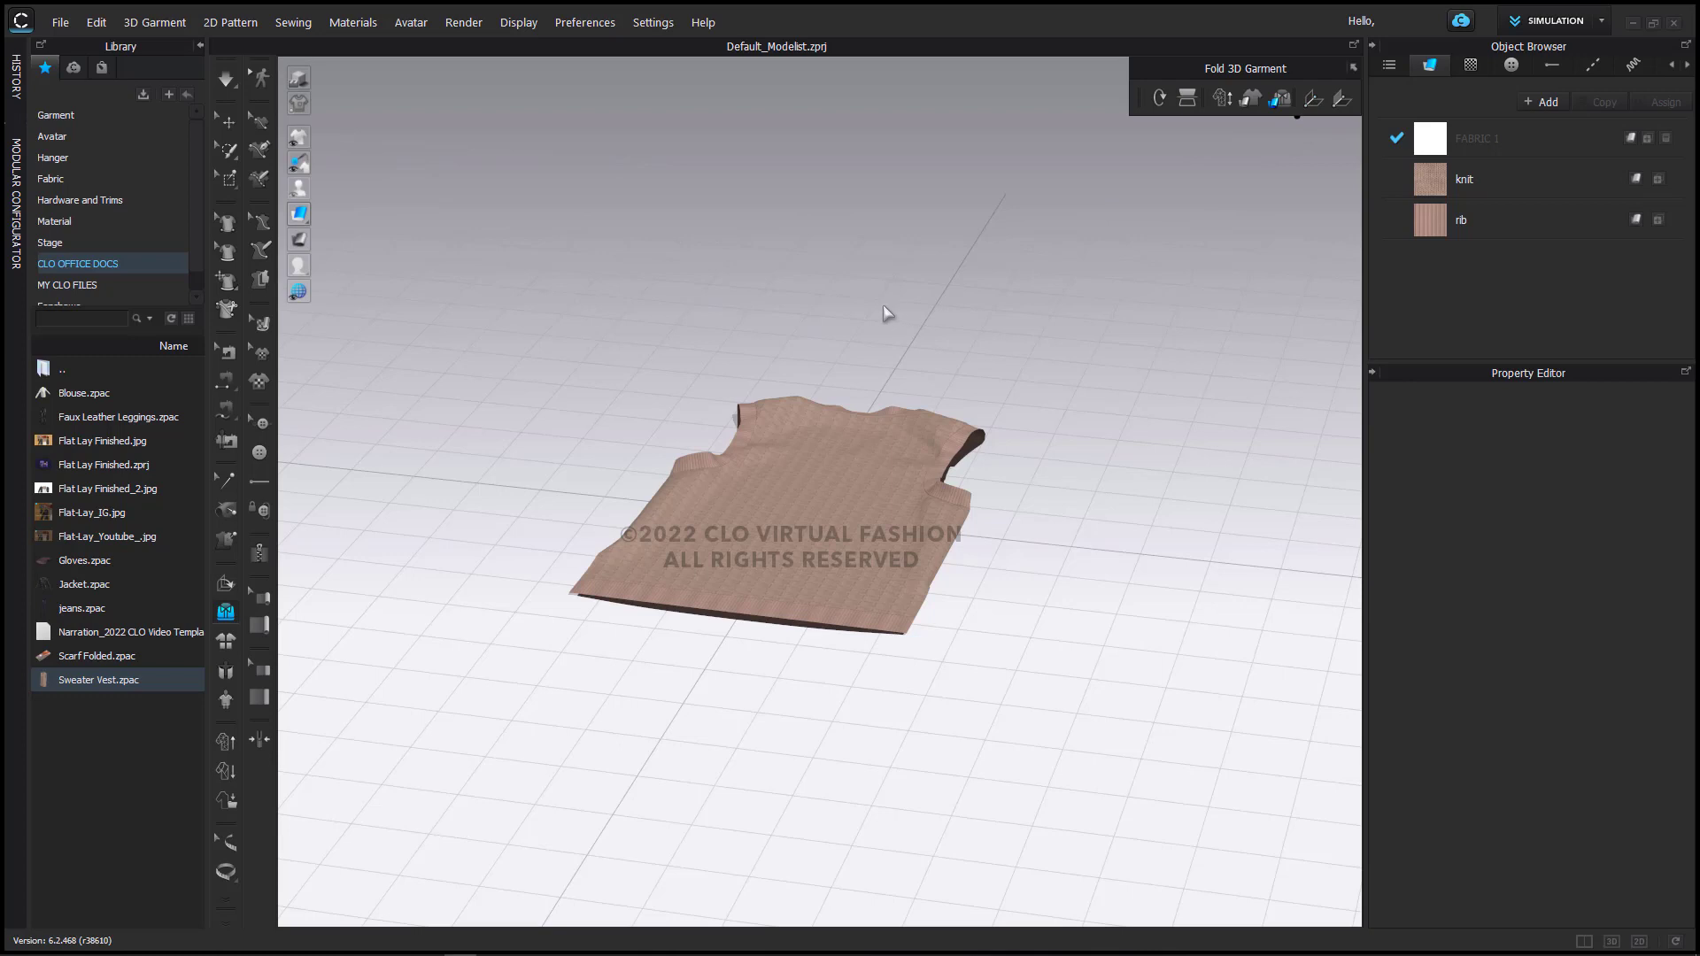
Step: Draw a fold line down the right side of the vest's back, from above the shoulder to below the hem
{"action": "right_click_drag", "start_coordinate": [884, 308], "coordinate": [920, 289]}
{"action": "middle_click_drag", "start_coordinate": [920, 291], "coordinate": [921, 350]}
{"action": "scroll", "coordinate": [867, 202], "scroll_direction": "up", "scroll_amount": 5}
{"action": "right_click_drag", "start_coordinate": [1088, 246], "coordinate": [992, 100]}
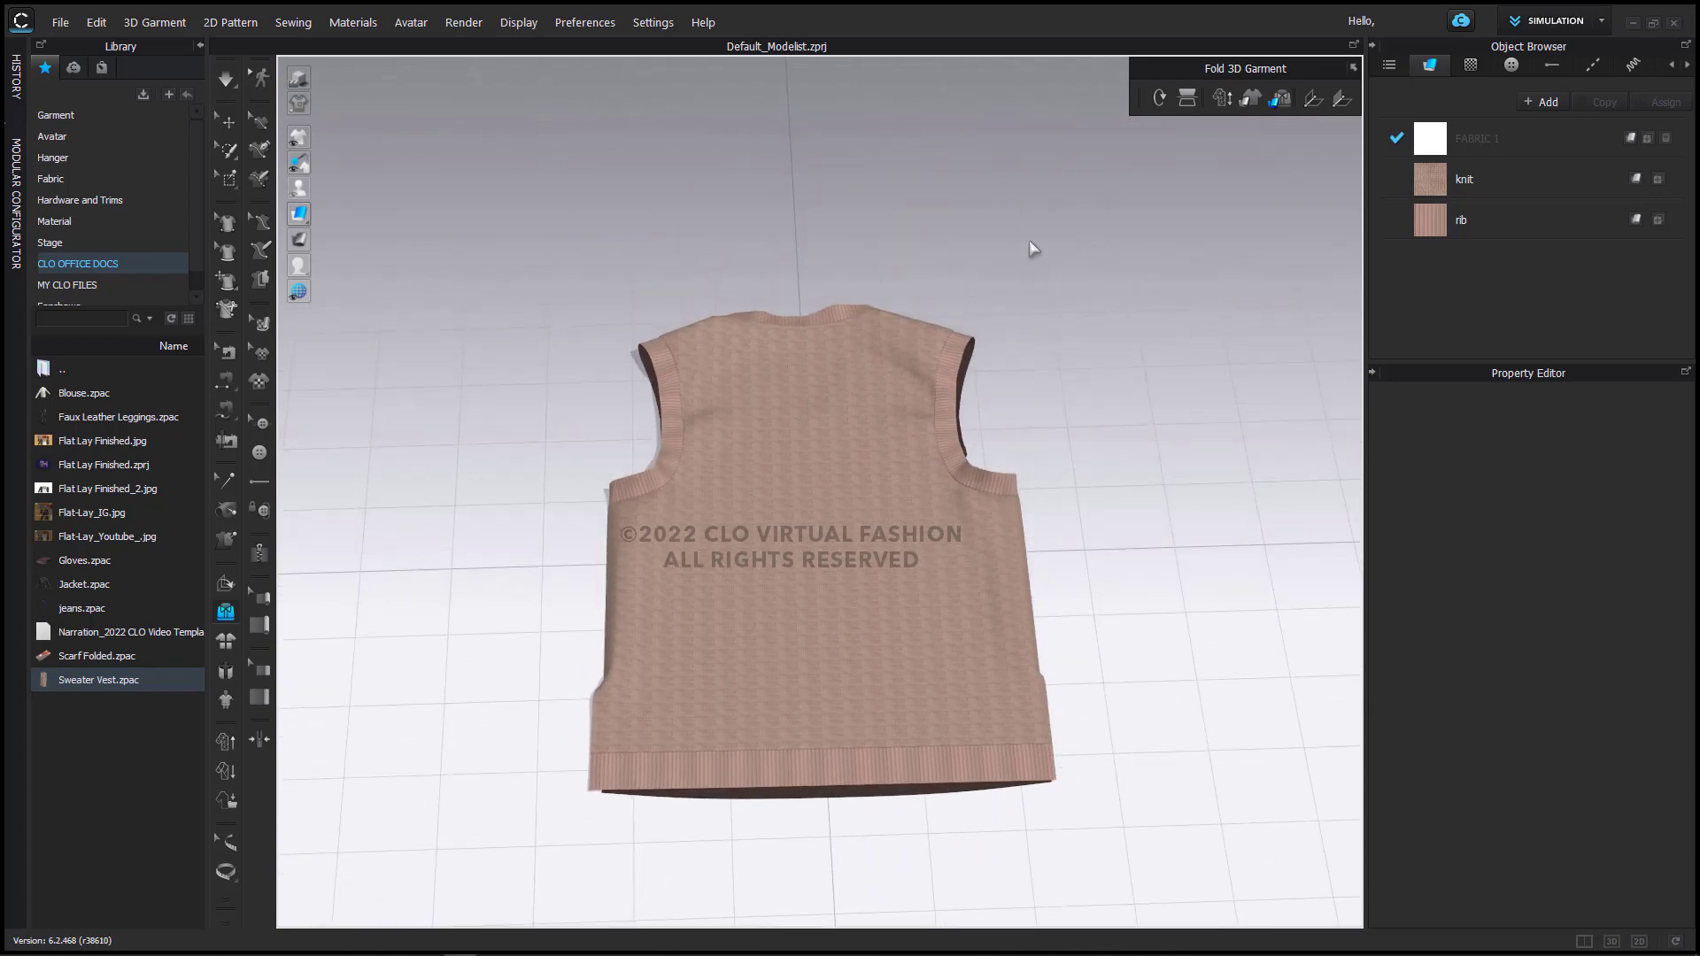
{"action": "right_click_drag", "start_coordinate": [1034, 248], "coordinate": [1017, 246]}
{"action": "middle_click_drag", "start_coordinate": [1017, 246], "coordinate": [1029, 223]}
{"action": "mouse_move", "coordinate": [1029, 225]}
{"action": "right_mouse_down"}
{"action": "mouse_move", "coordinate": [1046, 295]}
{"action": "mouse_move", "coordinate": [1093, 288]}
{"action": "mouse_move", "coordinate": [1005, 216]}
{"action": "right_mouse_up"}
{"action": "middle_click_drag", "start_coordinate": [1006, 216], "coordinate": [1061, 386]}
{"action": "middle_click_drag", "start_coordinate": [1075, 279], "coordinate": [1104, 323]}
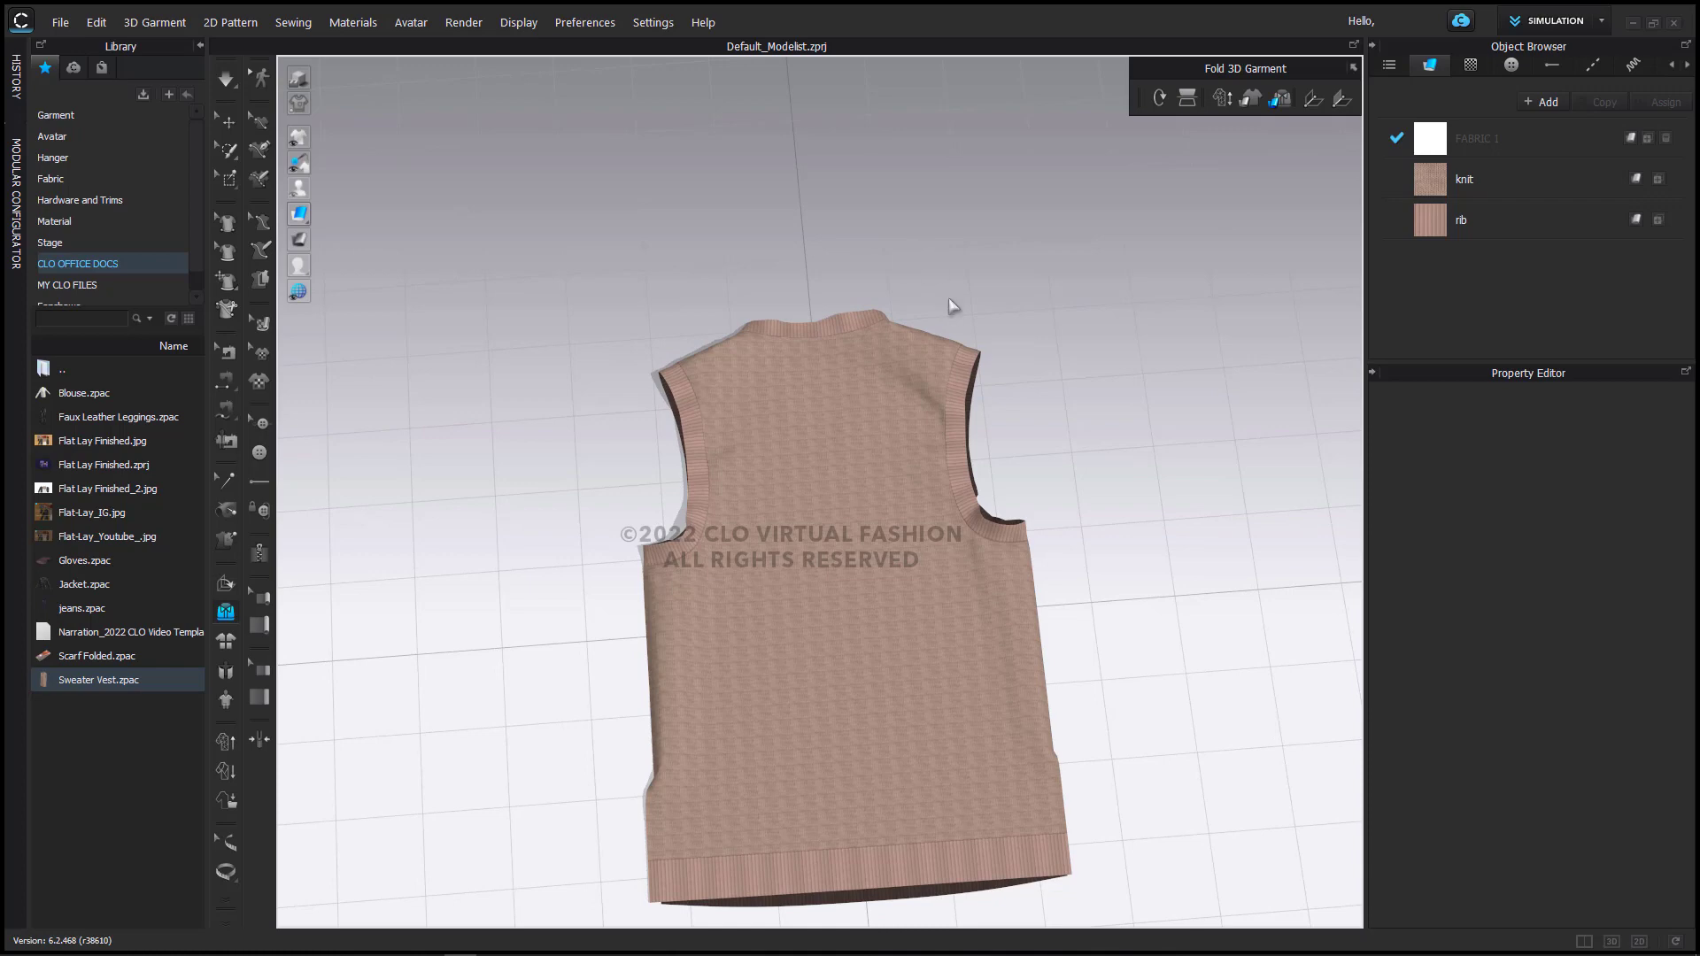
{"action": "right_click_drag", "start_coordinate": [956, 303], "coordinate": [972, 304]}
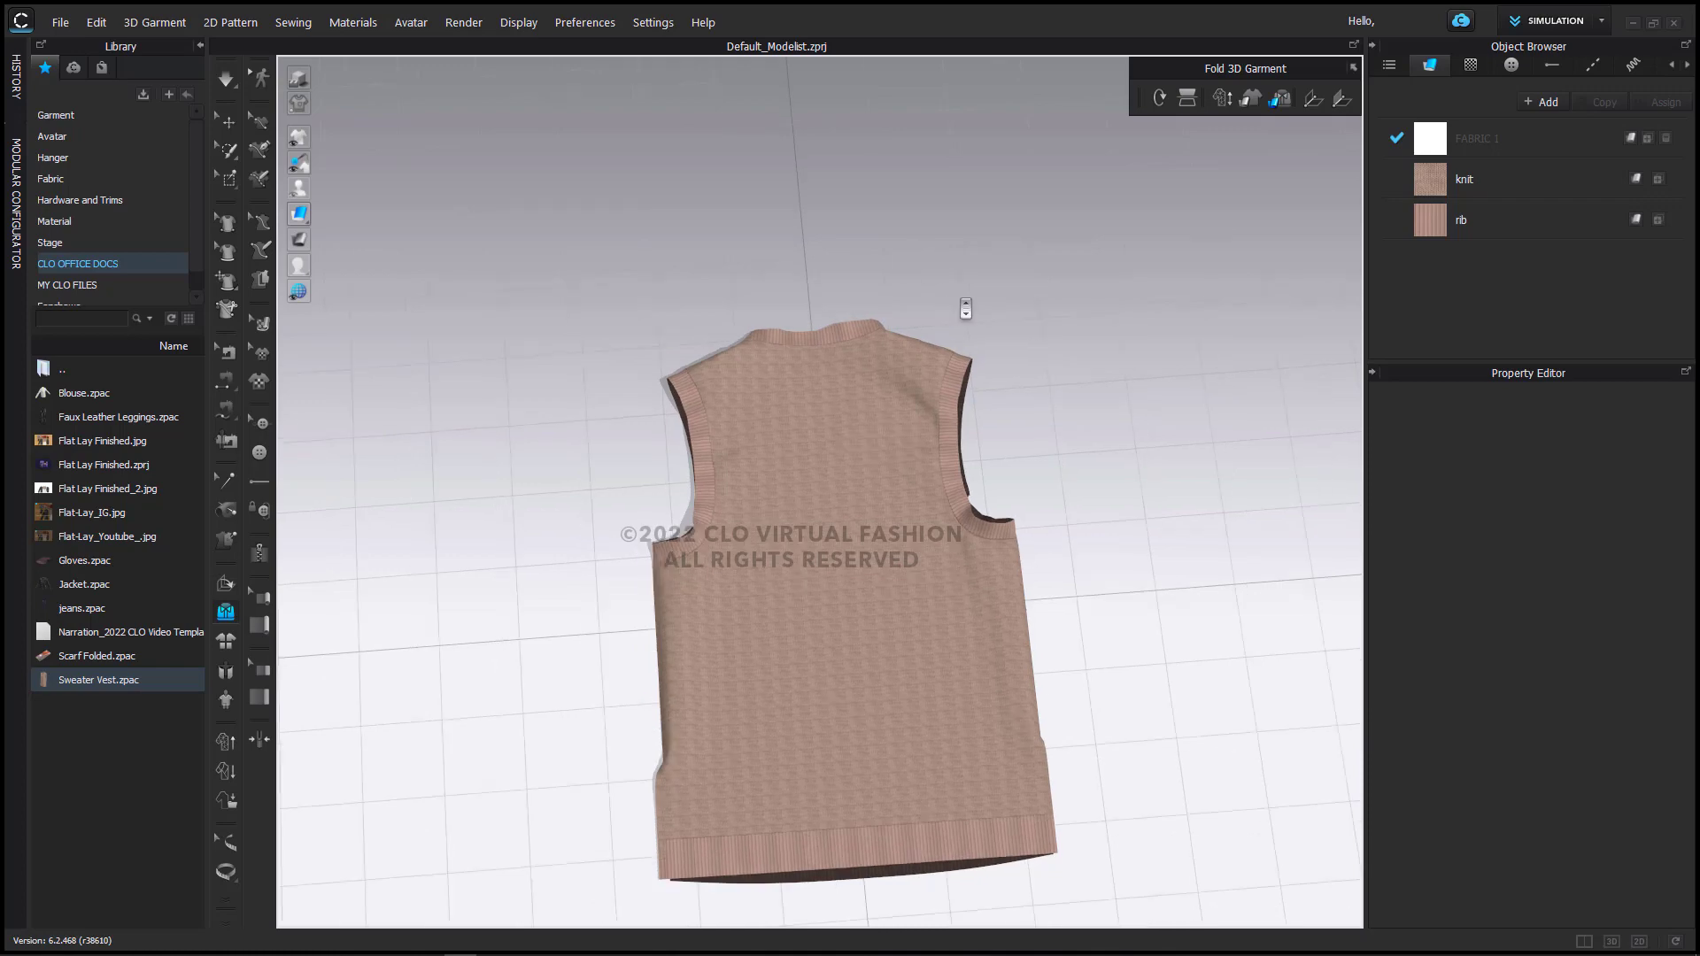
{"action": "left_click", "coordinate": [1313, 102]}
{"action": "left_click", "coordinate": [915, 325]}
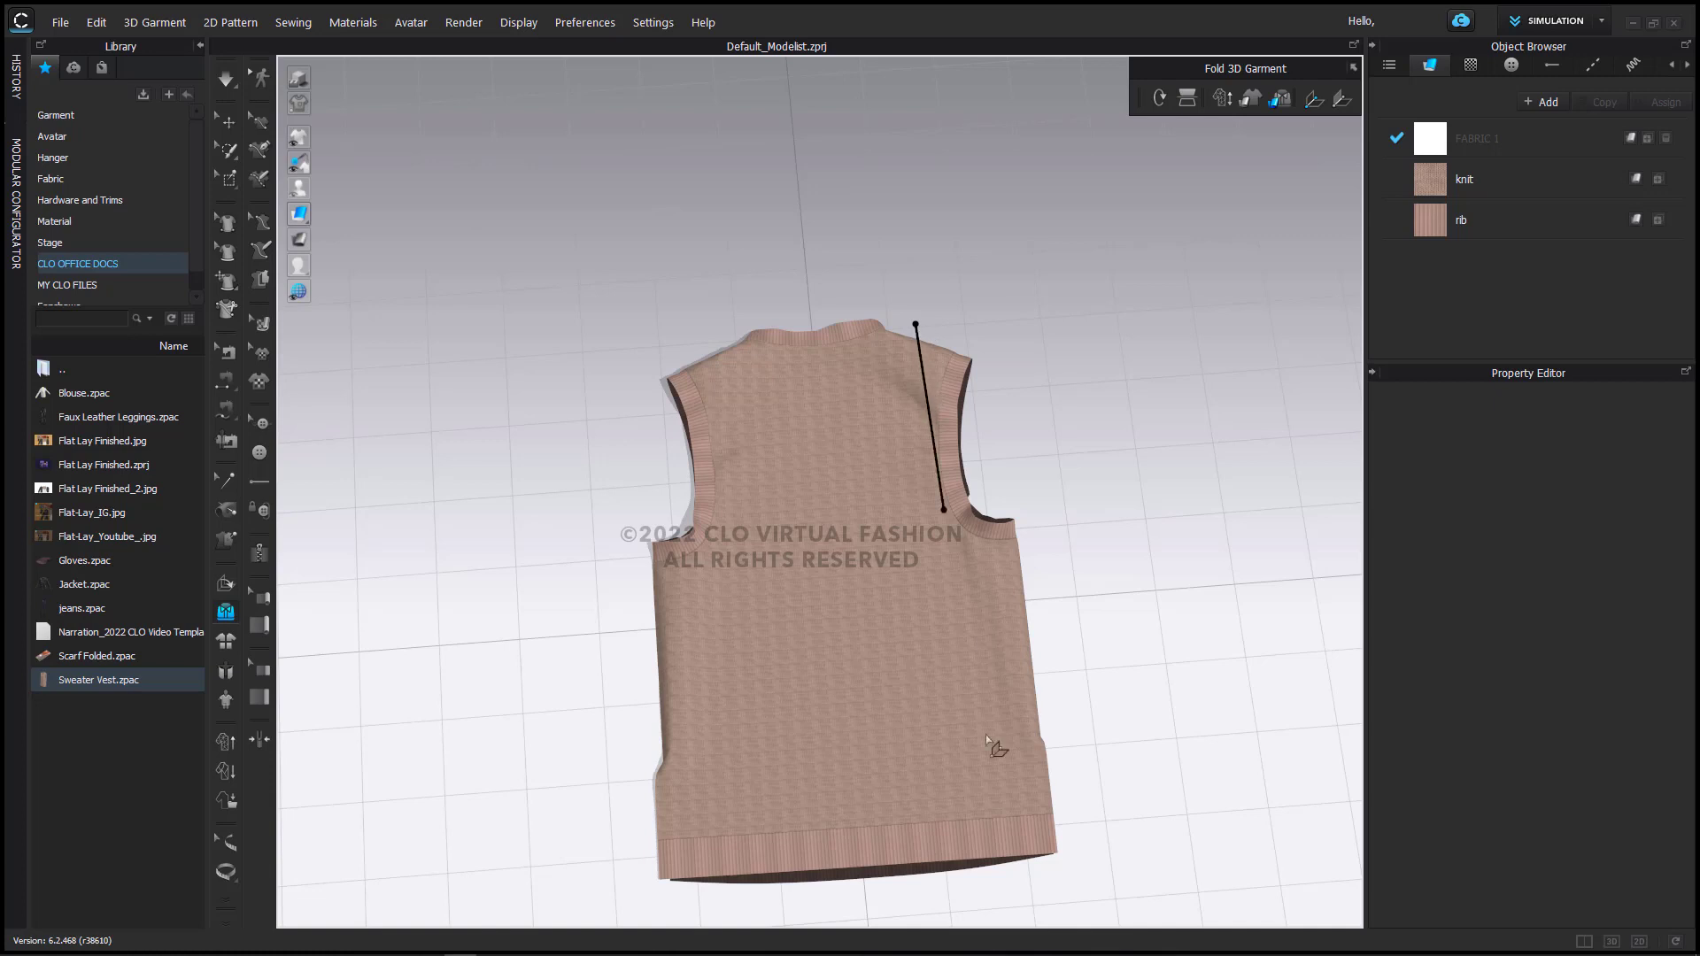
{"action": "left_click", "coordinate": [976, 892]}
Step: Fold the vest's right side inward along the line until it lies over the back
{"action": "right_click_drag", "start_coordinate": [1069, 762], "coordinate": [1067, 737]}
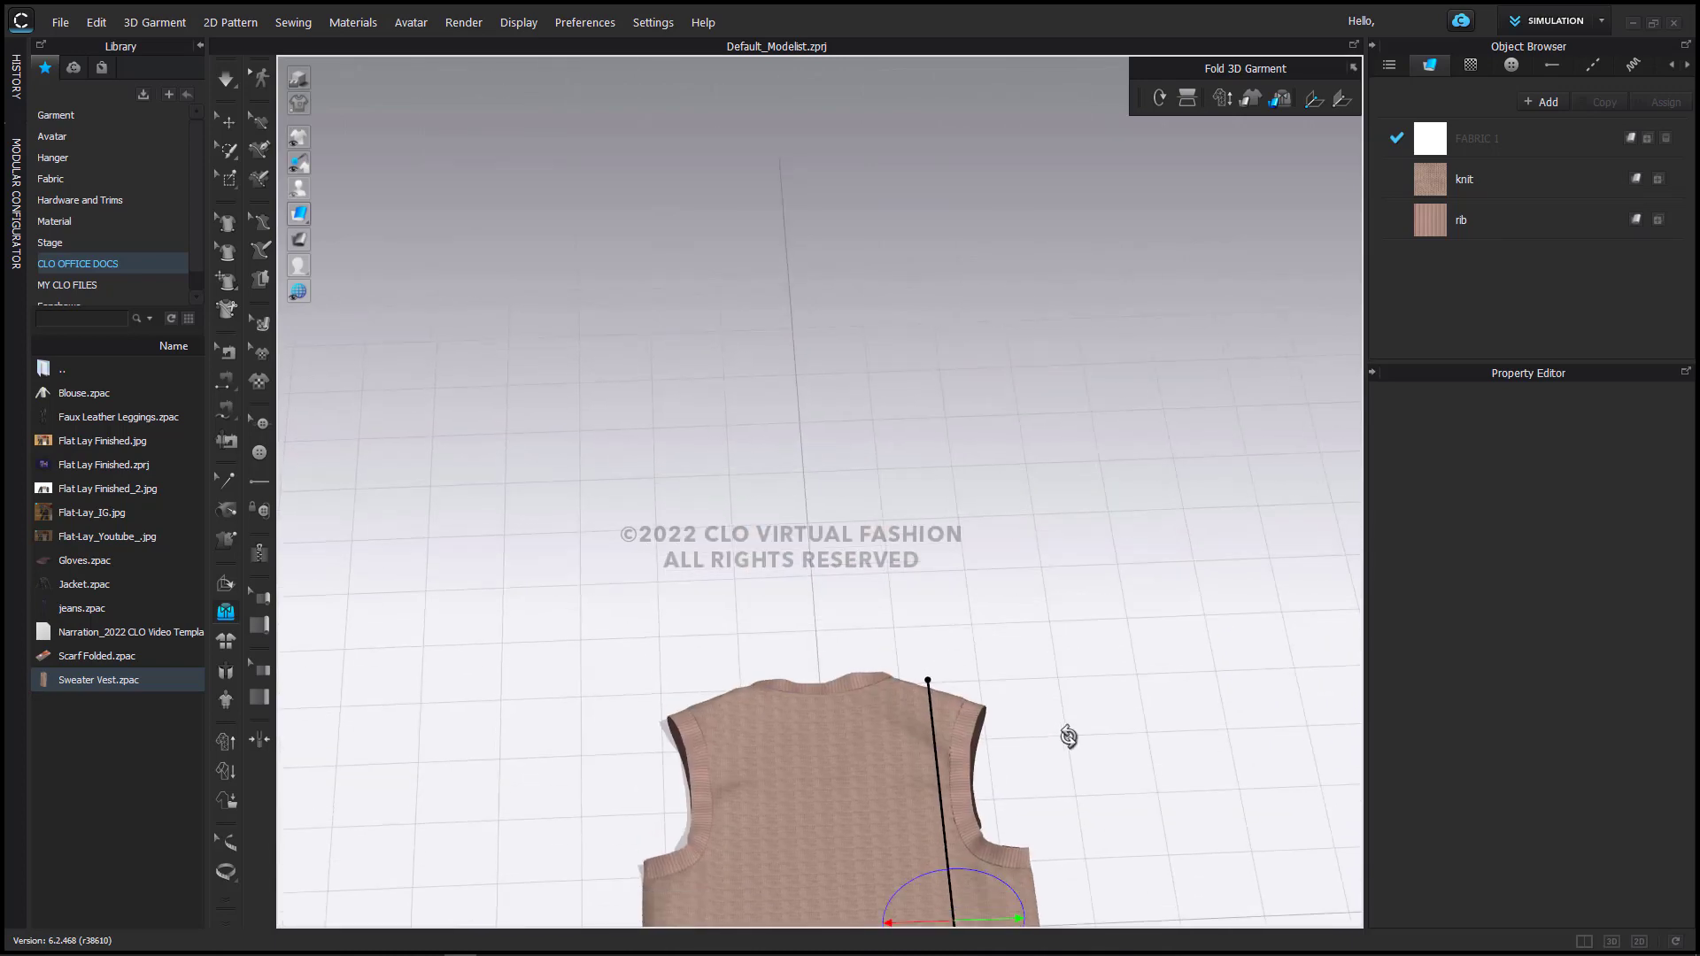
{"action": "middle_click_drag", "start_coordinate": [1067, 737], "coordinate": [1033, 198]}
{"action": "left_click_drag", "start_coordinate": [980, 494], "coordinate": [839, 491]}
{"action": "right_click_drag", "start_coordinate": [751, 487], "coordinate": [749, 512]}
{"action": "middle_click_drag", "start_coordinate": [777, 445], "coordinate": [799, 598]}
{"action": "middle_click_drag", "start_coordinate": [761, 406], "coordinate": [773, 543]}
{"action": "right_click_drag", "start_coordinate": [773, 544], "coordinate": [772, 397]}
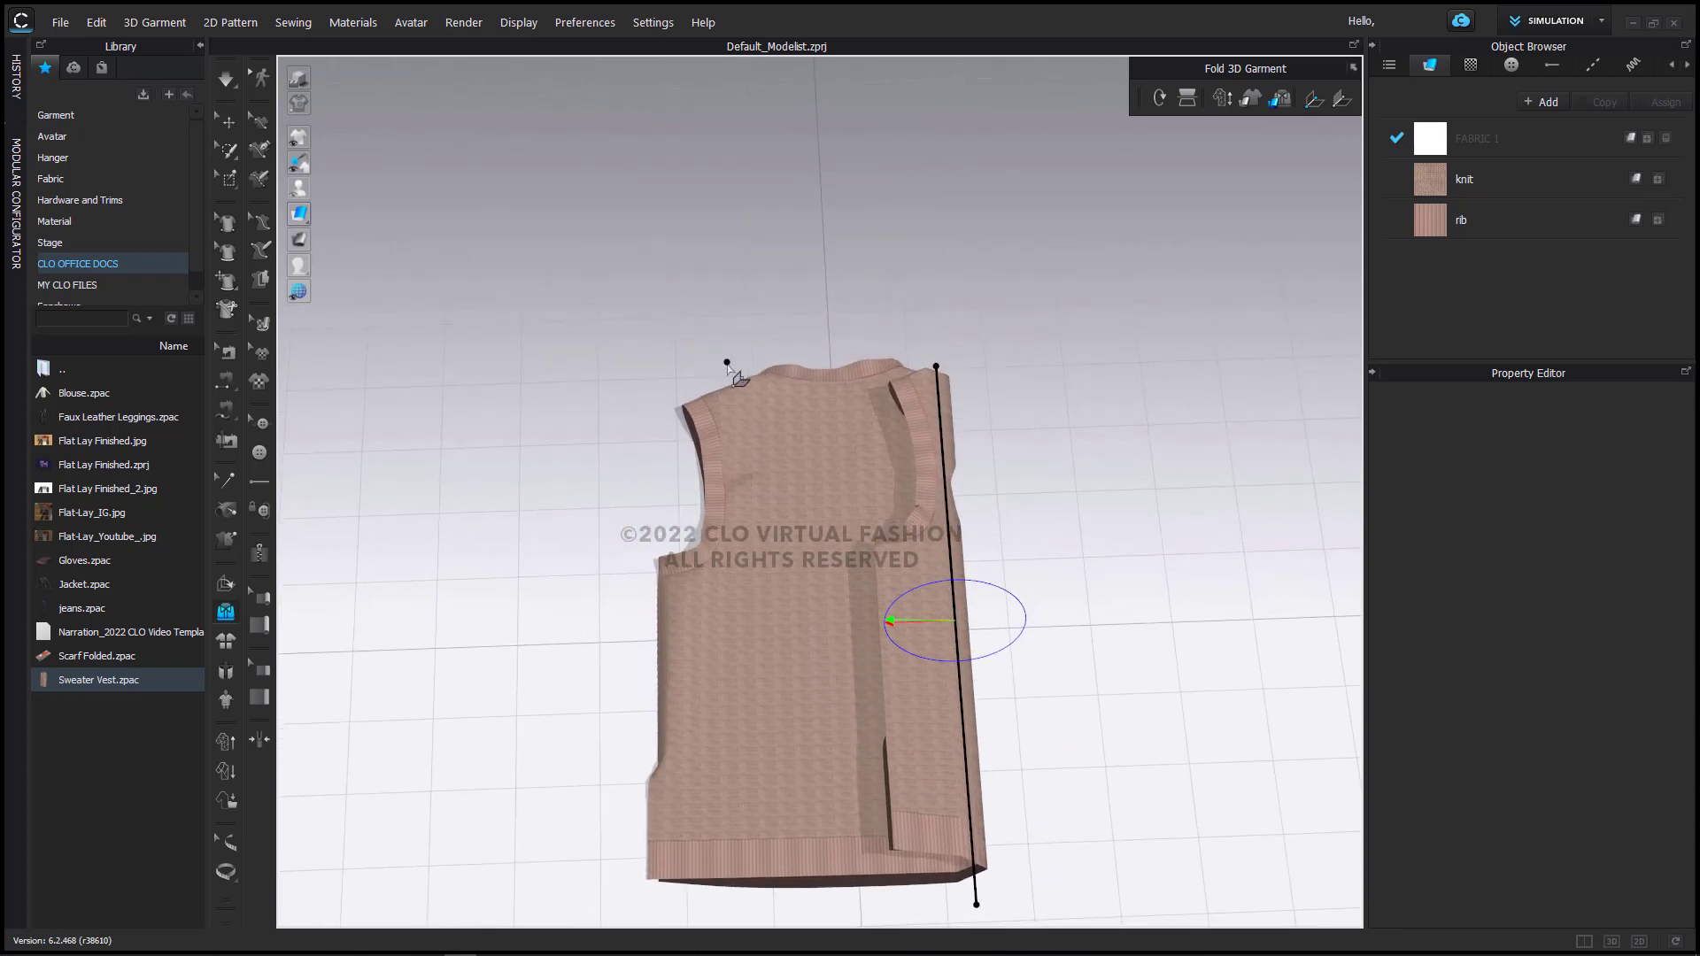
Step: Fold the vest's left side inward along a line from above the shoulder to below the hem, and simulate both folds
{"action": "mouse_move", "coordinate": [727, 363]}
{"action": "left_mouse_down"}
{"action": "mouse_move", "coordinate": [763, 706]}
{"action": "mouse_move", "coordinate": [715, 912]}
{"action": "mouse_move", "coordinate": [752, 915]}
{"action": "left_mouse_up"}
{"action": "mouse_move", "coordinate": [687, 646]}
{"action": "left_mouse_down"}
{"action": "mouse_move", "coordinate": [747, 584]}
{"action": "mouse_move", "coordinate": [829, 625]}
{"action": "mouse_move", "coordinate": [816, 602]}
{"action": "left_mouse_up"}
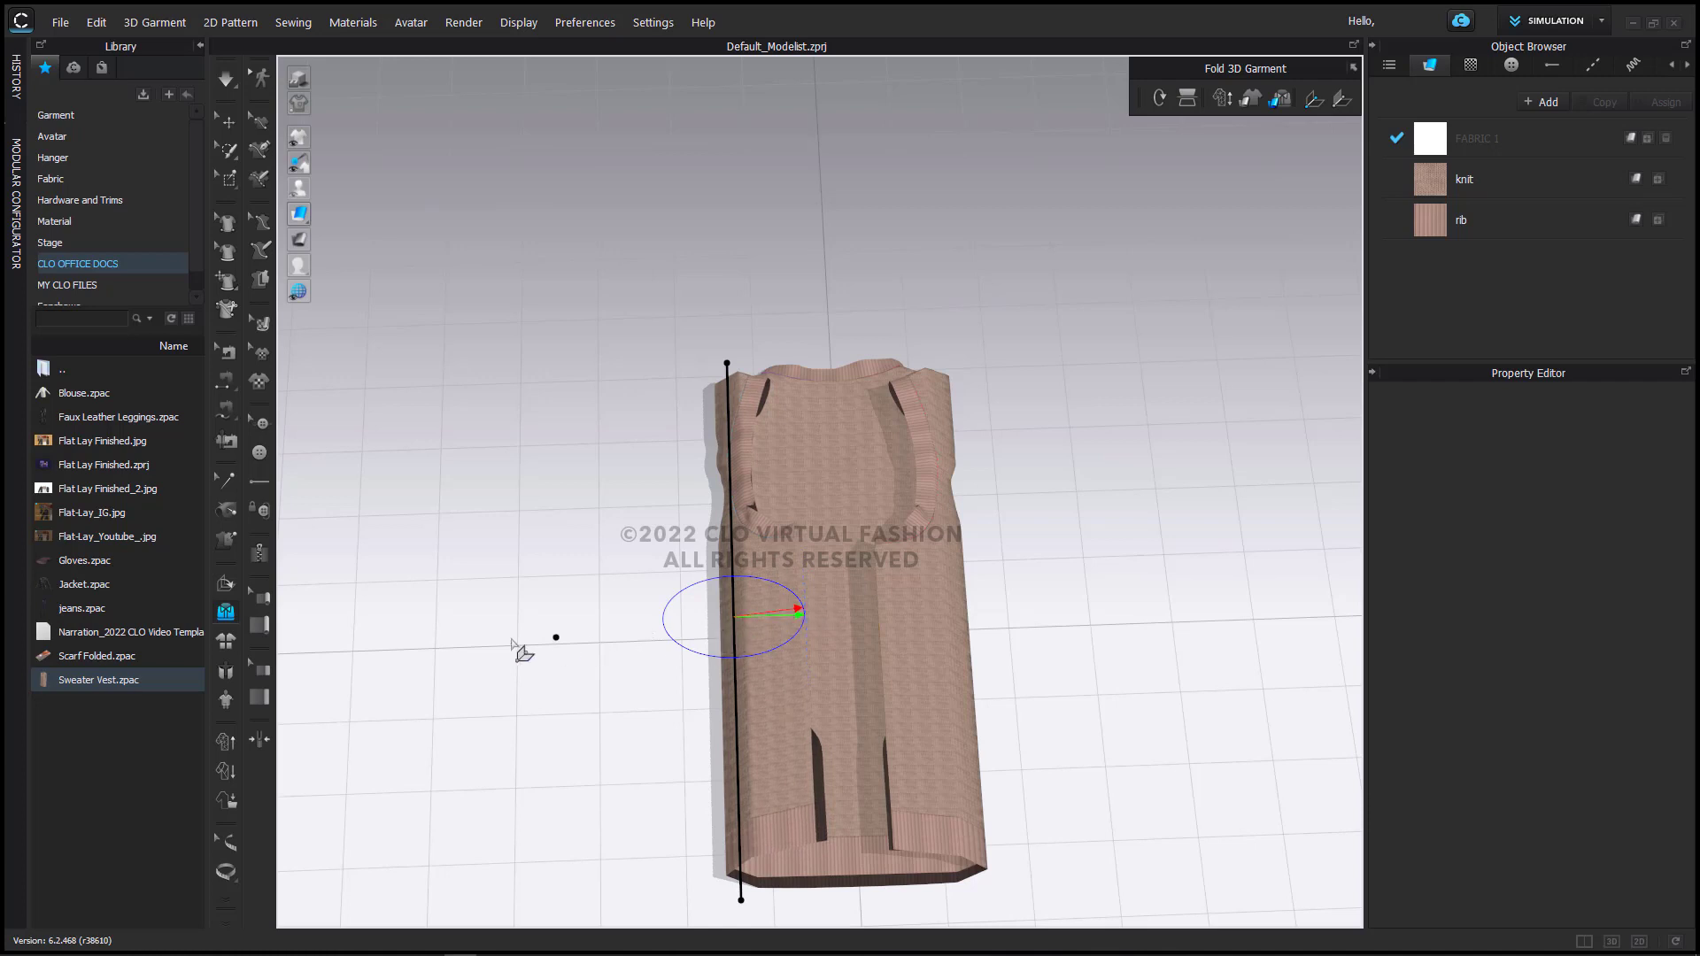
{"action": "key", "text": "space"}
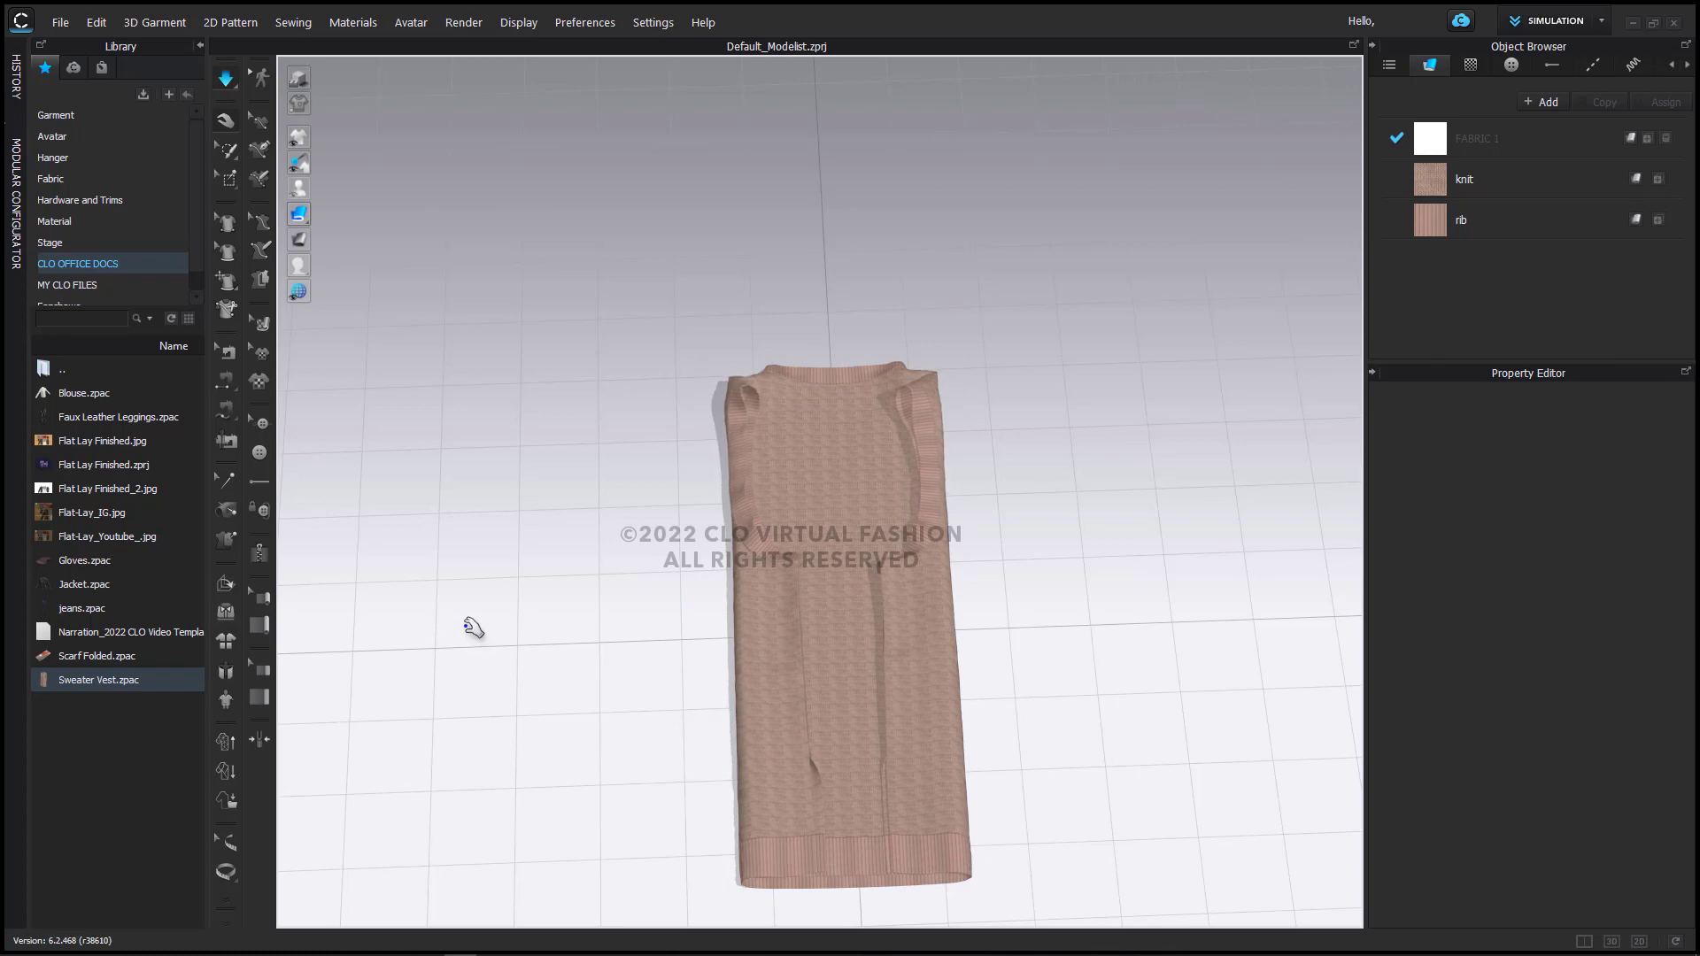
{"action": "key", "text": "space"}
Step: Fold the vest in half crosswise along a line through its middle, bringing the neckline end over the hem, and simulate it
{"action": "right_click_drag", "start_coordinate": [483, 626], "coordinate": [672, 633]}
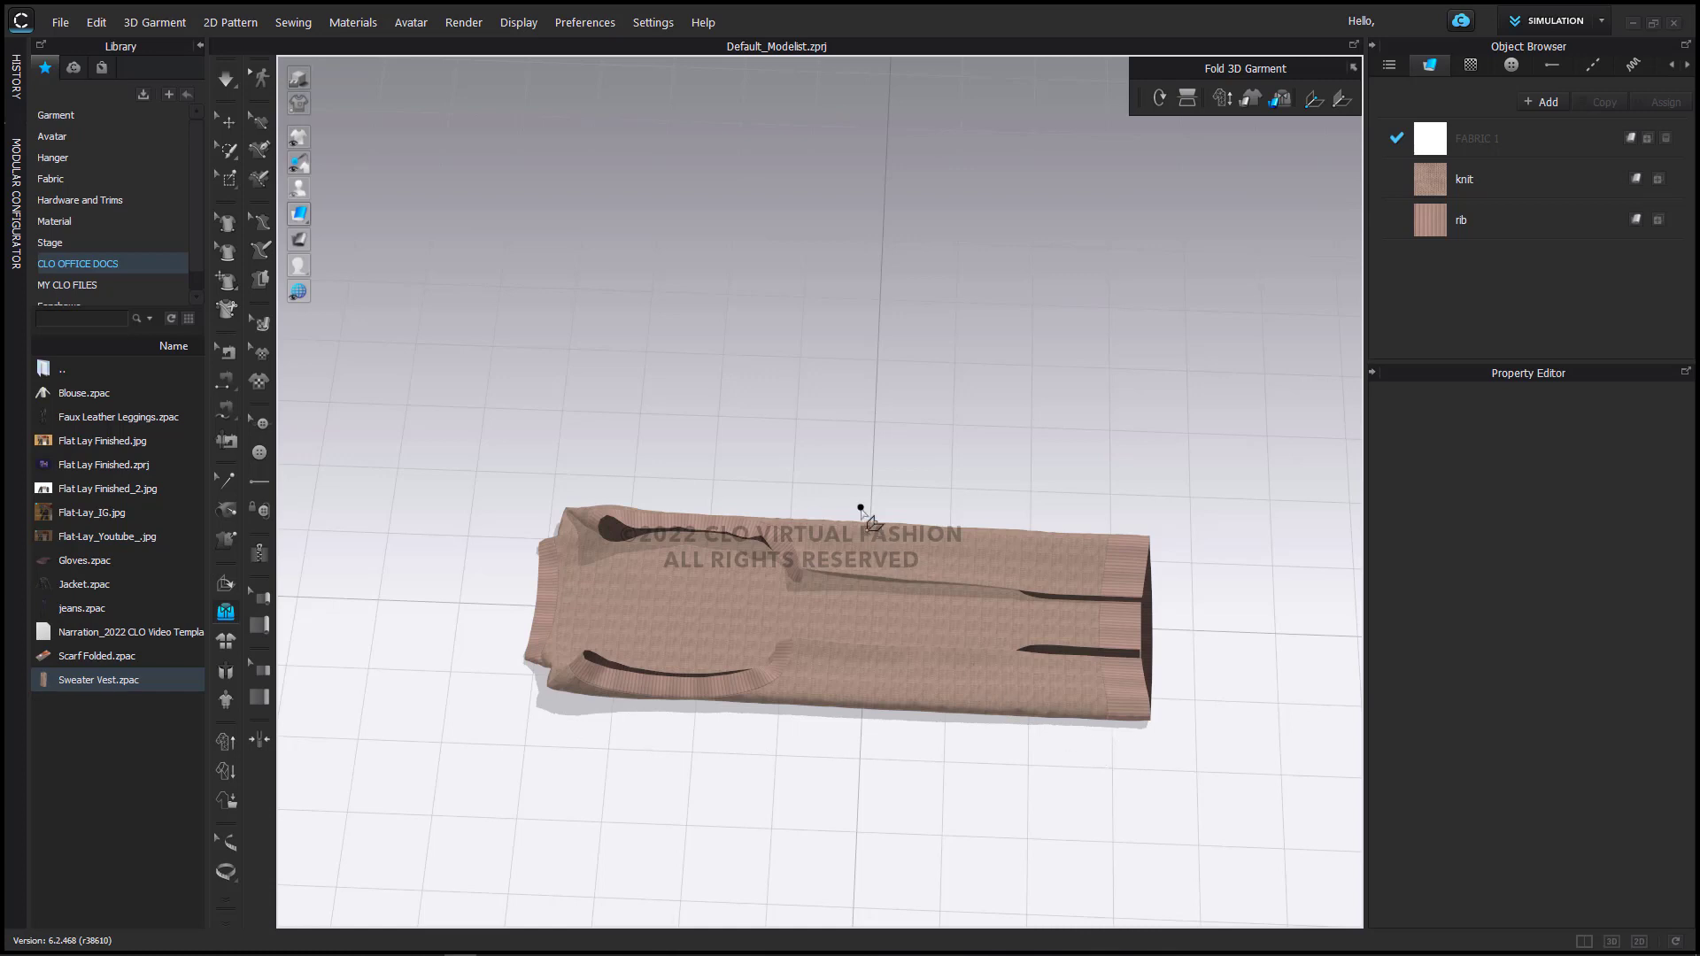
{"action": "right_click_drag", "start_coordinate": [860, 508], "coordinate": [871, 497]}
{"action": "mouse_move", "coordinate": [852, 527]}
{"action": "left_mouse_down"}
{"action": "mouse_move", "coordinate": [881, 830]}
{"action": "mouse_move", "coordinate": [857, 788]}
{"action": "left_mouse_up"}
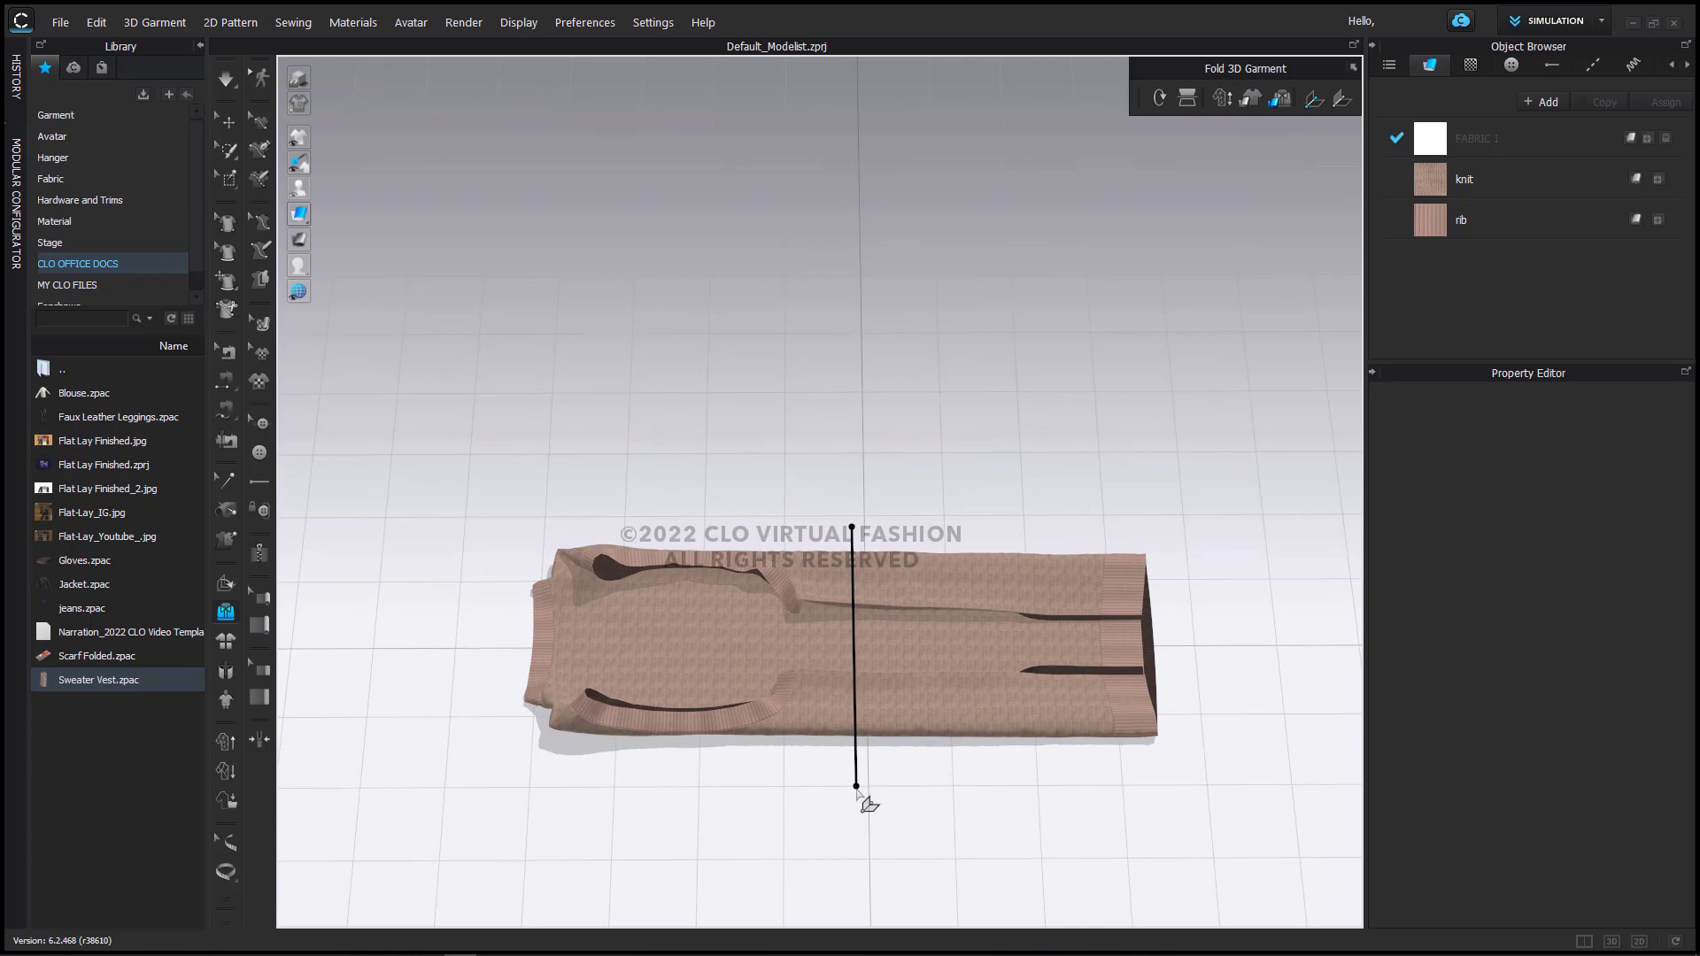
{"action": "left_click_drag", "start_coordinate": [789, 652], "coordinate": [962, 650]}
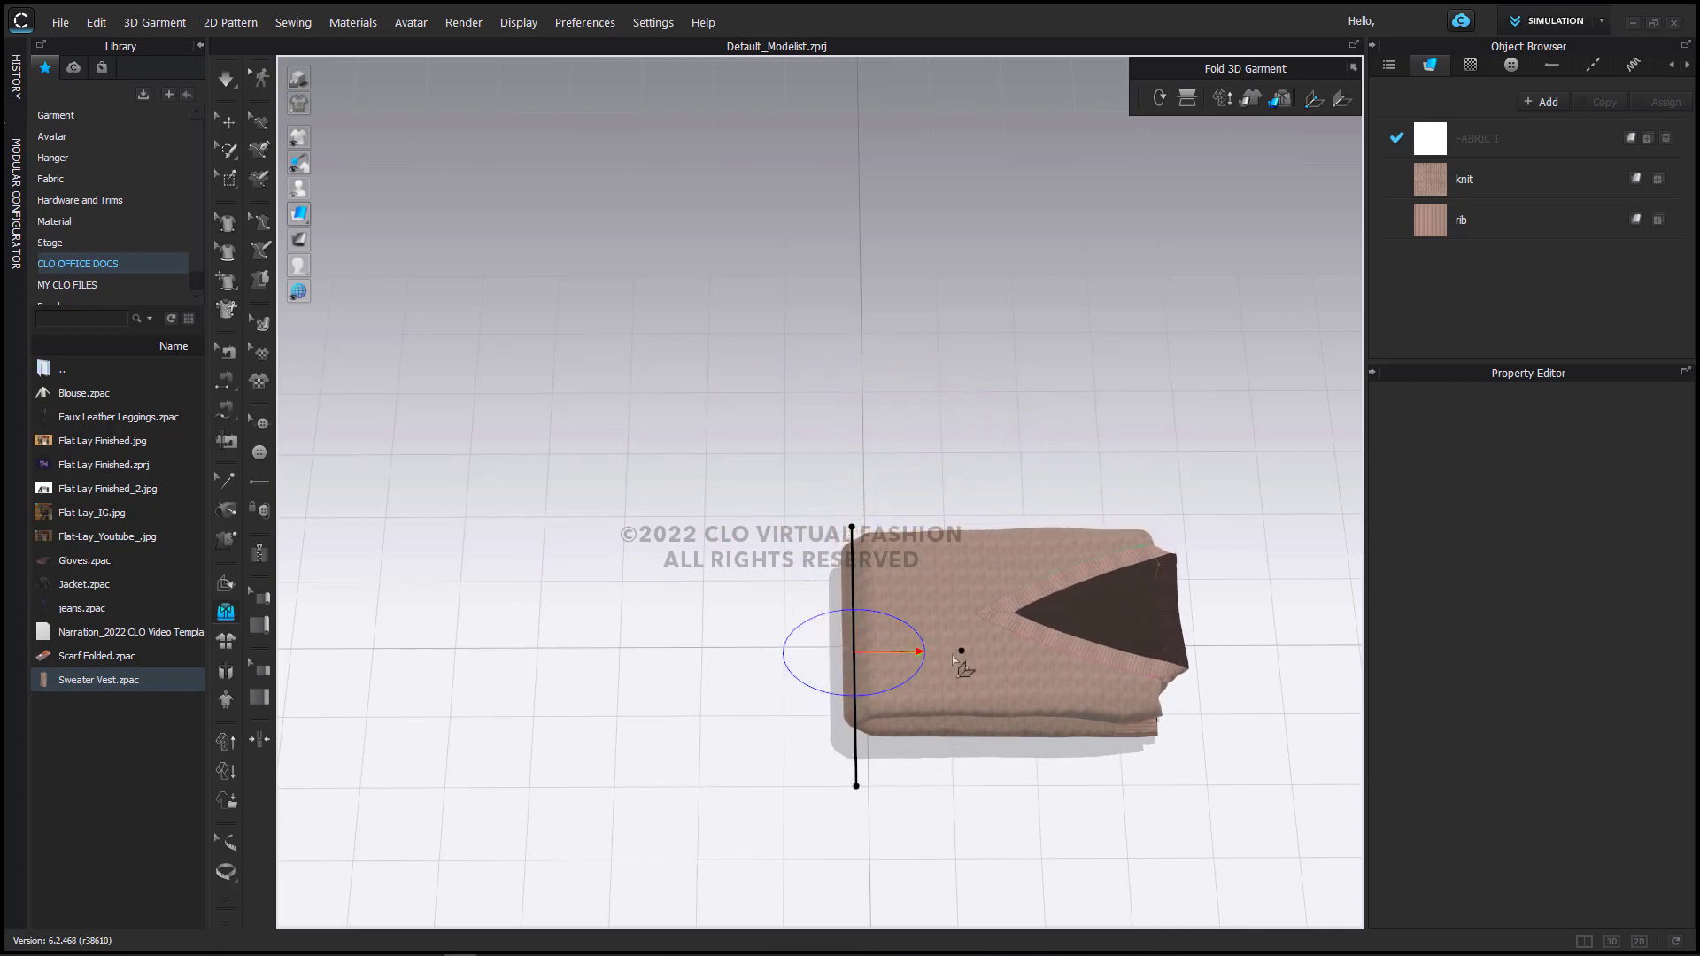
{"action": "key", "text": "space"}
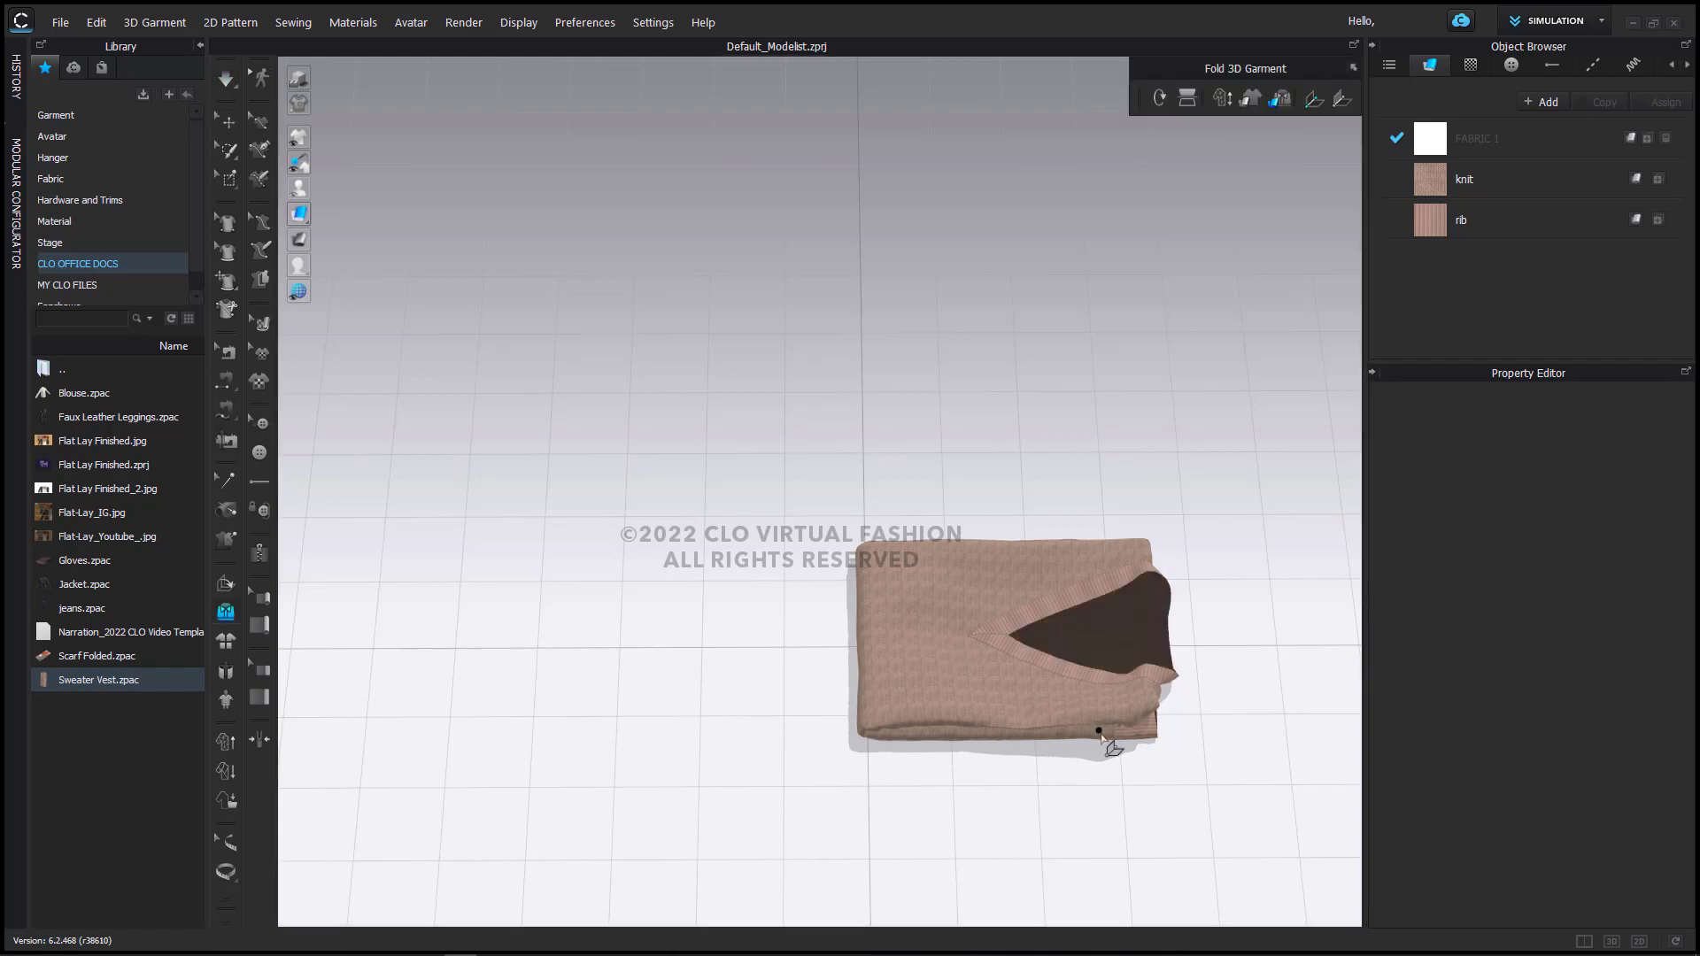
{"action": "right_click_drag", "start_coordinate": [1097, 729], "coordinate": [944, 646]}
{"action": "middle_click_drag", "start_coordinate": [1054, 846], "coordinate": [843, 64]}
{"action": "right_click_drag", "start_coordinate": [843, 71], "coordinate": [895, 410]}
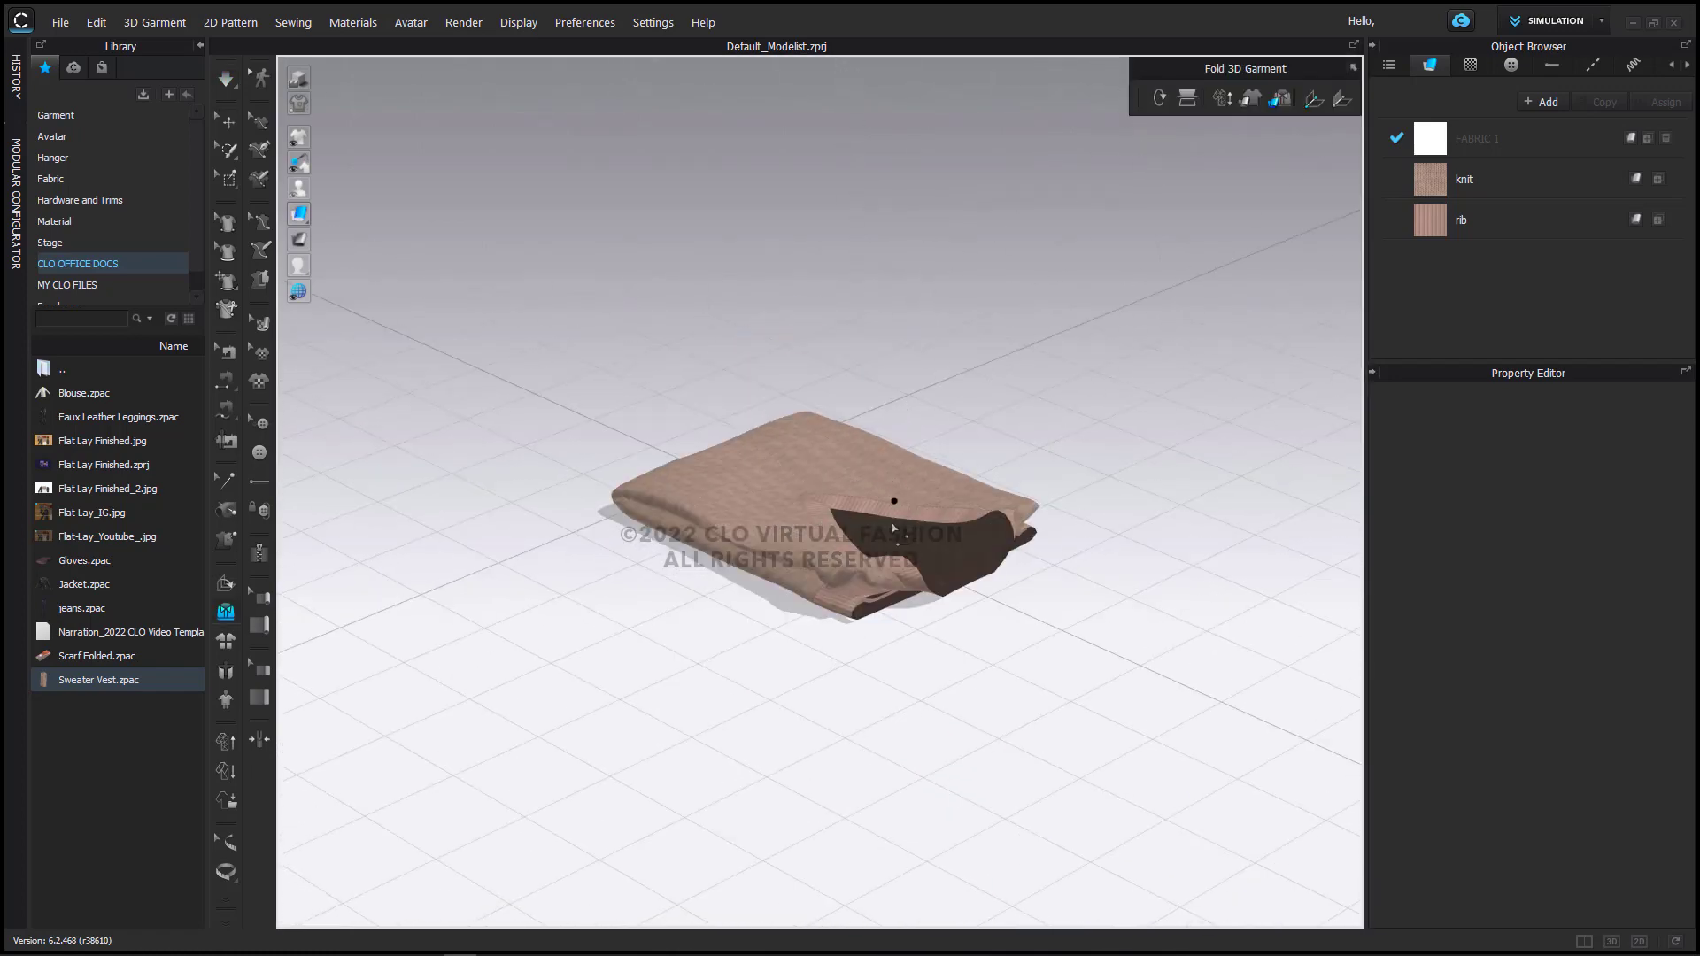
Step: Leave the fold tool and simulate the folded sweater vest so it settles flat
{"action": "right_click_drag", "start_coordinate": [760, 565], "coordinate": [873, 295]}
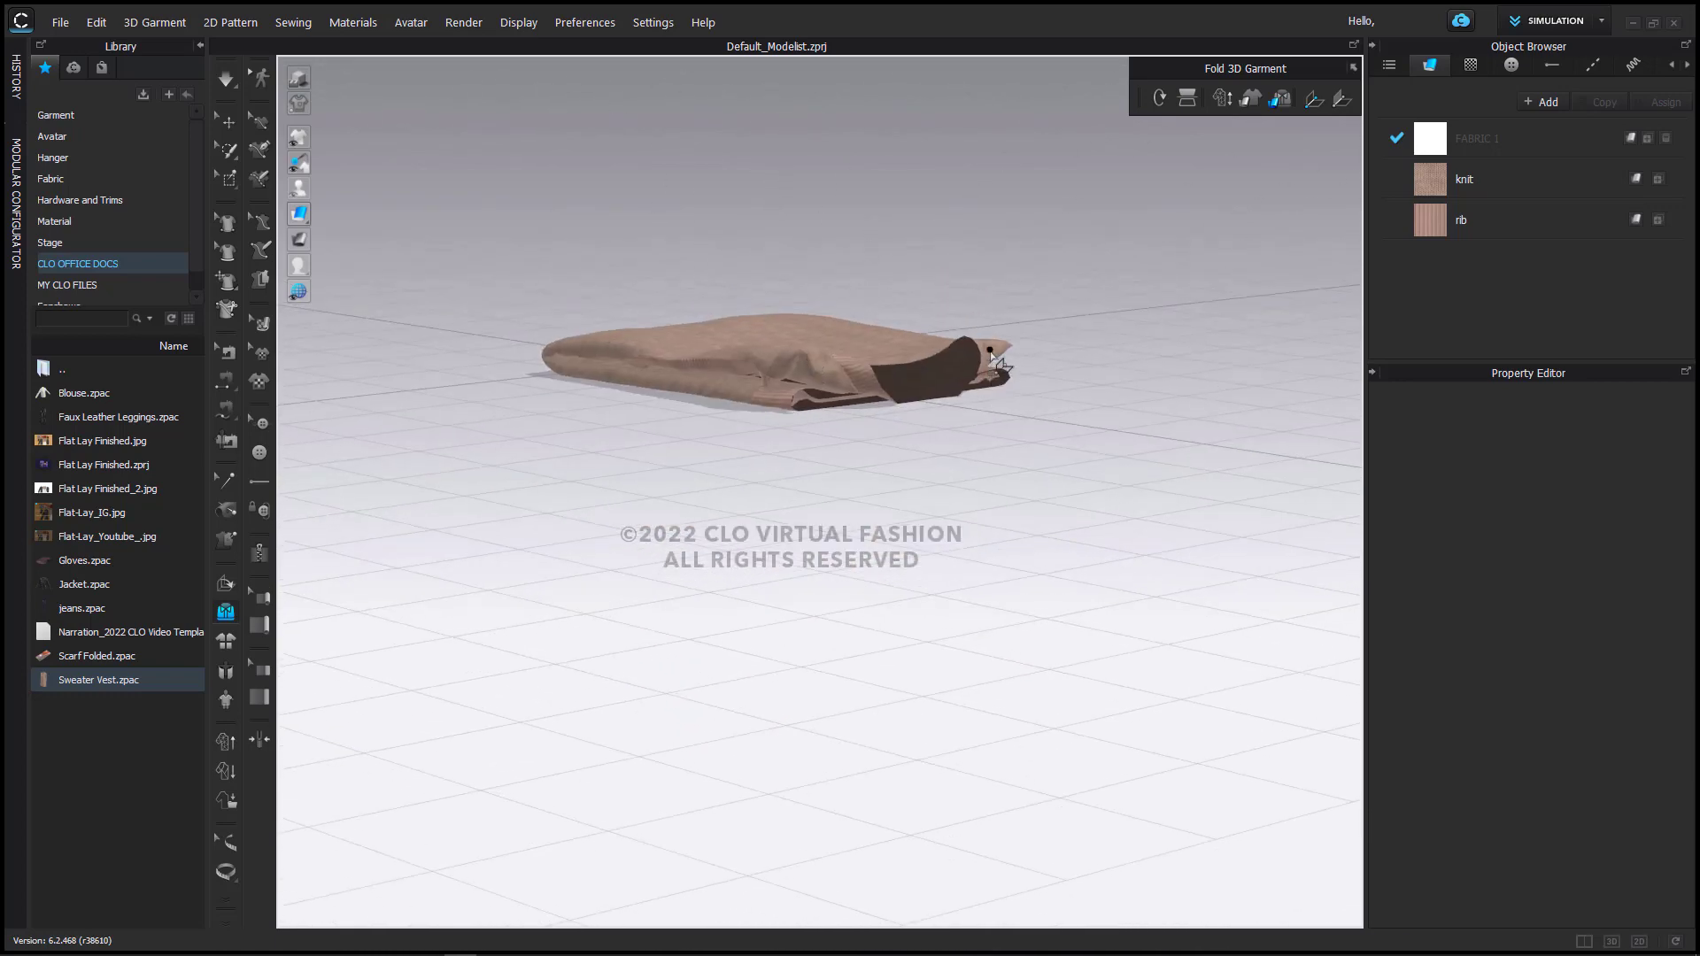
{"action": "left_click", "coordinate": [1005, 349]}
{"action": "right_click_drag", "start_coordinate": [786, 390], "coordinate": [569, 334]}
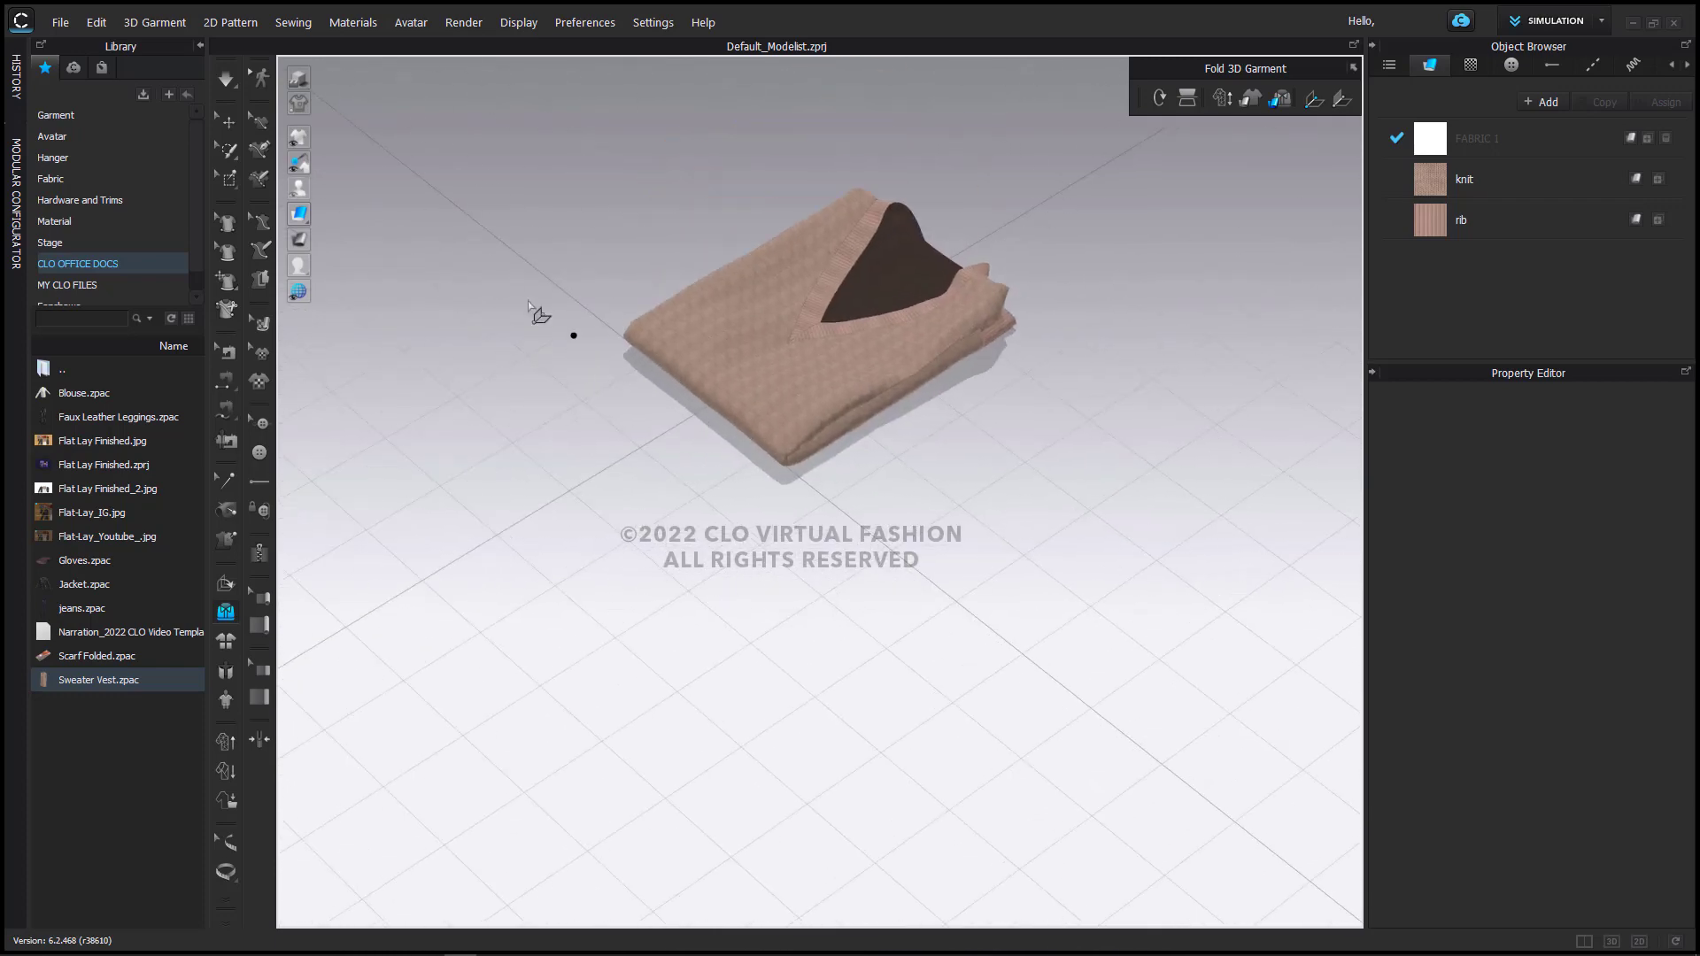
{"action": "left_click", "coordinate": [219, 122]}
{"action": "key", "text": "space"}
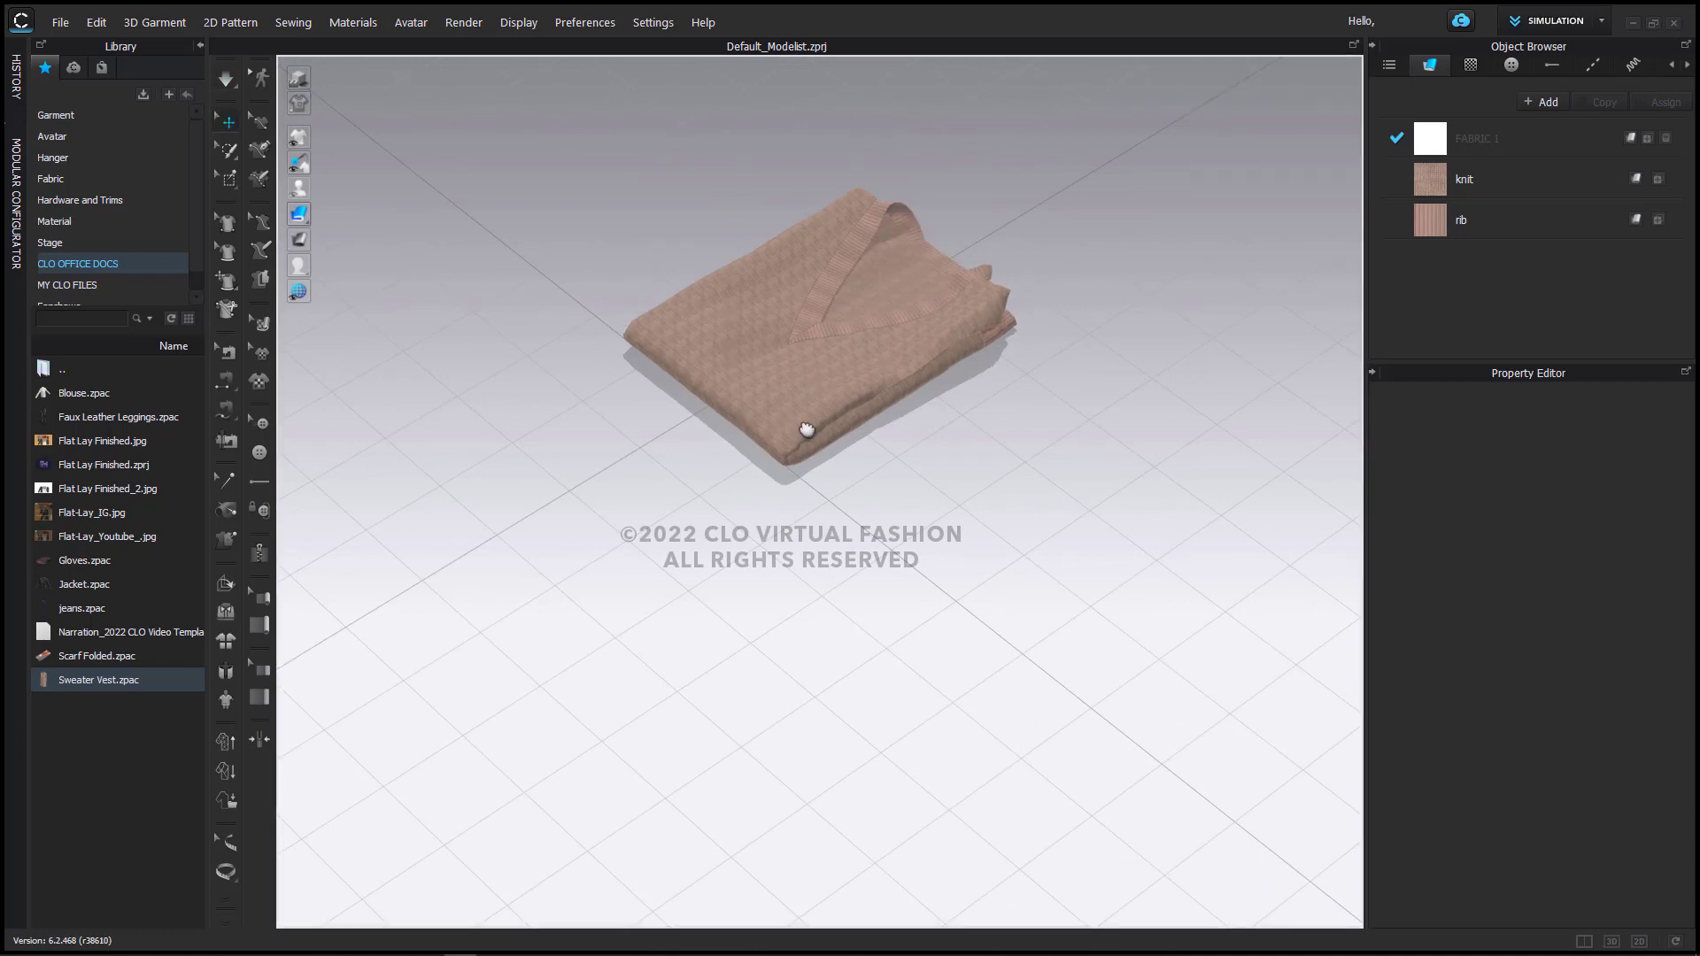
{"action": "middle_click_drag", "start_coordinate": [808, 430], "coordinate": [798, 626]}
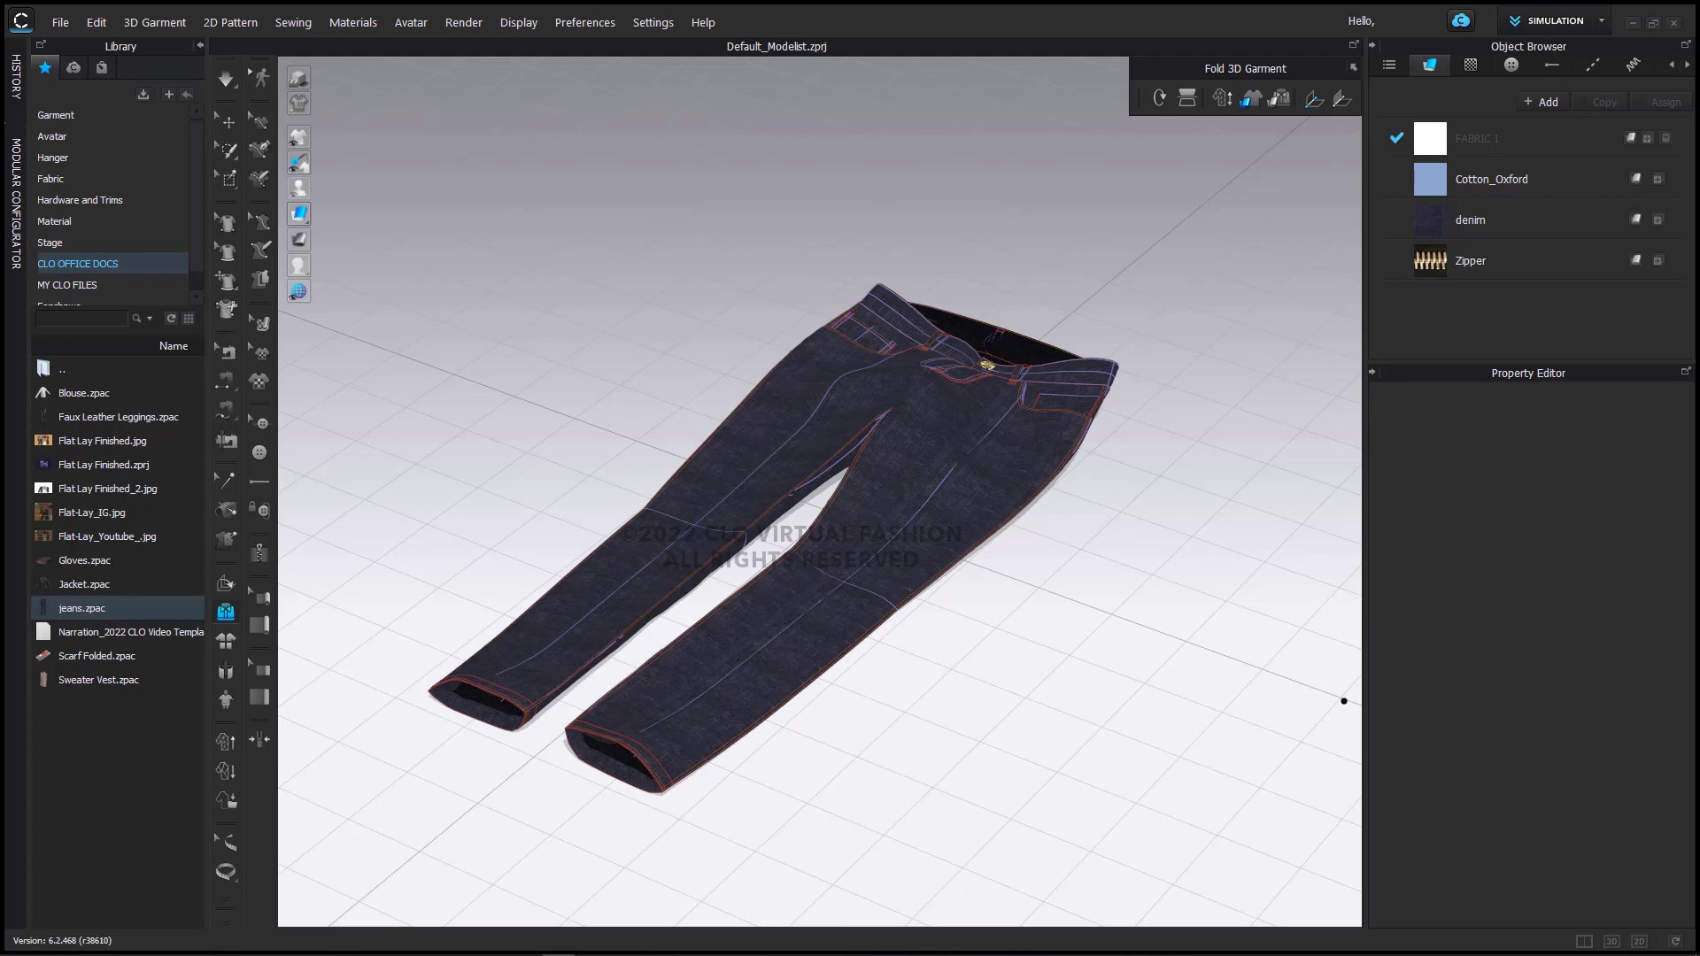
Step: Simulate the unfolded jeans so the legs and waist settle toward the ground
{"action": "scroll", "coordinate": [1149, 719], "scroll_direction": "down", "scroll_amount": 2}
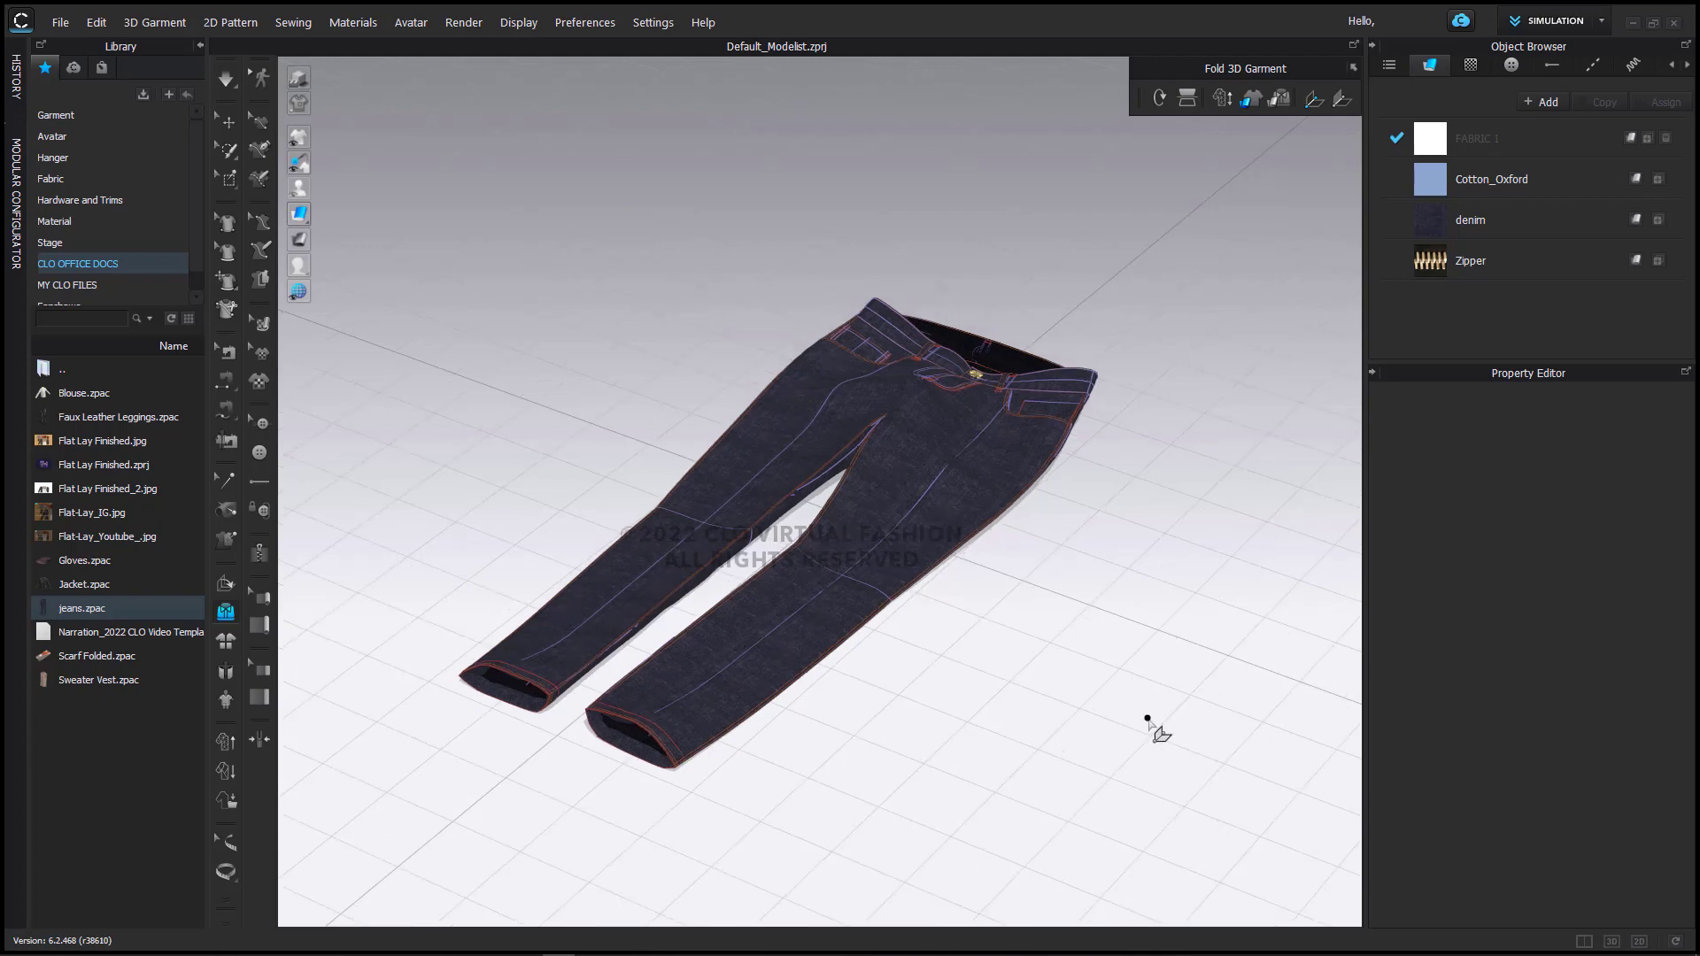
{"action": "right_click_drag", "start_coordinate": [1112, 724], "coordinate": [907, 707]}
{"action": "scroll", "coordinate": [908, 707], "scroll_direction": "up", "scroll_amount": 6}
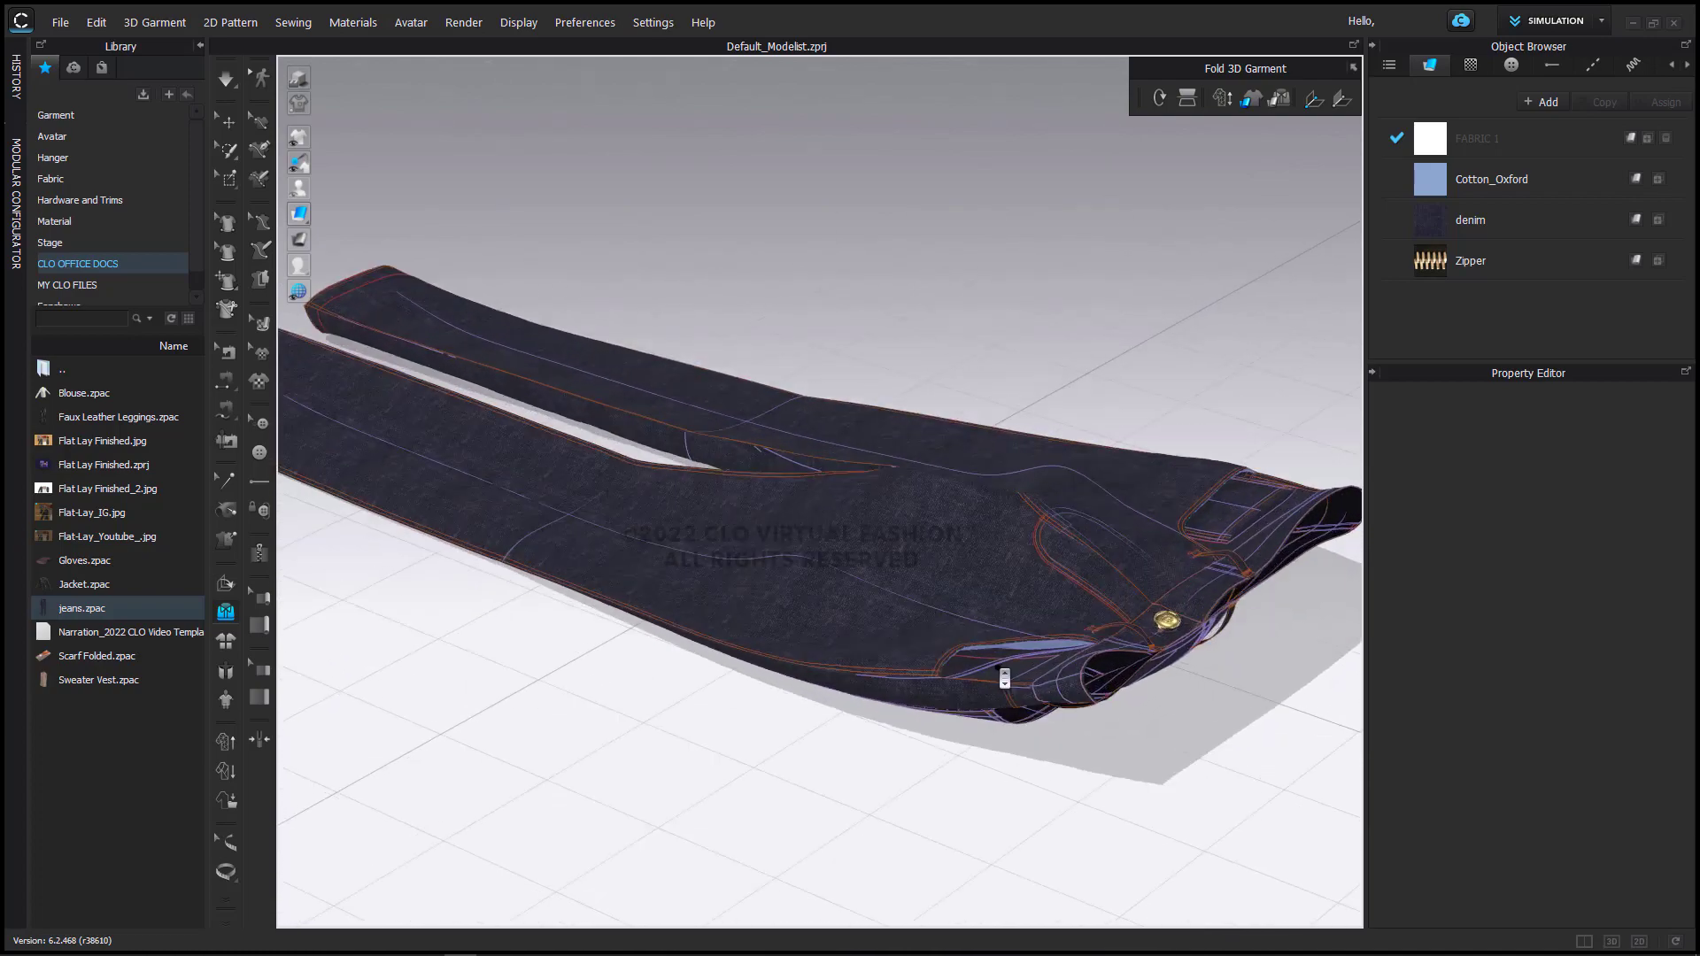
{"action": "scroll", "coordinate": [945, 642], "scroll_direction": "down", "scroll_amount": 6}
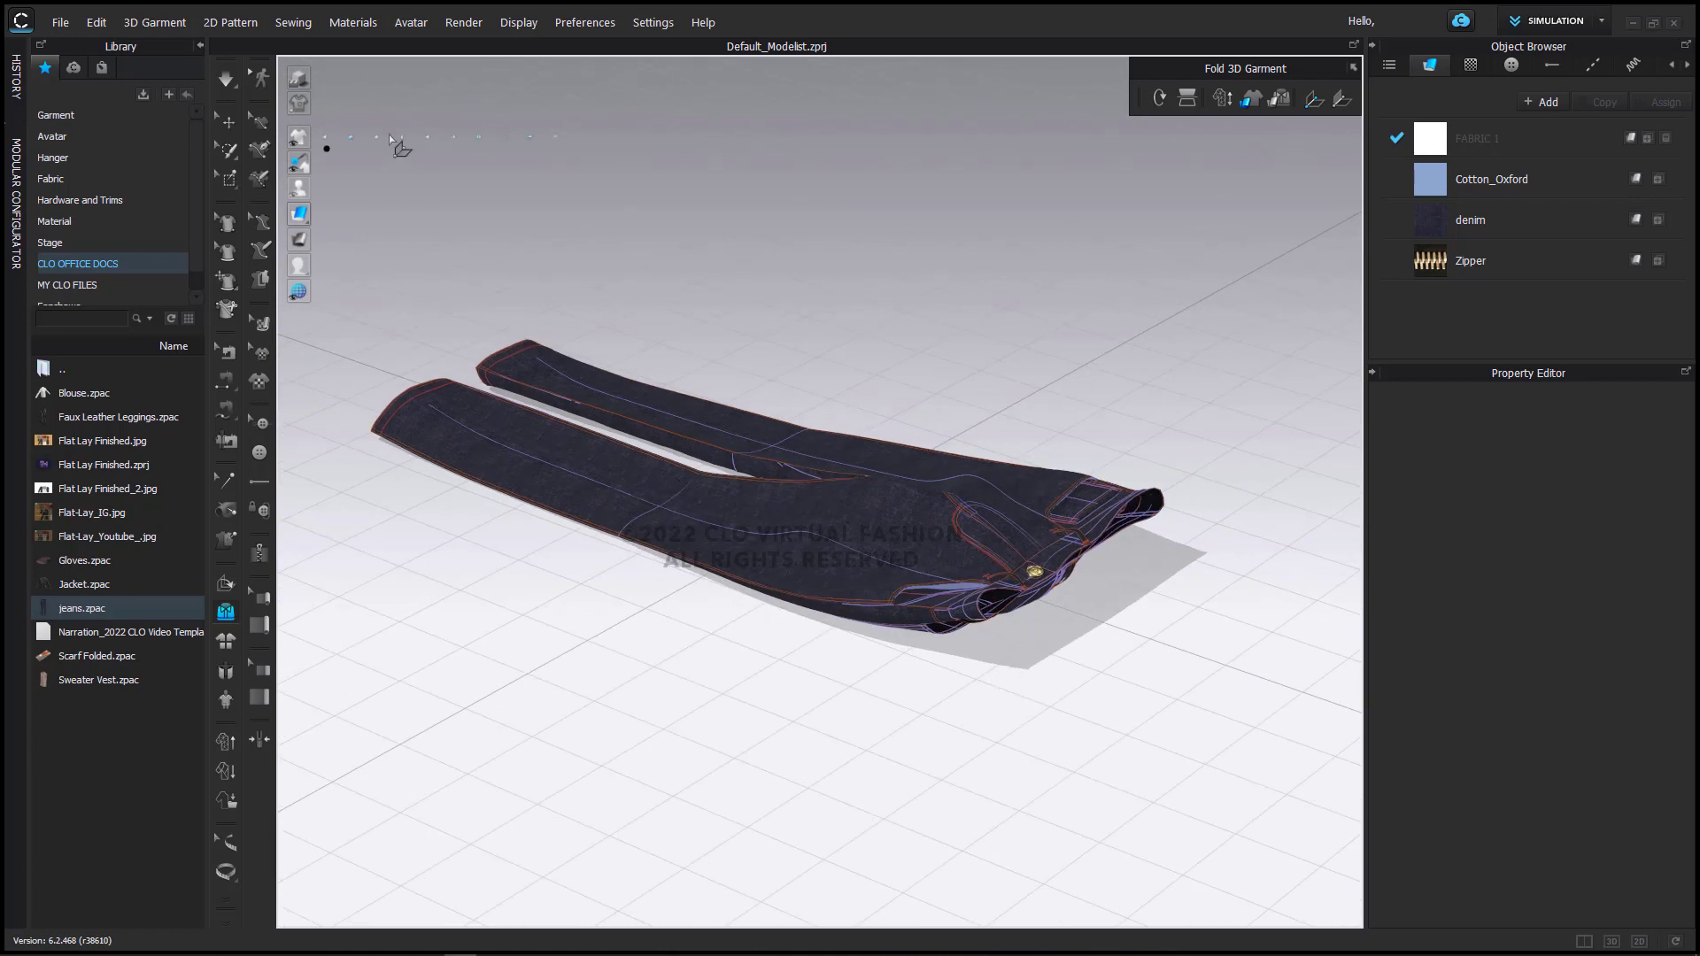
{"action": "left_click", "coordinate": [228, 122]}
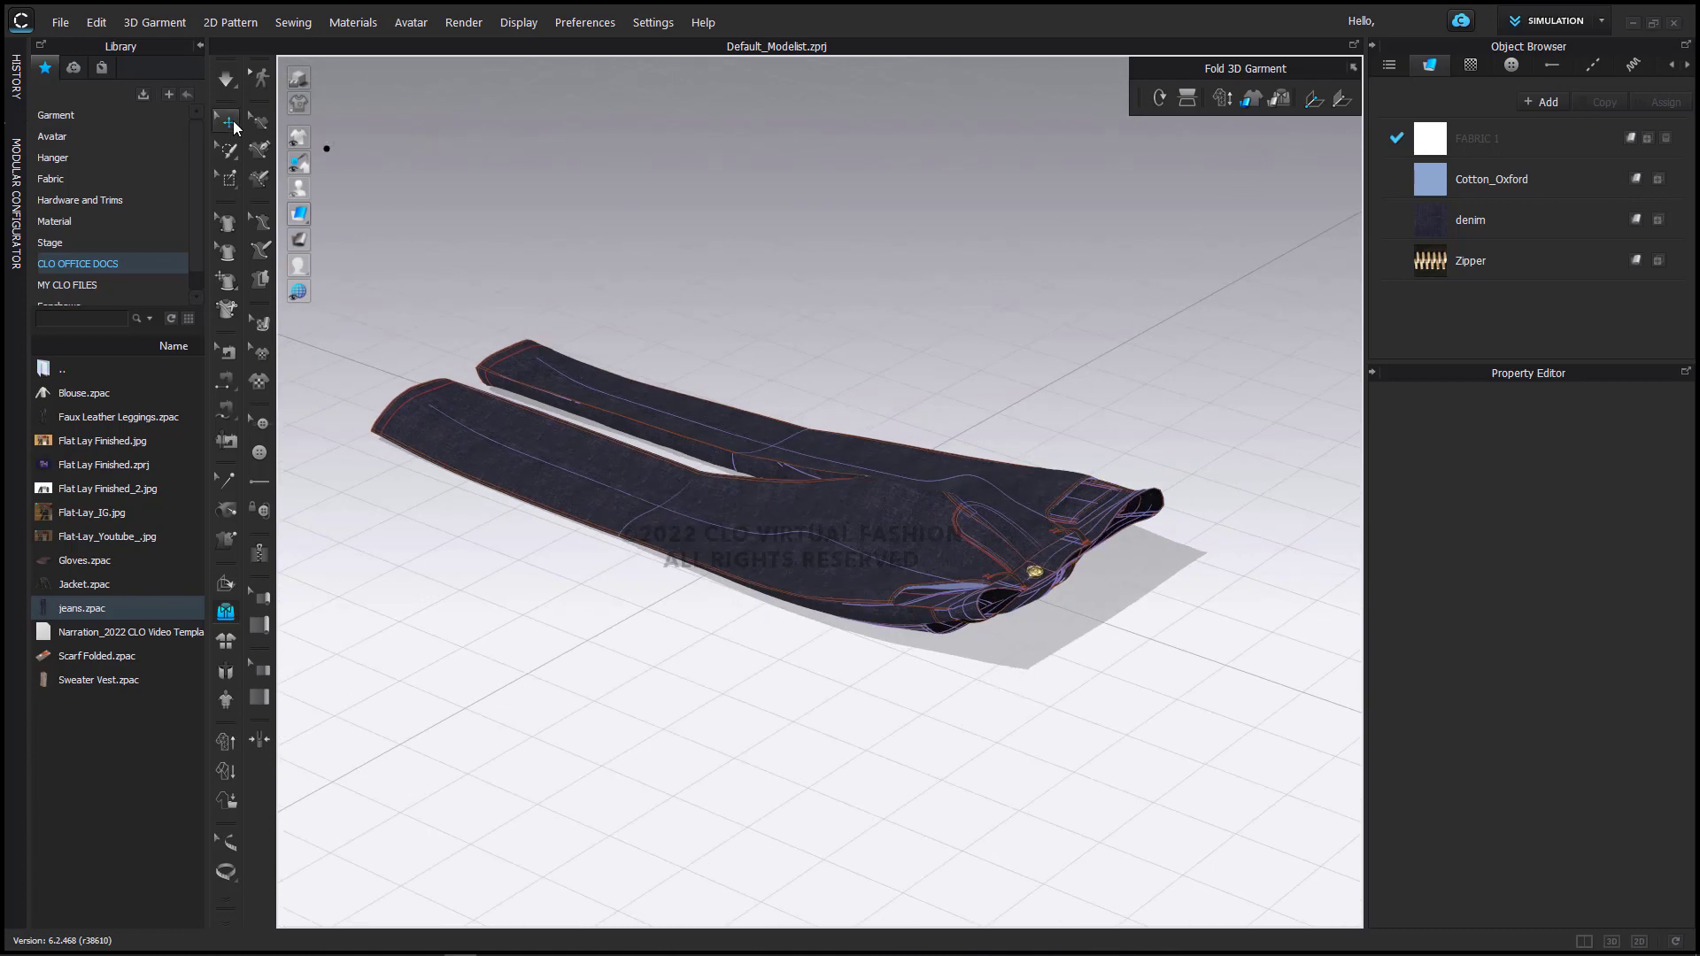
{"action": "left_click", "coordinate": [997, 338]}
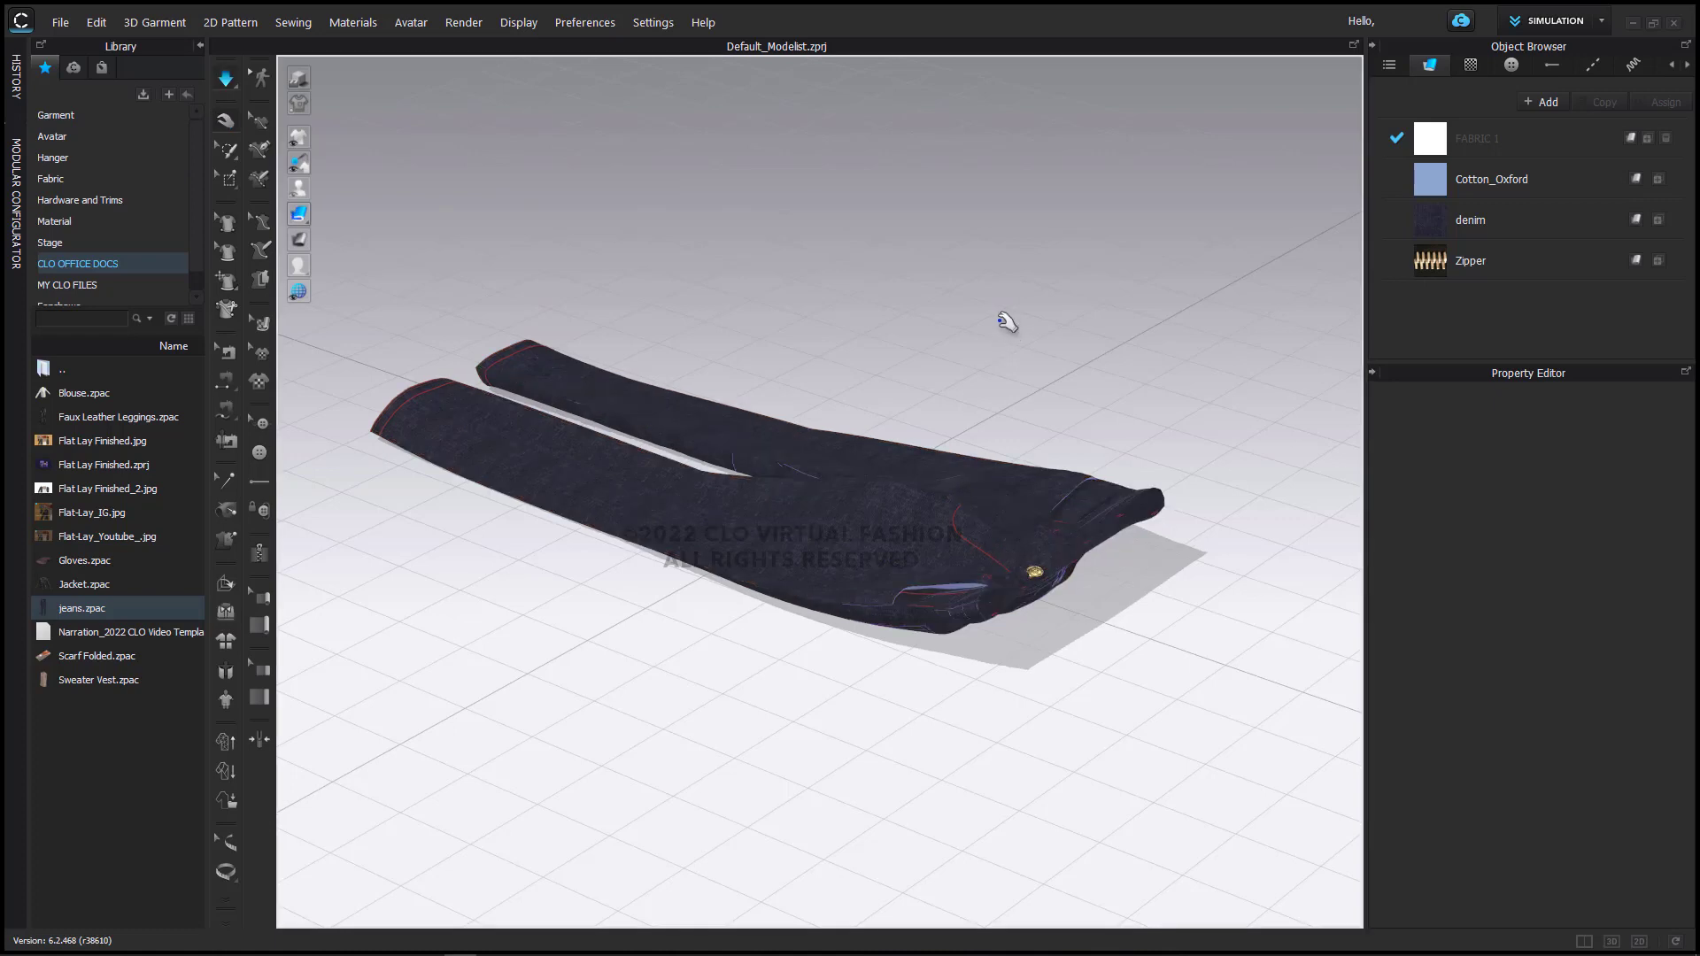
{"action": "key", "text": "space"}
{"action": "left_click", "coordinate": [225, 611]}
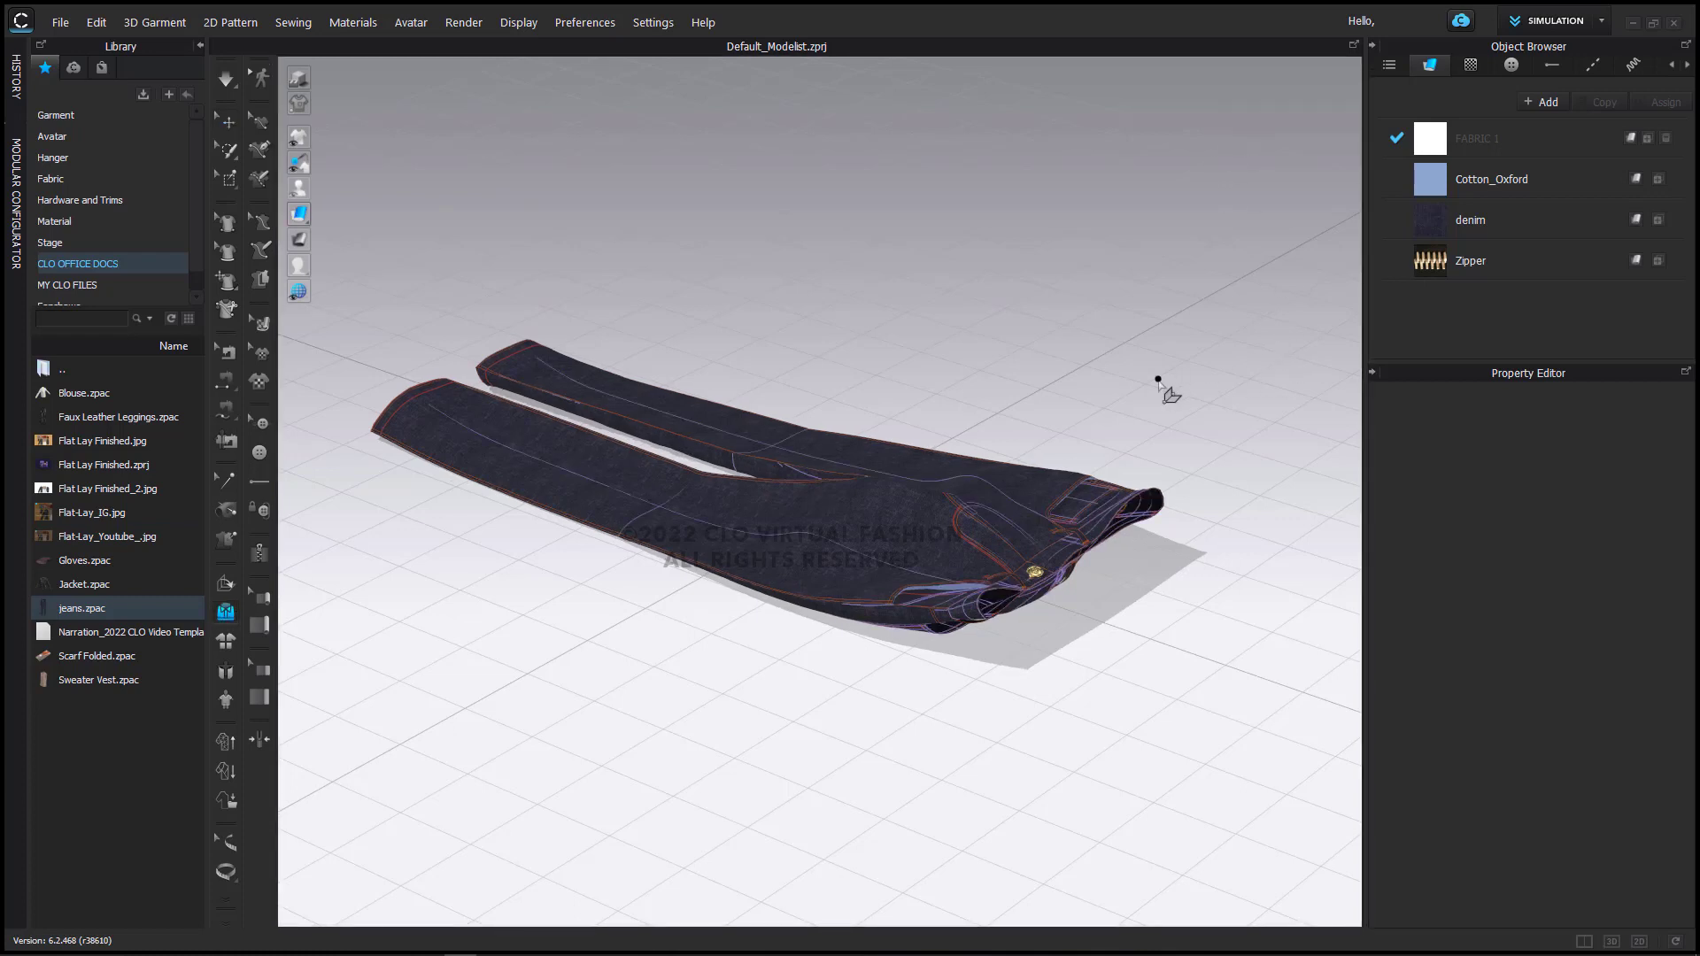
{"action": "key", "text": "space"}
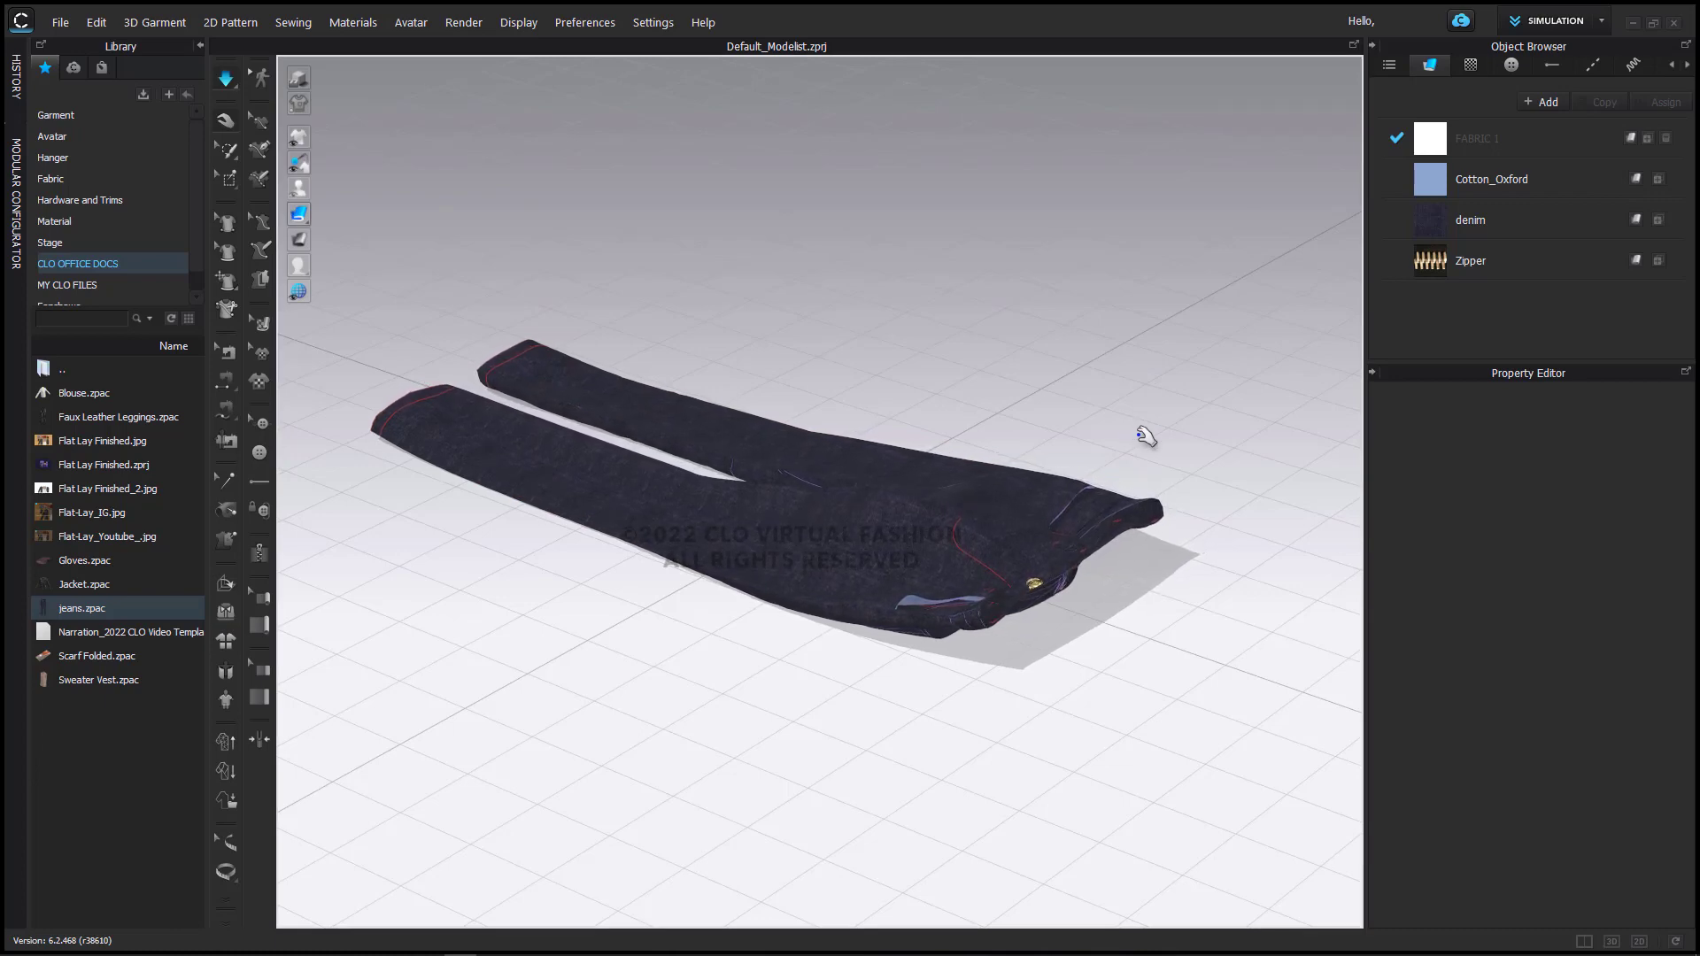
Step: Examine the jeans' waistband and pocket openings up close from the waist end
{"action": "right_click_drag", "start_coordinate": [1156, 429], "coordinate": [968, 463]}
{"action": "left_click", "coordinate": [650, 525]}
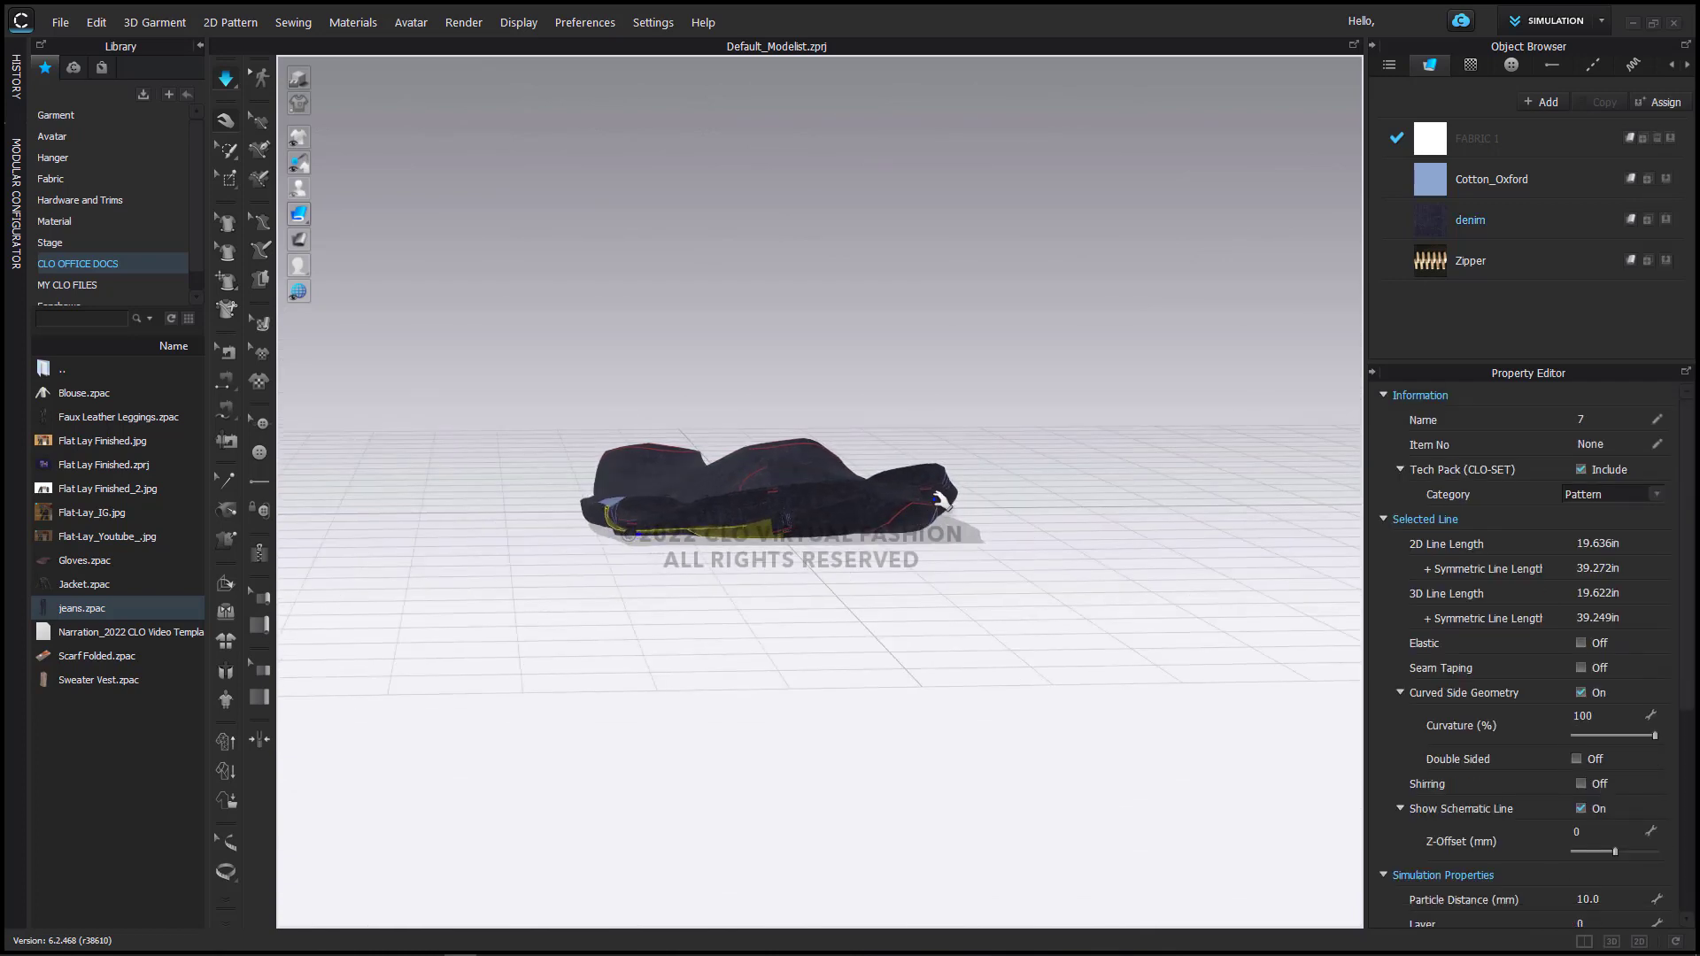
{"action": "left_click", "coordinate": [953, 519]}
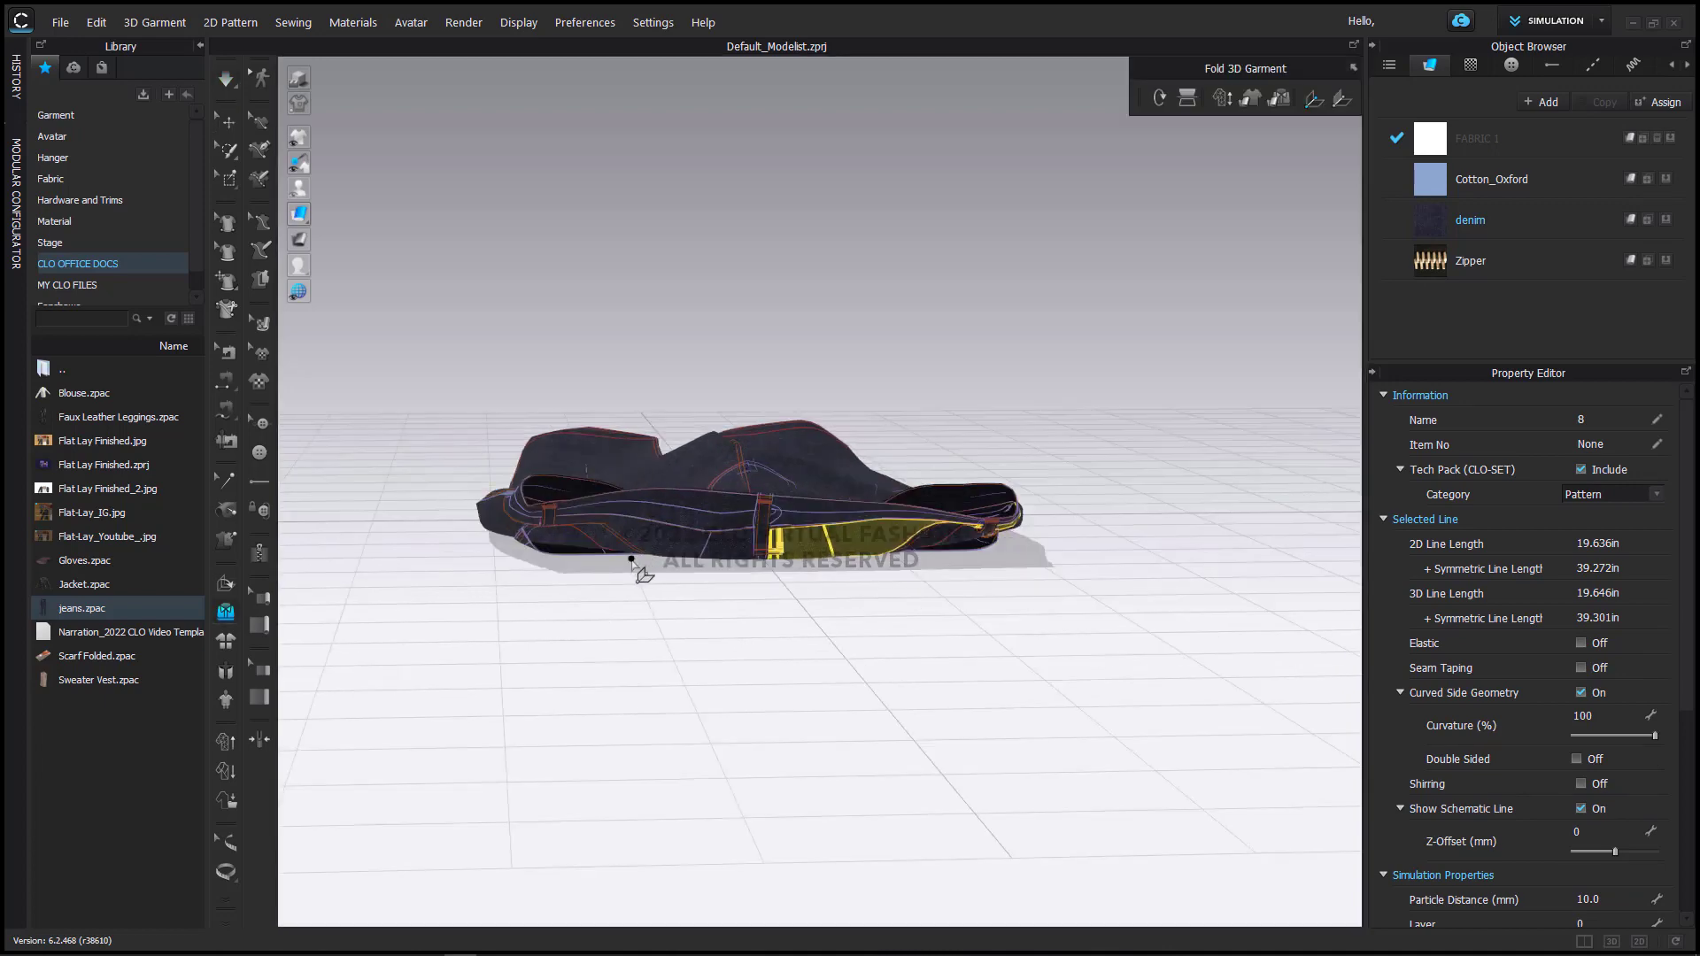
{"action": "right_click_drag", "start_coordinate": [636, 563], "coordinate": [695, 565]}
{"action": "scroll", "coordinate": [652, 584], "scroll_direction": "up", "scroll_amount": 3}
{"action": "scroll", "coordinate": [753, 541], "scroll_direction": "up", "scroll_amount": 4}
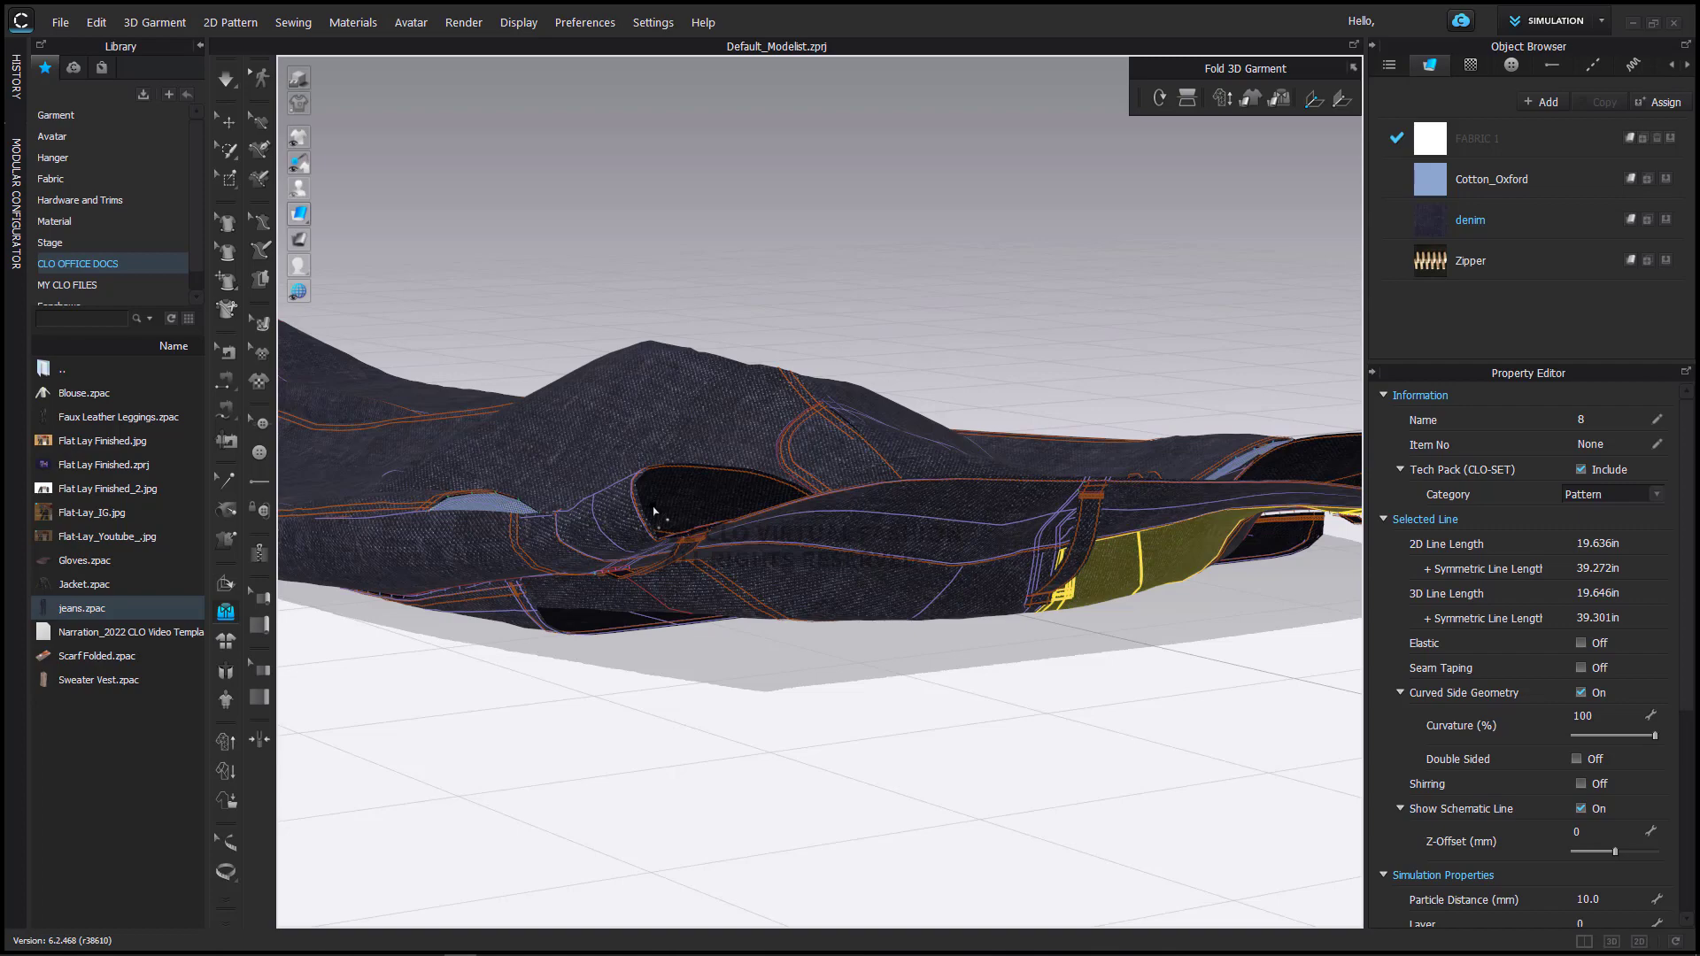
{"action": "right_click_drag", "start_coordinate": [654, 508], "coordinate": [721, 296]}
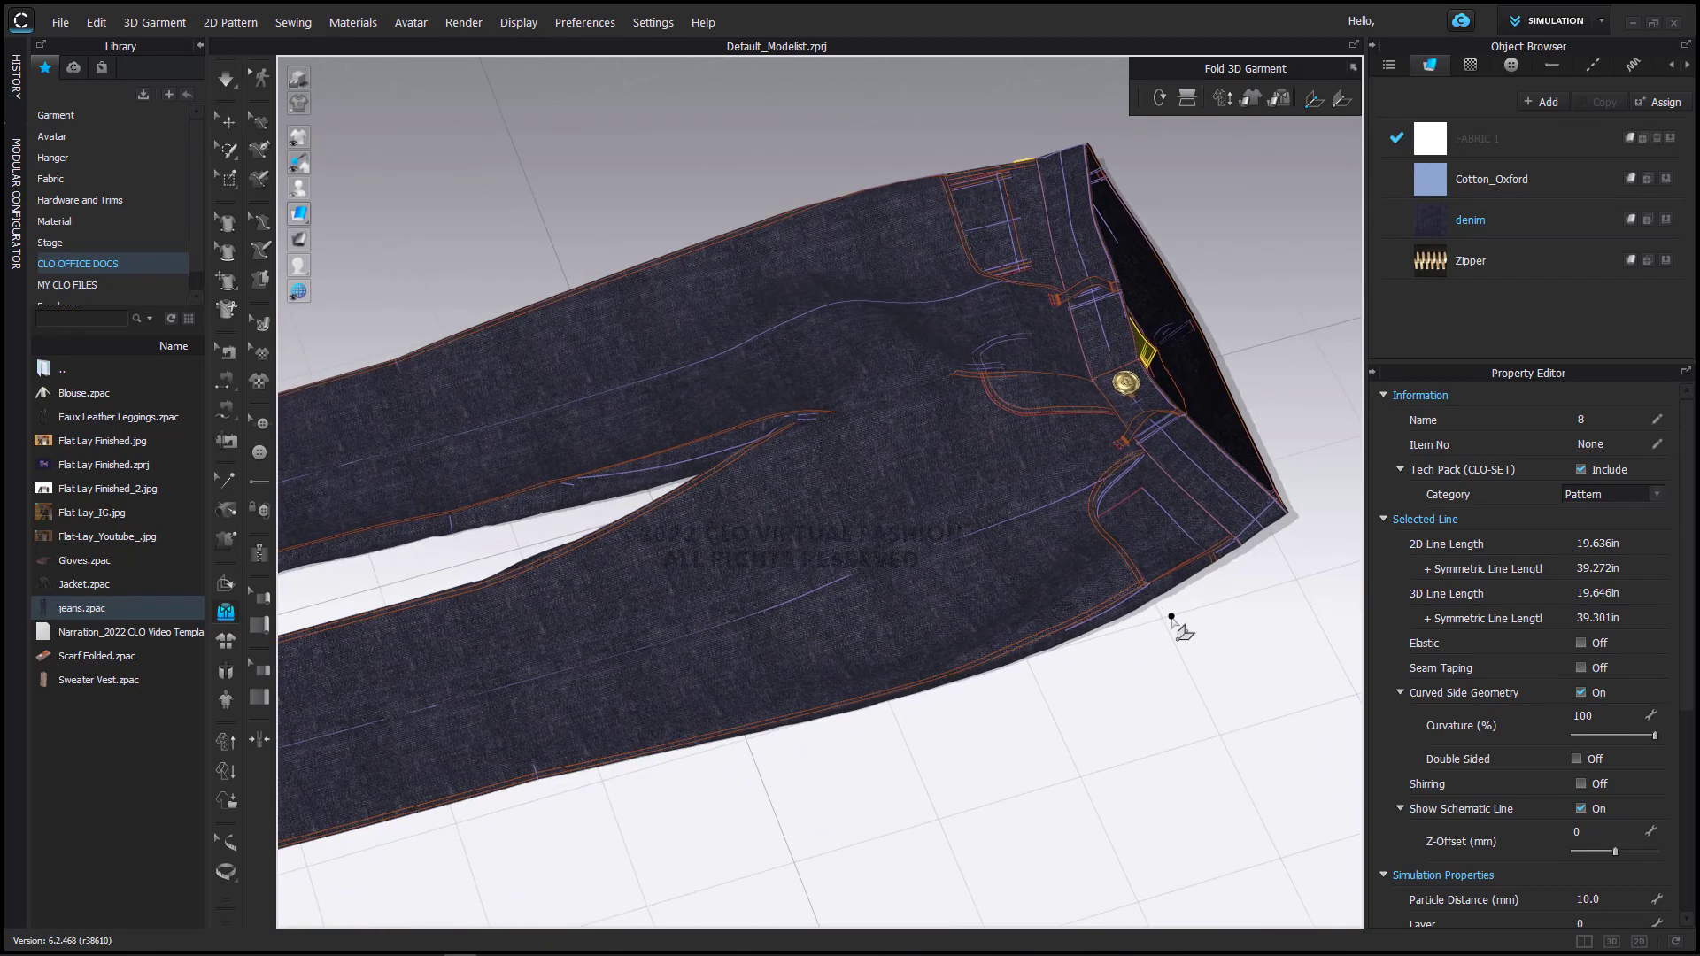
Step: Select both Cotton_Oxford pocket bags among the jeans' 2D patterns and remove them from the garment
{"action": "left_click", "coordinate": [1637, 942]}
{"action": "scroll", "coordinate": [877, 638], "scroll_direction": "down", "scroll_amount": 3}
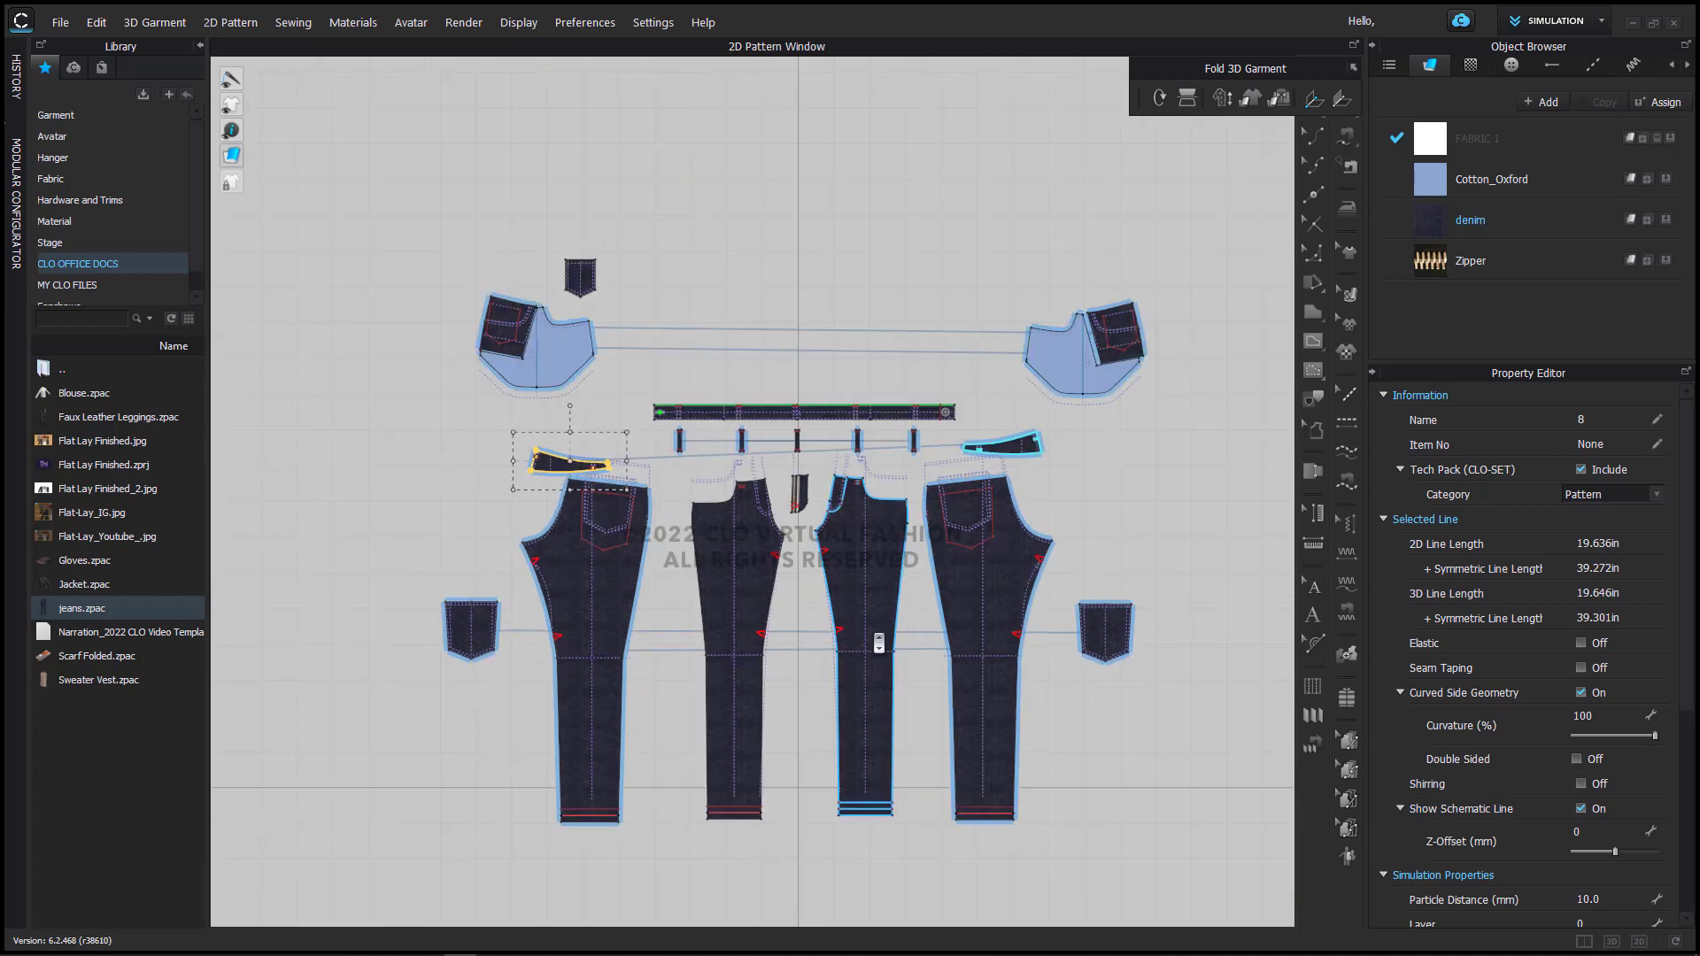
{"action": "left_click", "coordinate": [544, 361]}
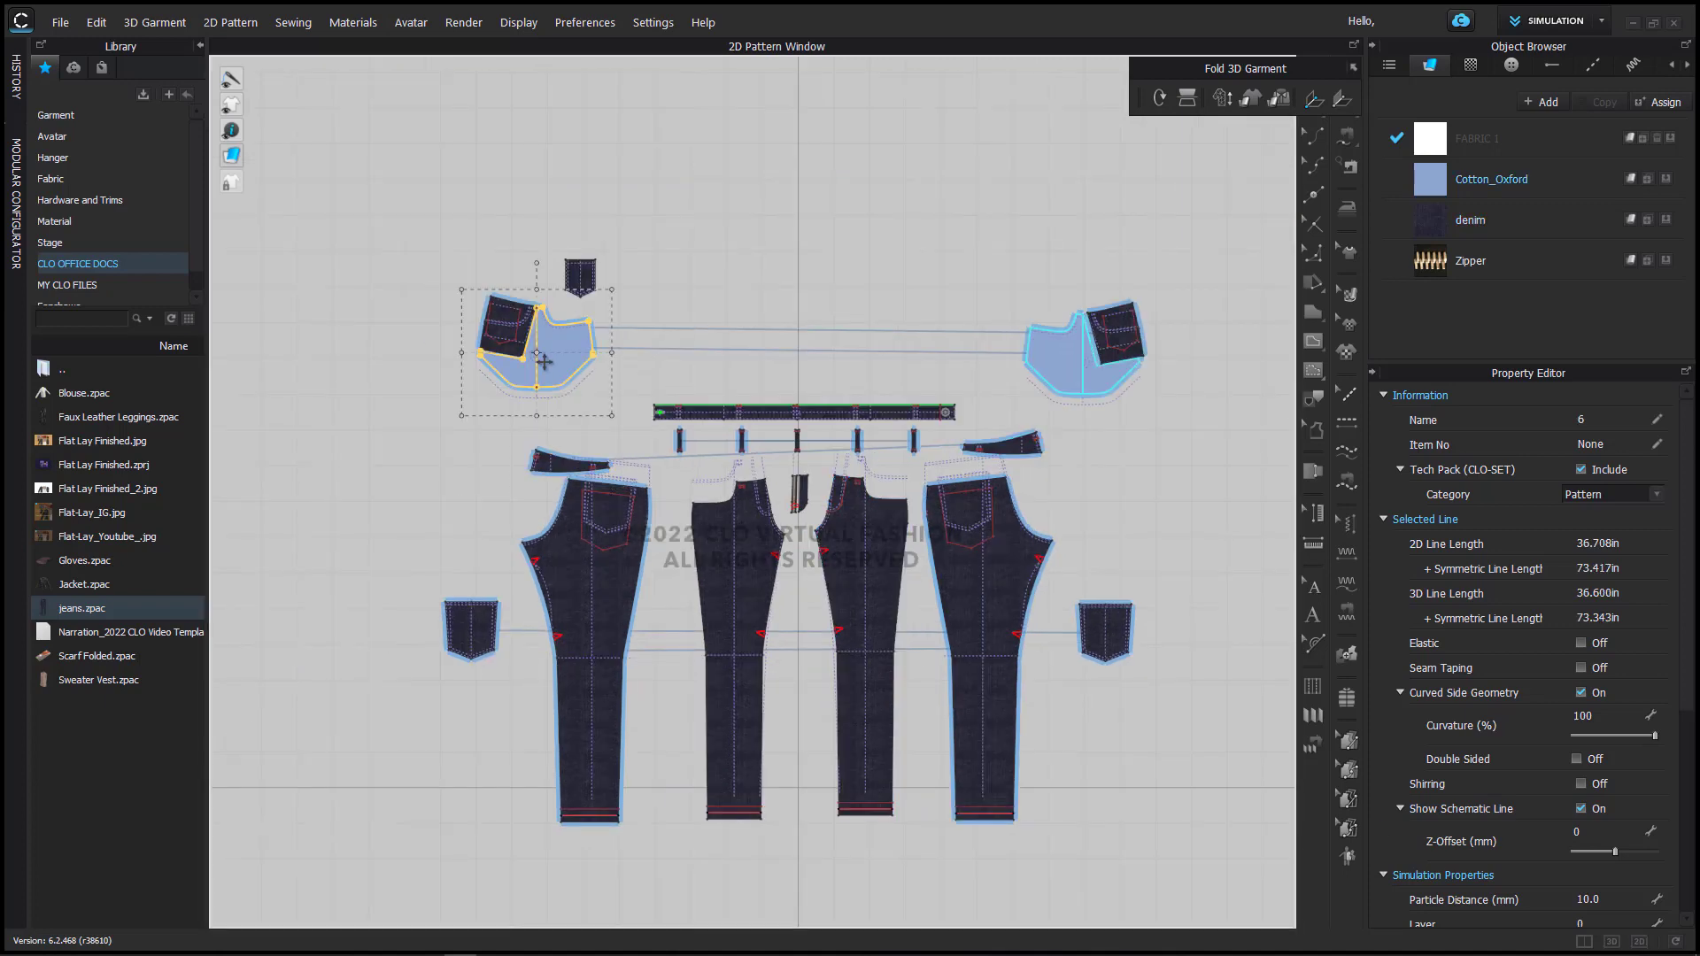
{"action": "left_click", "coordinate": [1062, 363]}
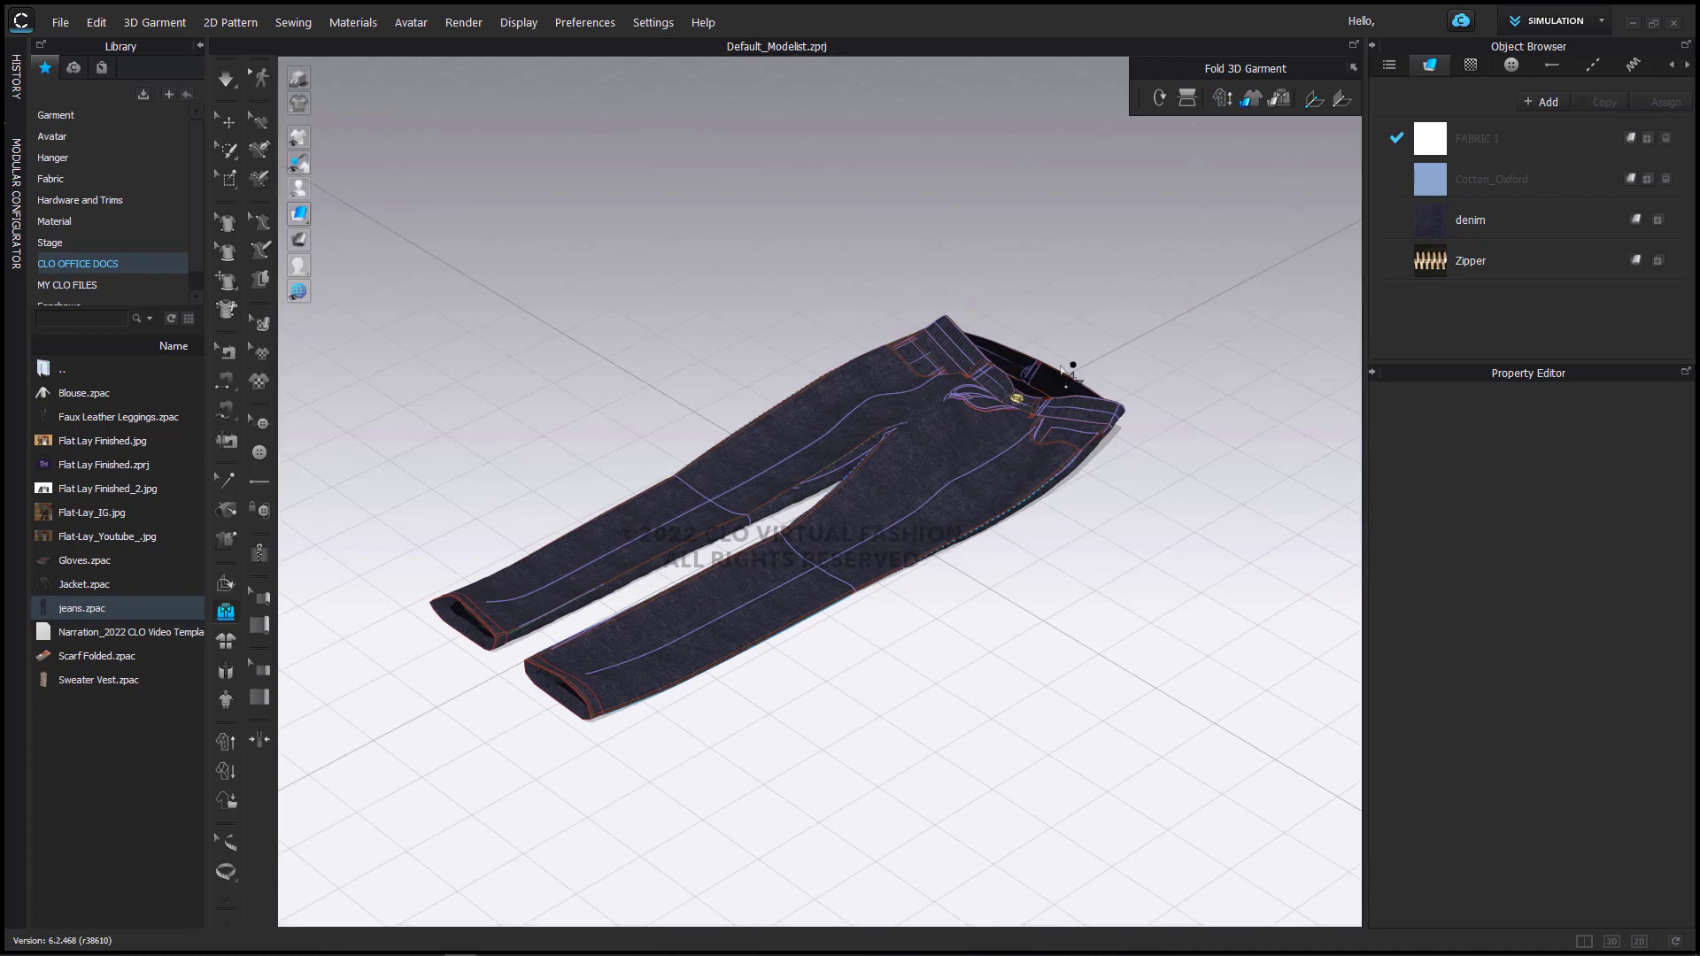
Step: Flatten the jeans by simulating them face down, and flip them front side up again
{"action": "left_click", "coordinate": [1192, 97]}
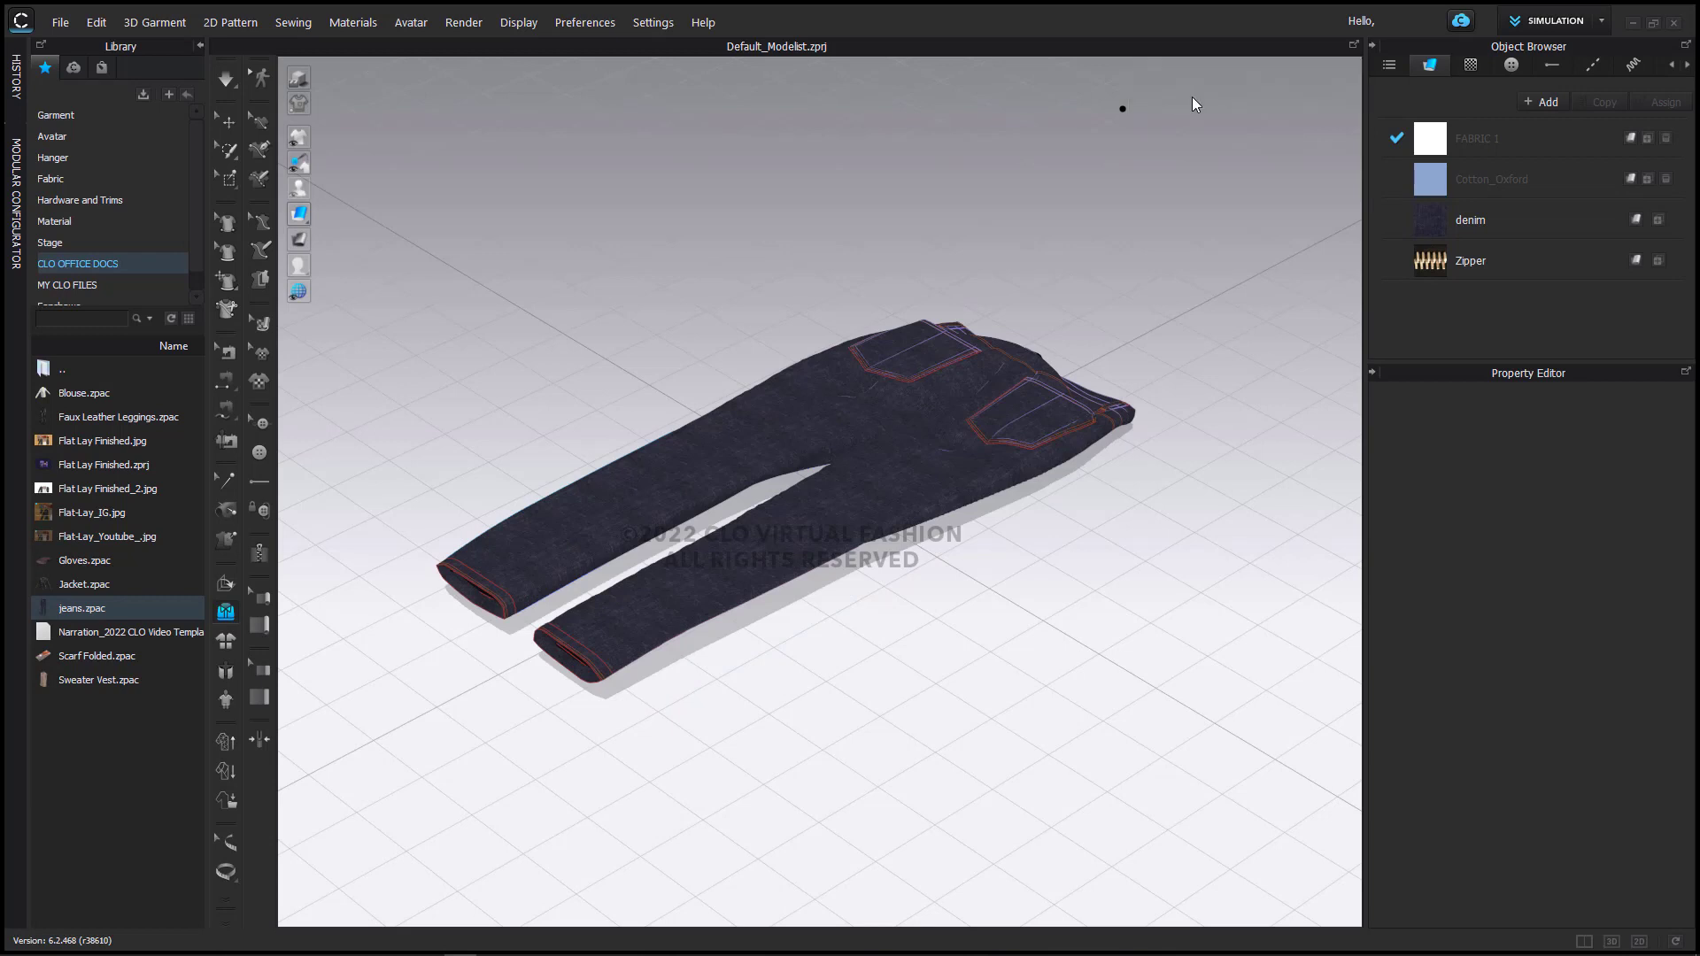
{"action": "key", "text": "space"}
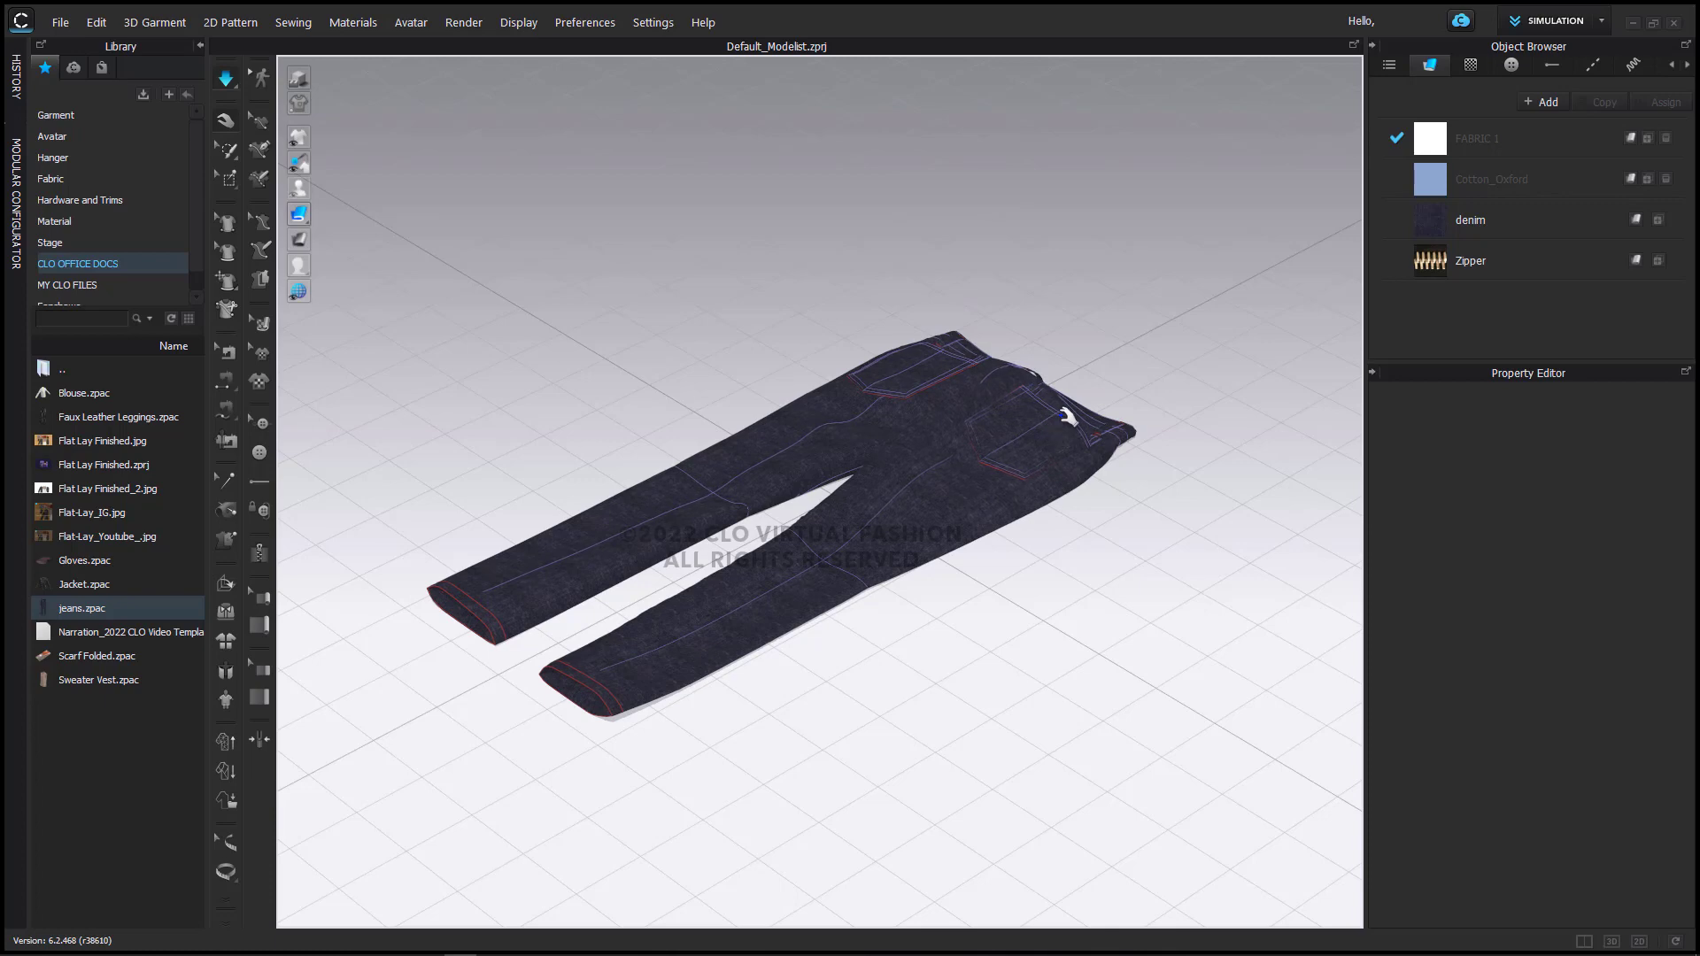
{"action": "key", "text": "space"}
{"action": "key", "text": "space"}
{"action": "key", "text": "space"}
{"action": "left_click", "coordinate": [1187, 98]}
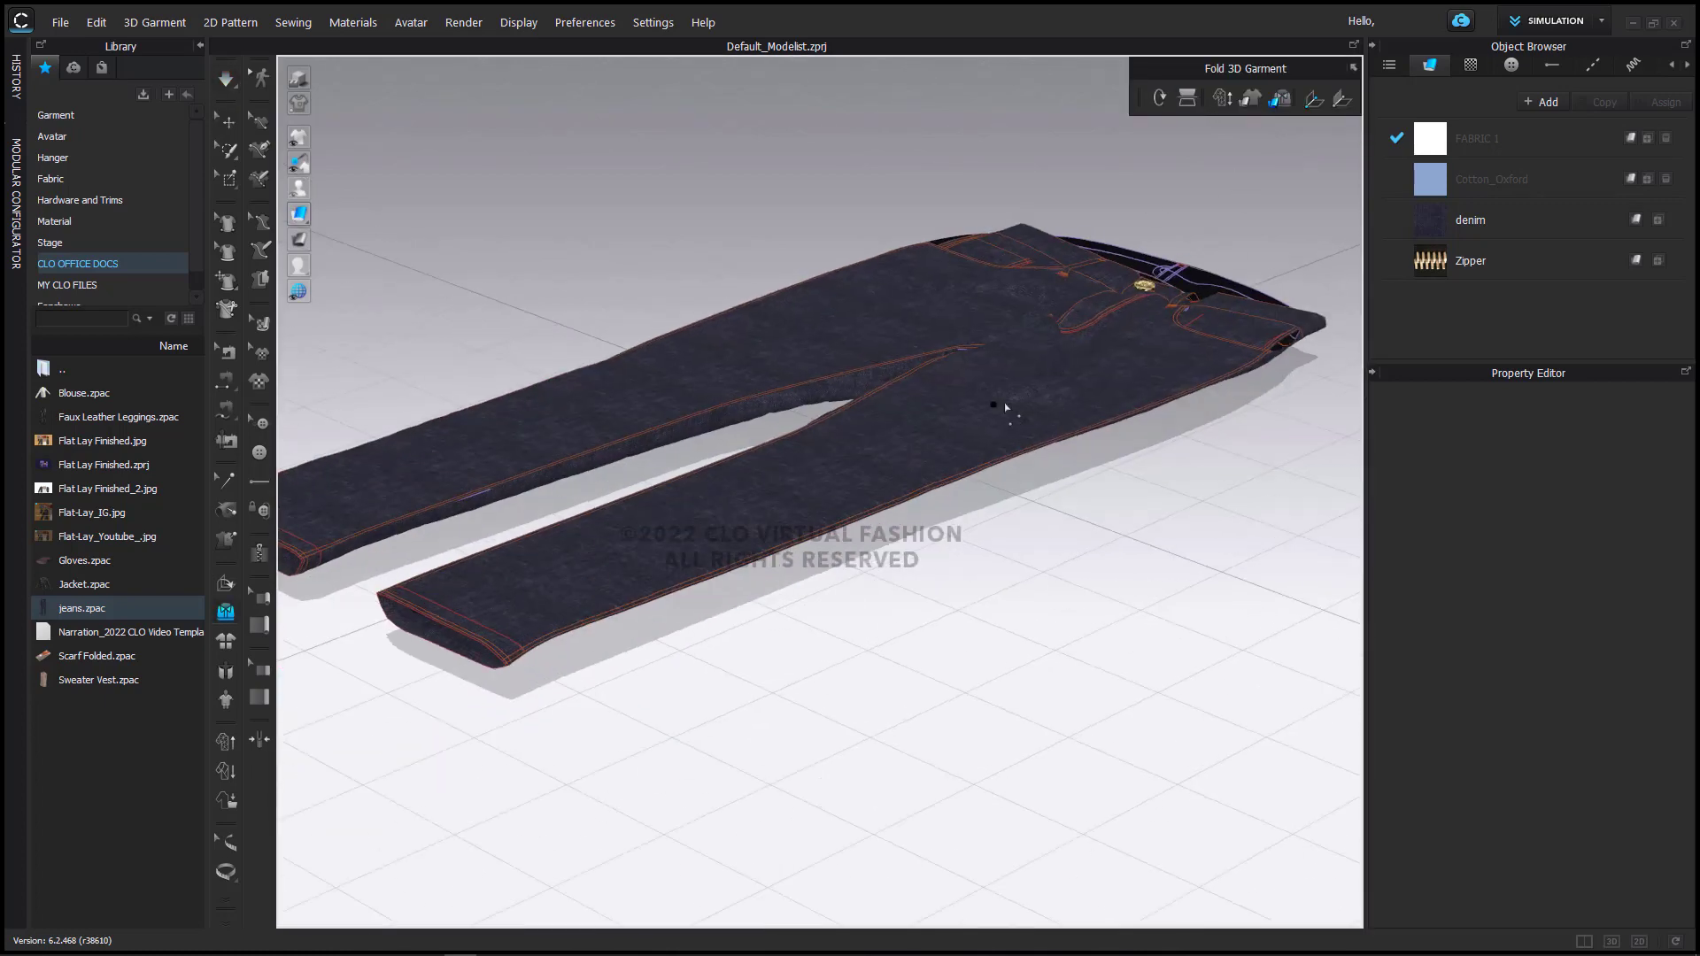
{"action": "right_click_drag", "start_coordinate": [1006, 407], "coordinate": [1037, 570]}
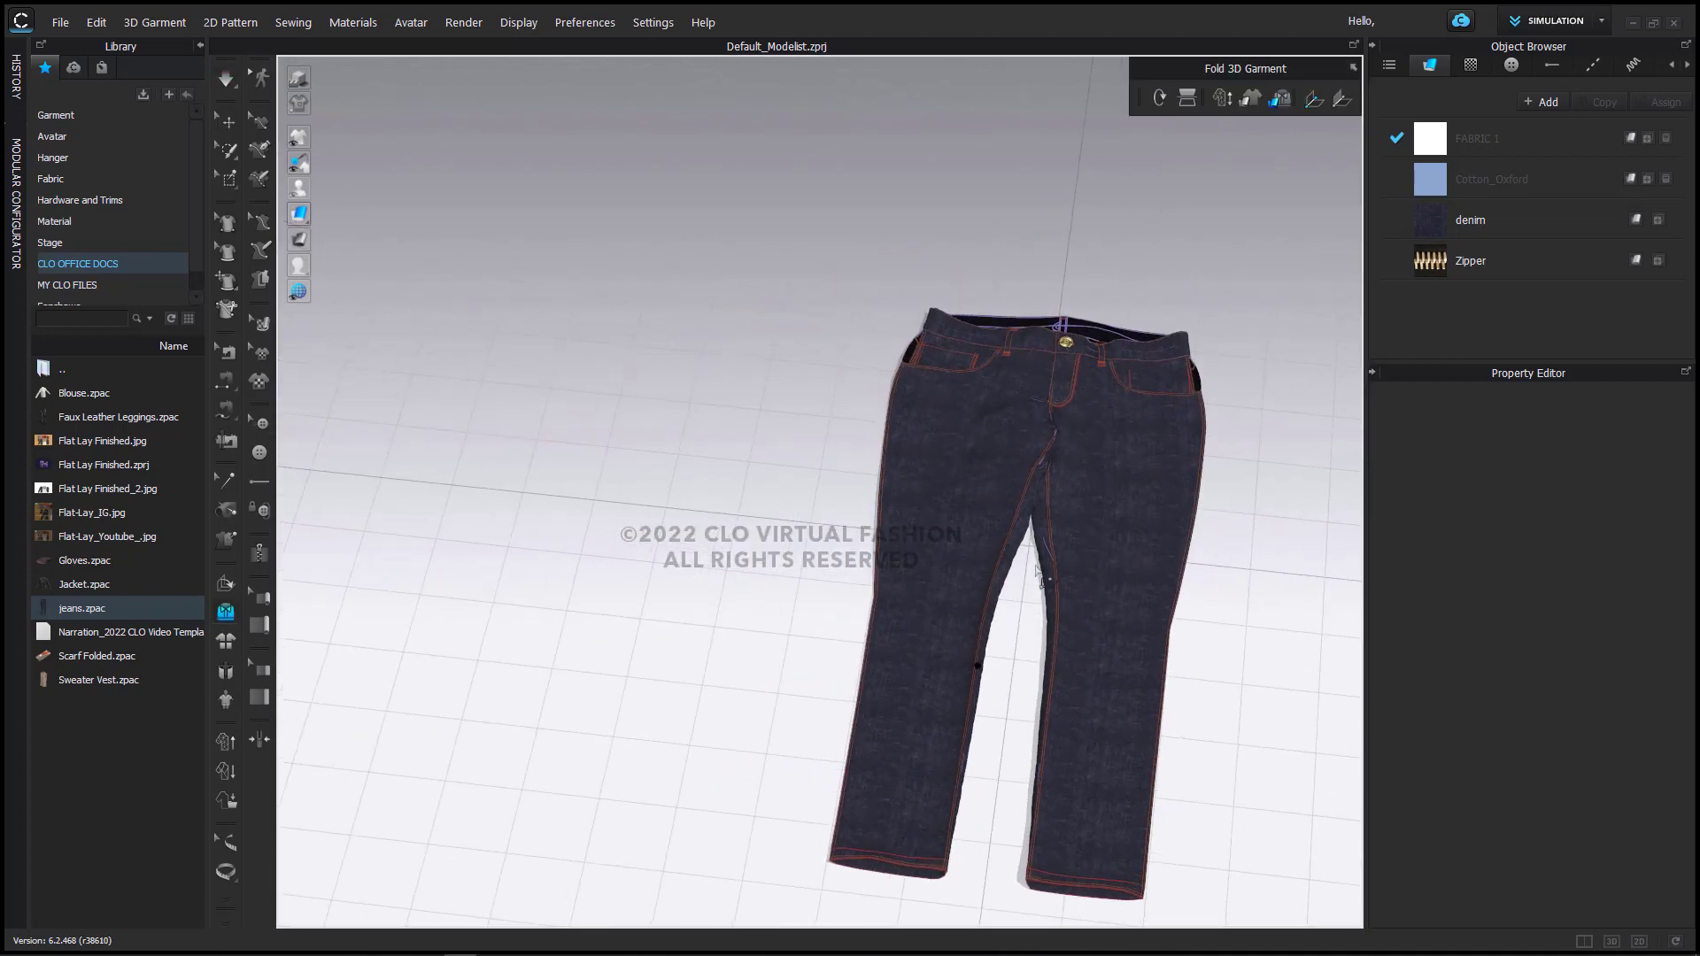
Step: Fold one leg of the jeans over the other along a lengthwise line through the fly and crotch, and simulate the fold
{"action": "left_click", "coordinate": [1313, 99]}
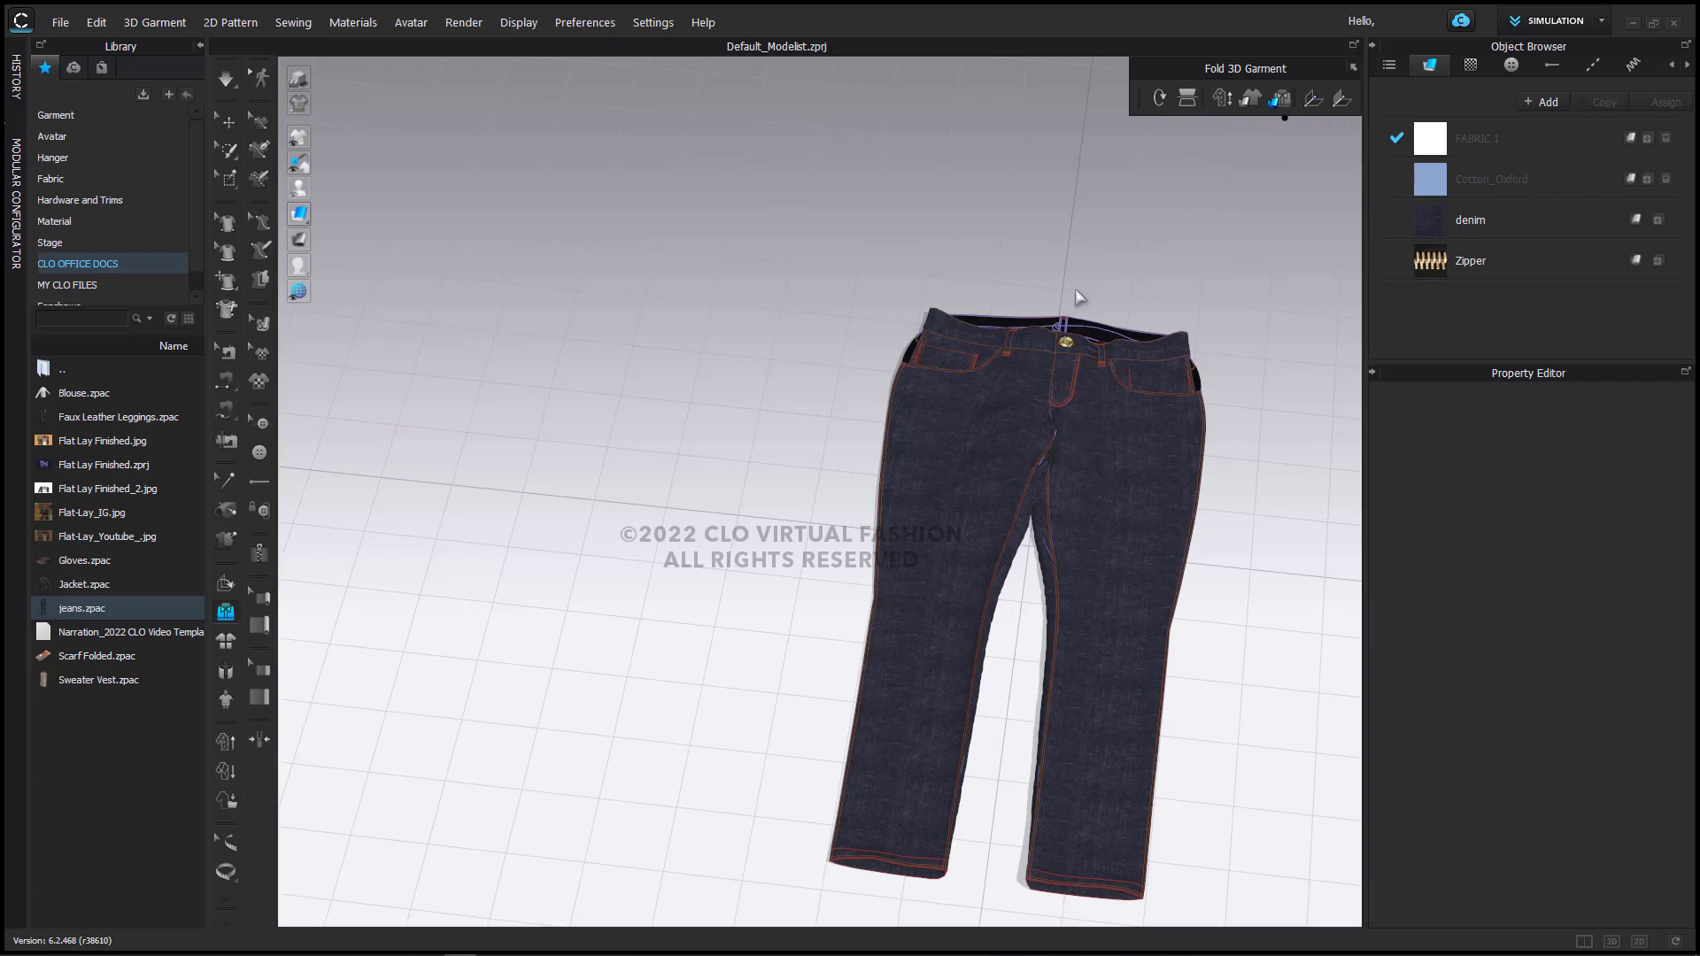
{"action": "left_click_drag", "start_coordinate": [1051, 272], "coordinate": [1082, 602]}
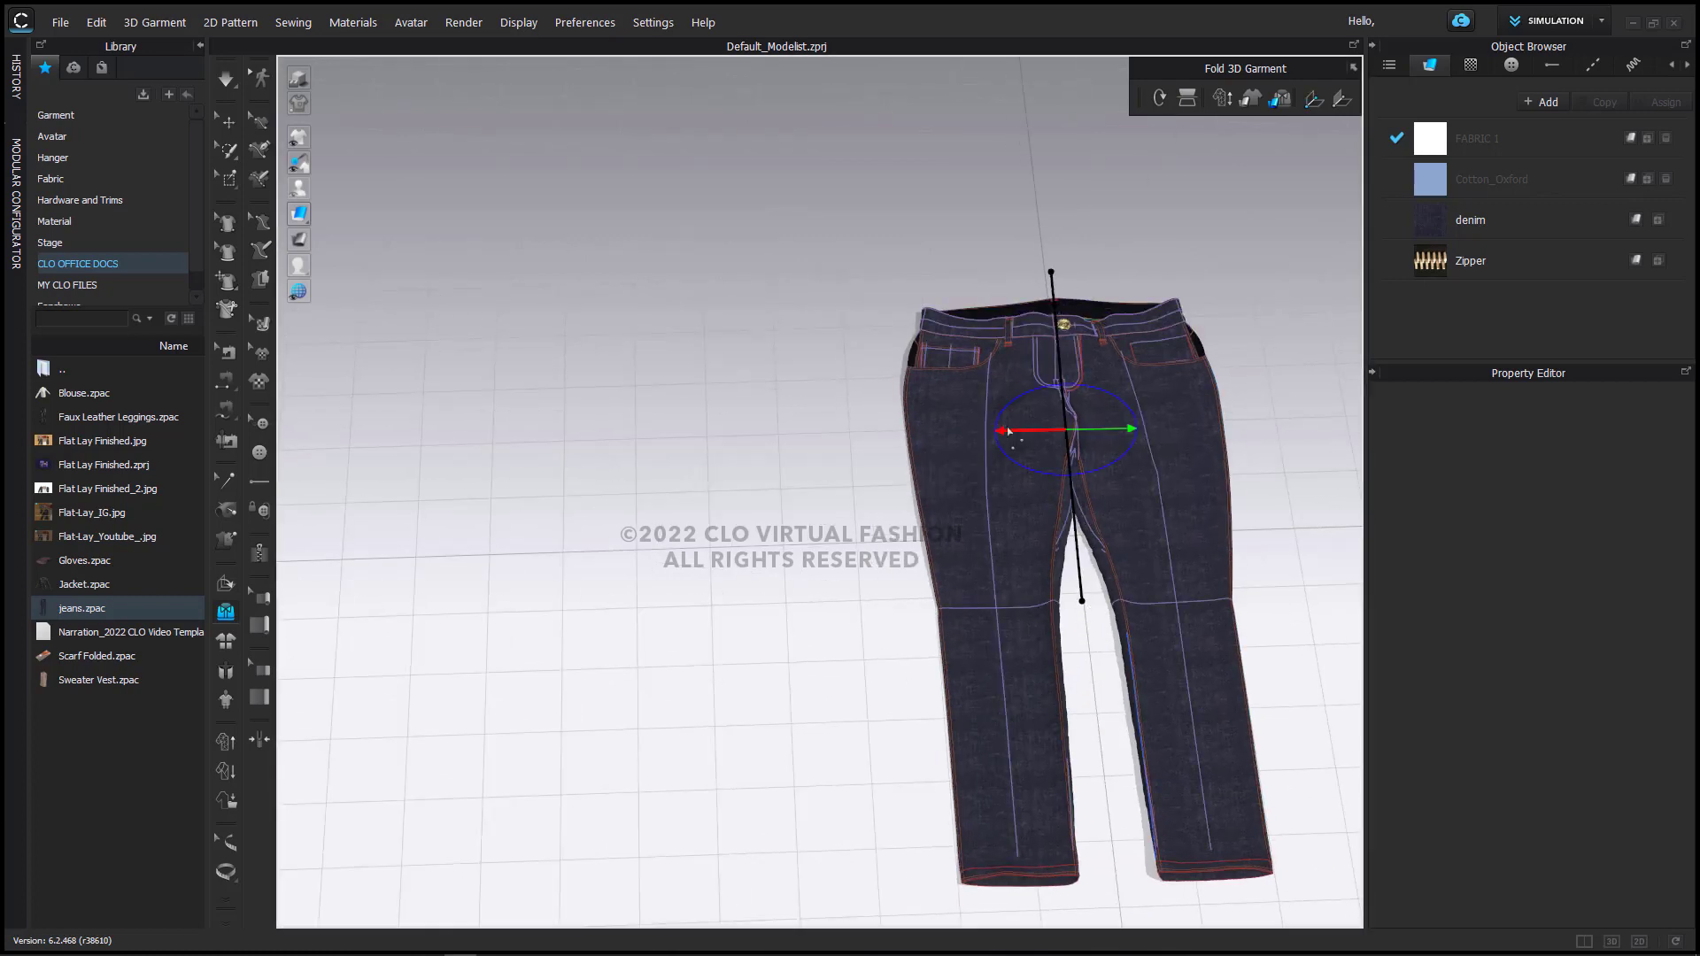
{"action": "left_click_drag", "start_coordinate": [1041, 393], "coordinate": [1210, 426]}
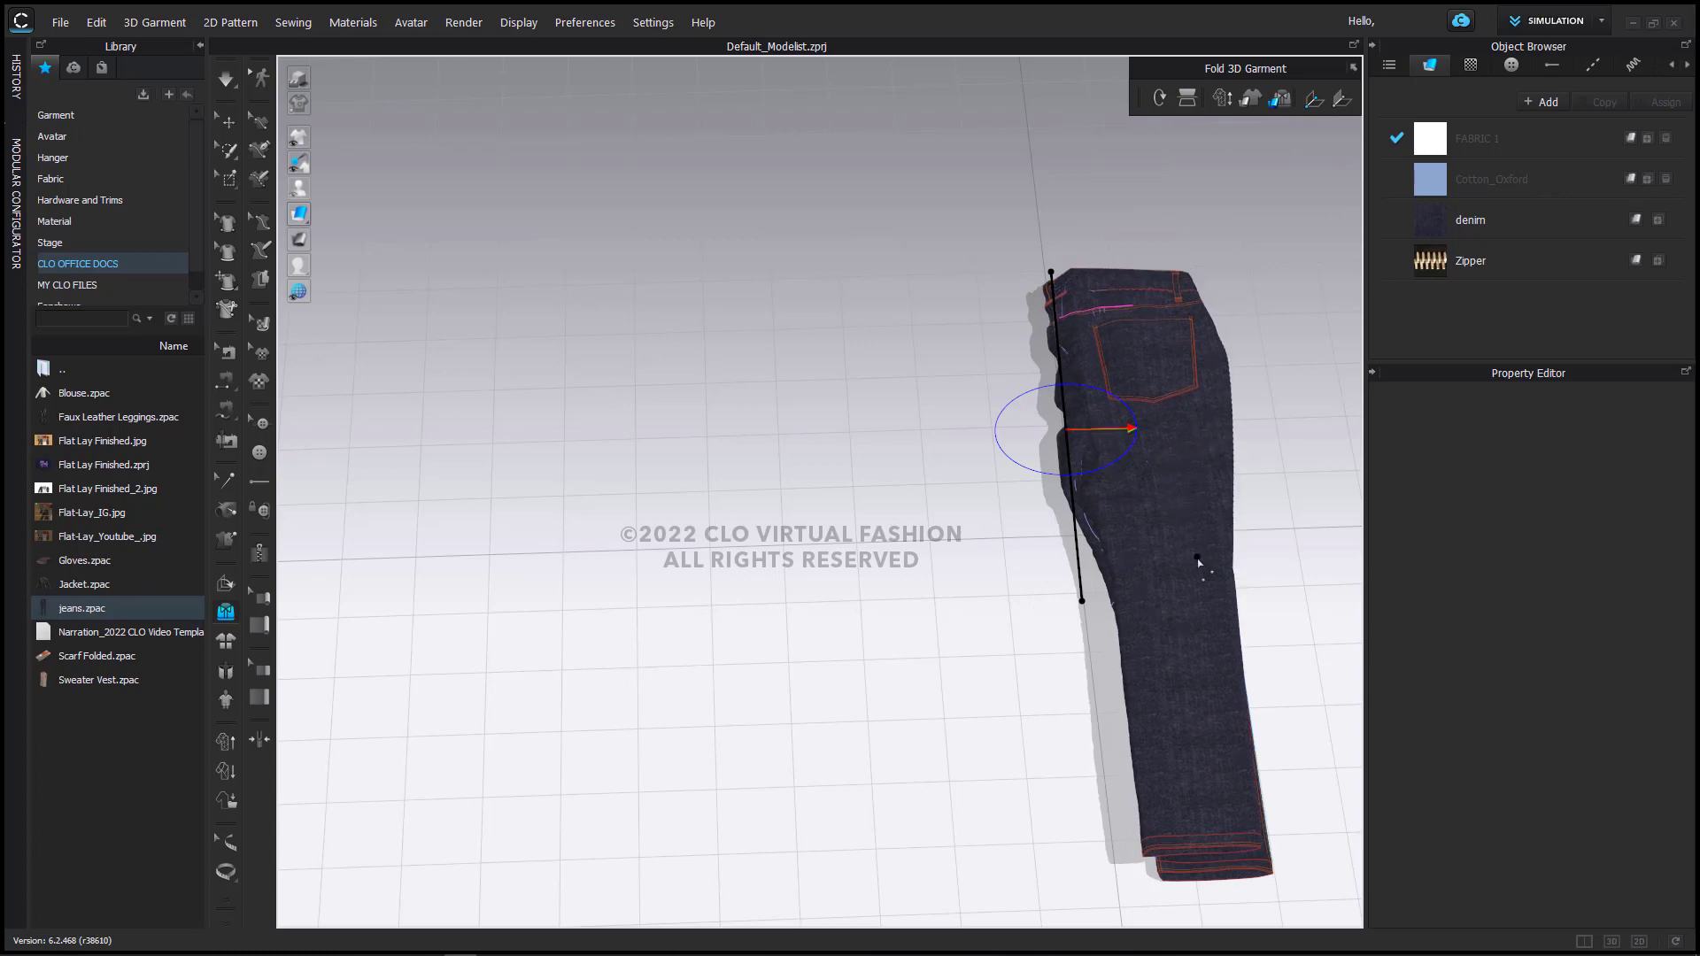
{"action": "key", "text": "q"}
{"action": "key", "text": "space"}
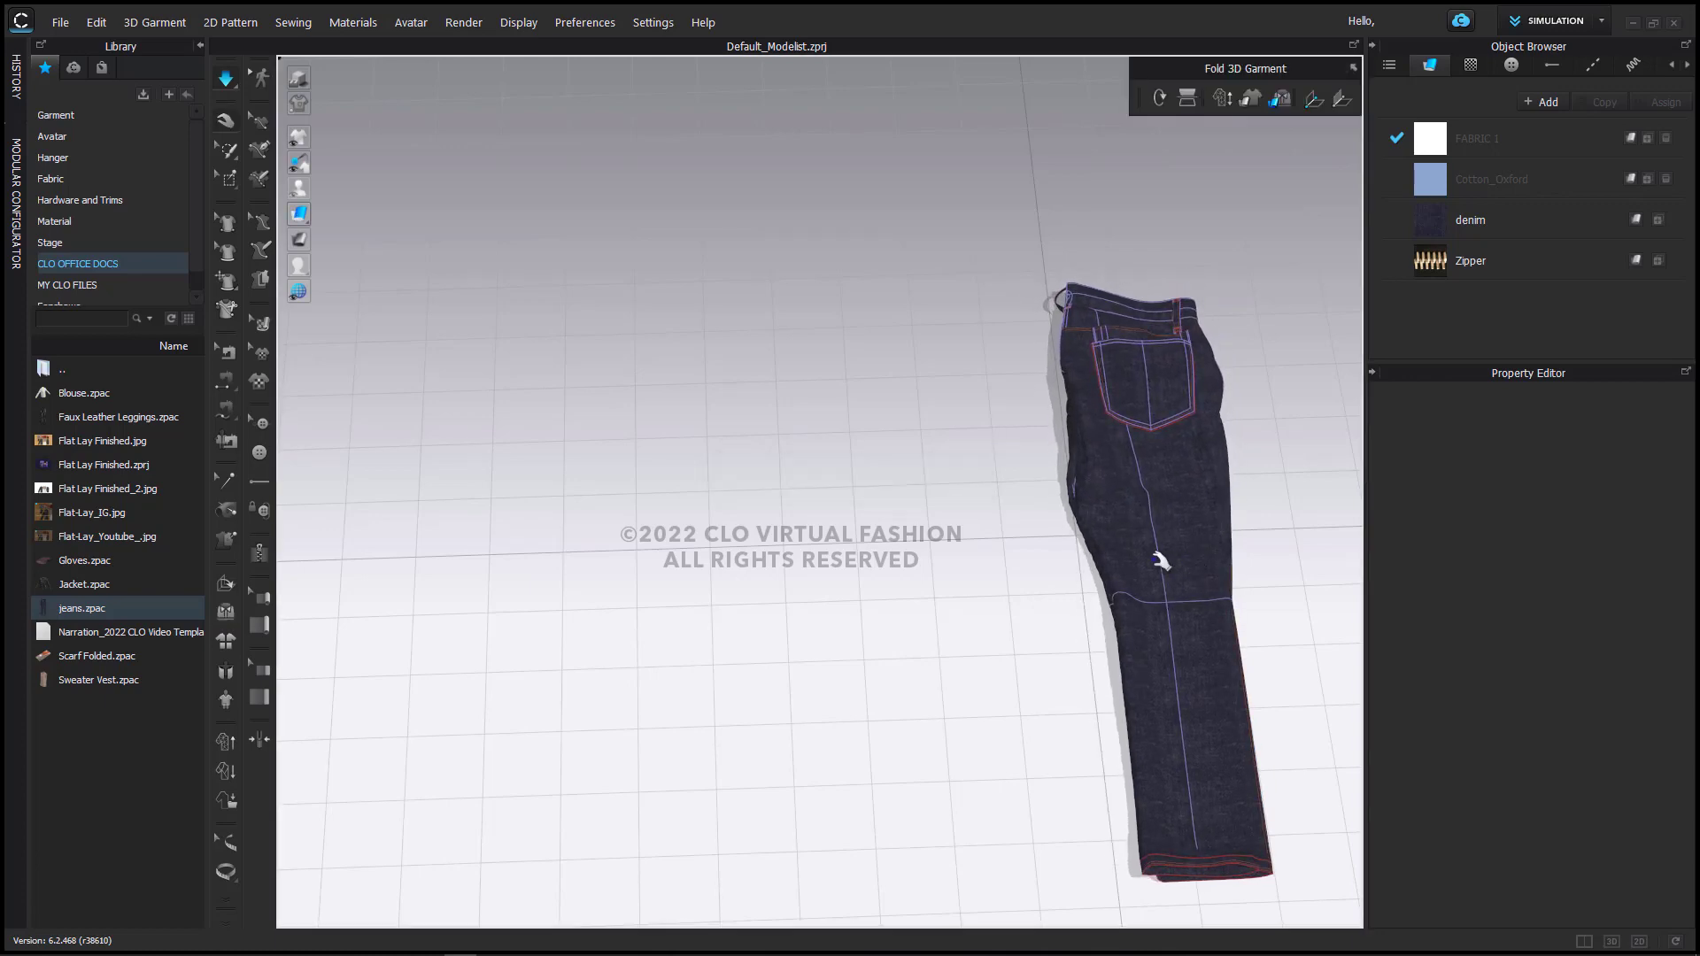
Step: Fold the jeans in half crosswise along a line near the knees, bringing the waistband over the leg hems
{"action": "right_click_drag", "start_coordinate": [991, 567], "coordinate": [1131, 558]}
{"action": "middle_click_drag", "start_coordinate": [1131, 558], "coordinate": [921, 678]}
{"action": "right_click_drag", "start_coordinate": [910, 652], "coordinate": [926, 634]}
{"action": "right_click_drag", "start_coordinate": [918, 561], "coordinate": [825, 652]}
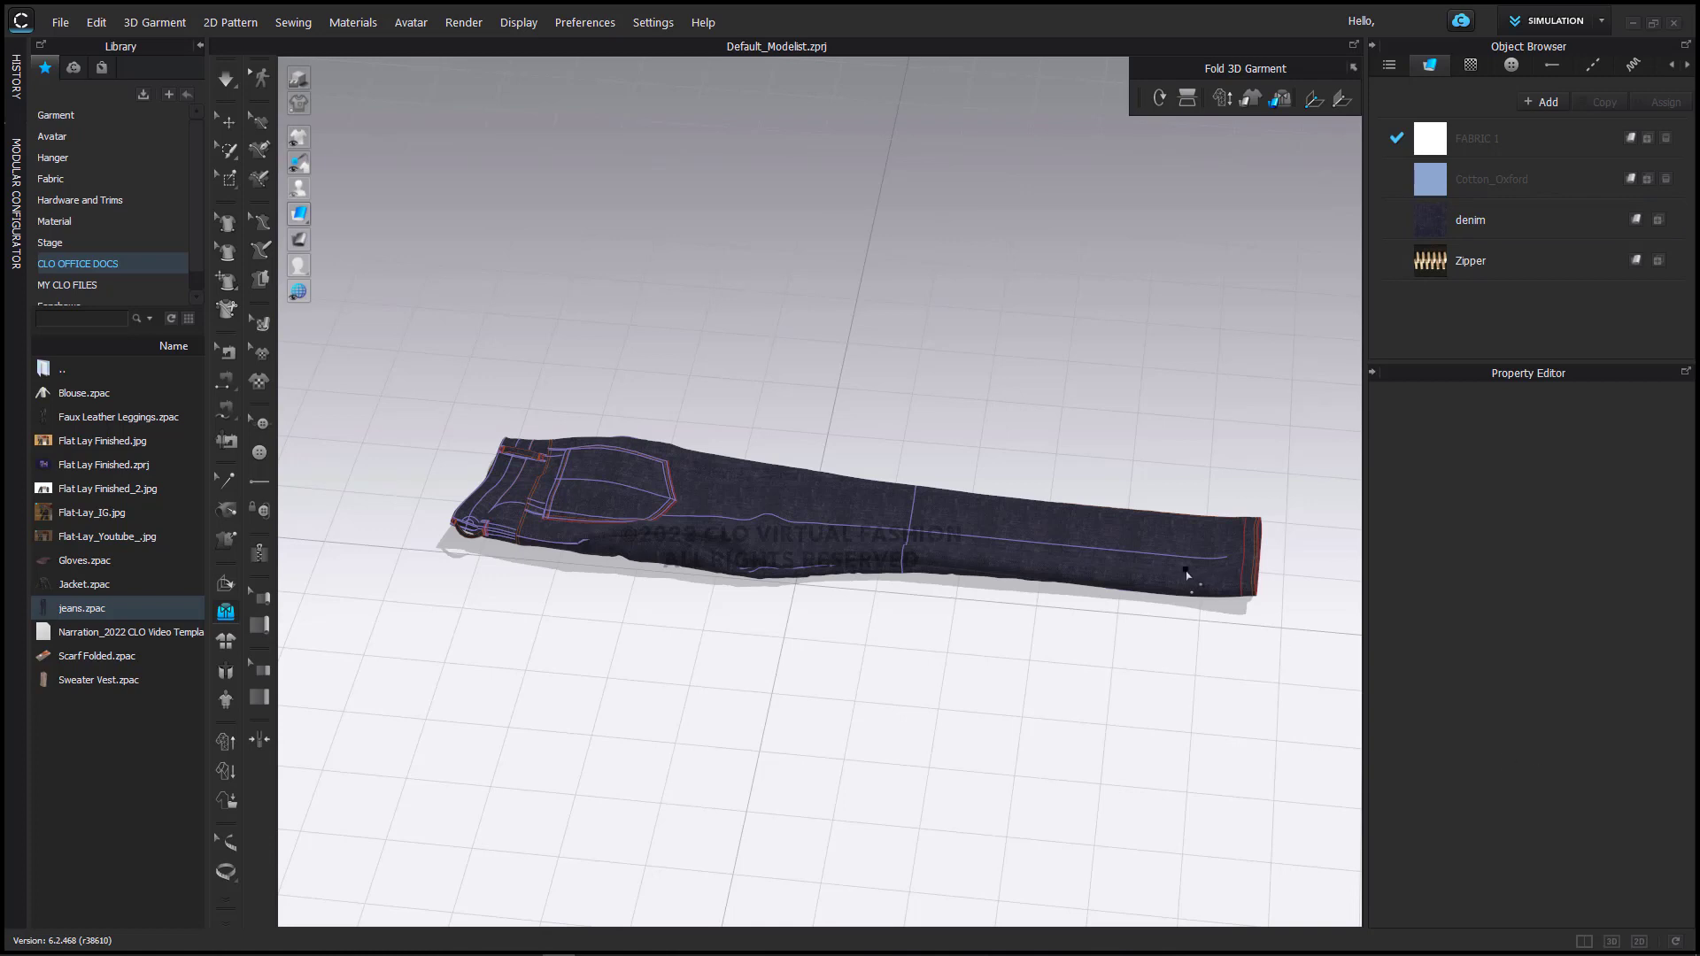
{"action": "right_click_drag", "start_coordinate": [800, 591], "coordinate": [812, 594]}
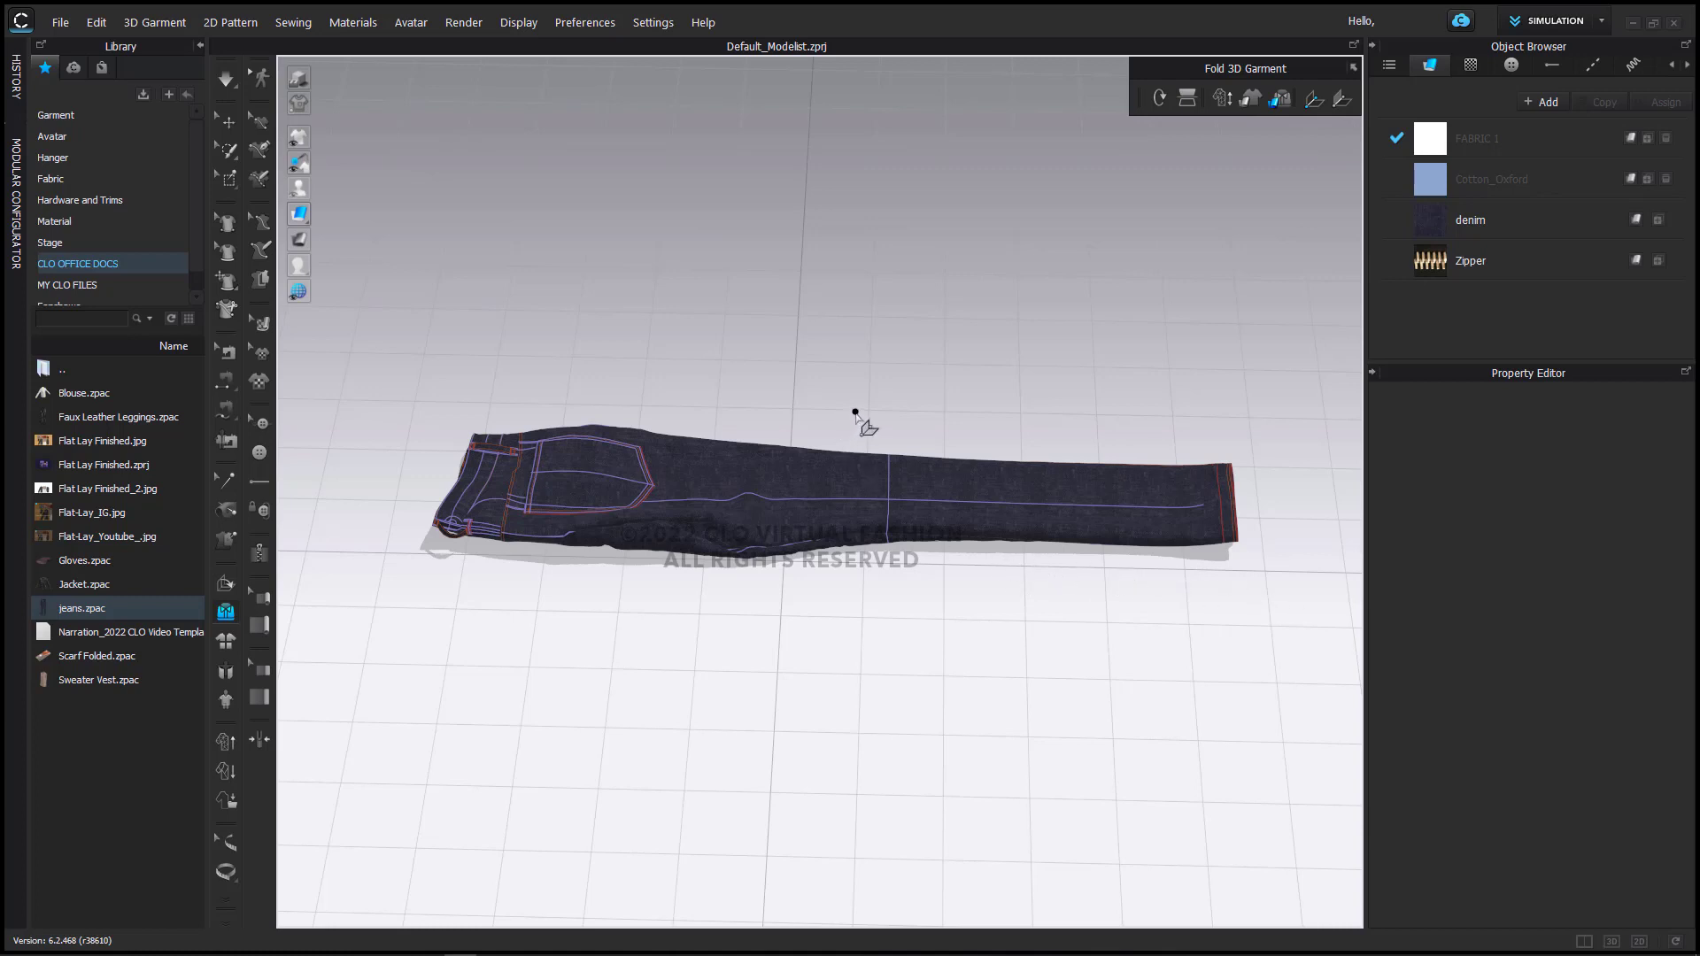
{"action": "left_click", "coordinate": [1318, 101]}
{"action": "mouse_move", "coordinate": [856, 420]}
{"action": "left_mouse_down"}
{"action": "mouse_move", "coordinate": [851, 577]}
{"action": "mouse_move", "coordinate": [833, 468]}
{"action": "mouse_move", "coordinate": [957, 481]}
{"action": "left_mouse_up"}
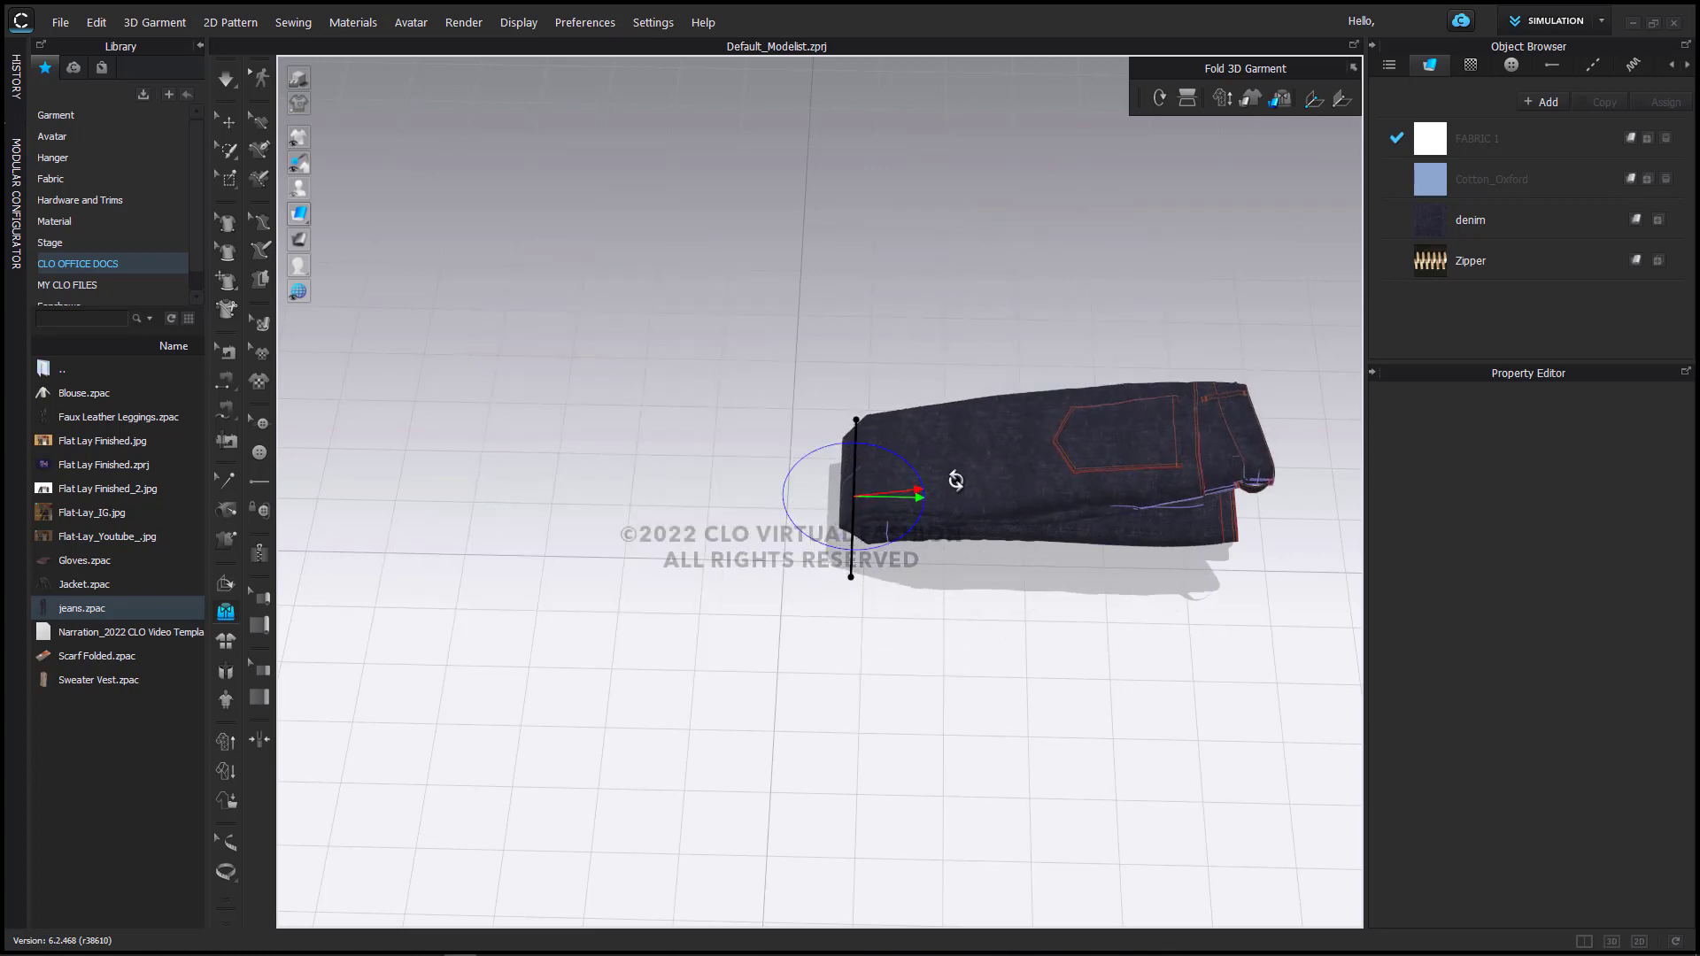
Step: Simulate the crosswise fold so the upper half of the jeans settles onto the legs
{"action": "right_click_drag", "start_coordinate": [1112, 610], "coordinate": [1097, 533]}
{"action": "key", "text": "space"}
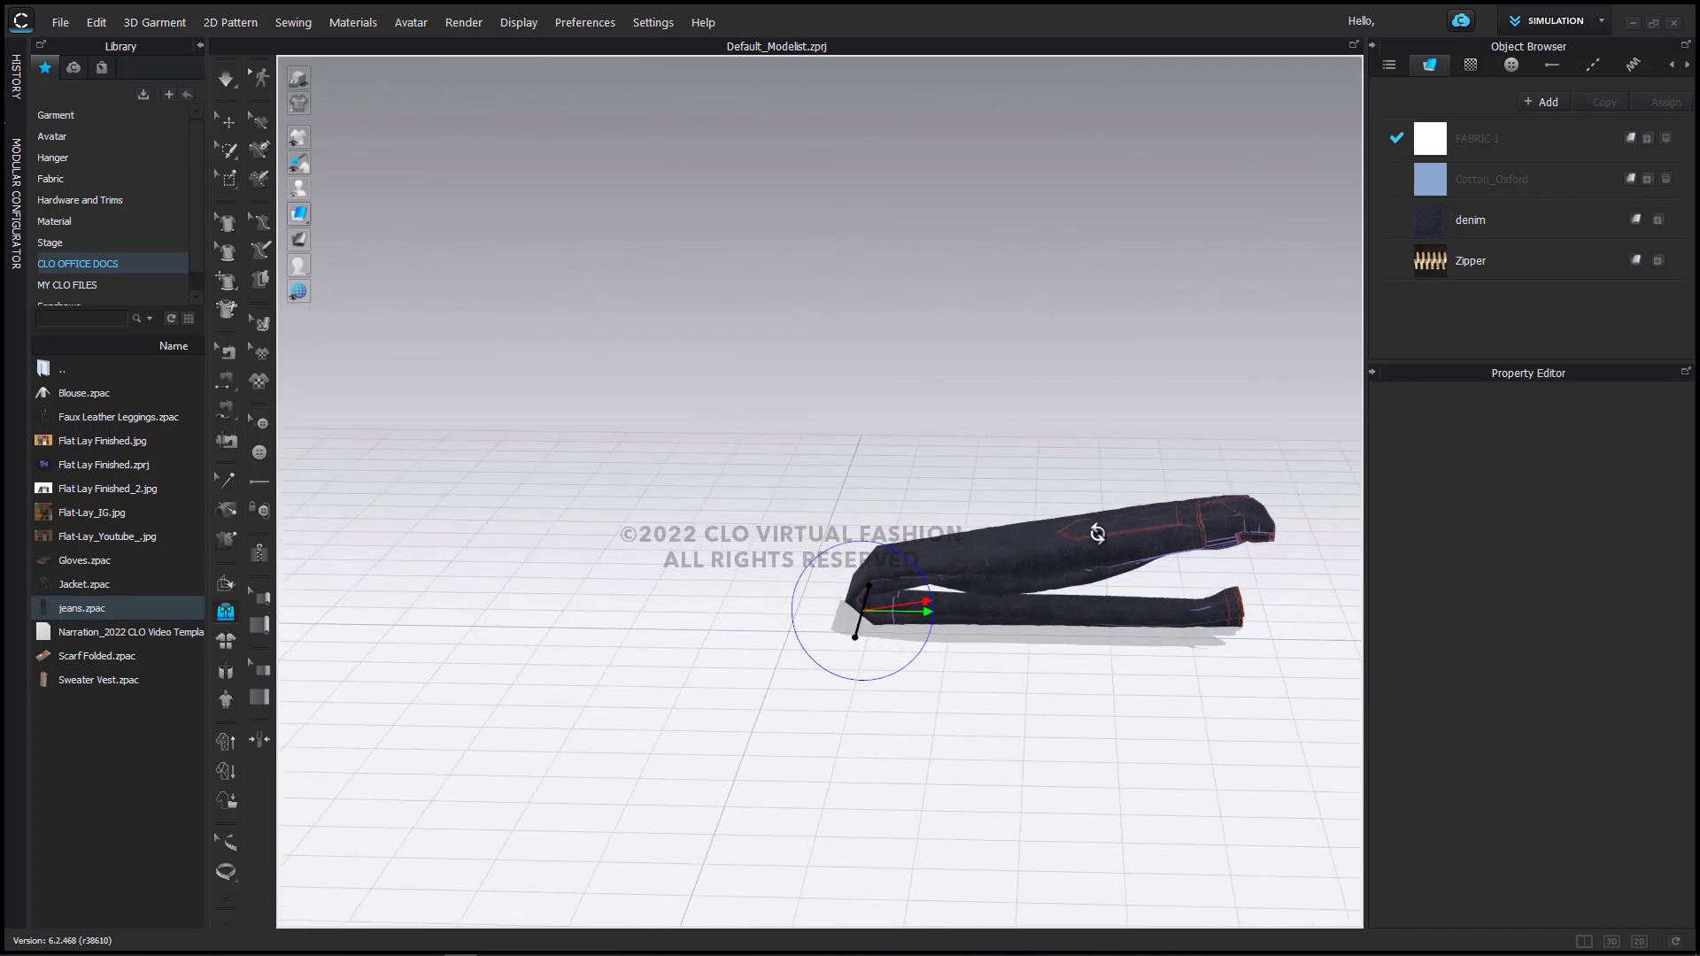
{"action": "key", "text": "space"}
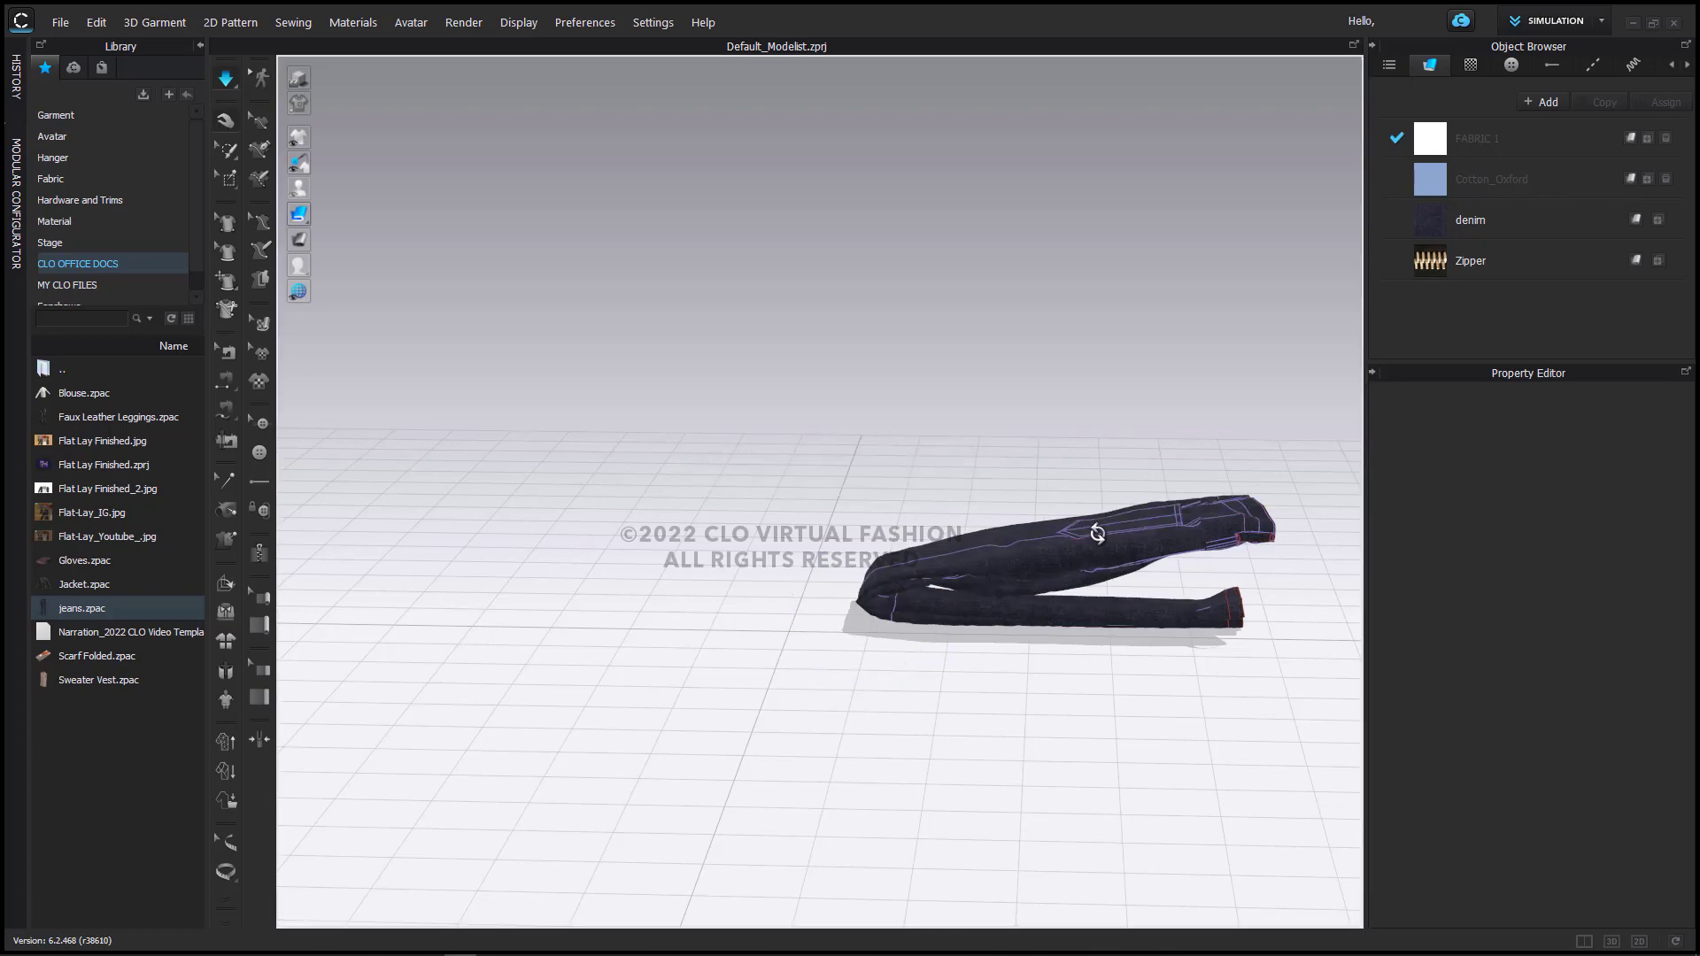
{"action": "right_click_drag", "start_coordinate": [1098, 534], "coordinate": [950, 611]}
{"action": "middle_click_drag", "start_coordinate": [699, 425], "coordinate": [809, 624]}
{"action": "scroll", "coordinate": [808, 622], "scroll_direction": "up", "scroll_amount": 3}
Step: Place a fold line on the face-down blouse, running from the right shoulder near the collar straight down past the hem
{"action": "left_click", "coordinate": [225, 611]}
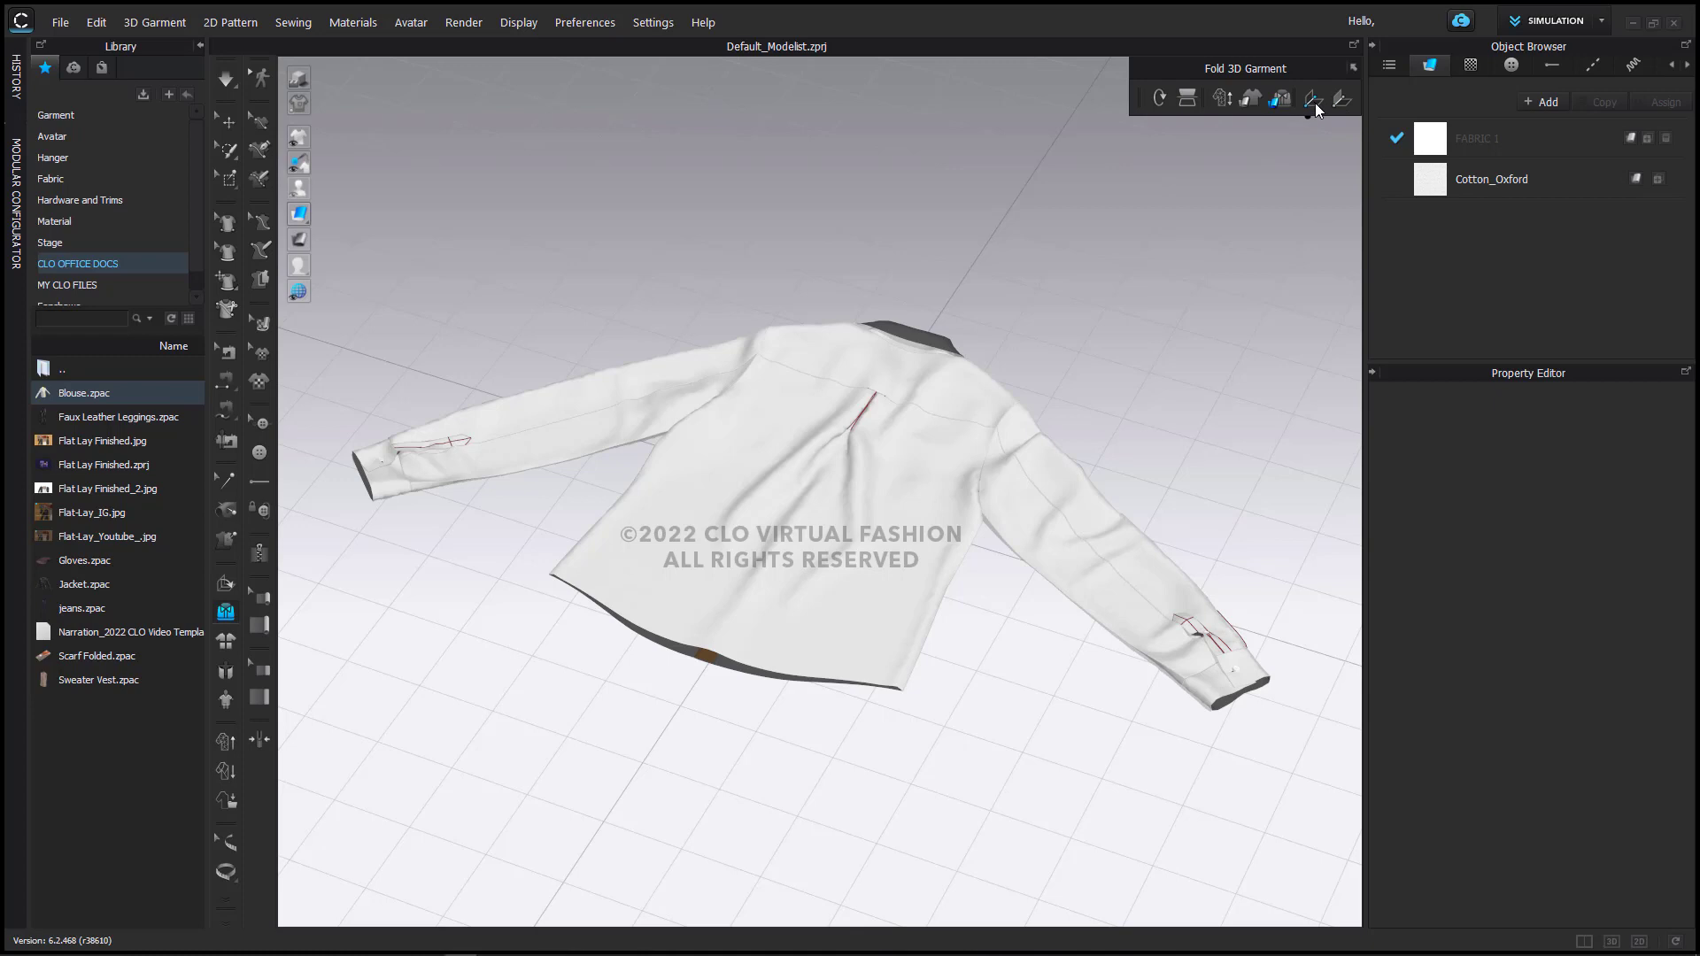
{"action": "right_click_drag", "start_coordinate": [1061, 300], "coordinate": [1095, 390]}
{"action": "scroll", "coordinate": [1120, 398], "scroll_direction": "up", "scroll_amount": 3}
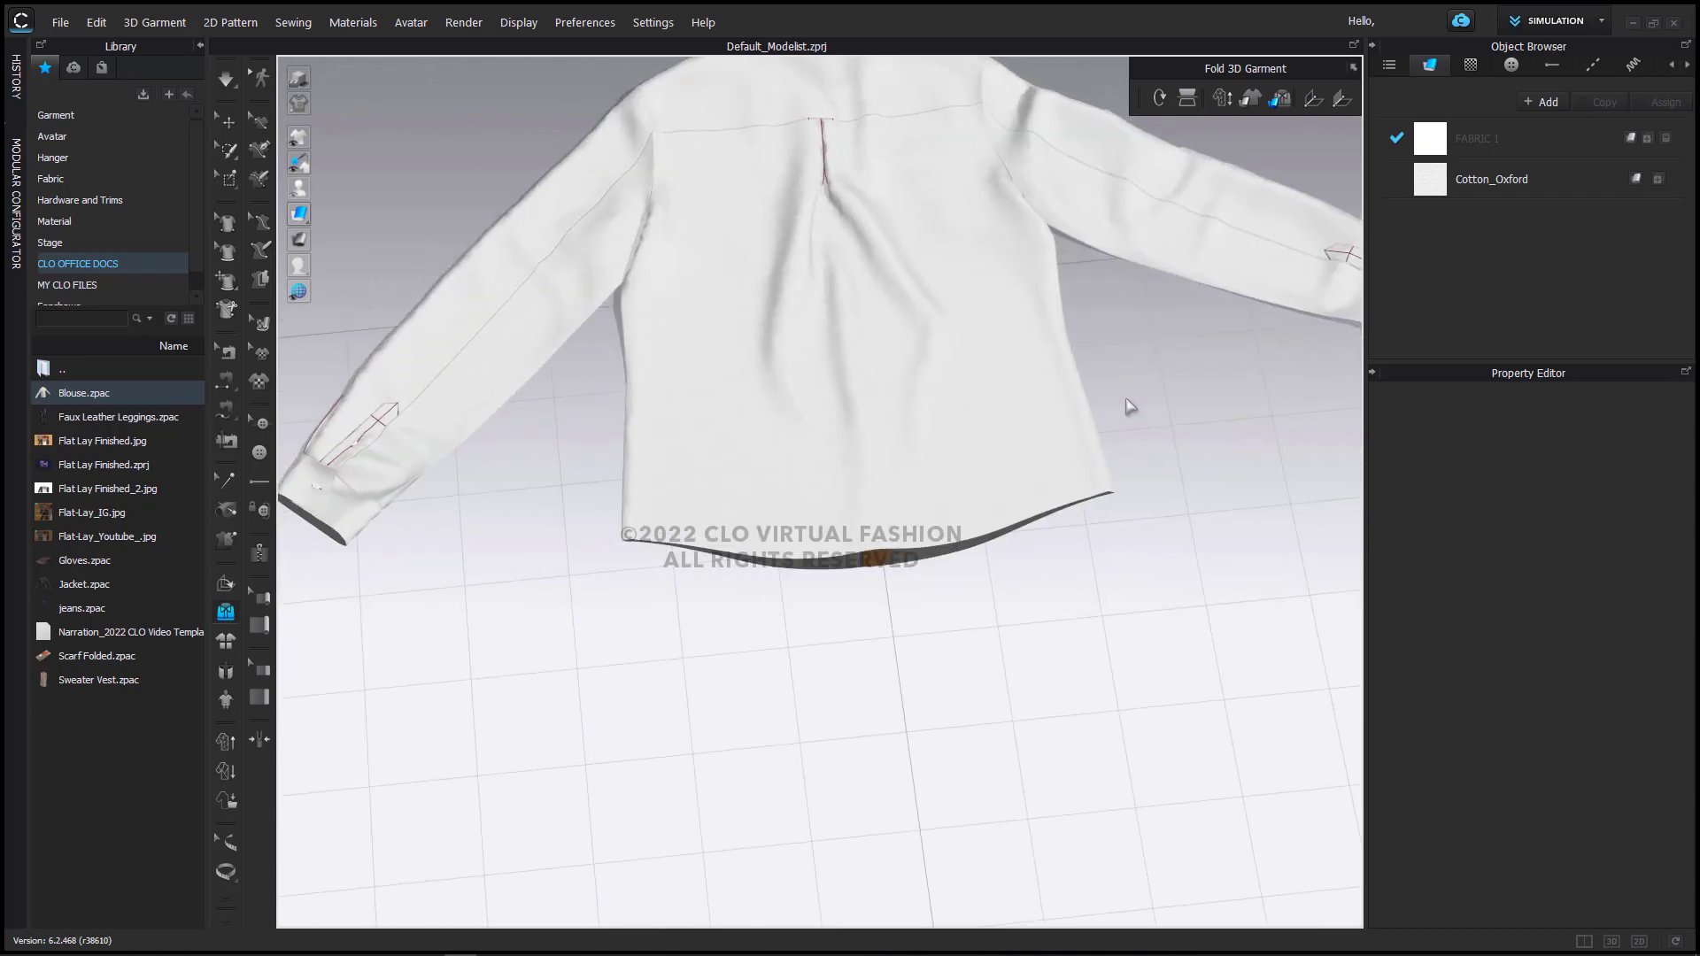
{"action": "middle_click_drag", "start_coordinate": [1241, 254], "coordinate": [1302, 596]}
{"action": "scroll", "coordinate": [1233, 496], "scroll_direction": "up", "scroll_amount": 1}
{"action": "middle_click_drag", "start_coordinate": [1229, 386], "coordinate": [1203, 554]}
{"action": "right_click_drag", "start_coordinate": [1204, 553], "coordinate": [1151, 473]}
{"action": "right_click_drag", "start_coordinate": [1146, 353], "coordinate": [1075, 380]}
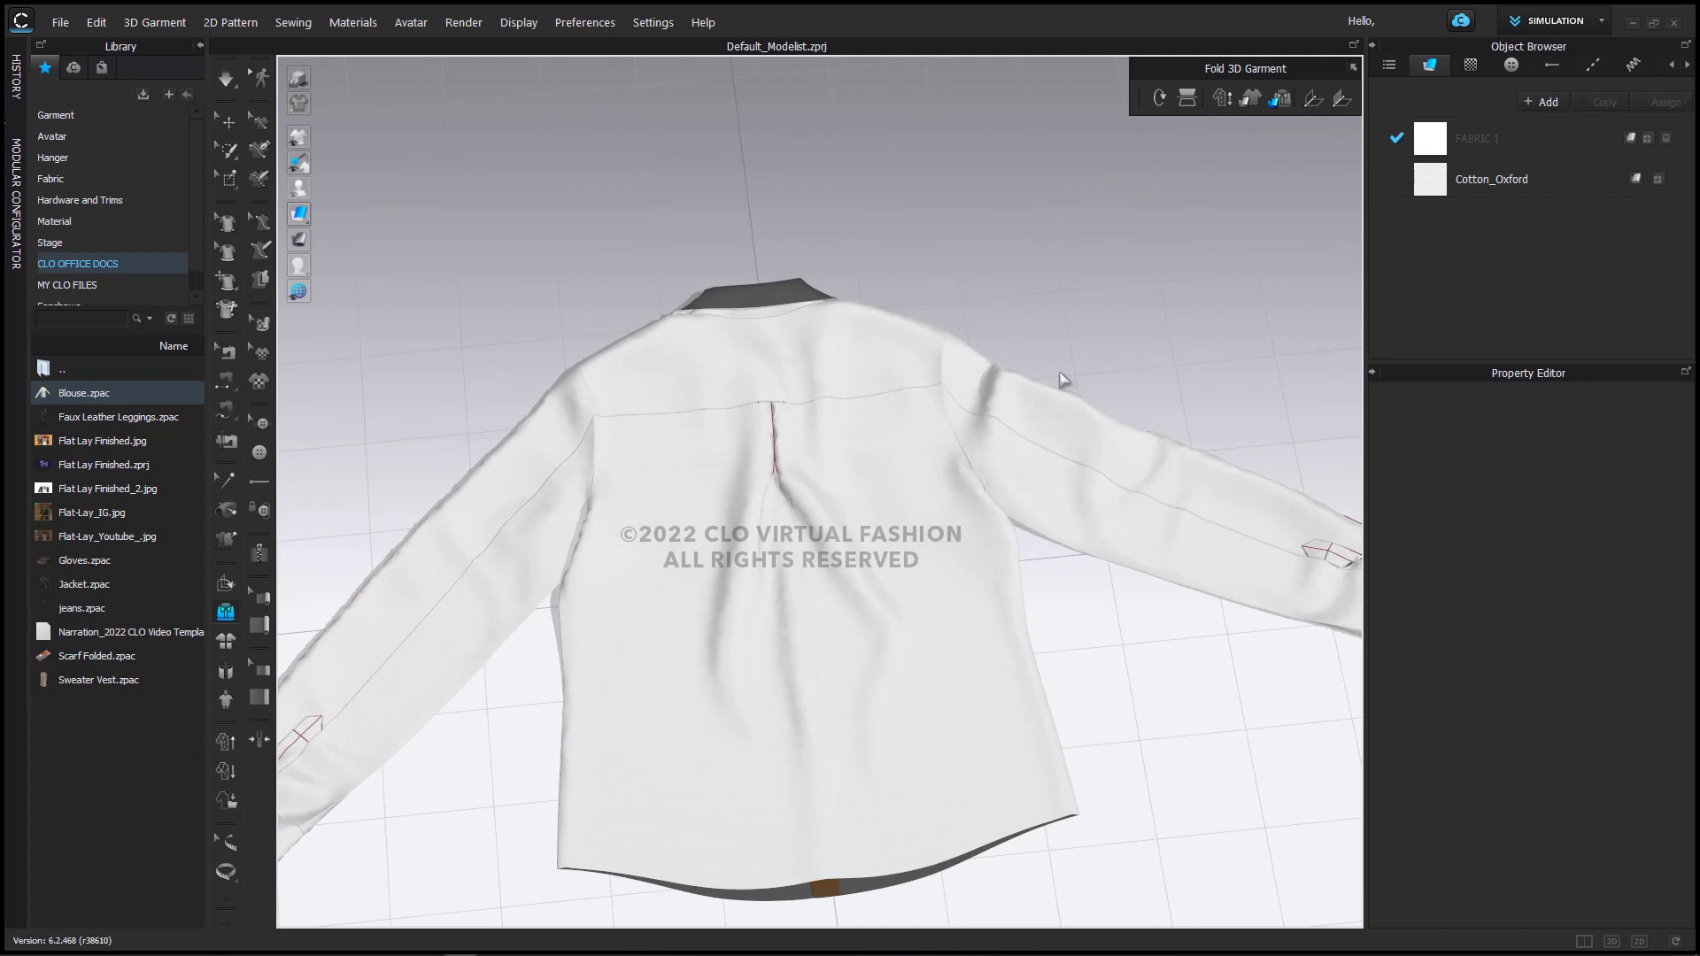
{"action": "left_click", "coordinate": [1315, 101]}
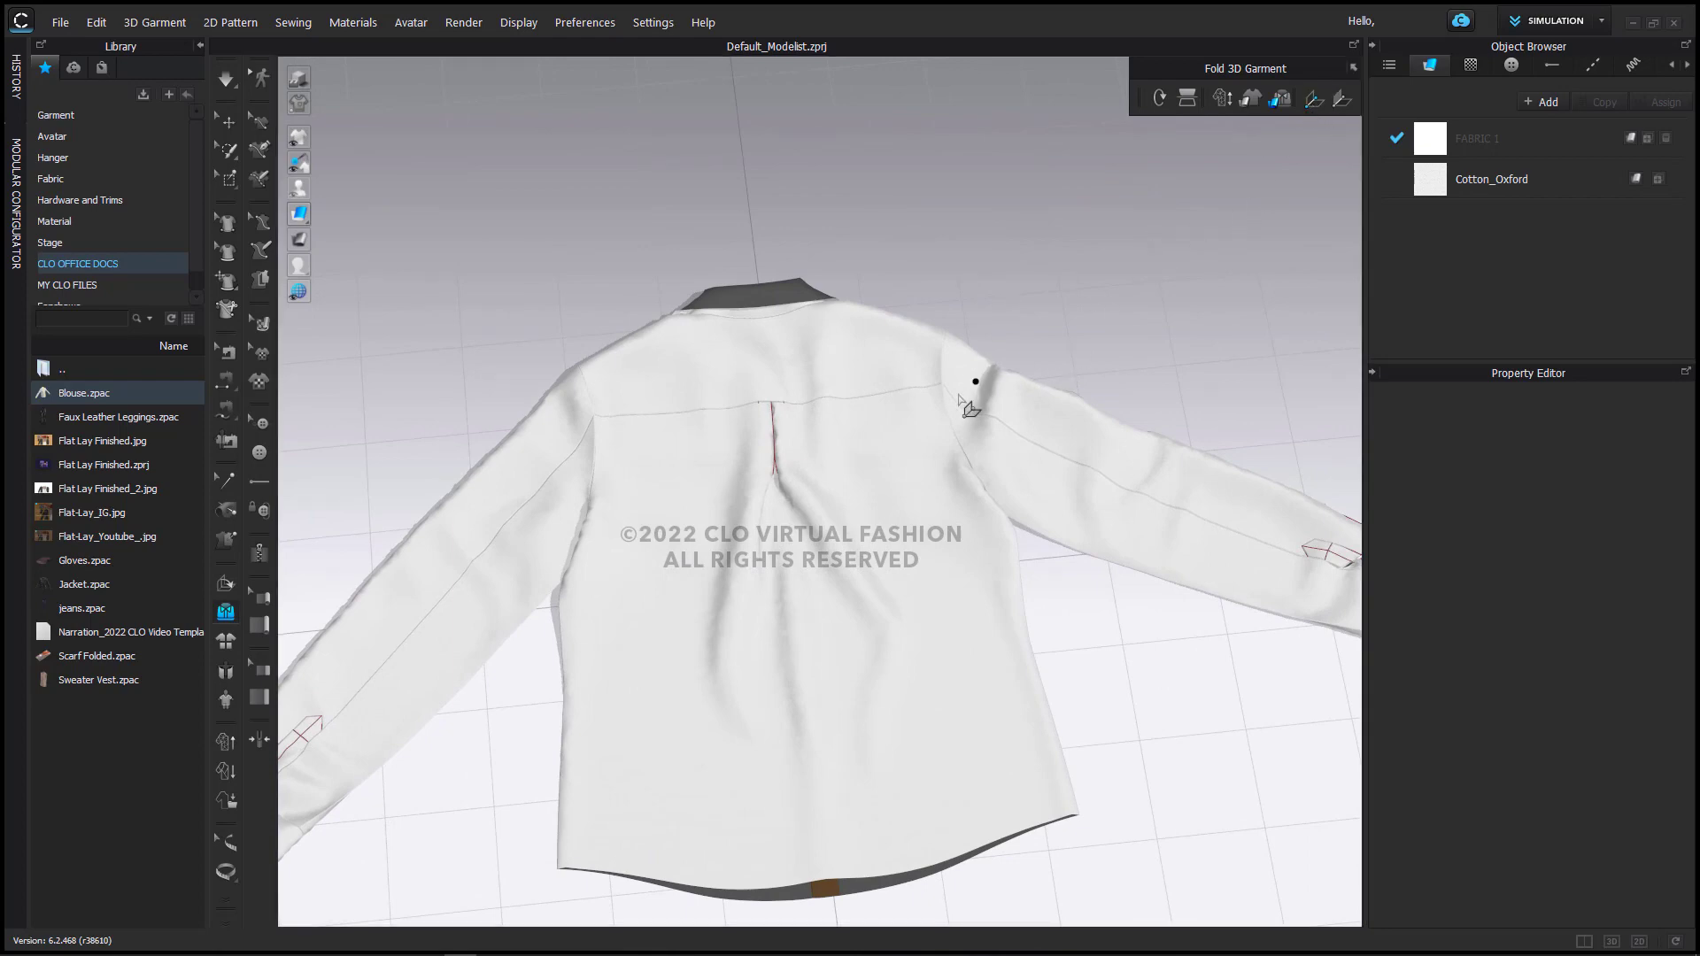
{"action": "left_click", "coordinate": [1048, 524]}
{"action": "right_click_drag", "start_coordinate": [1057, 547], "coordinate": [1017, 554]}
{"action": "middle_click_drag", "start_coordinate": [1029, 357], "coordinate": [1135, 541]}
{"action": "right_click_drag", "start_coordinate": [1134, 541], "coordinate": [1028, 363]}
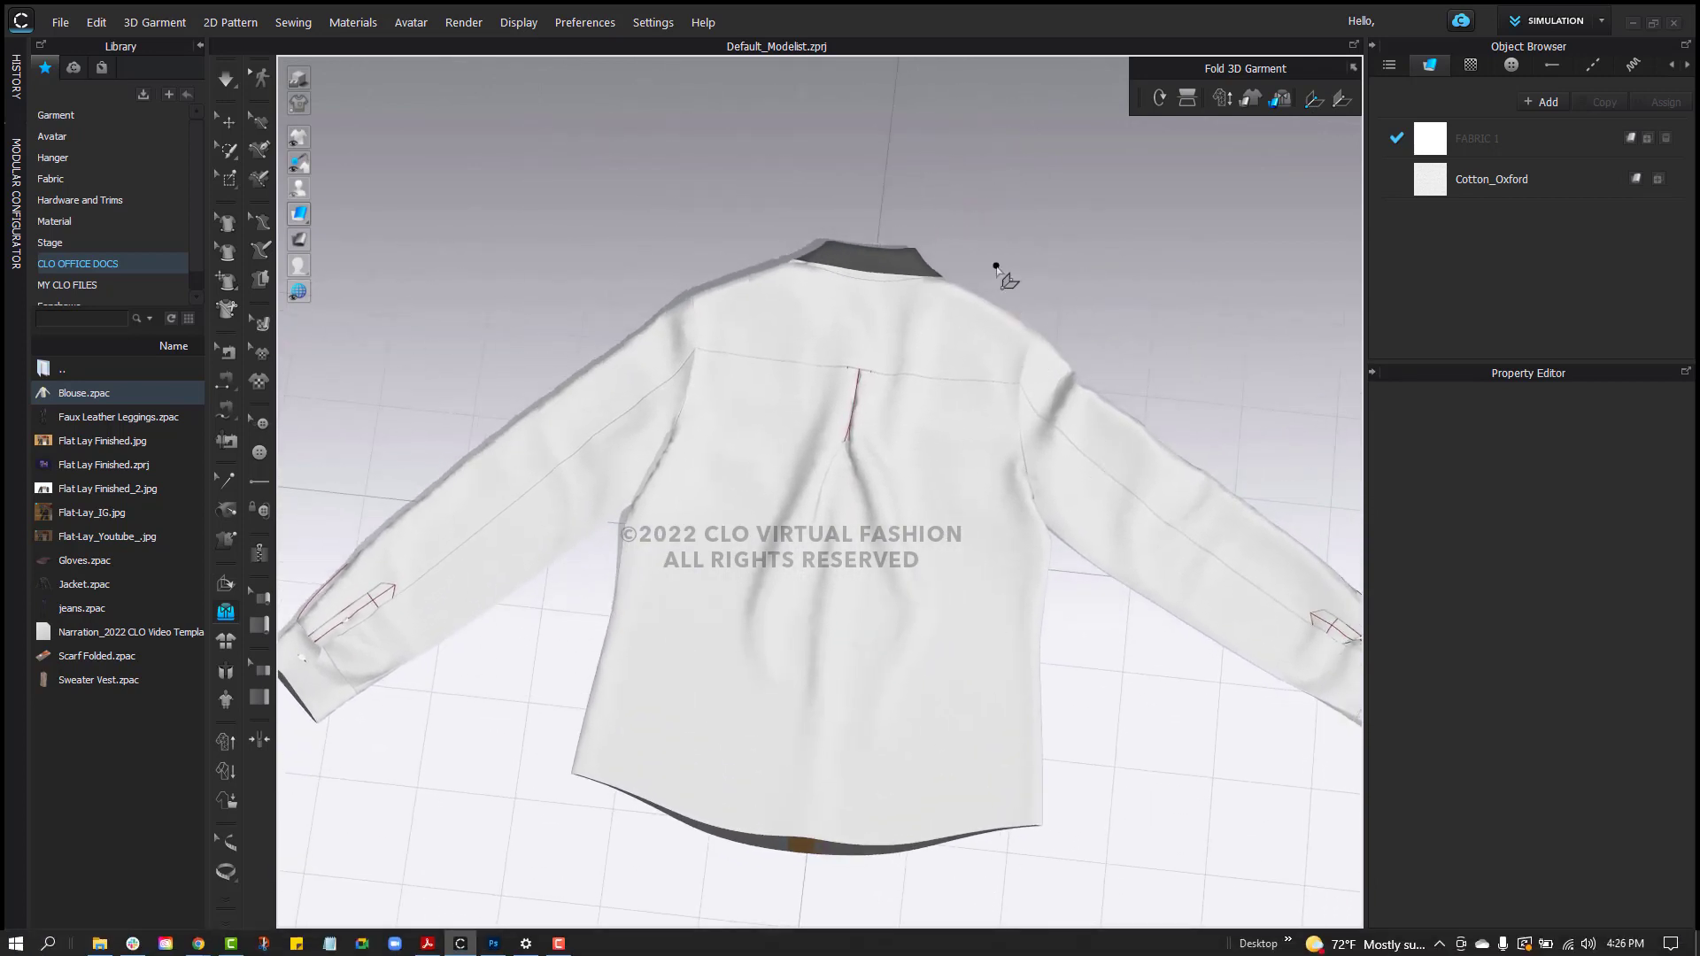
{"action": "mouse_move", "coordinate": [1004, 294]}
{"action": "left_mouse_down"}
{"action": "mouse_move", "coordinate": [968, 788]}
{"action": "mouse_move", "coordinate": [934, 910]}
{"action": "mouse_move", "coordinate": [938, 897]}
{"action": "left_mouse_up"}
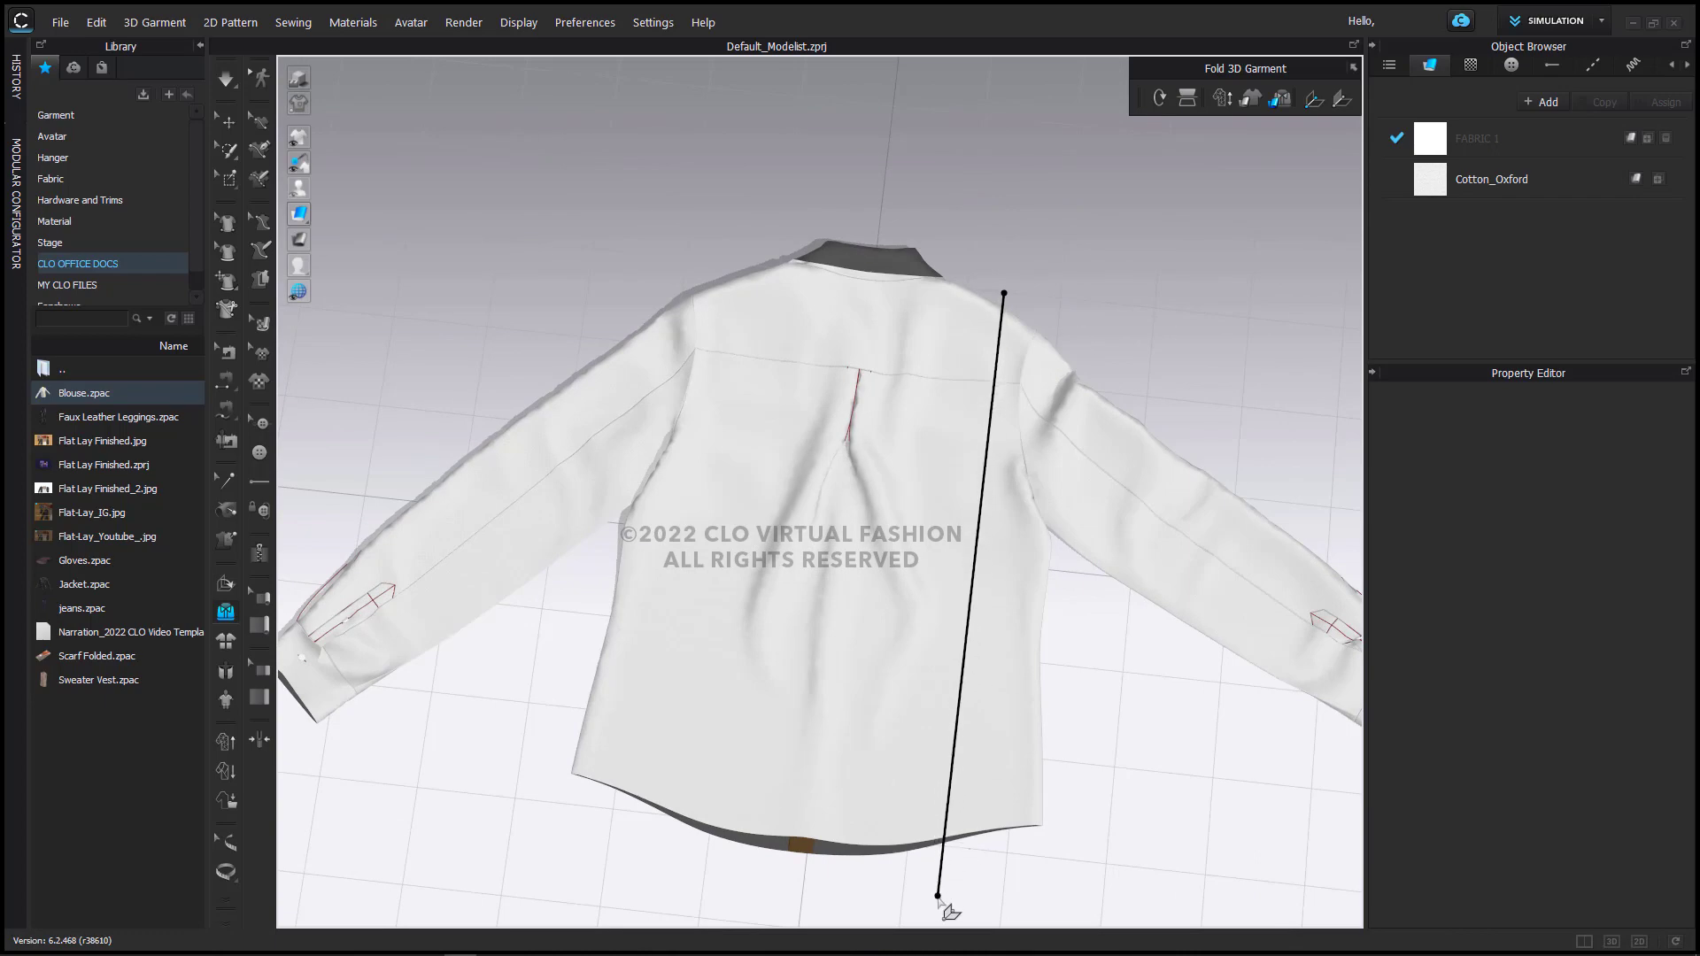
{"action": "left_click", "coordinate": [938, 896]}
Step: Fold the right side and sleeve over the blouse's back along the line, and simulate the fold
{"action": "right_click_drag", "start_coordinate": [1054, 797], "coordinate": [1096, 725]}
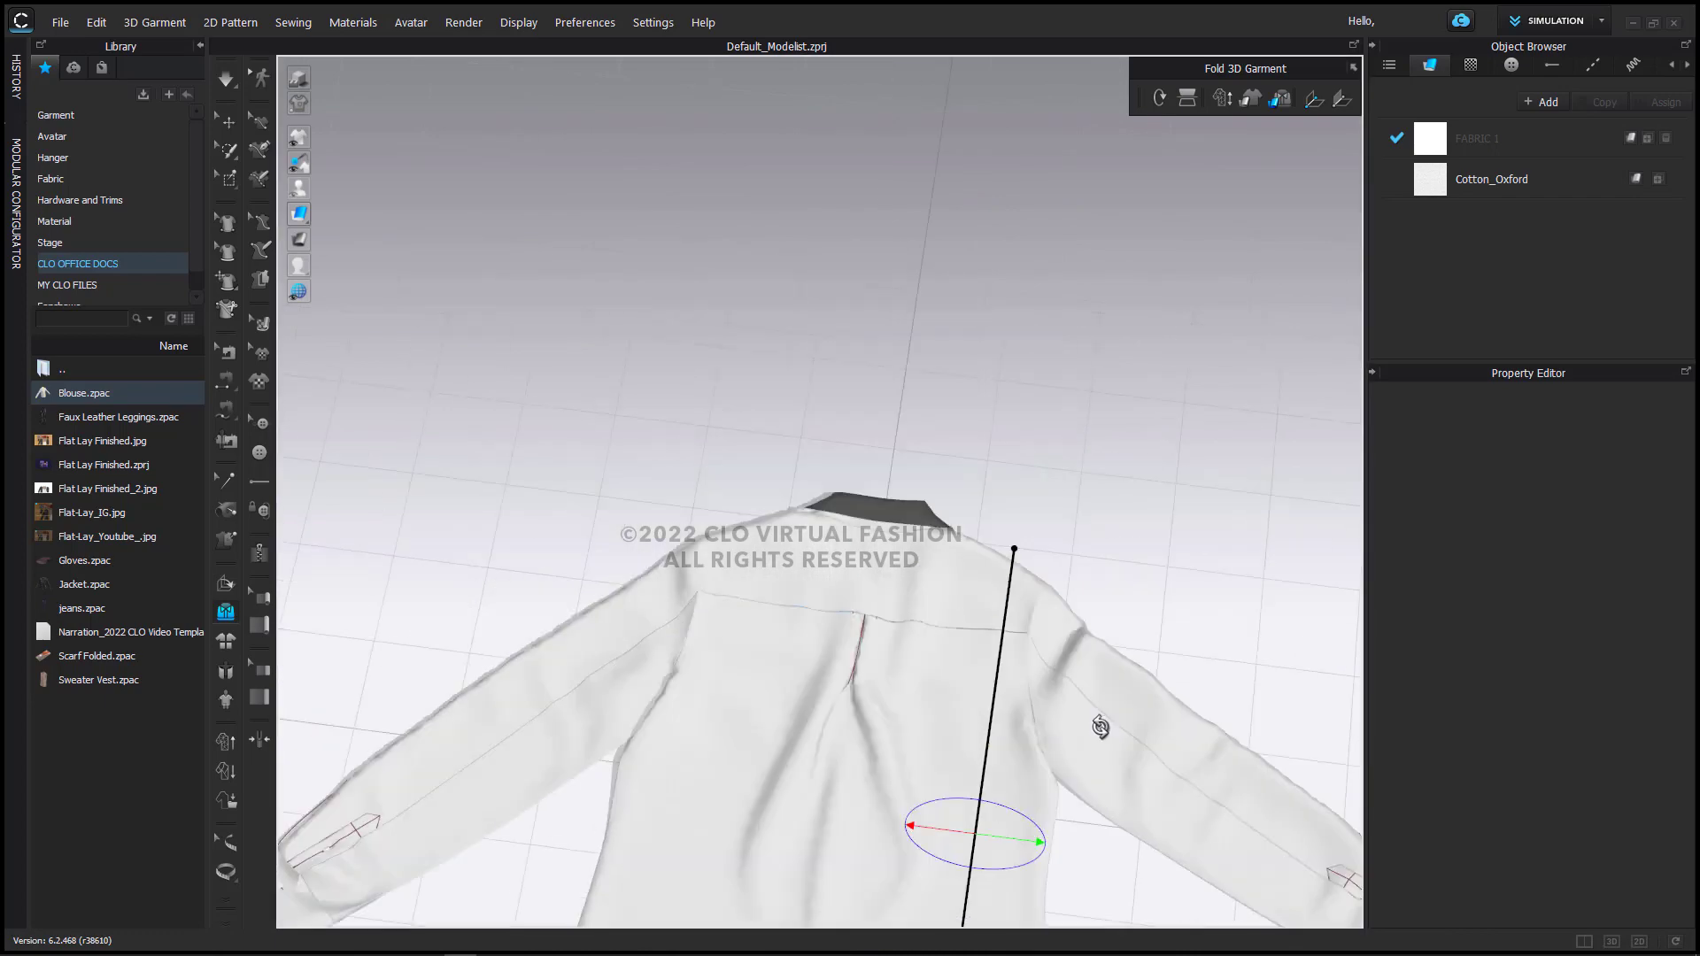
{"action": "middle_click_drag", "start_coordinate": [1096, 726], "coordinate": [1074, 330]}
{"action": "left_click_drag", "start_coordinate": [1014, 466], "coordinate": [875, 432]}
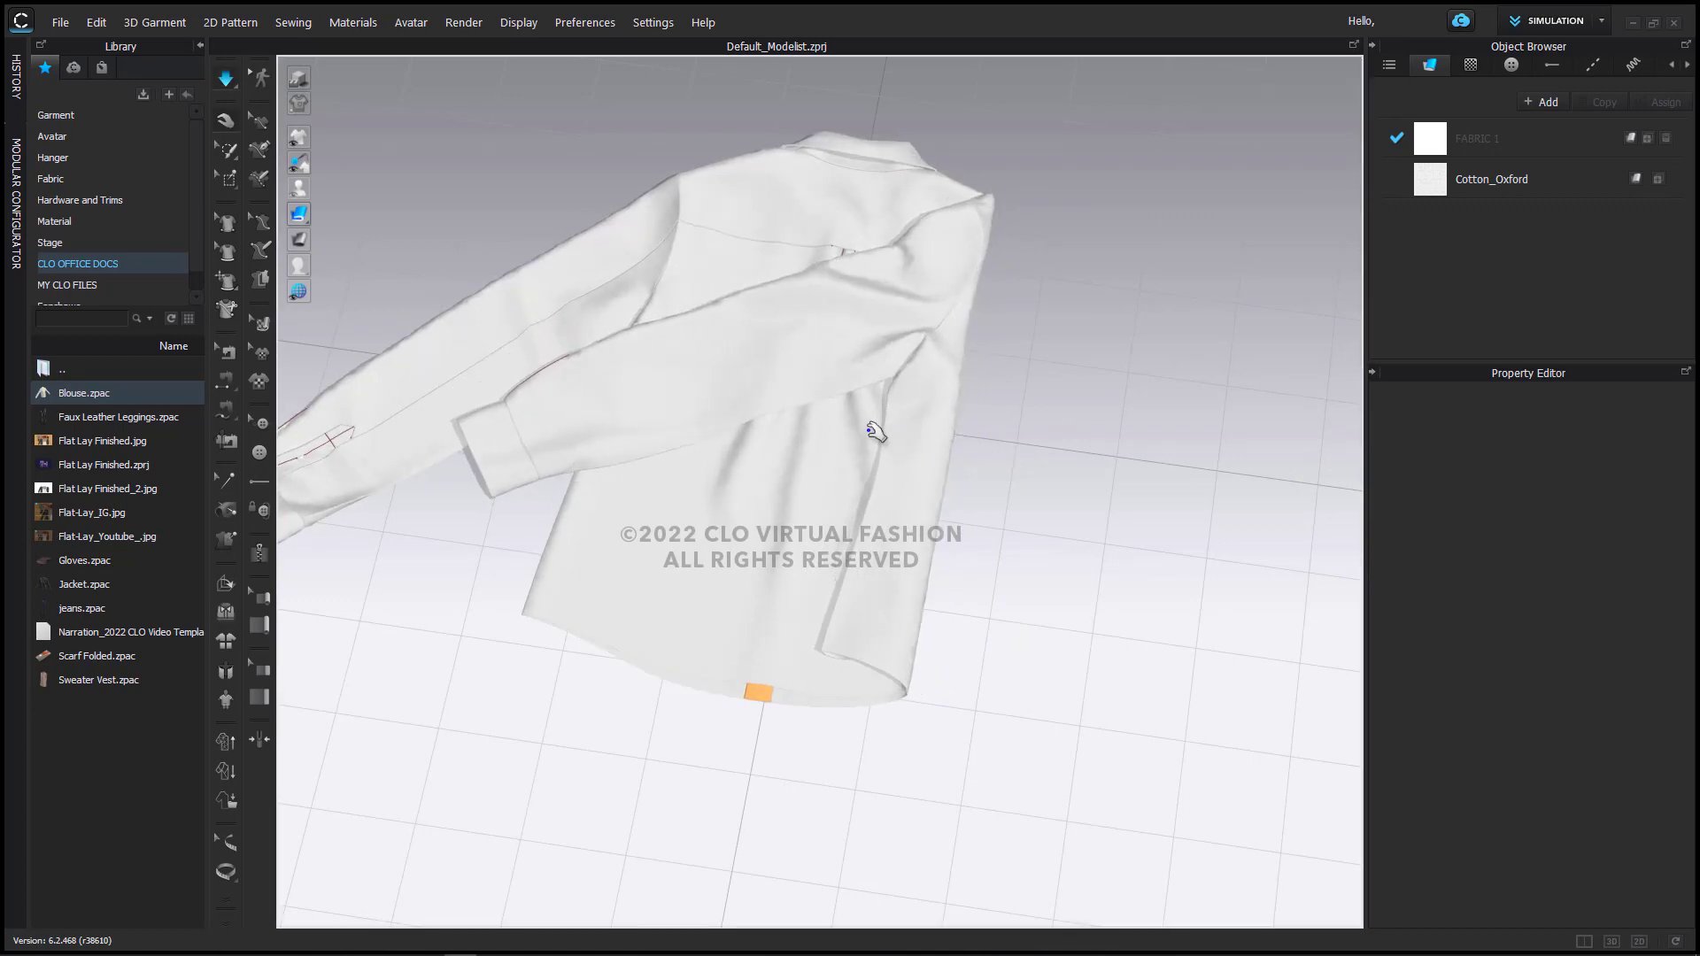
{"action": "key", "text": "space"}
{"action": "left_click", "coordinate": [901, 337]}
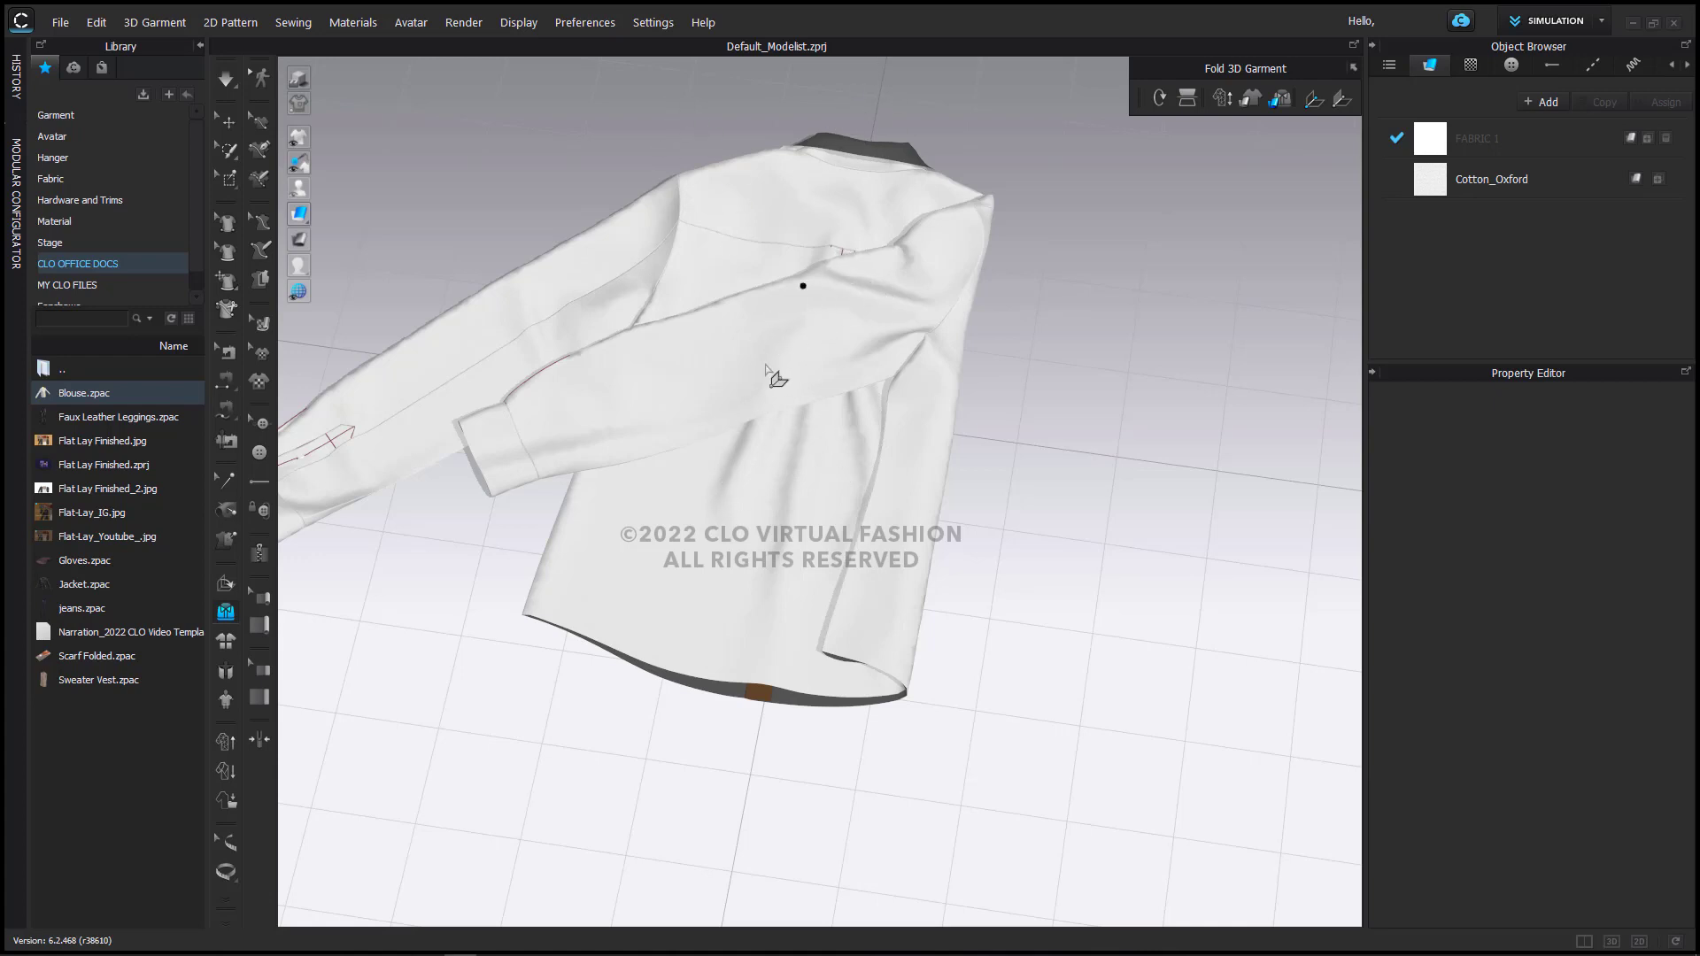
{"action": "middle_click_drag", "start_coordinate": [708, 589], "coordinate": [734, 623]}
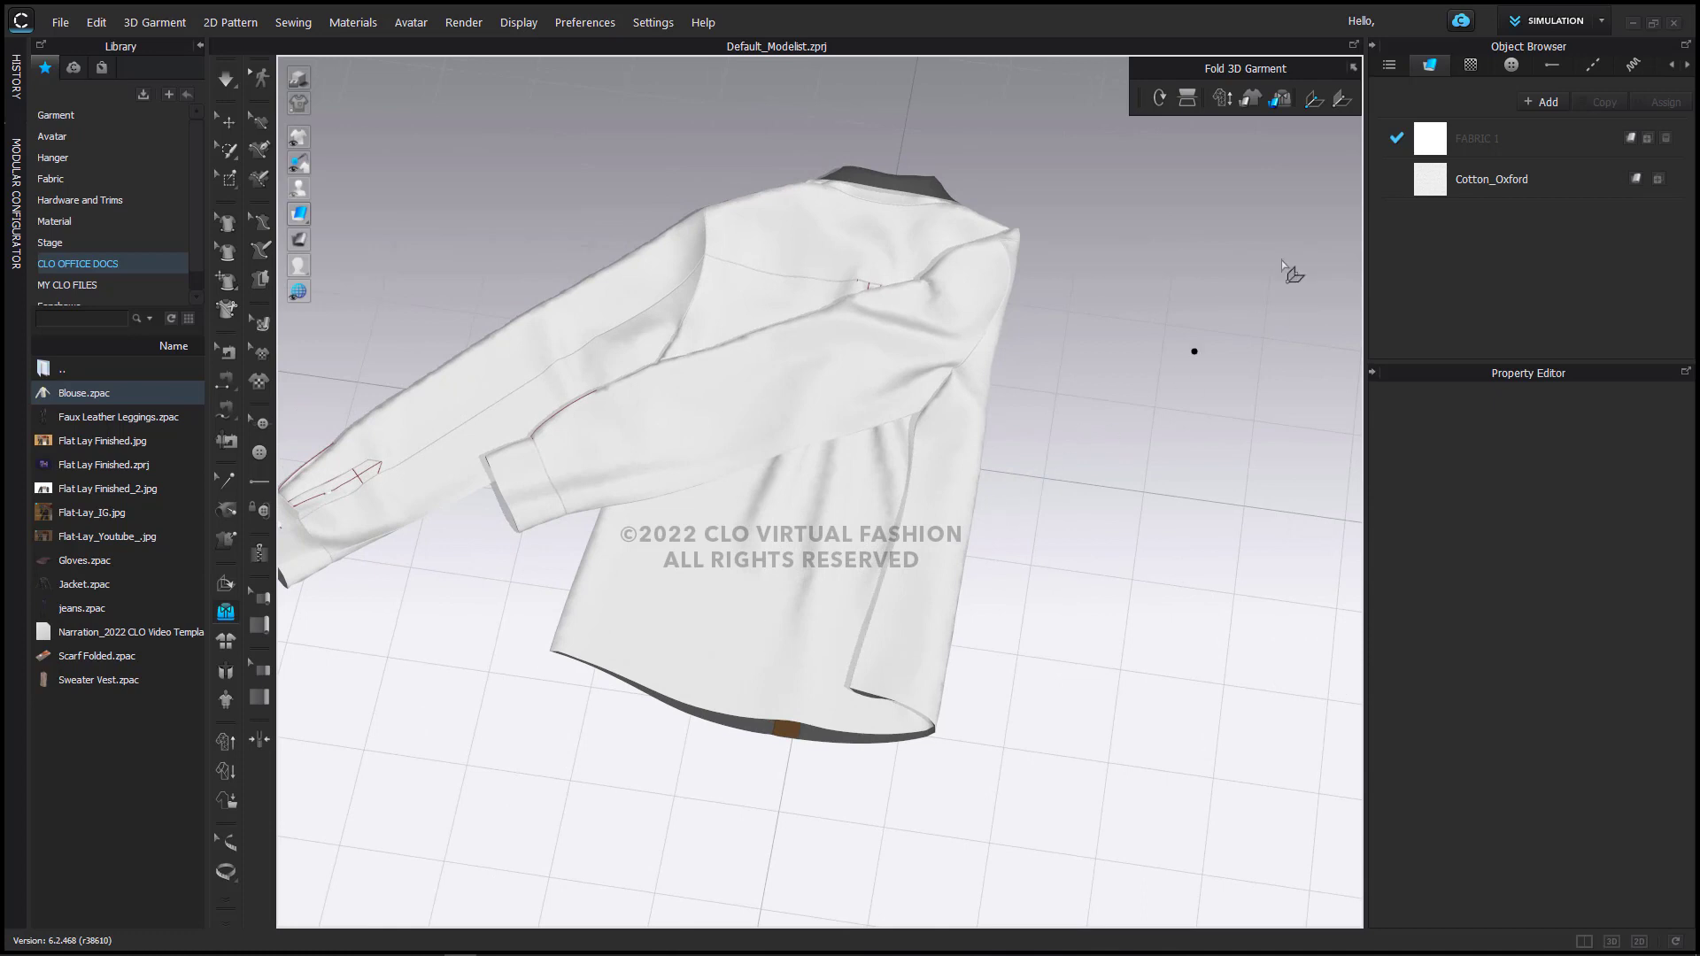
Step: Select the folded right sleeve, including its placket and cuff pieces, as the patterns for Fold (Selected)
{"action": "left_click", "coordinate": [1344, 103]}
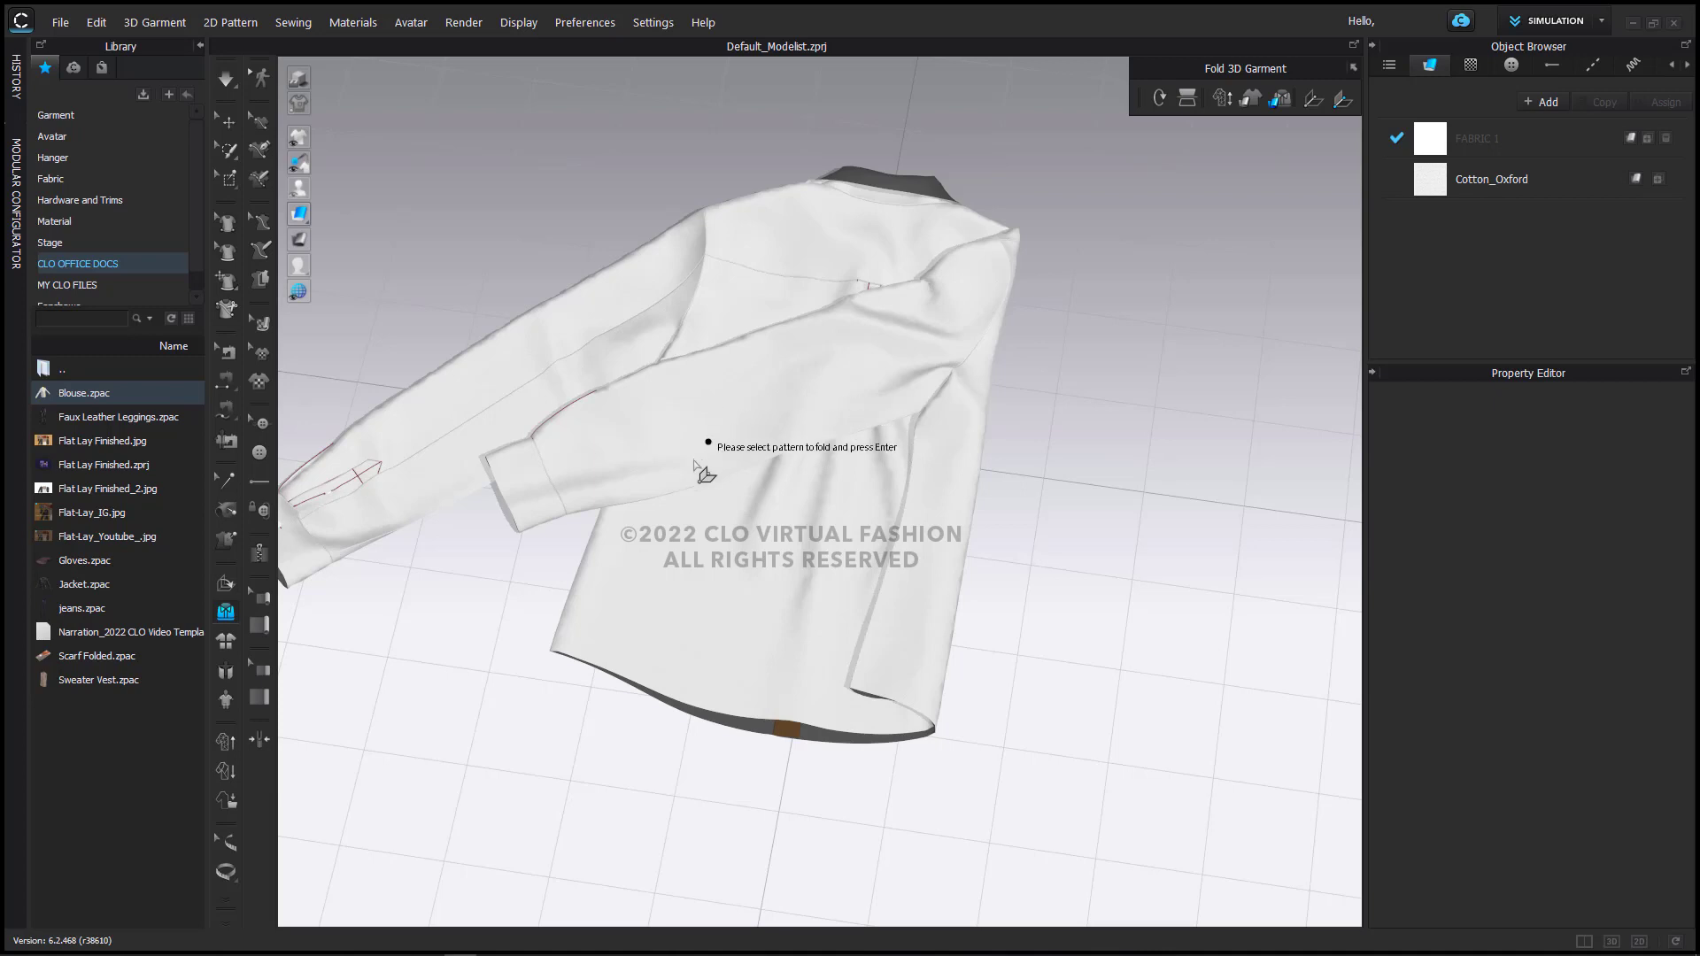
{"action": "scroll", "coordinate": [700, 453], "scroll_direction": "up", "scroll_amount": 3}
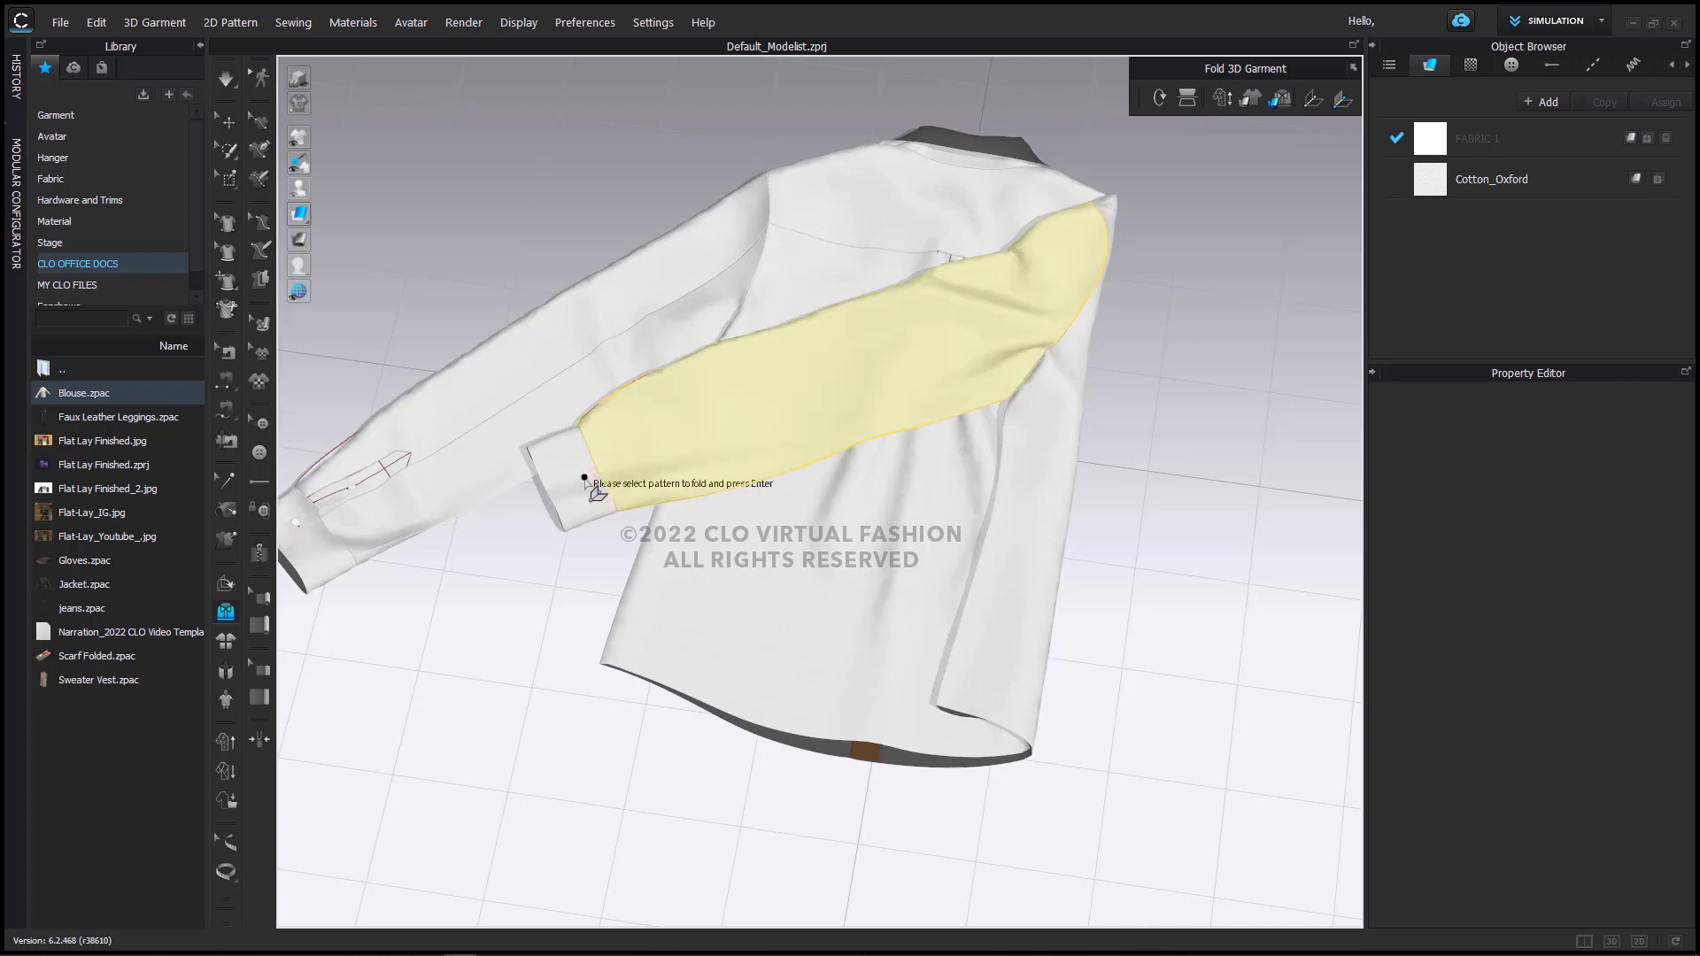
{"action": "right_click_drag", "start_coordinate": [615, 619], "coordinate": [683, 427]}
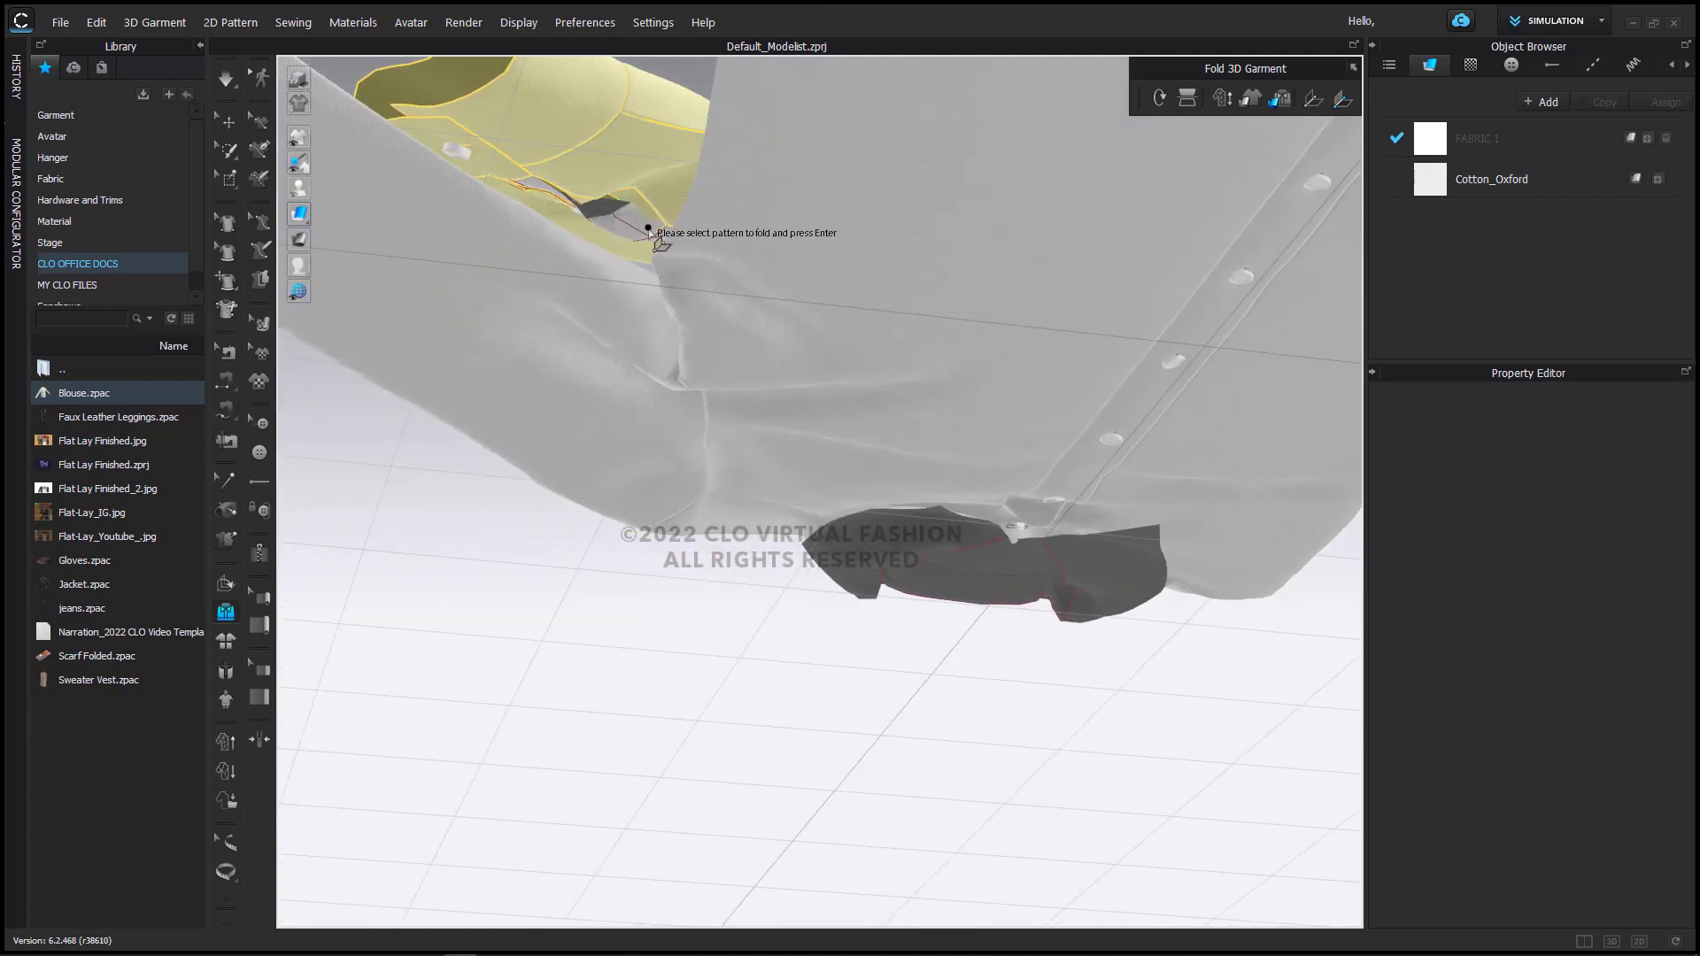
{"action": "right_click_drag", "start_coordinate": [653, 228], "coordinate": [1009, 608]}
{"action": "scroll", "coordinate": [965, 560], "scroll_direction": "up", "scroll_amount": 5}
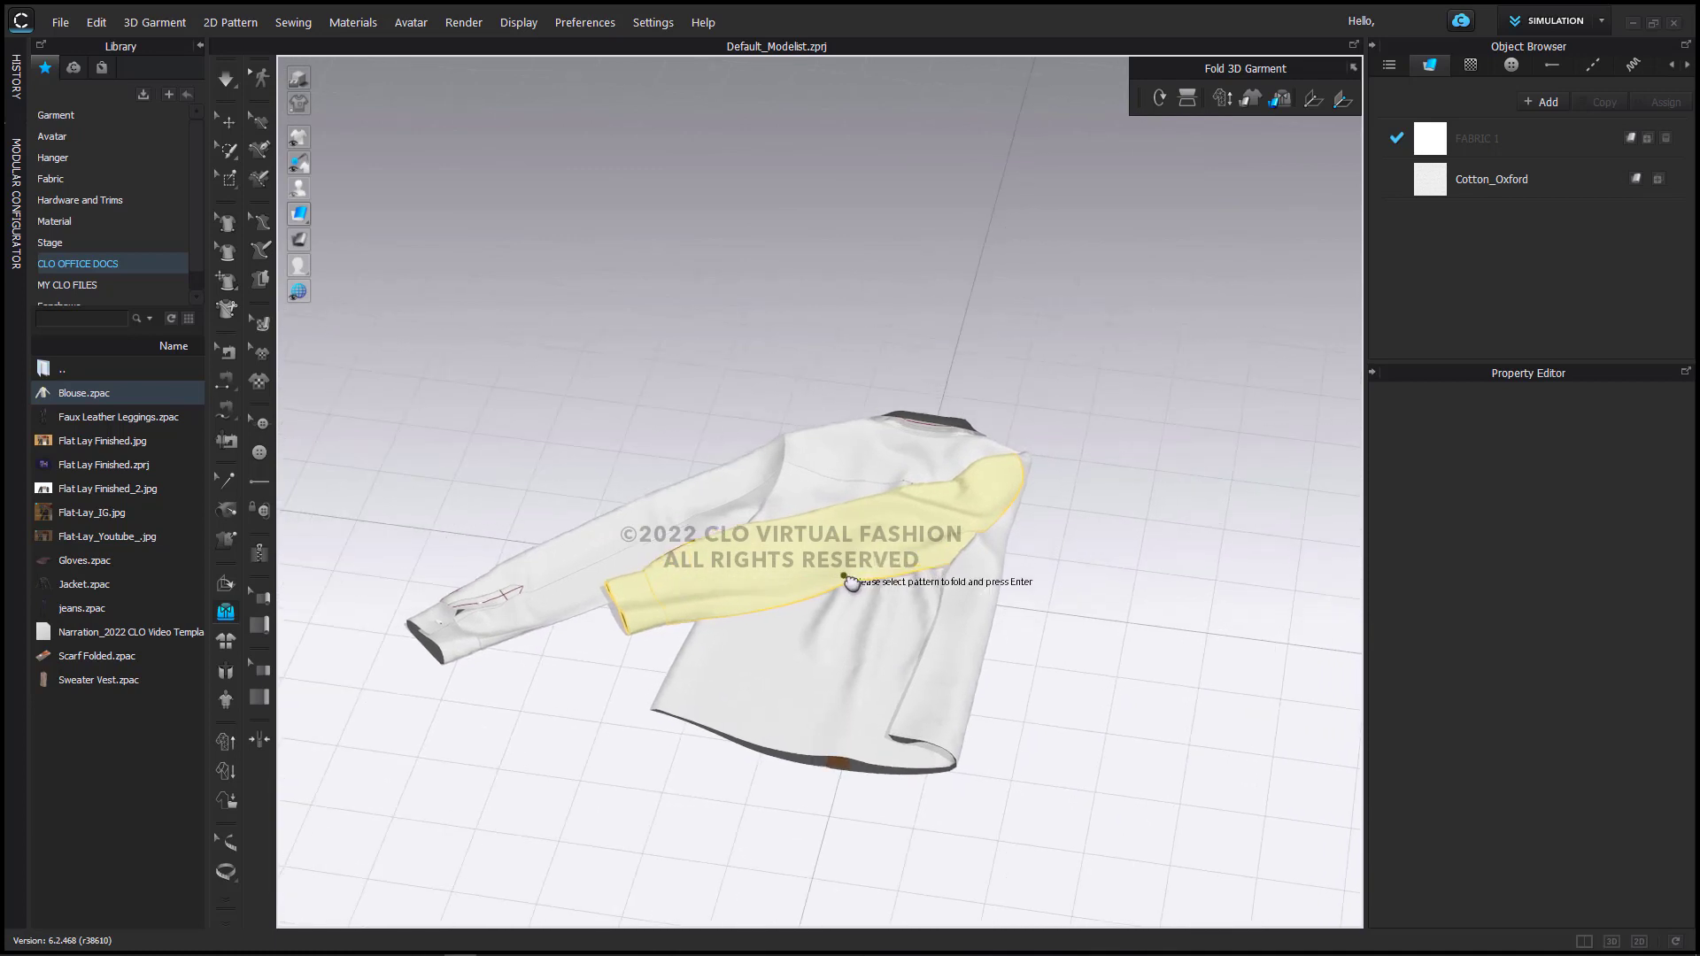
{"action": "scroll", "coordinate": [863, 620], "scroll_direction": "up", "scroll_amount": 2}
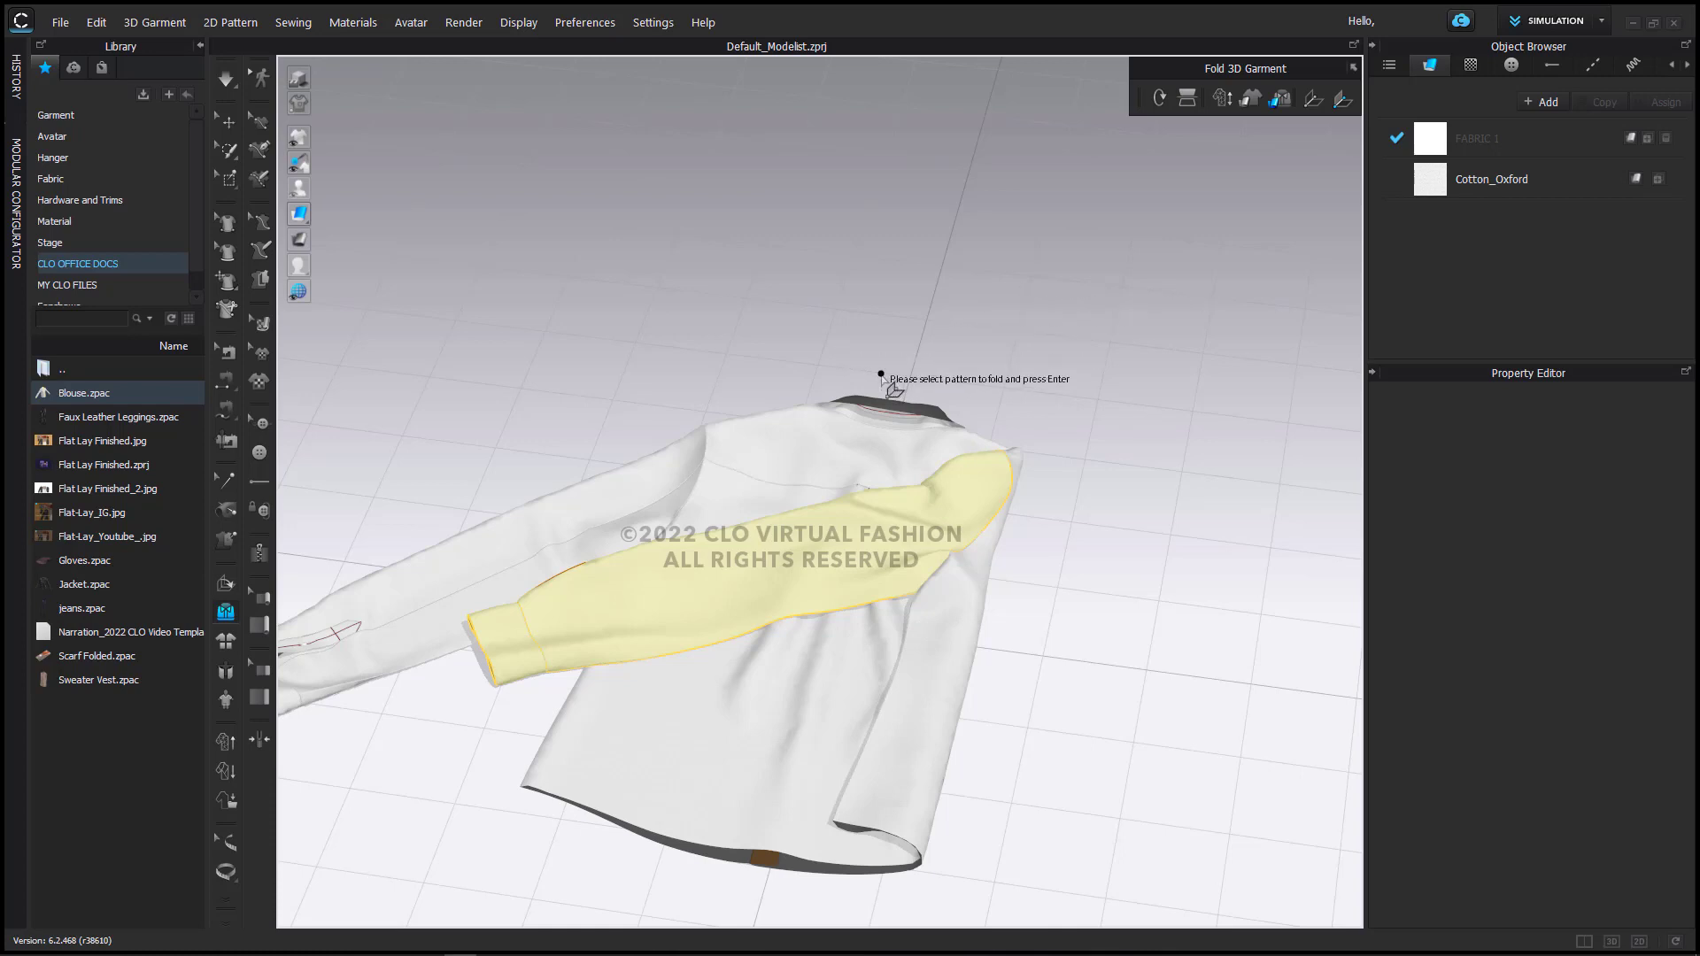
{"action": "right_click_drag", "start_coordinate": [940, 576], "coordinate": [926, 646]}
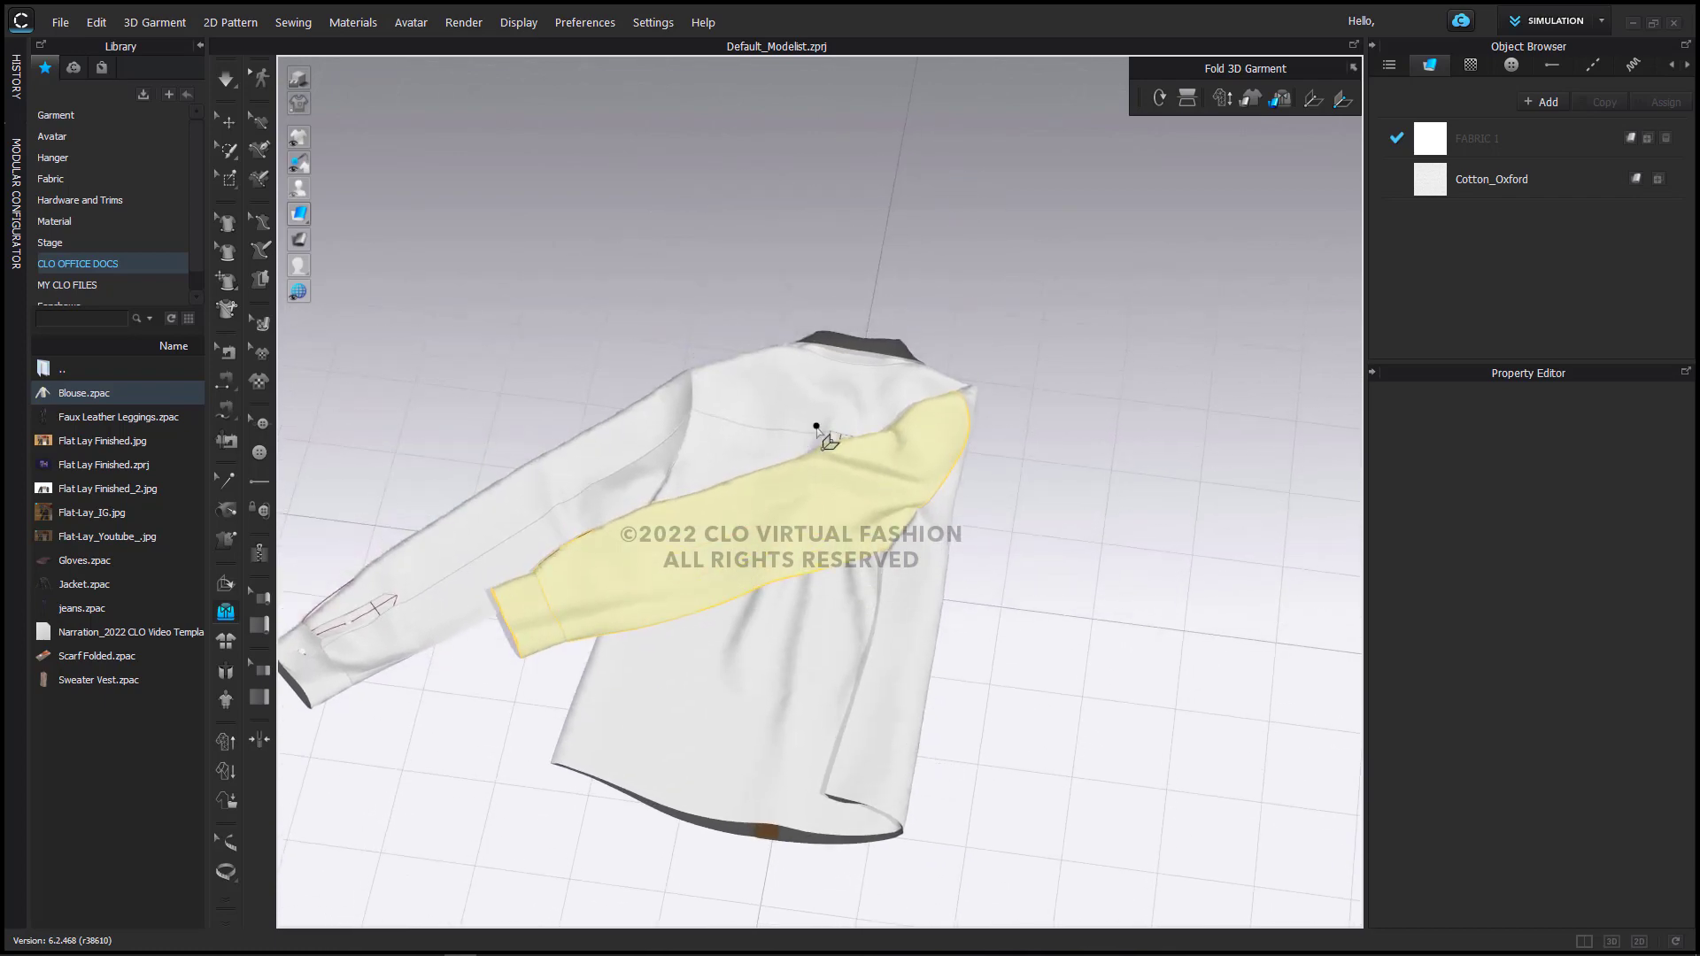
Step: Fold the selected sleeve back outward along a slanted line across its upper part, near the centre back pleat
{"action": "left_click_drag", "start_coordinate": [825, 431], "coordinate": [872, 568]}
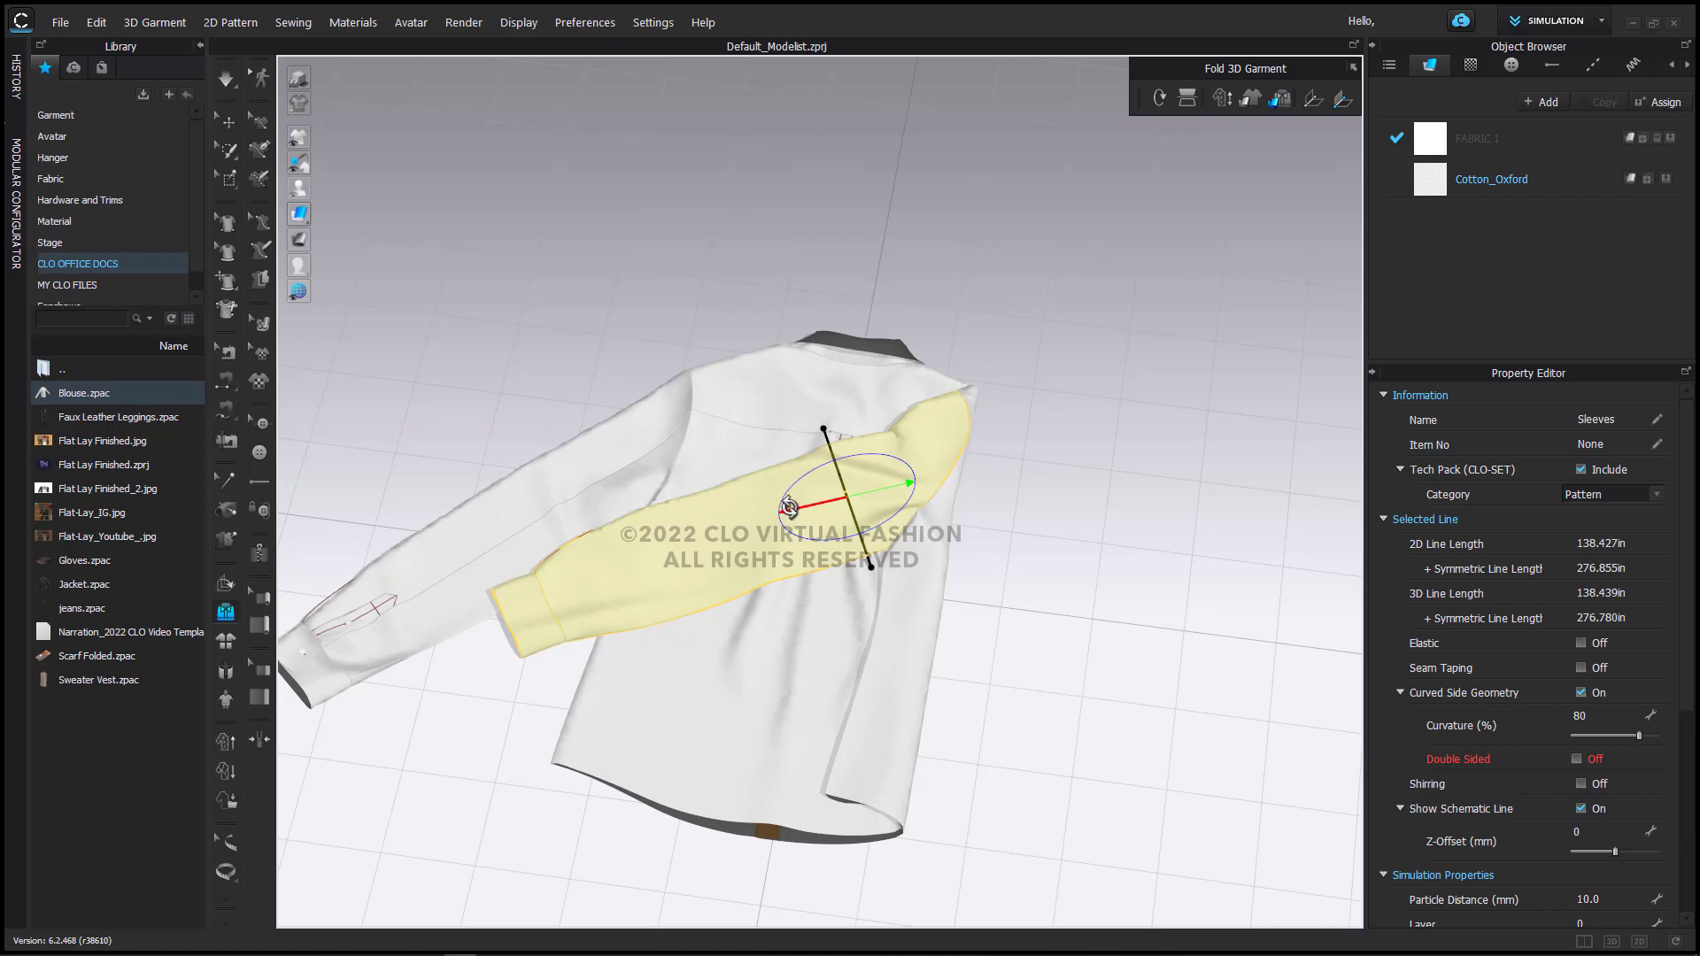
{"action": "left_click_drag", "start_coordinate": [791, 503], "coordinate": [877, 489]}
{"action": "right_click_drag", "start_coordinate": [963, 531], "coordinate": [959, 507]}
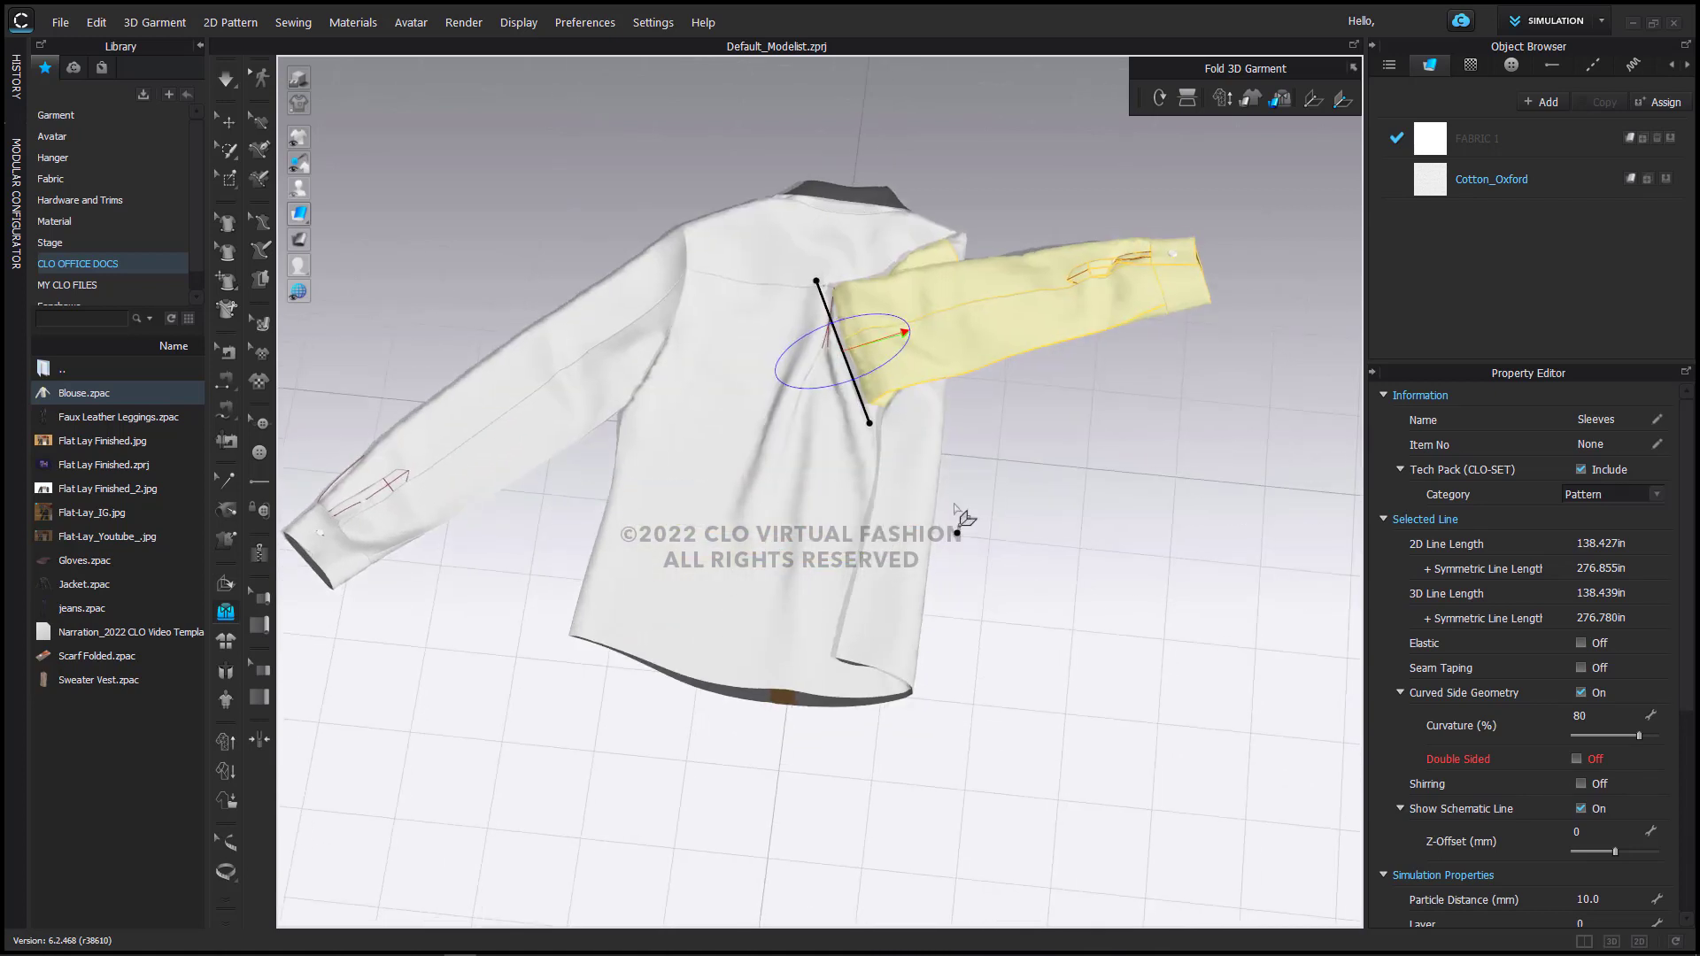
{"action": "middle_click_drag", "start_coordinate": [960, 507], "coordinate": [960, 757]}
{"action": "right_click_drag", "start_coordinate": [965, 677], "coordinate": [1000, 747]}
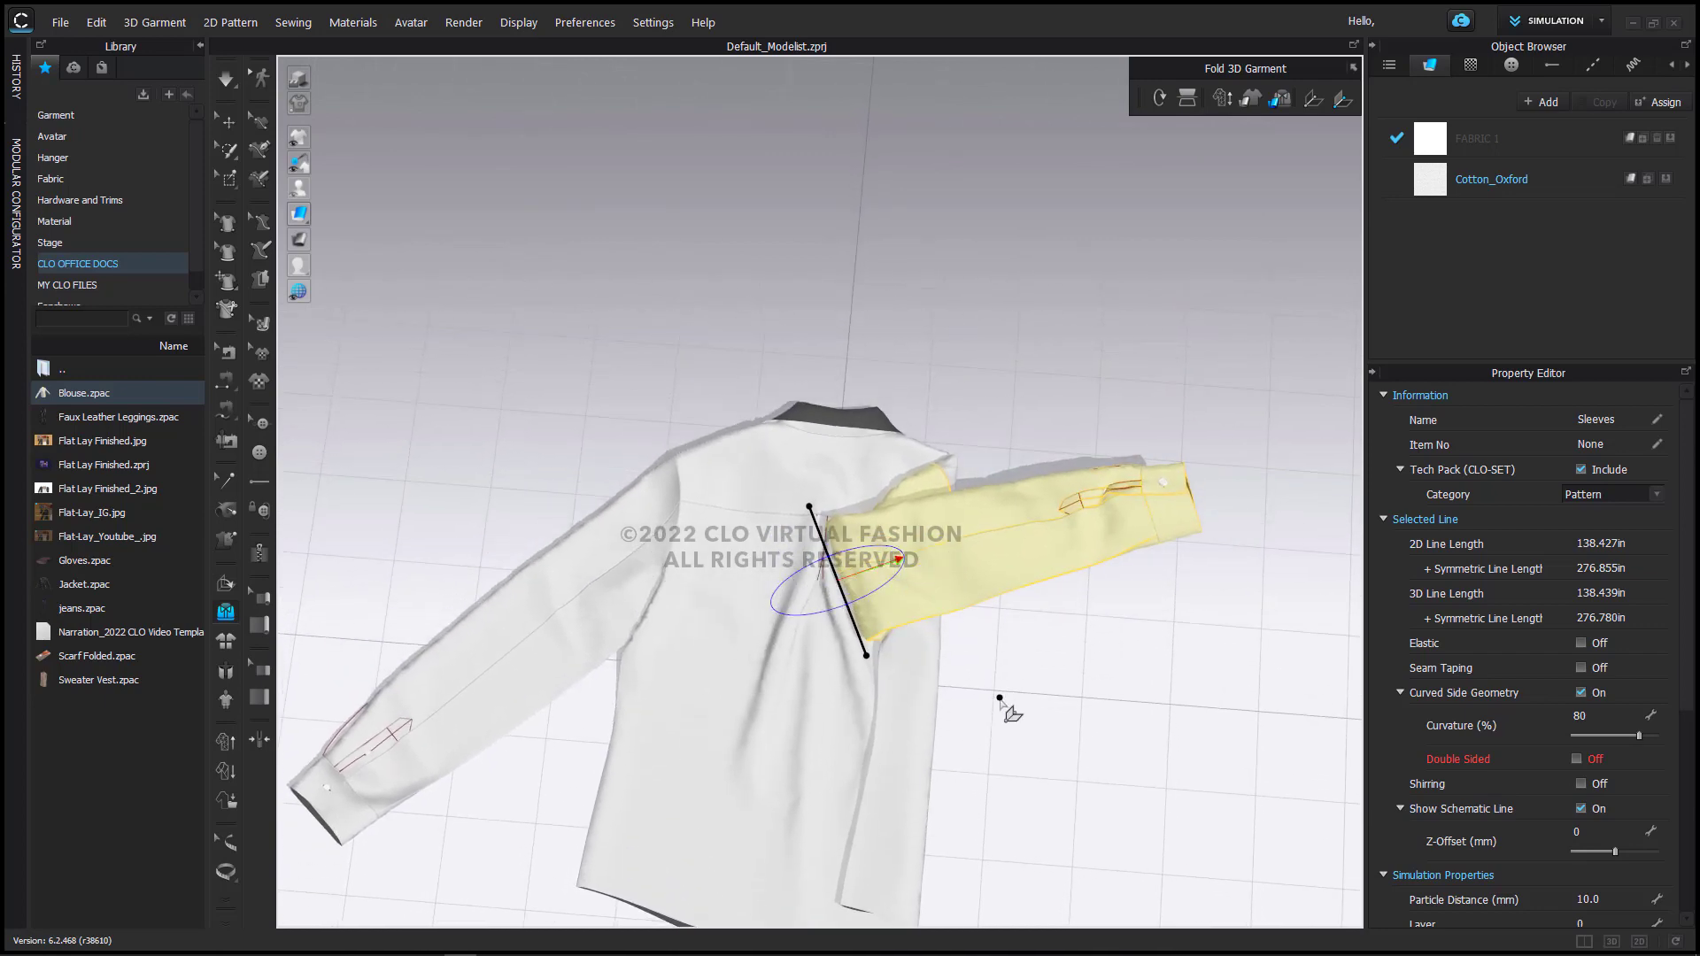
Step: Simulate the blouse so the turned-back right sleeve settles flat
{"action": "key", "text": "space"}
{"action": "right_click_drag", "start_coordinate": [999, 661], "coordinate": [1089, 739]}
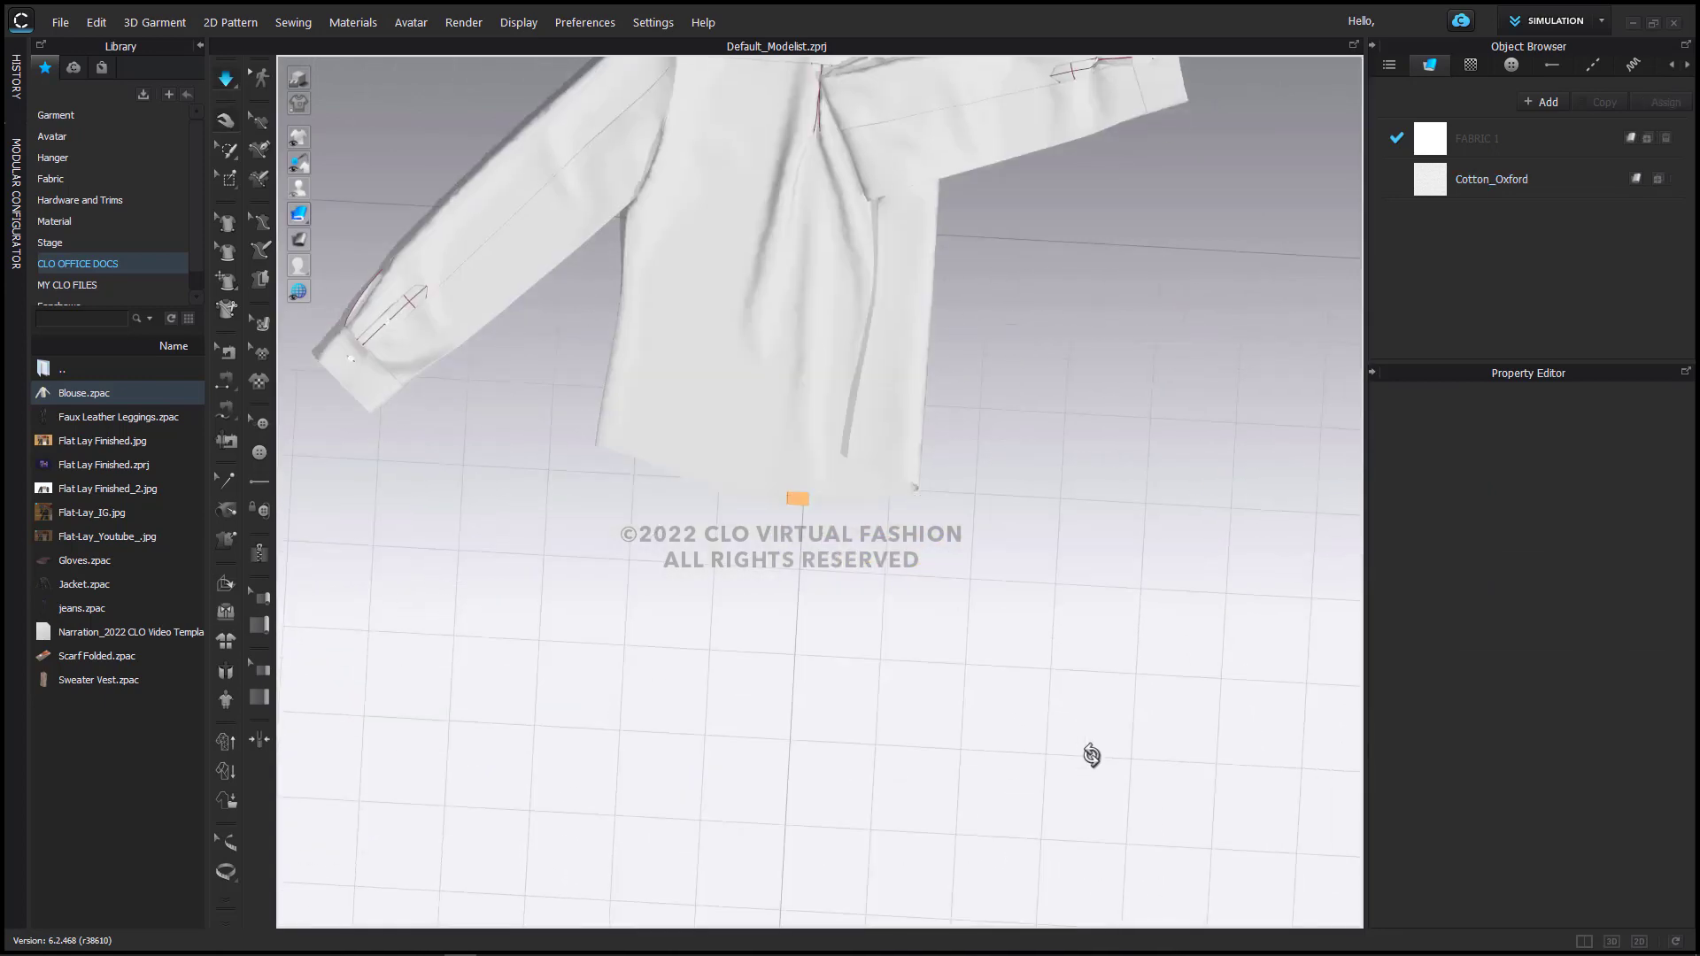
{"action": "middle_click_drag", "start_coordinate": [1088, 738], "coordinate": [1087, 912]}
{"action": "left_click_drag", "start_coordinate": [1129, 389], "coordinate": [1164, 356]}
{"action": "right_click_drag", "start_coordinate": [1031, 651], "coordinate": [1089, 660]}
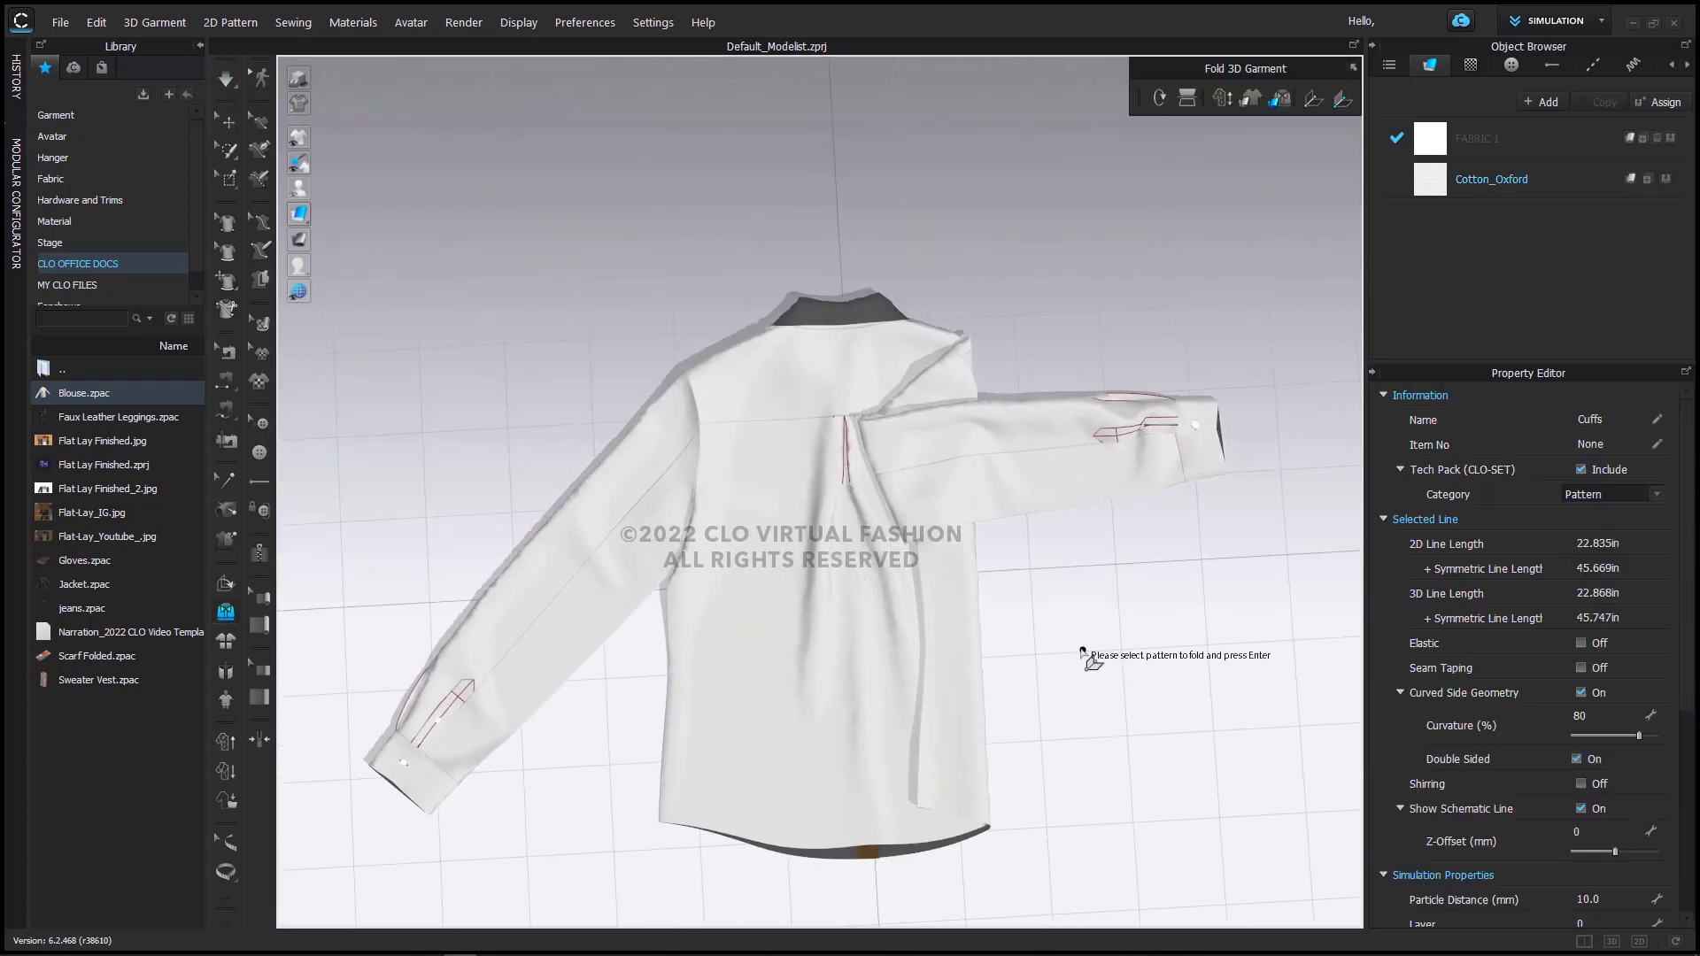
Step: Fold the blouse's left side and sleeve over the back along a line from shoulder to hem, and simulate the fold
{"action": "left_click", "coordinate": [1316, 103]}
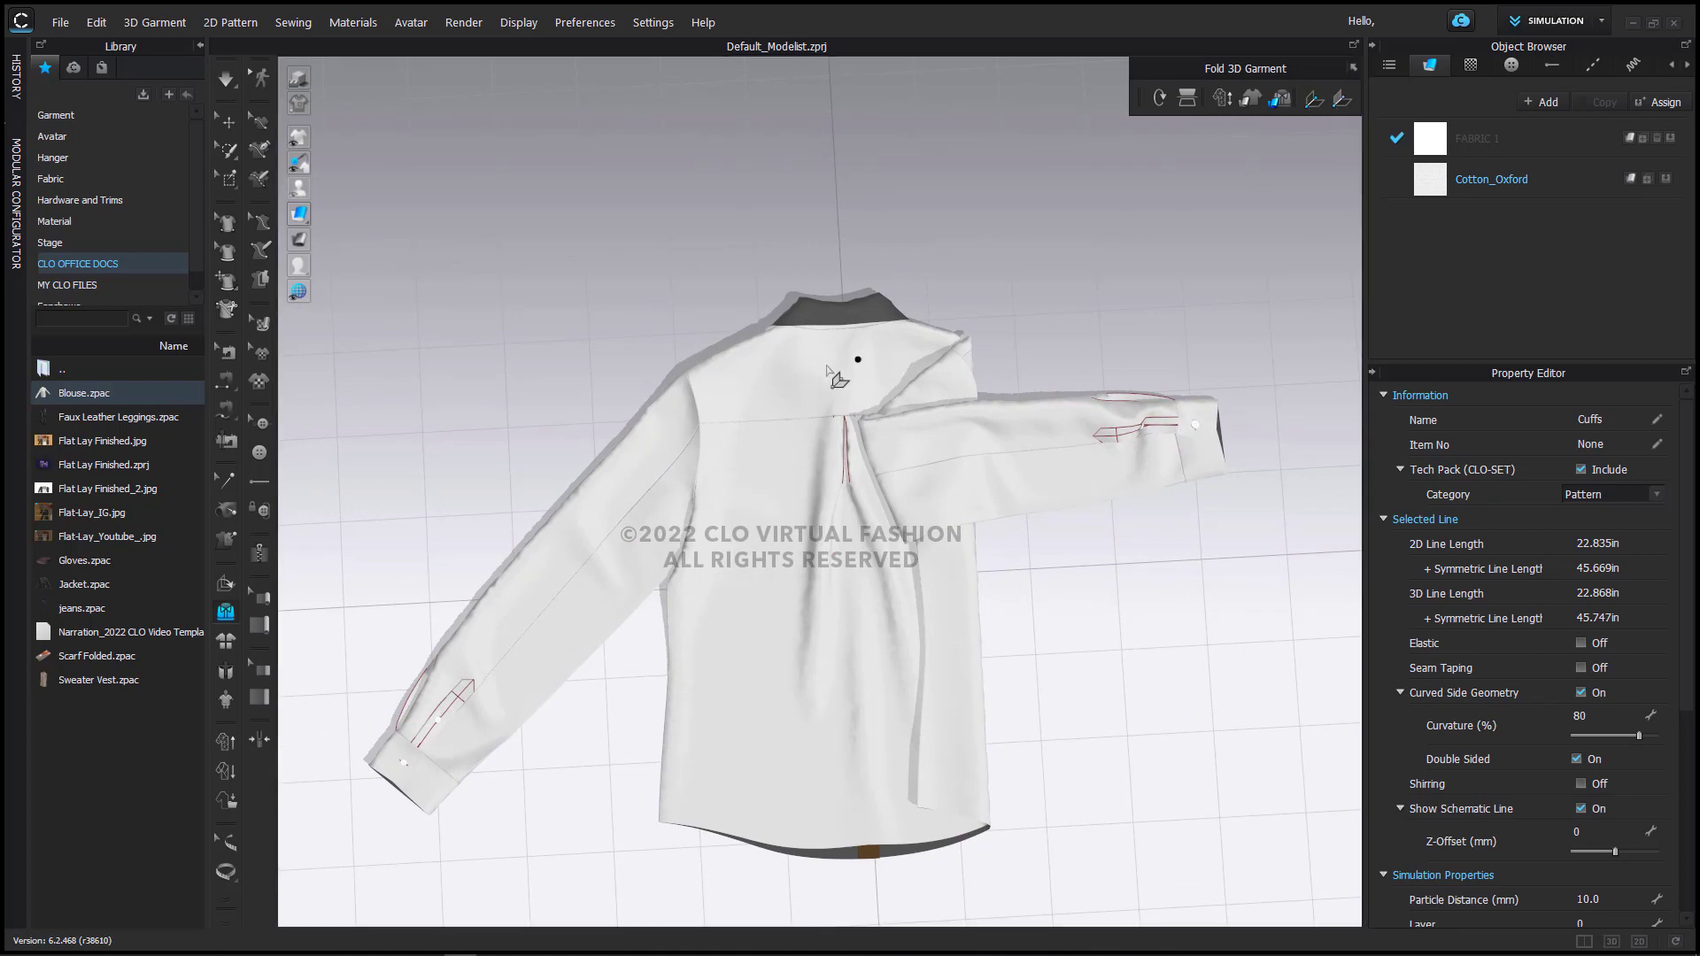
{"action": "left_click", "coordinate": [721, 335]}
{"action": "left_click", "coordinate": [748, 862]}
{"action": "right_click_drag", "start_coordinate": [742, 753], "coordinate": [736, 682]}
{"action": "left_click_drag", "start_coordinate": [659, 571], "coordinate": [791, 562]}
{"action": "key", "text": "space"}
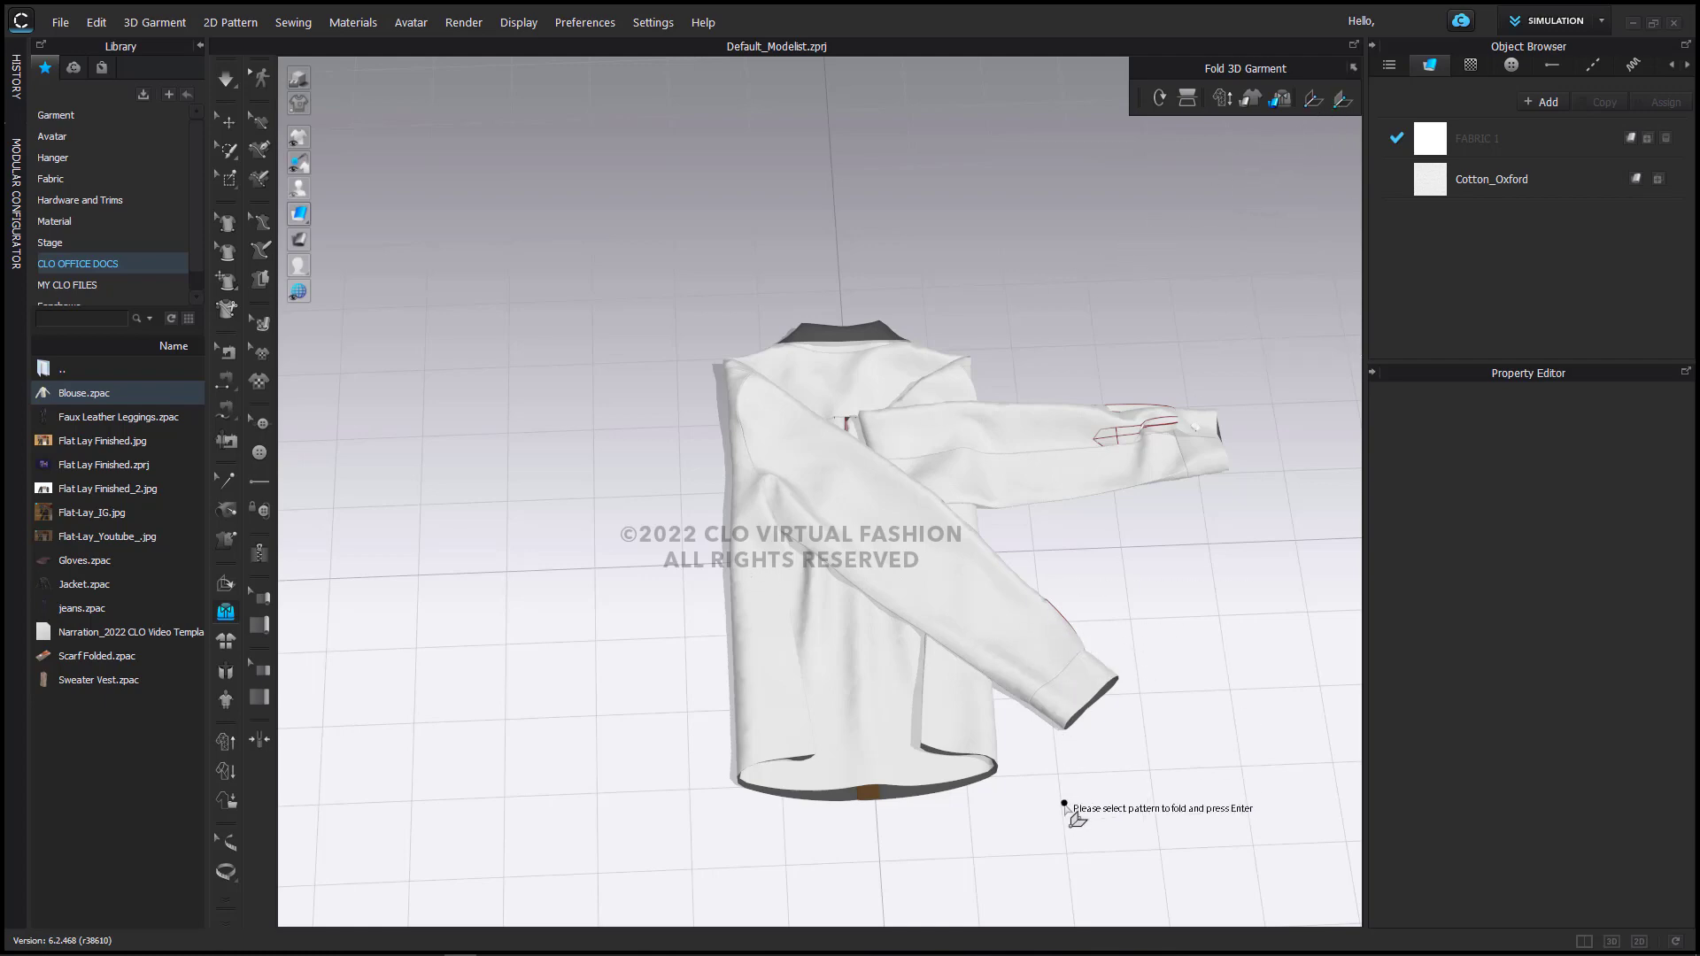
Step: Select the left sleeve with its placket and cuff pieces, including those on the underside, for Fold (Selected)
{"action": "right_click_drag", "start_coordinate": [1067, 806], "coordinate": [1034, 559]}
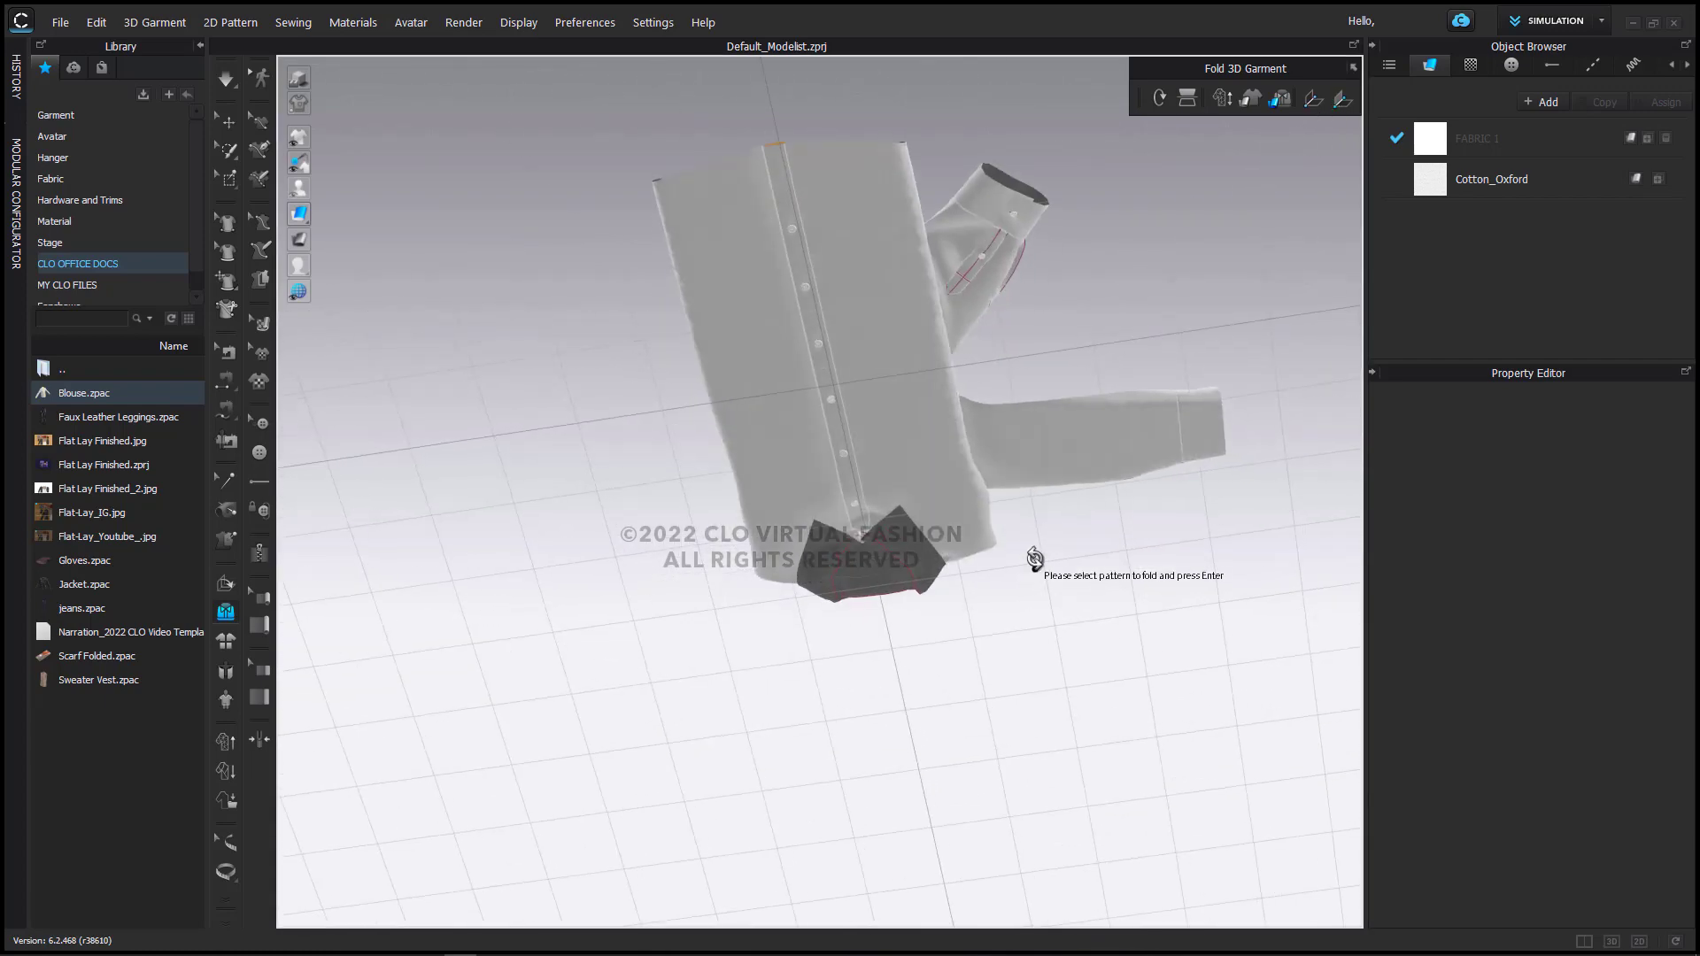
{"action": "left_click", "coordinate": [978, 270]}
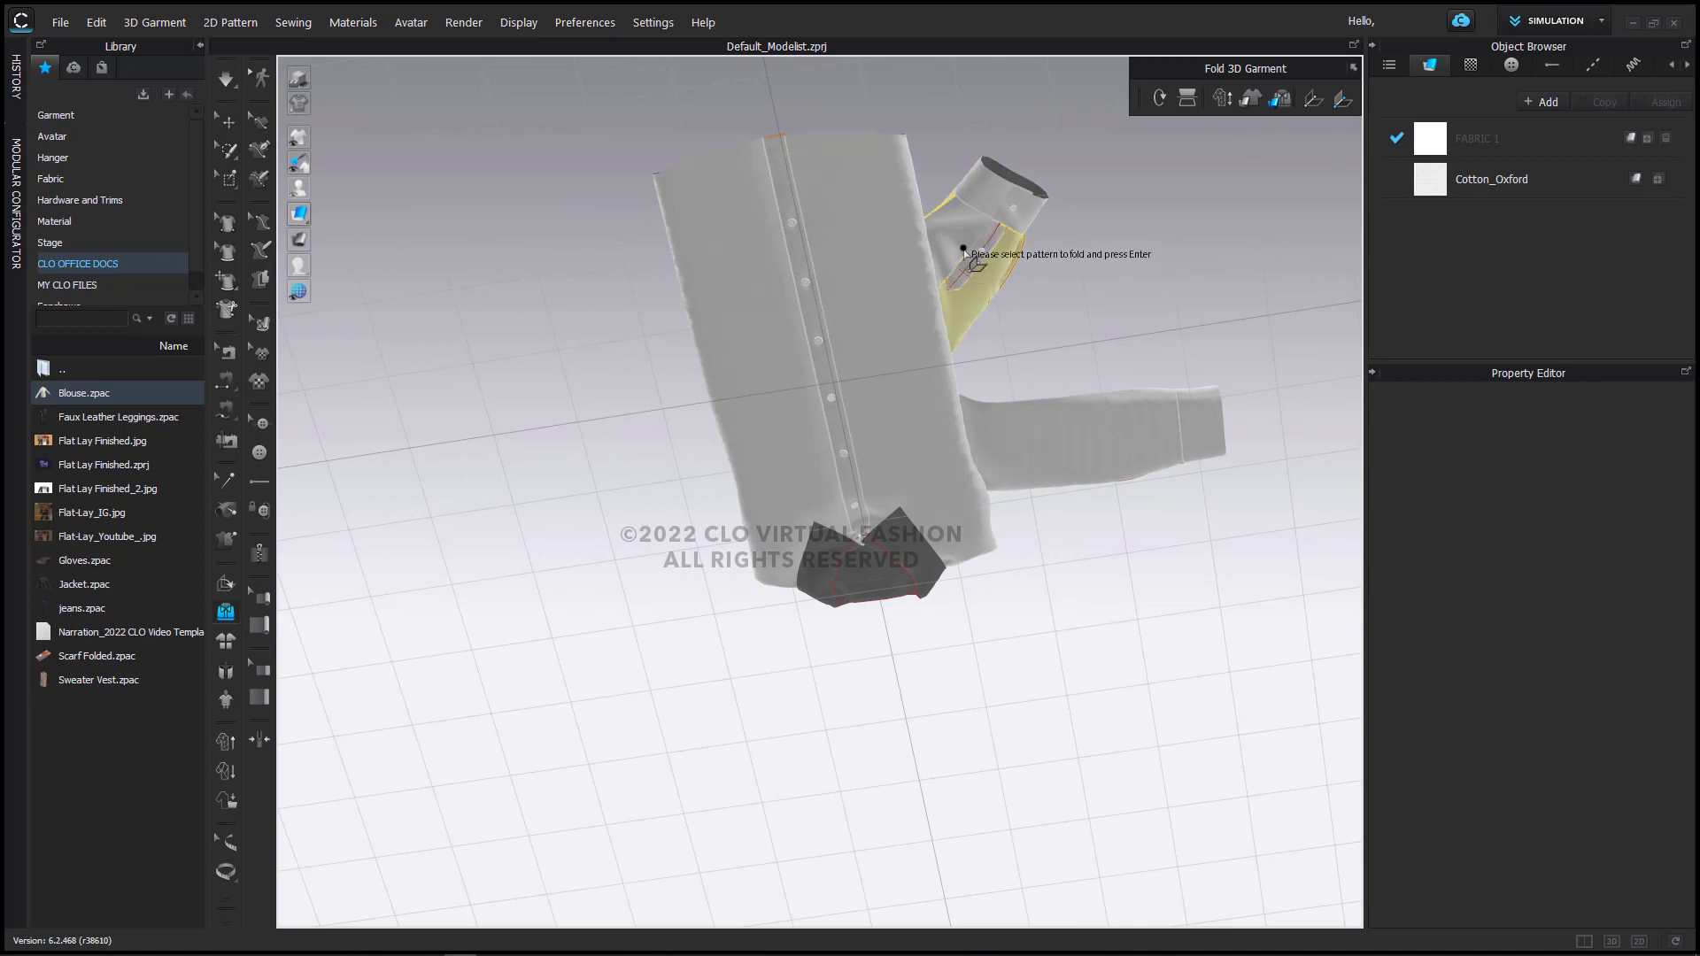
{"action": "left_click", "coordinate": [971, 275], "text": "shift"}
{"action": "left_click", "coordinate": [977, 204], "text": "shift"}
{"action": "right_click_drag", "start_coordinate": [910, 205], "coordinate": [948, 486]}
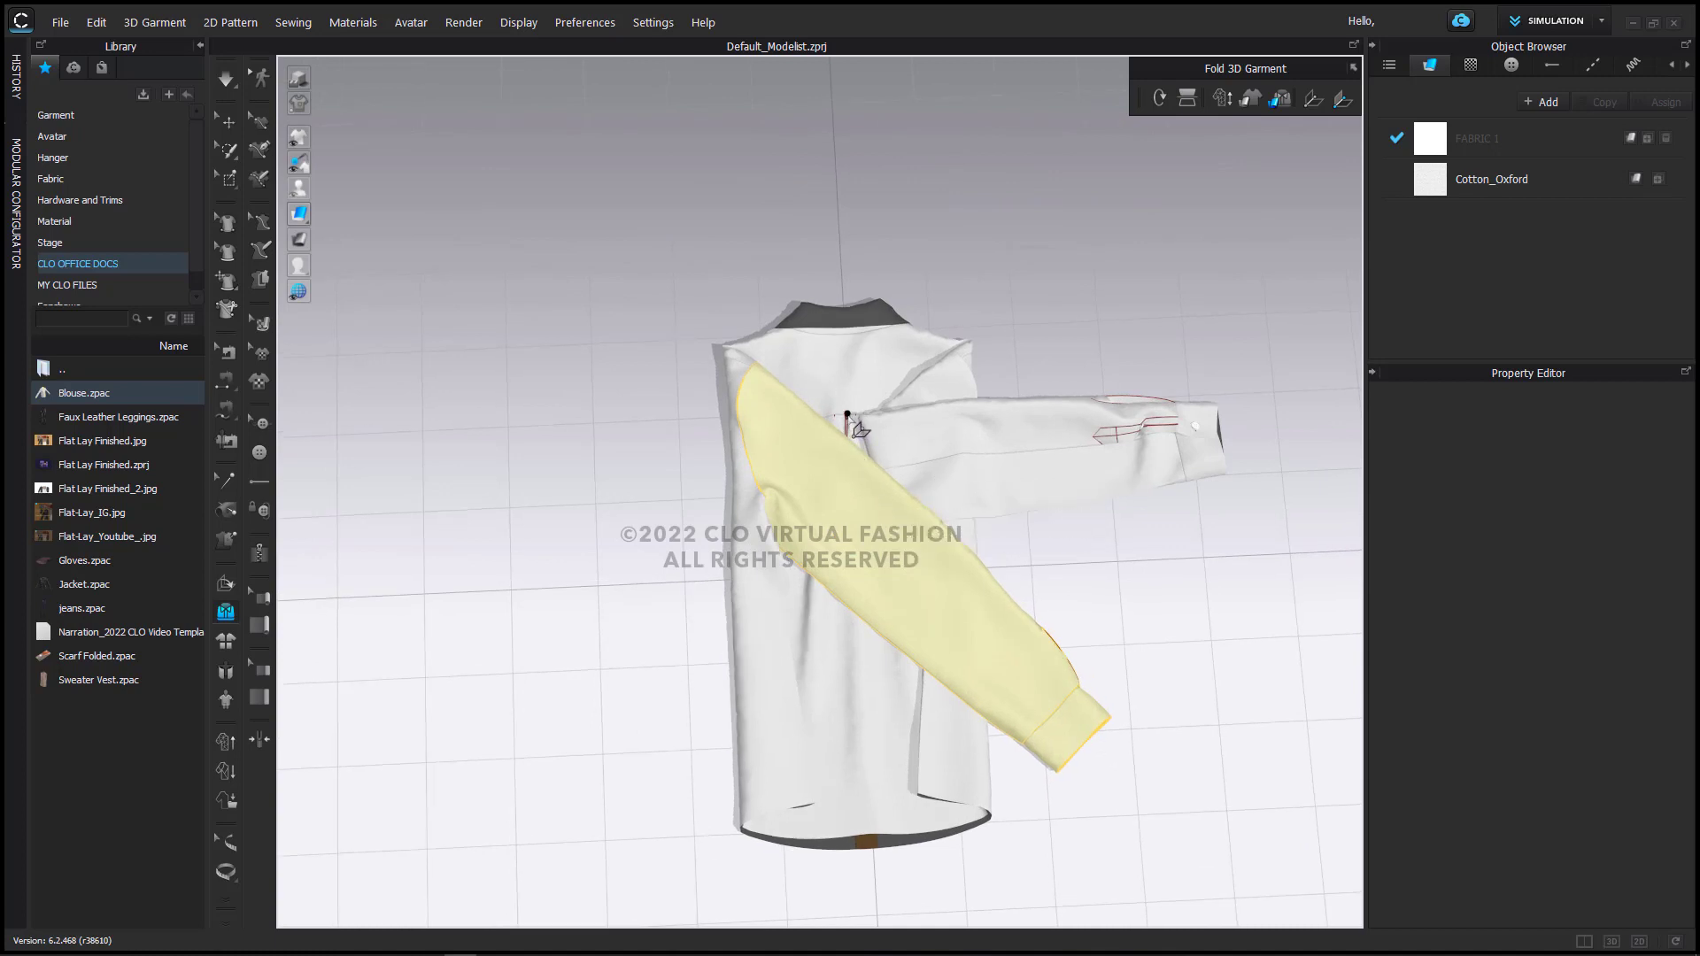
Step: Try folding the selected left sleeve outward along two steep lines across its upper part, undoing each fold
{"action": "left_click_drag", "start_coordinate": [823, 393], "coordinate": [803, 585]}
{"action": "left_click", "coordinate": [804, 585]}
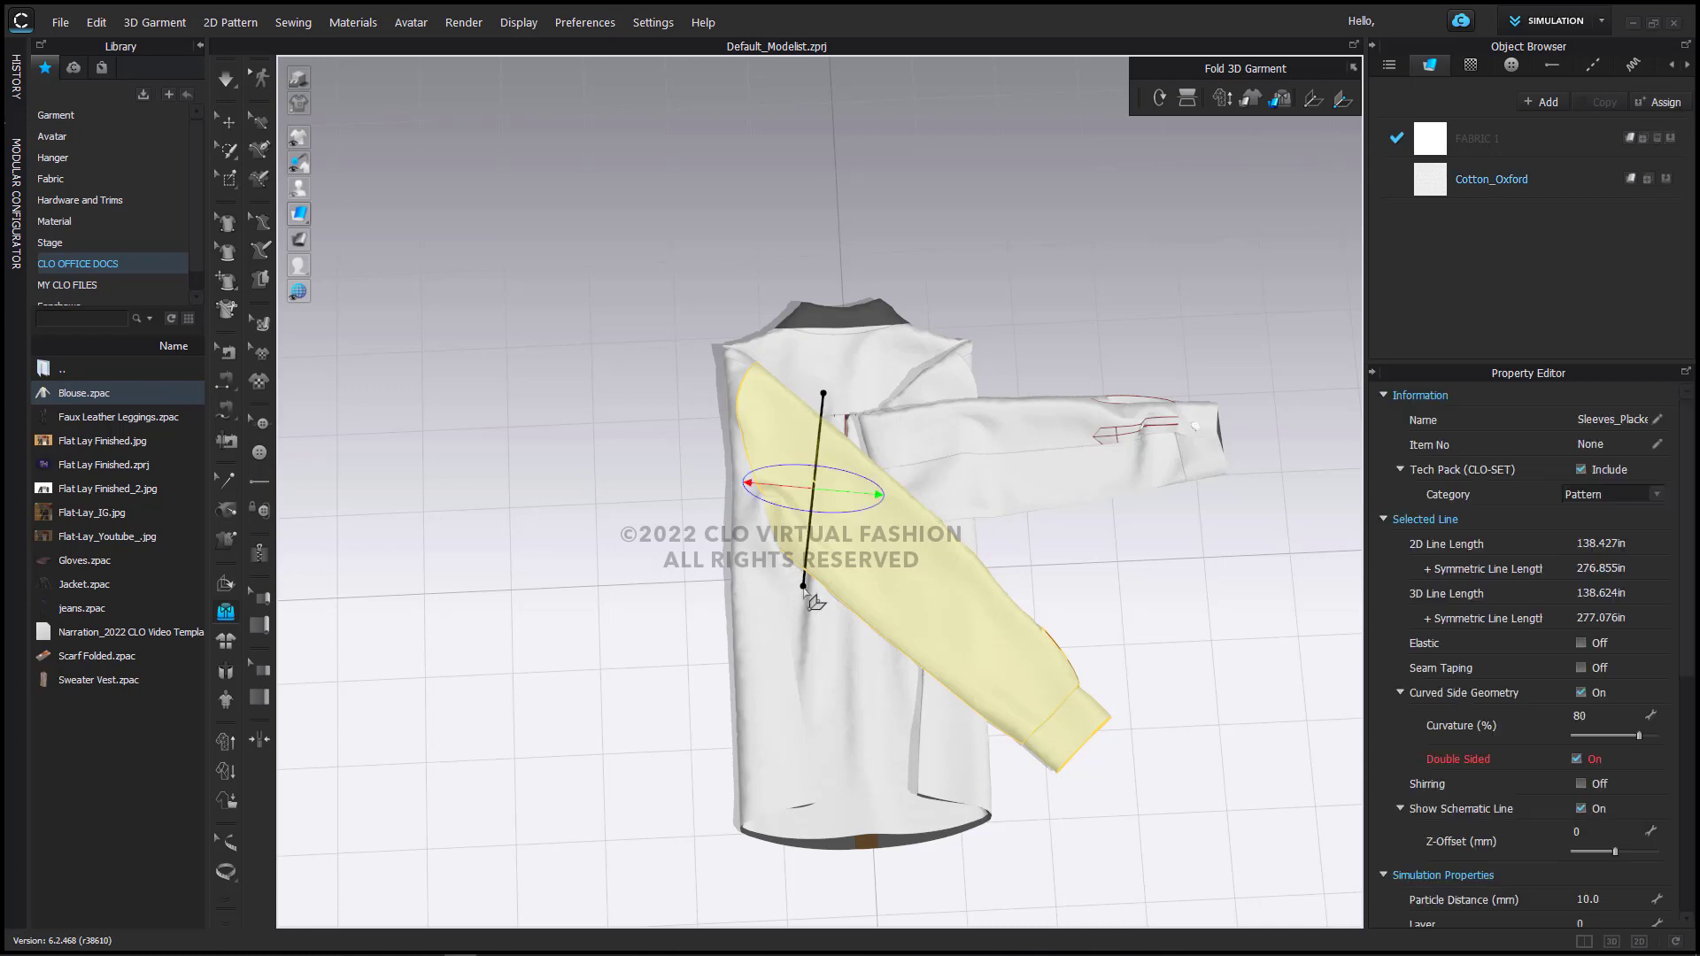
{"action": "right_click_drag", "start_coordinate": [840, 630], "coordinate": [860, 512]}
{"action": "left_click_drag", "start_coordinate": [872, 486], "coordinate": [779, 476]}
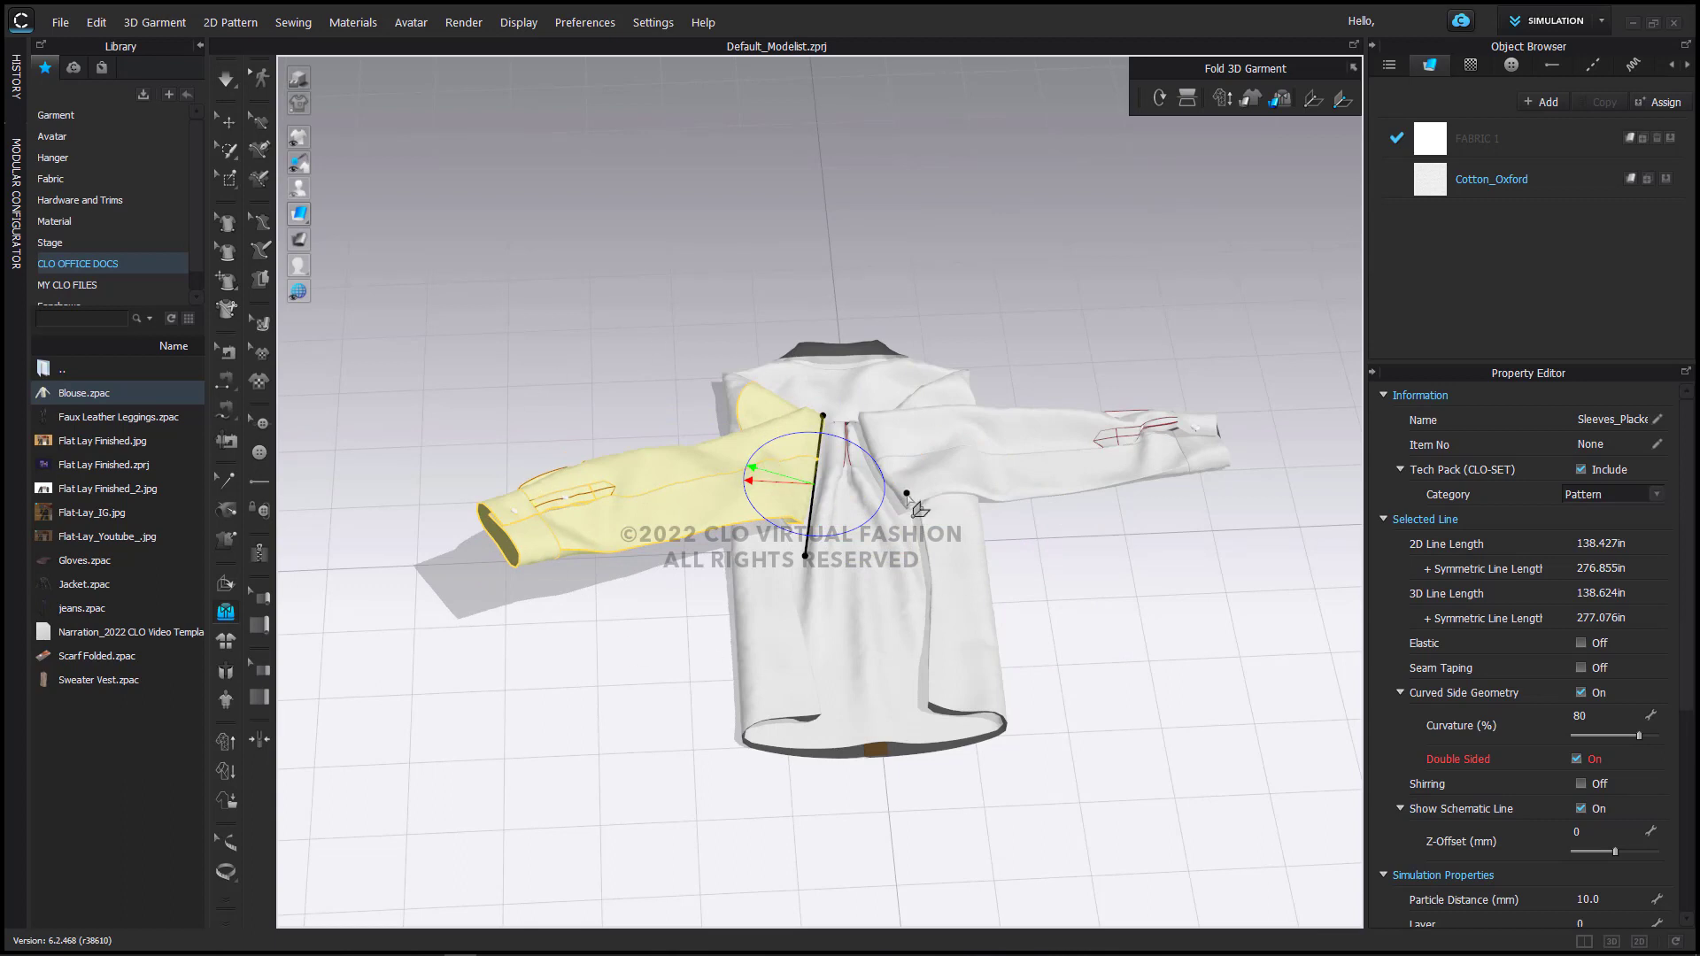
{"action": "key", "text": "ctrl+z"}
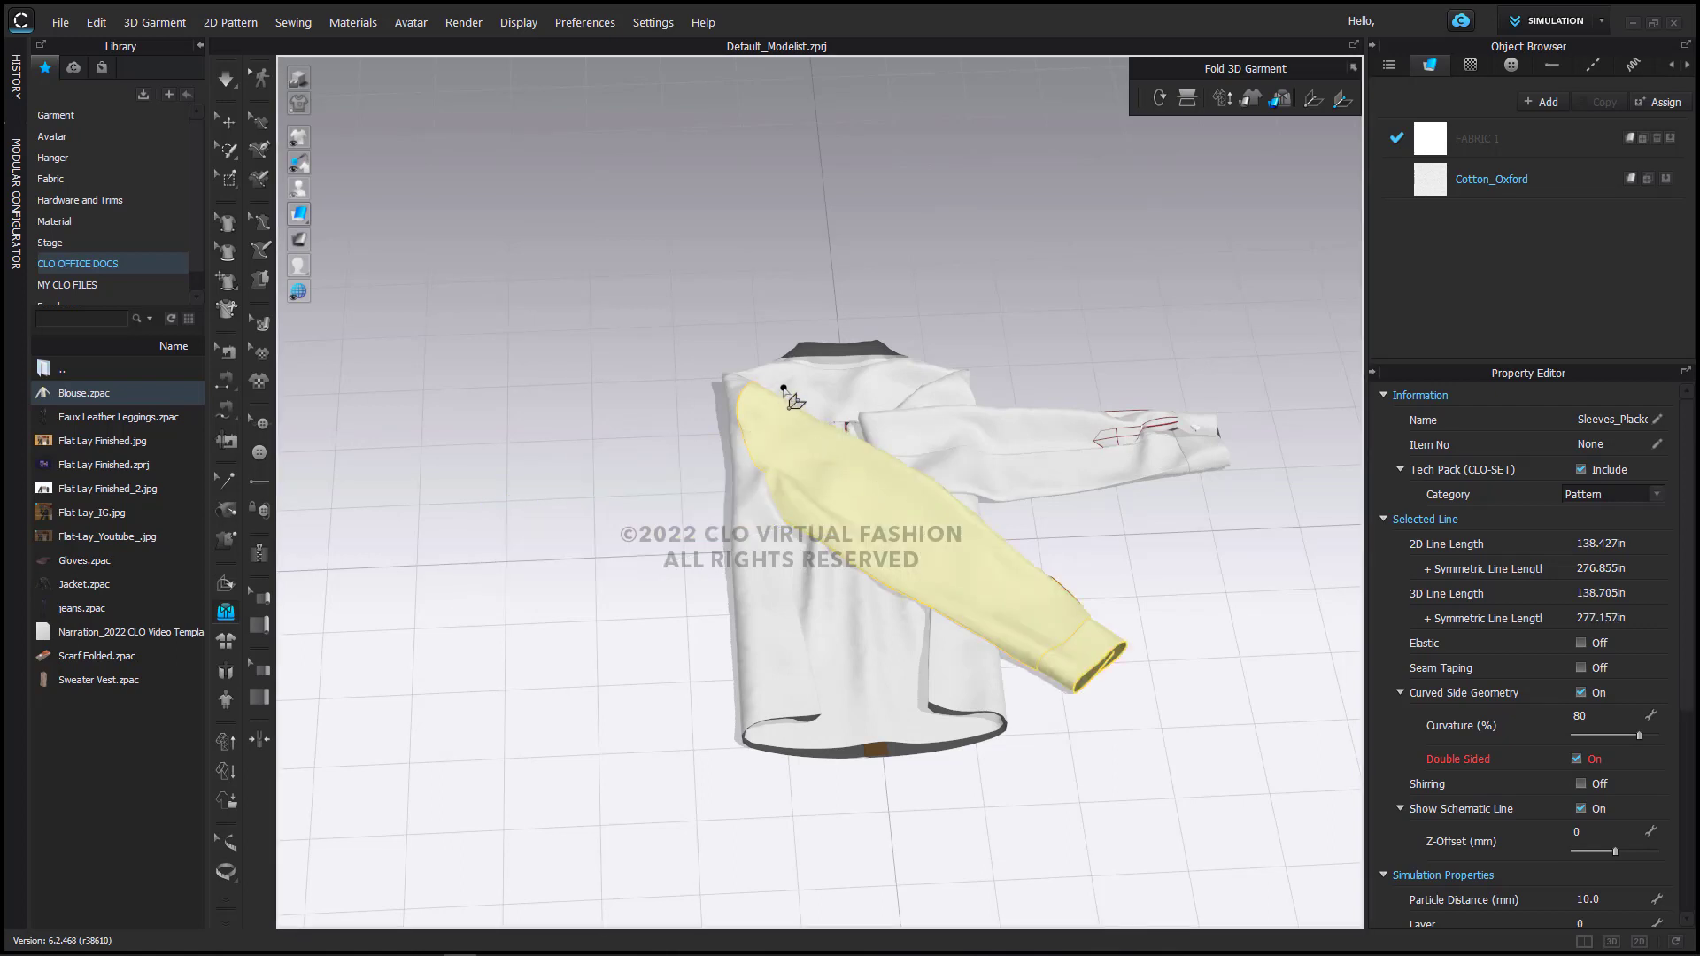
{"action": "left_click", "coordinate": [822, 558]}
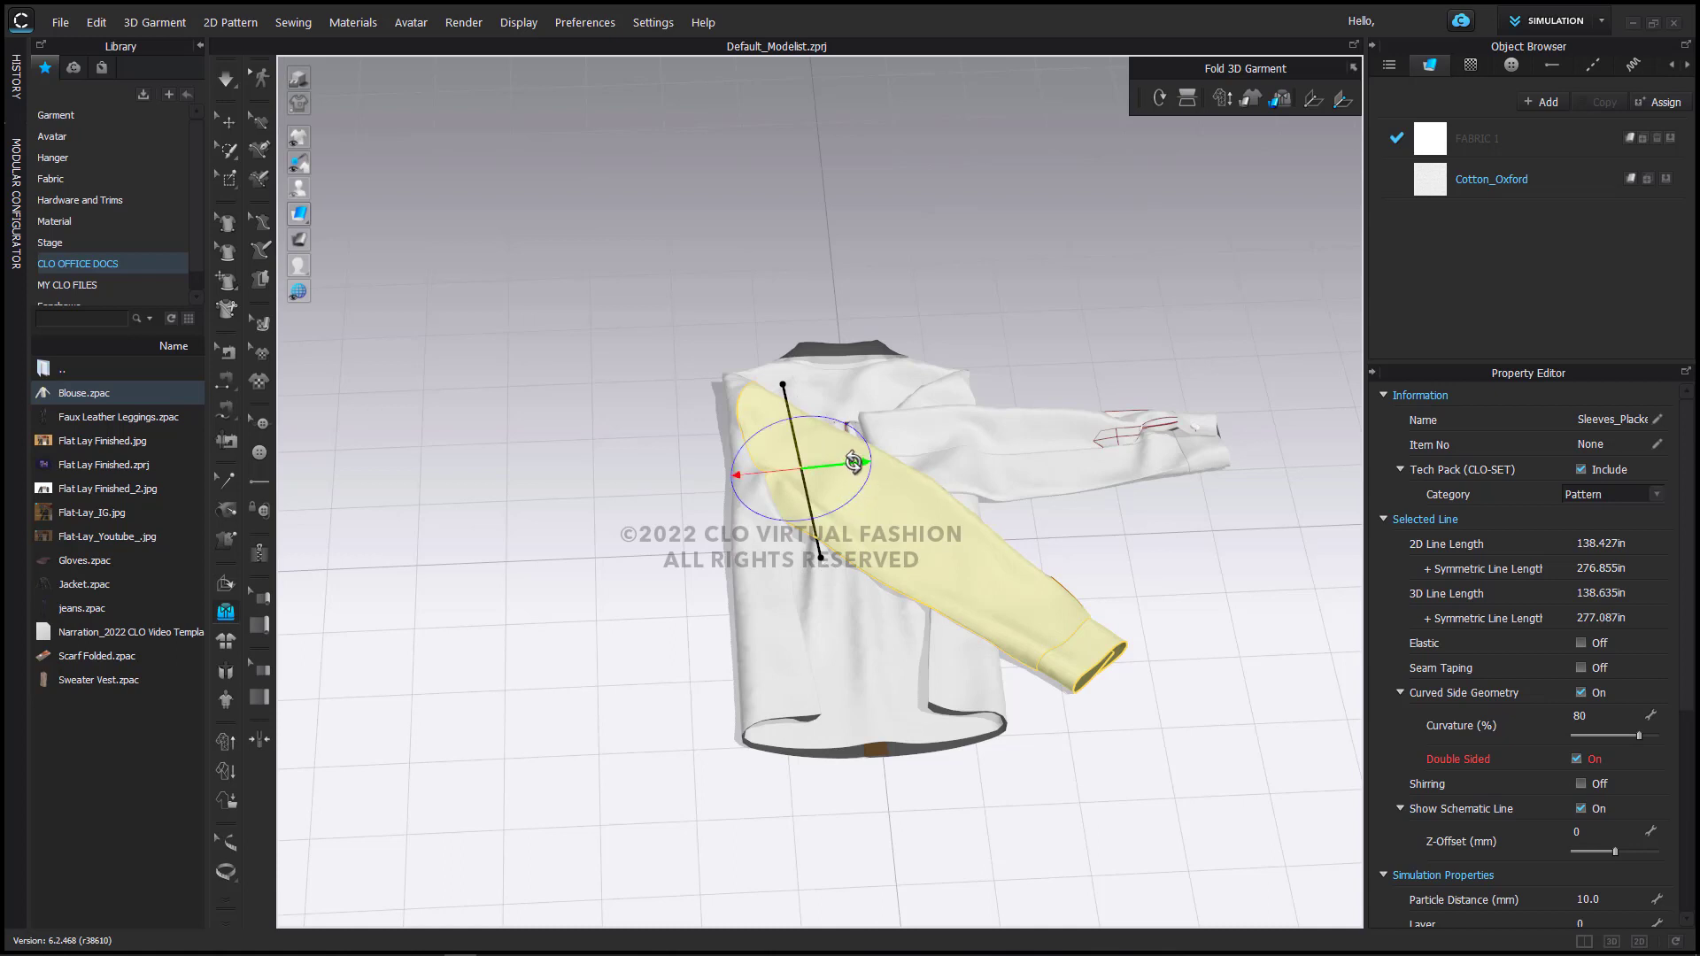
{"action": "left_click_drag", "start_coordinate": [850, 463], "coordinate": [775, 461]}
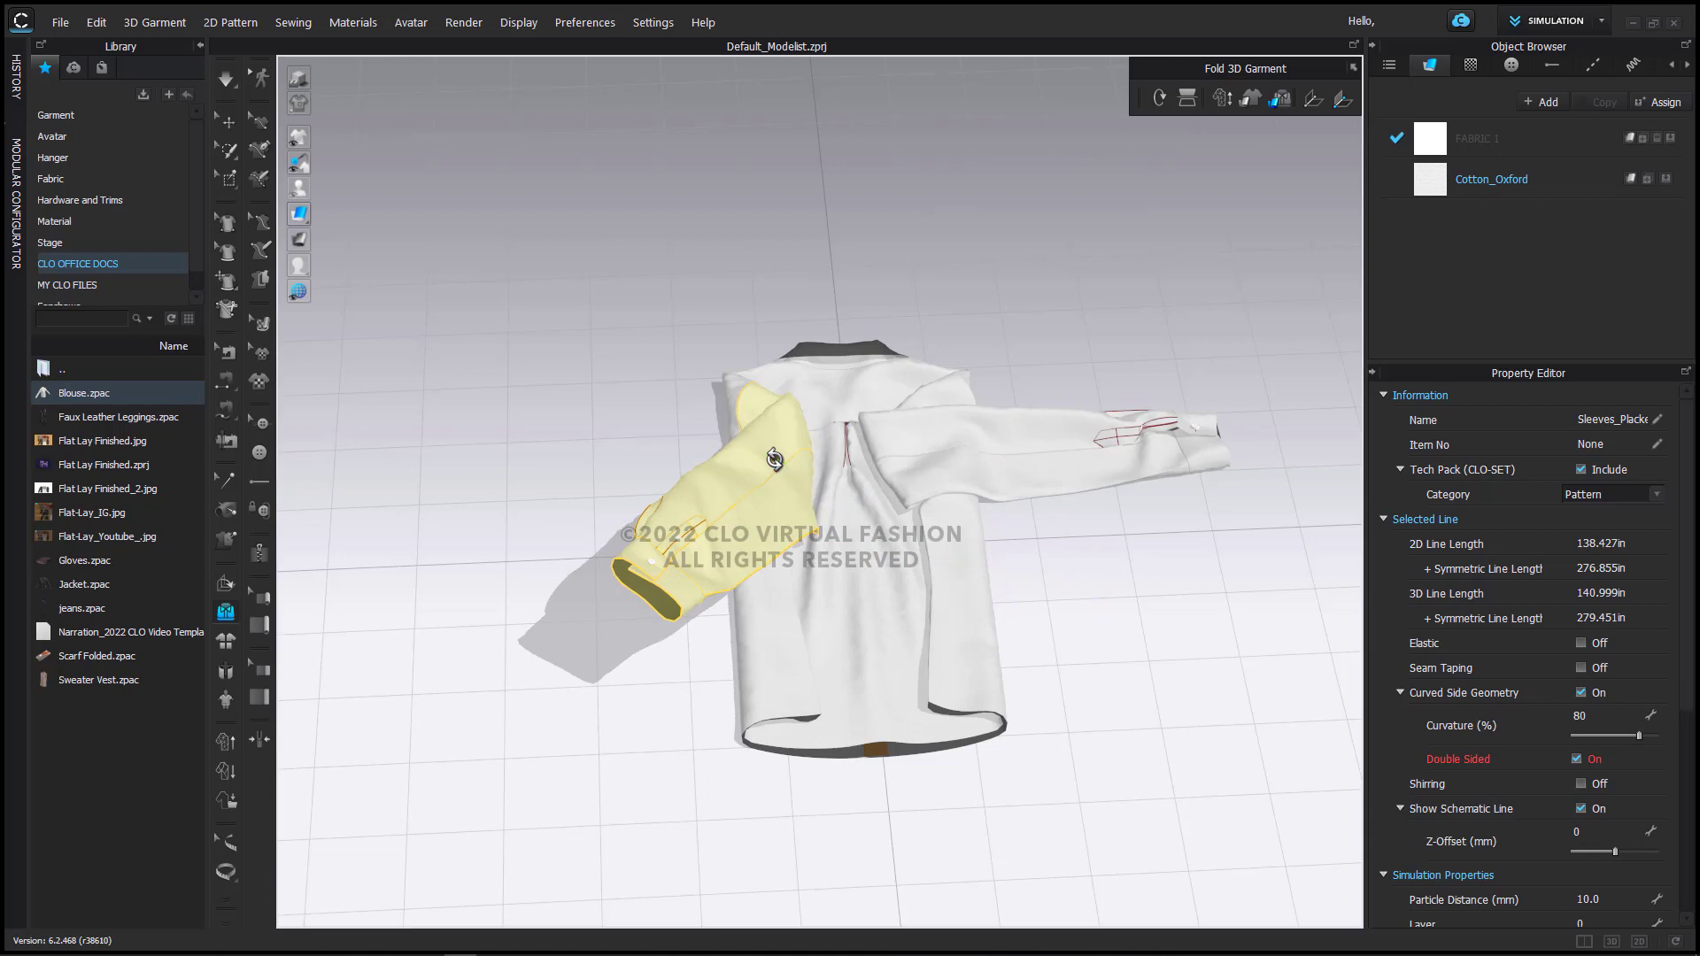
{"action": "key", "text": "ctrl+z"}
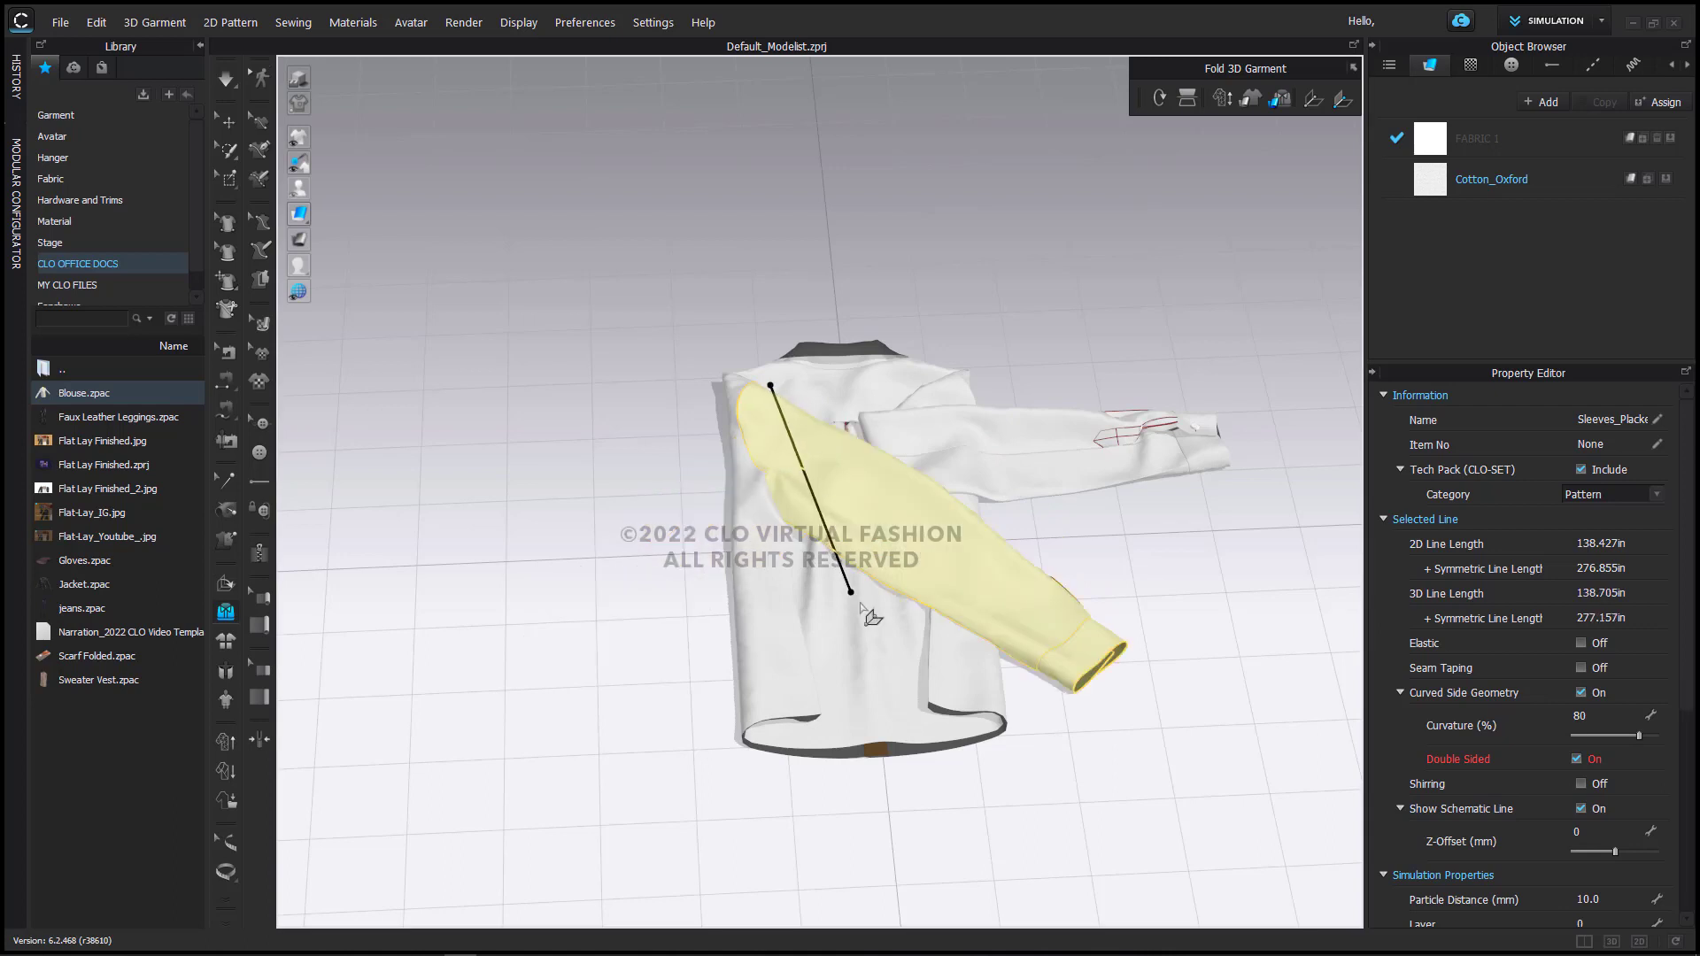
Step: Fold the left sleeve down along a diagonal line from the shoulder, and simulate while pulling its cuff toward the hem
{"action": "left_click", "coordinate": [877, 604]}
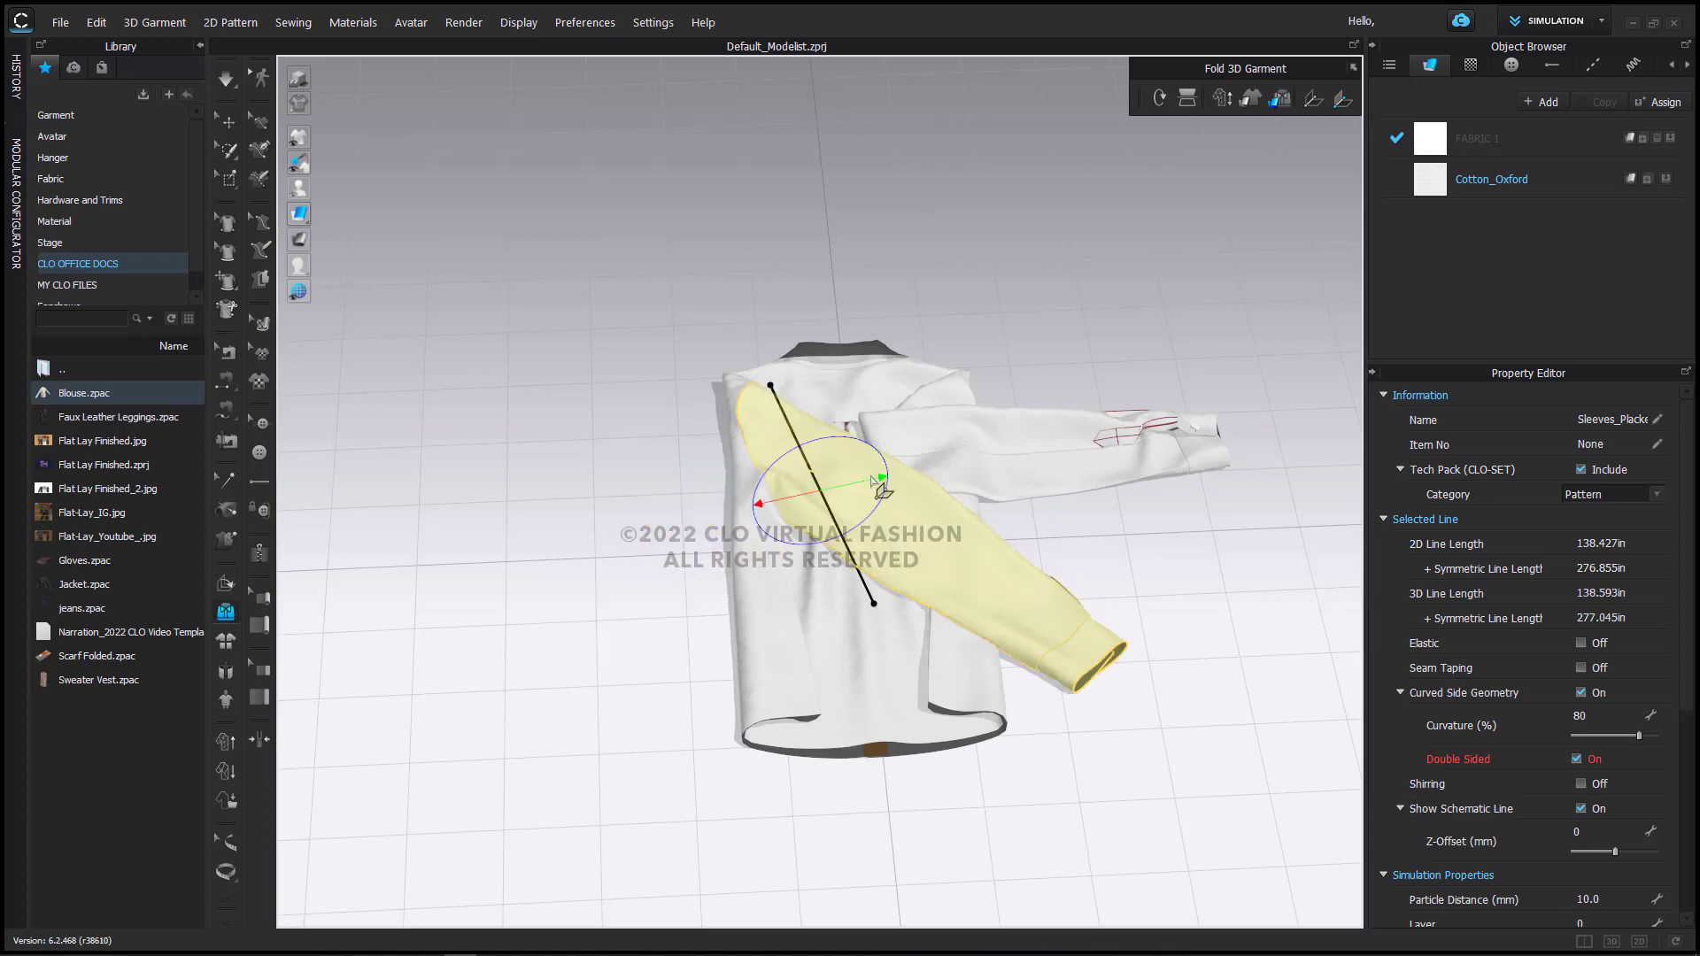
{"action": "left_click_drag", "start_coordinate": [881, 477], "coordinate": [802, 486]}
{"action": "right_click_drag", "start_coordinate": [742, 587], "coordinate": [694, 623]}
{"action": "middle_click_drag", "start_coordinate": [681, 638], "coordinate": [657, 529]}
{"action": "key", "text": "space"}
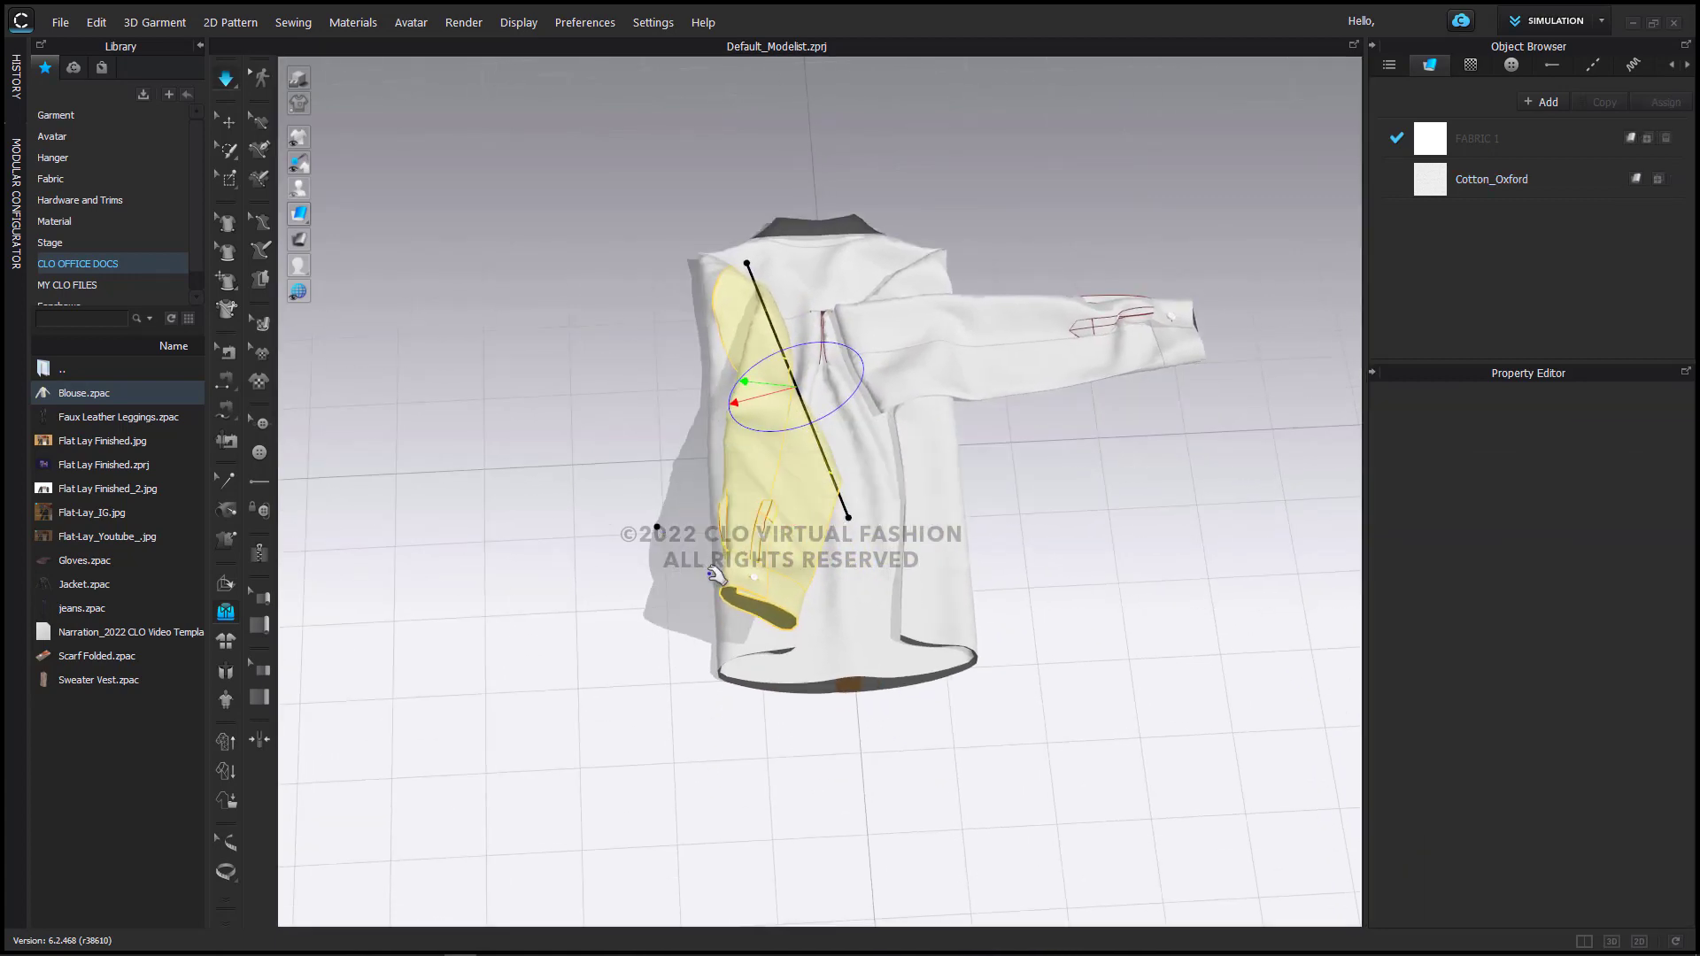
{"action": "left_click_drag", "start_coordinate": [743, 591], "coordinate": [834, 626]}
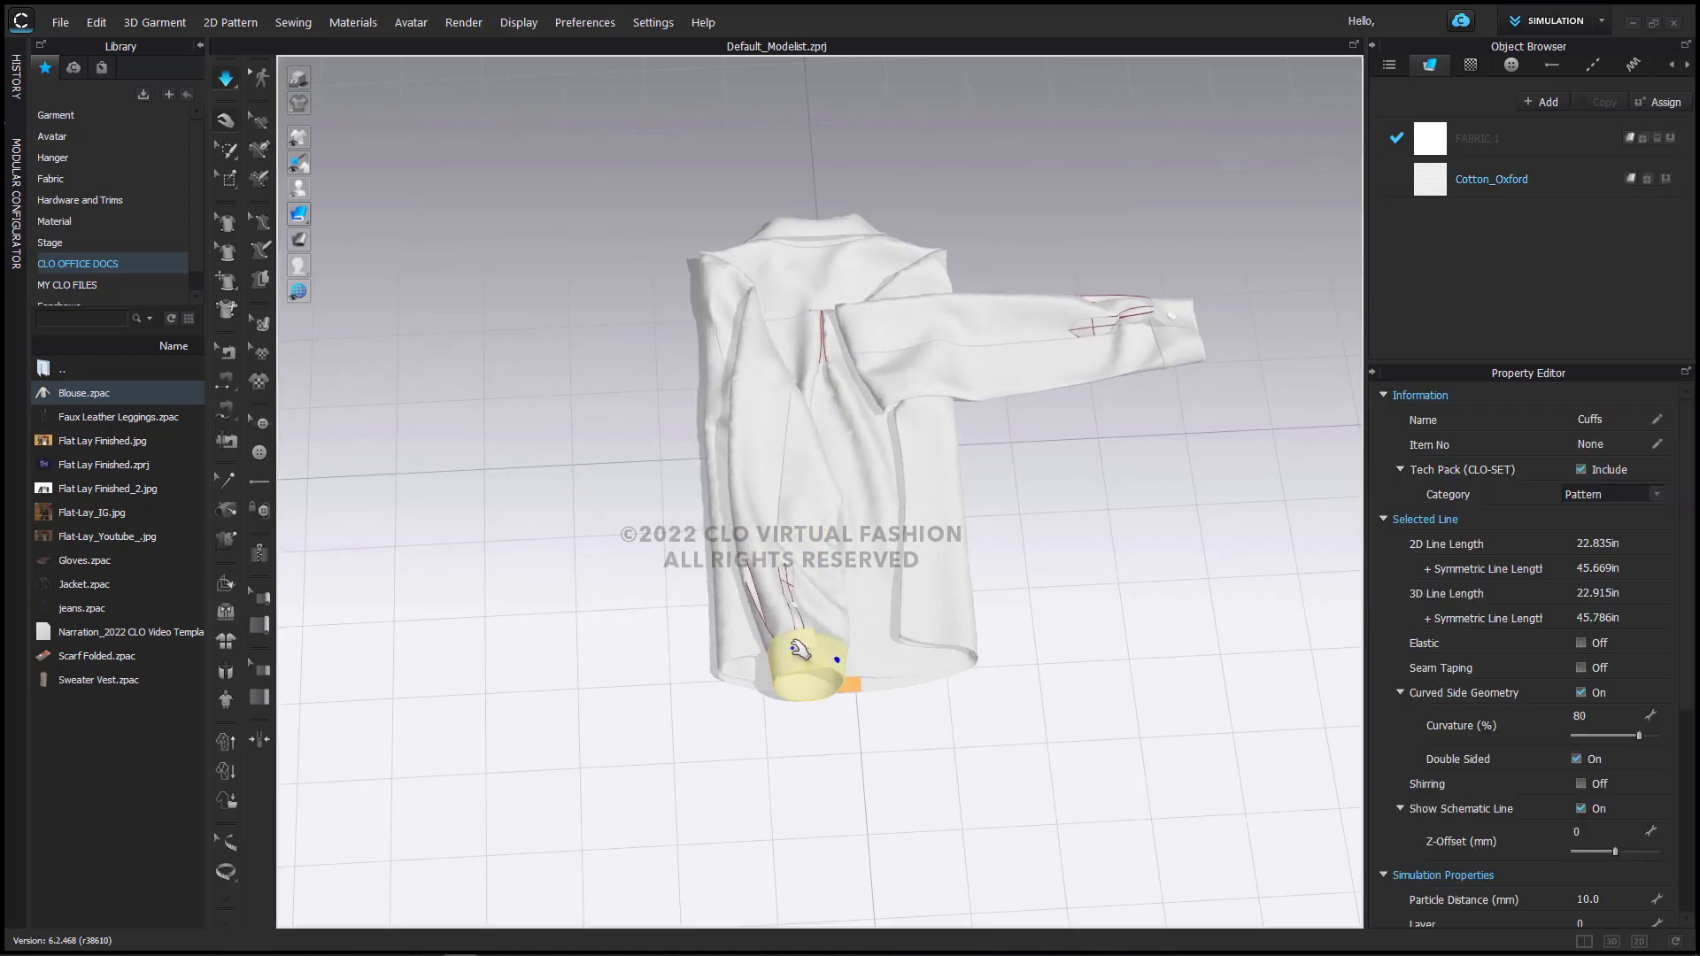
Step: Fold the blouse in half along a line across its middle, bringing the collar end over the hem, and simulate the fold
{"action": "right_click_drag", "start_coordinate": [786, 496], "coordinate": [790, 533]}
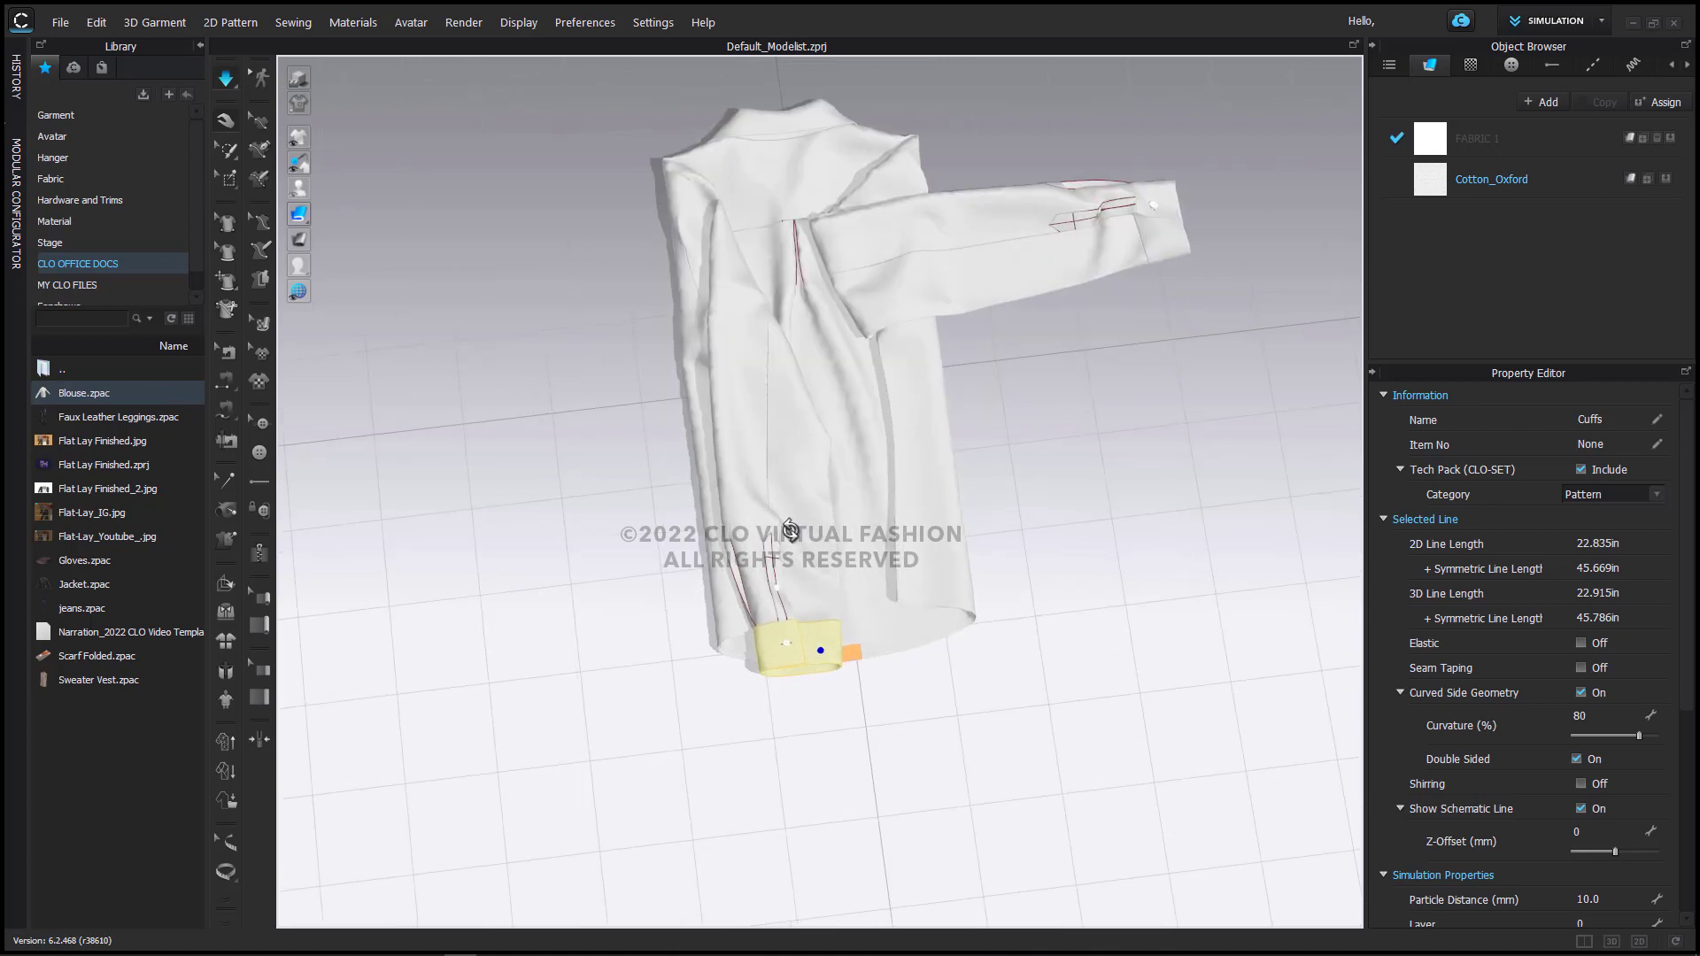
{"action": "middle_click_drag", "start_coordinate": [787, 509], "coordinate": [794, 593]}
{"action": "right_click_drag", "start_coordinate": [788, 591], "coordinate": [937, 599]}
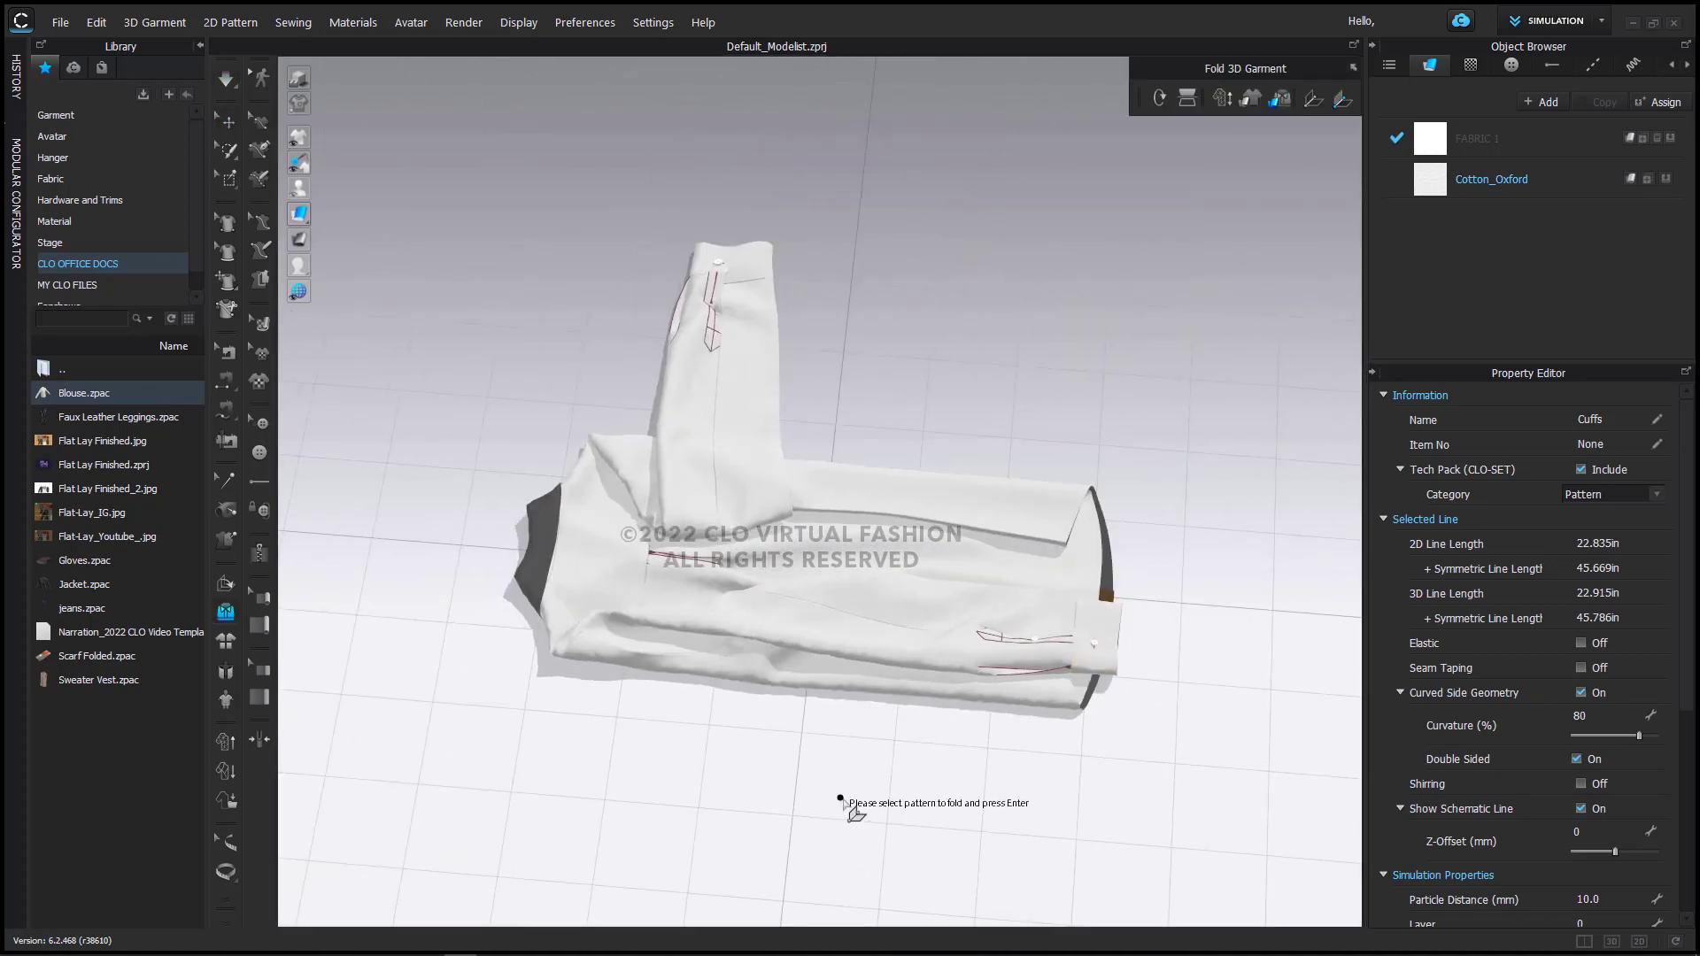
{"action": "left_click", "coordinate": [1311, 104]}
{"action": "left_click_drag", "start_coordinate": [815, 482], "coordinate": [835, 786]}
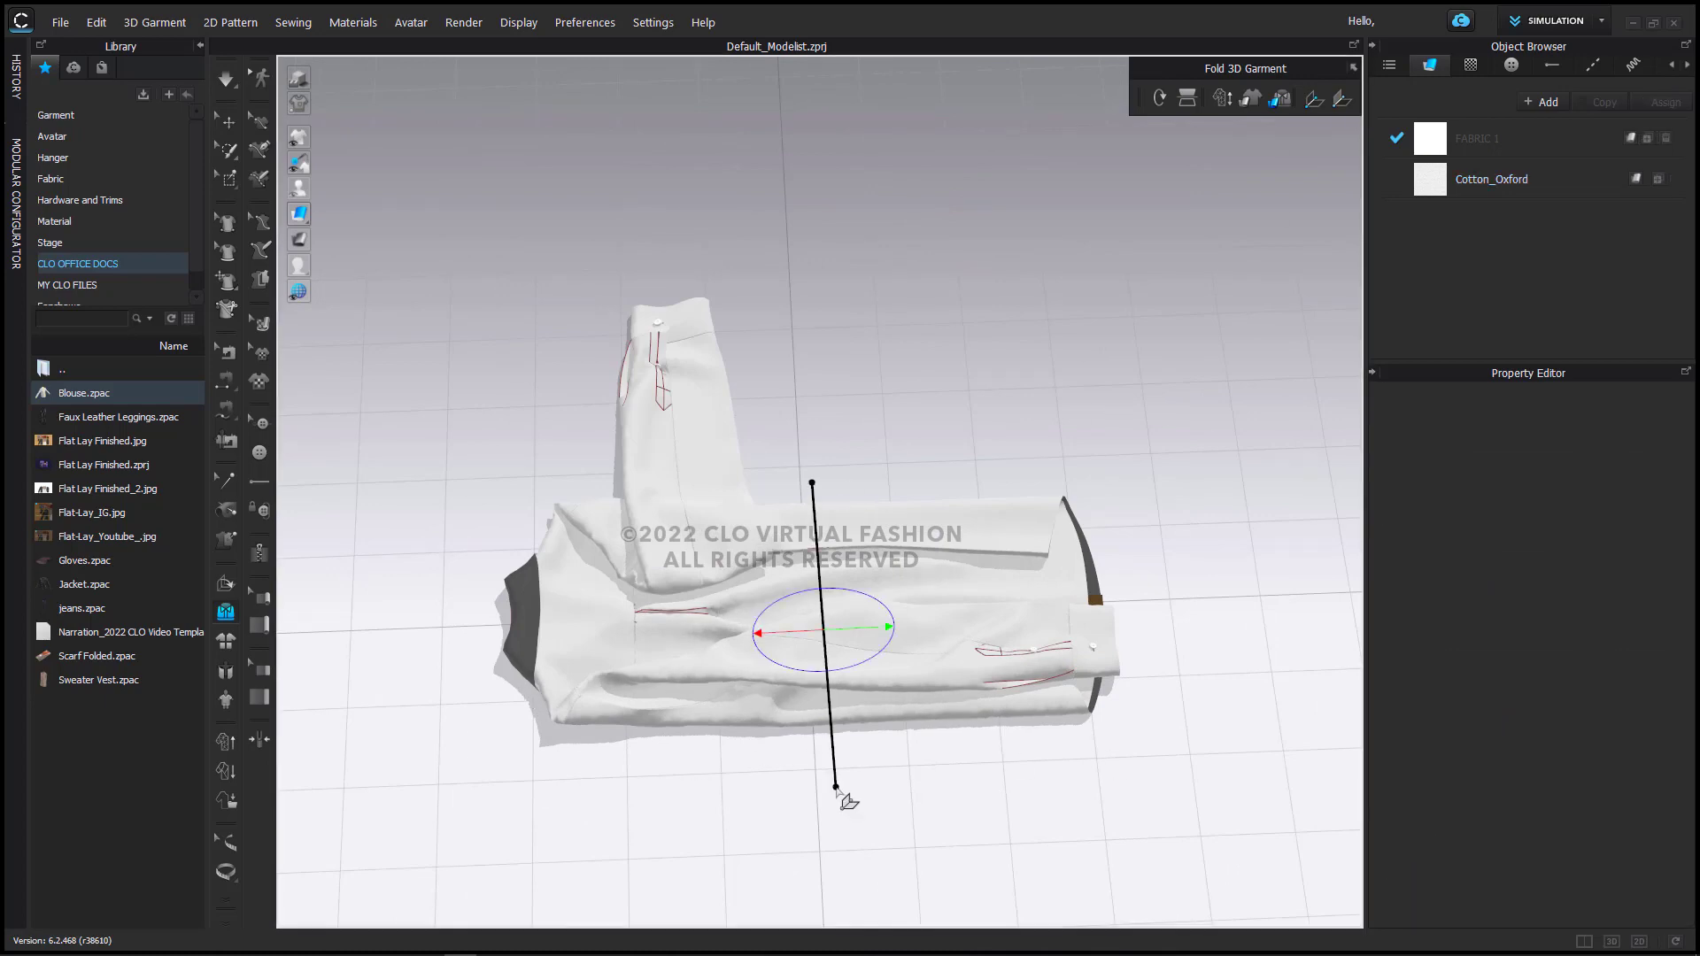
{"action": "left_click_drag", "start_coordinate": [863, 618], "coordinate": [865, 623]}
{"action": "key", "text": "space"}
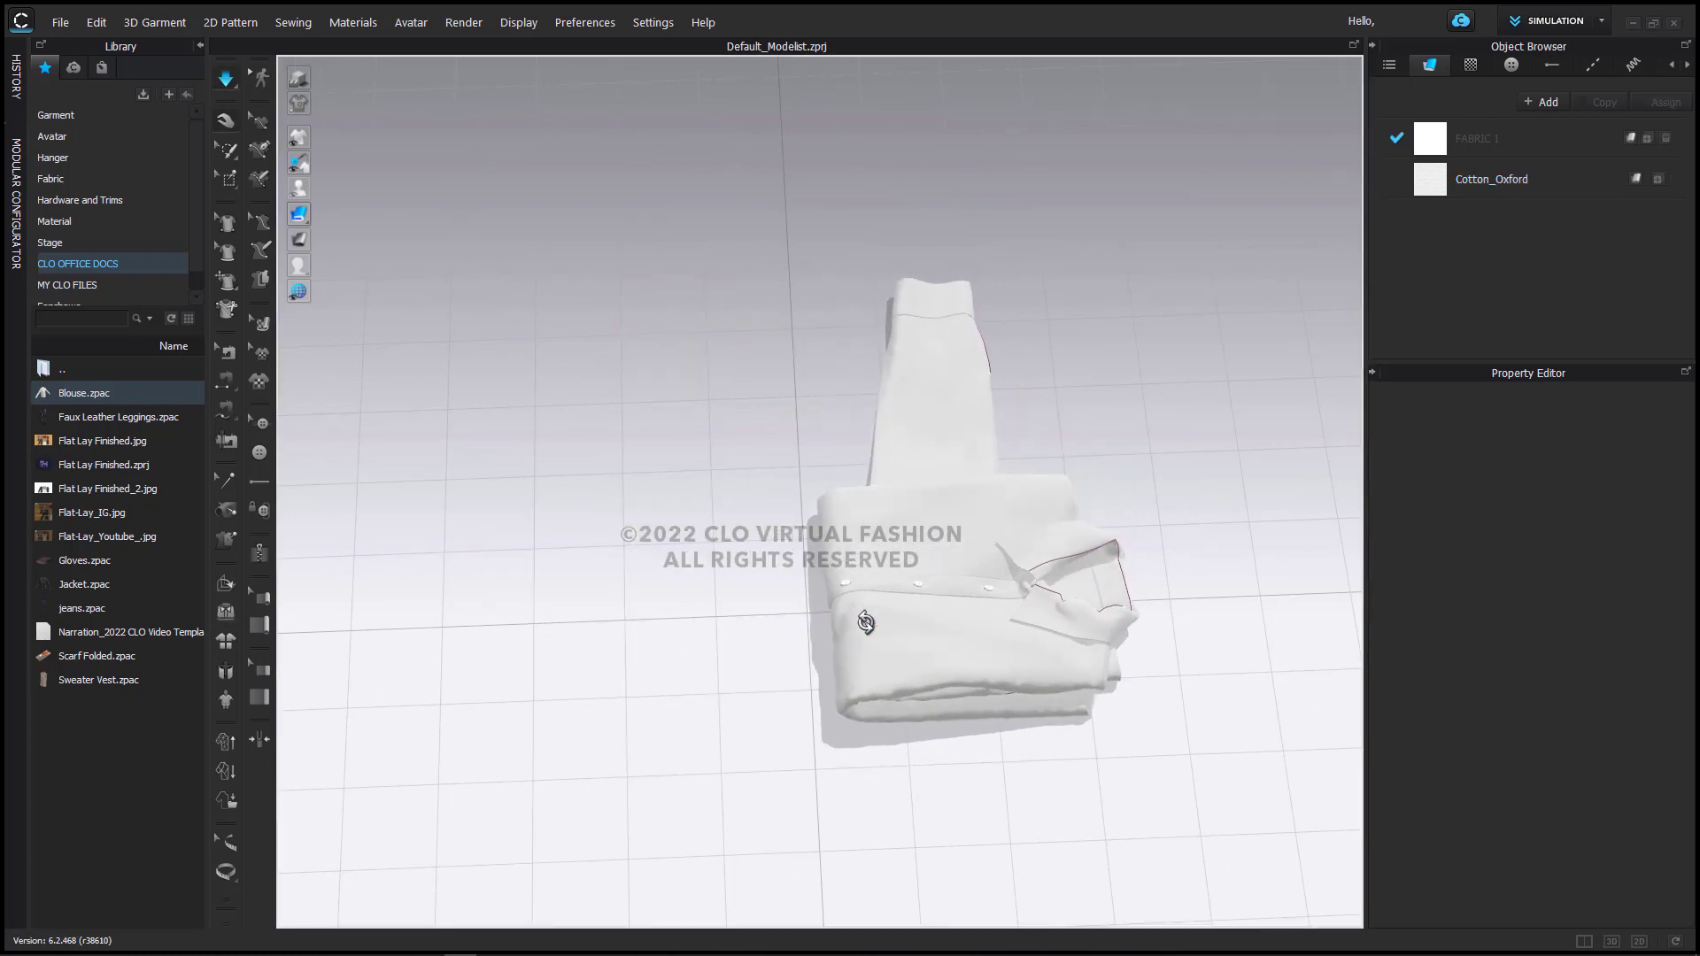
{"action": "key", "text": "space"}
Step: Fold the outstretched sleeve across the blouse front along a line near the shoulder, simulate it, and leave the fold tool
{"action": "right_click_drag", "start_coordinate": [751, 654], "coordinate": [907, 558]}
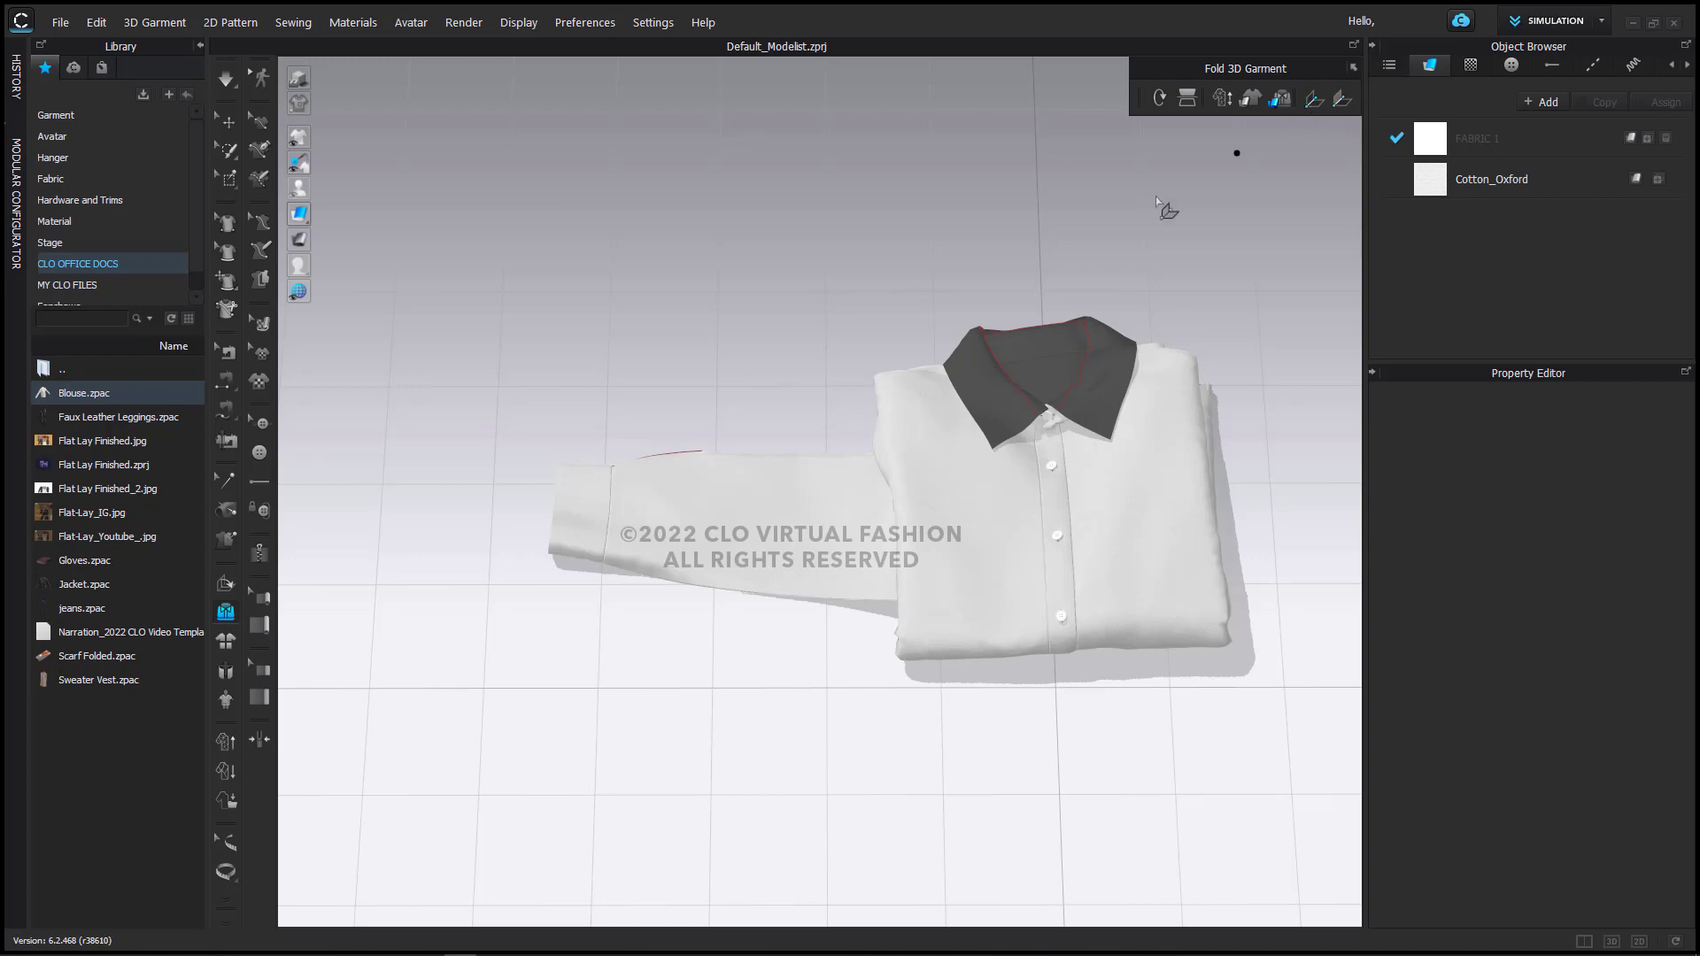
{"action": "left_click", "coordinate": [842, 425]}
{"action": "left_click", "coordinate": [849, 648]}
{"action": "left_click_drag", "start_coordinate": [776, 534], "coordinate": [1026, 558]}
{"action": "key", "text": "space"}
{"action": "right_click_drag", "start_coordinate": [1204, 753], "coordinate": [1042, 670]}
{"action": "key", "text": "space"}
{"action": "left_click", "coordinate": [226, 611]}
{"action": "left_click", "coordinate": [226, 122]}
{"action": "left_click", "coordinate": [611, 364]}
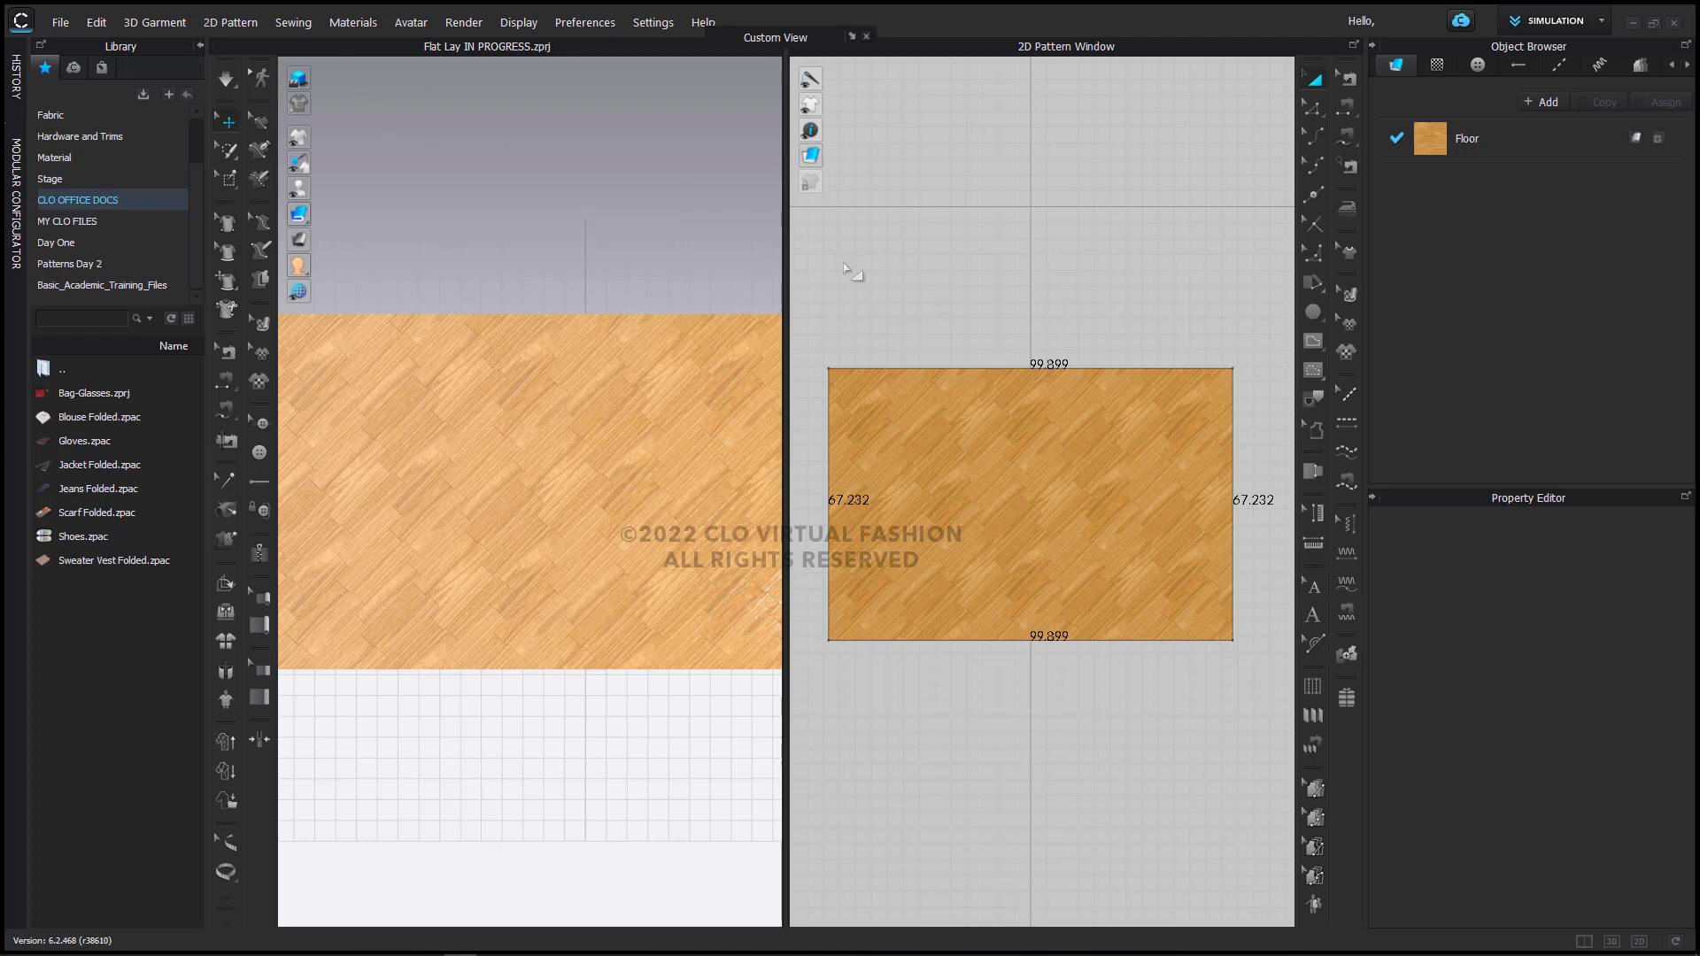
Step: Examine the rectangular floor pattern and the texture, type, normal map and reflection settings of its Floor fabric
{"action": "left_click", "coordinate": [1052, 452]}
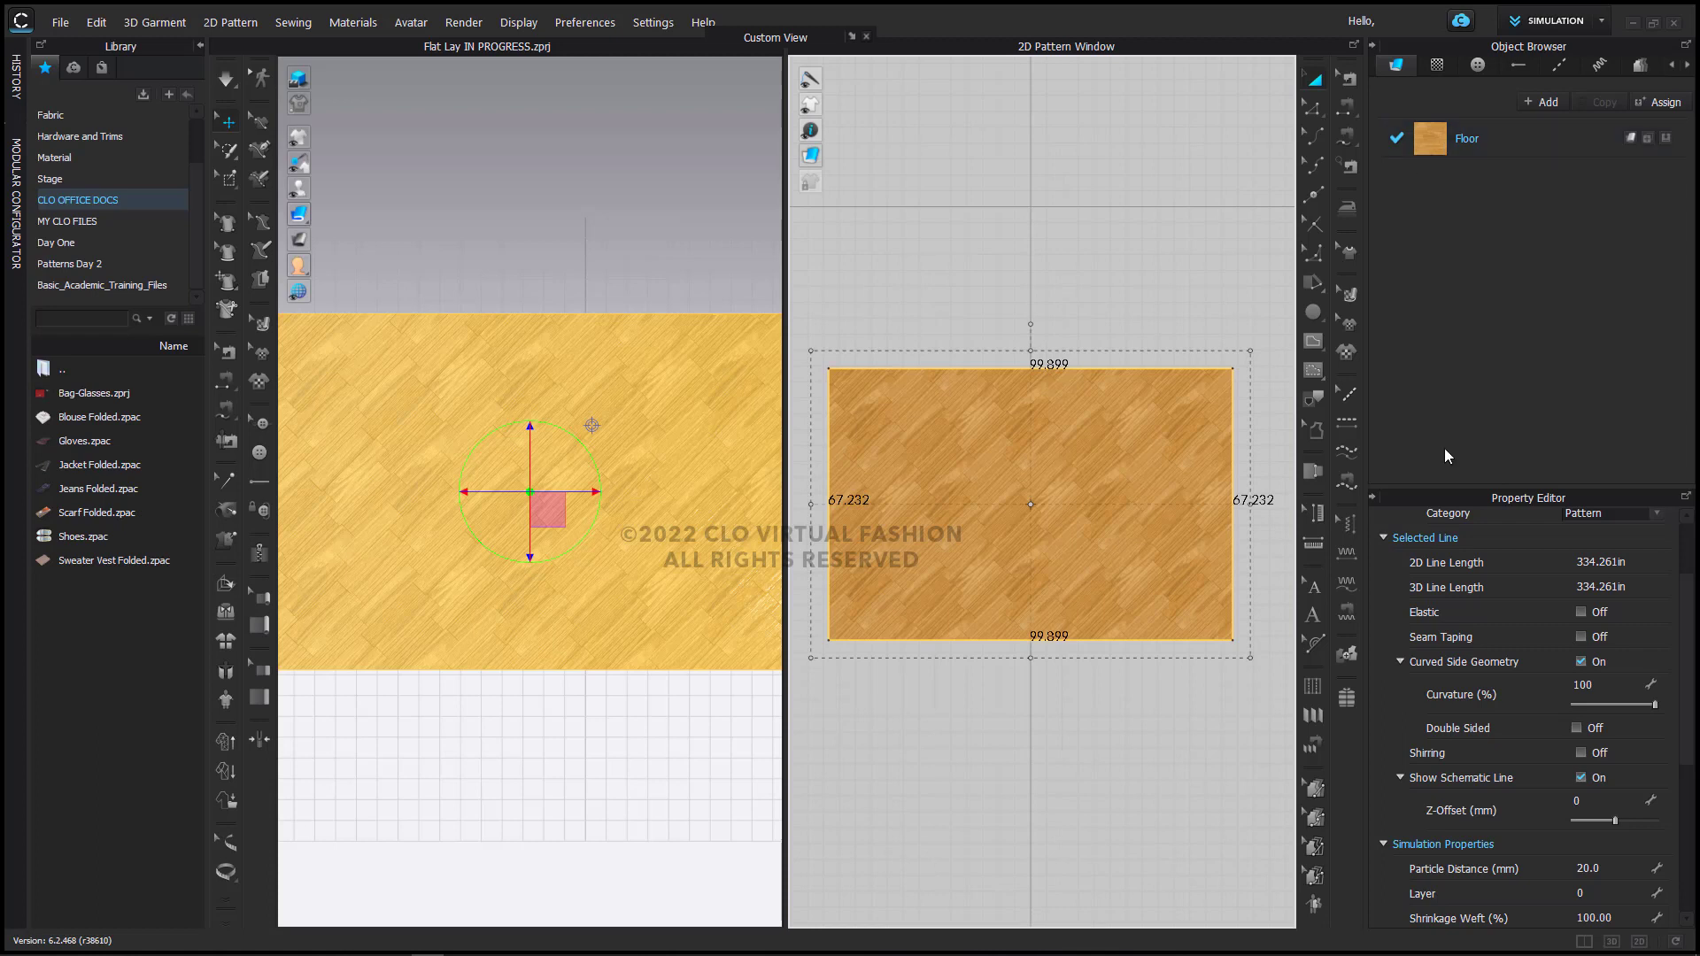
{"action": "left_click", "coordinate": [1523, 141]}
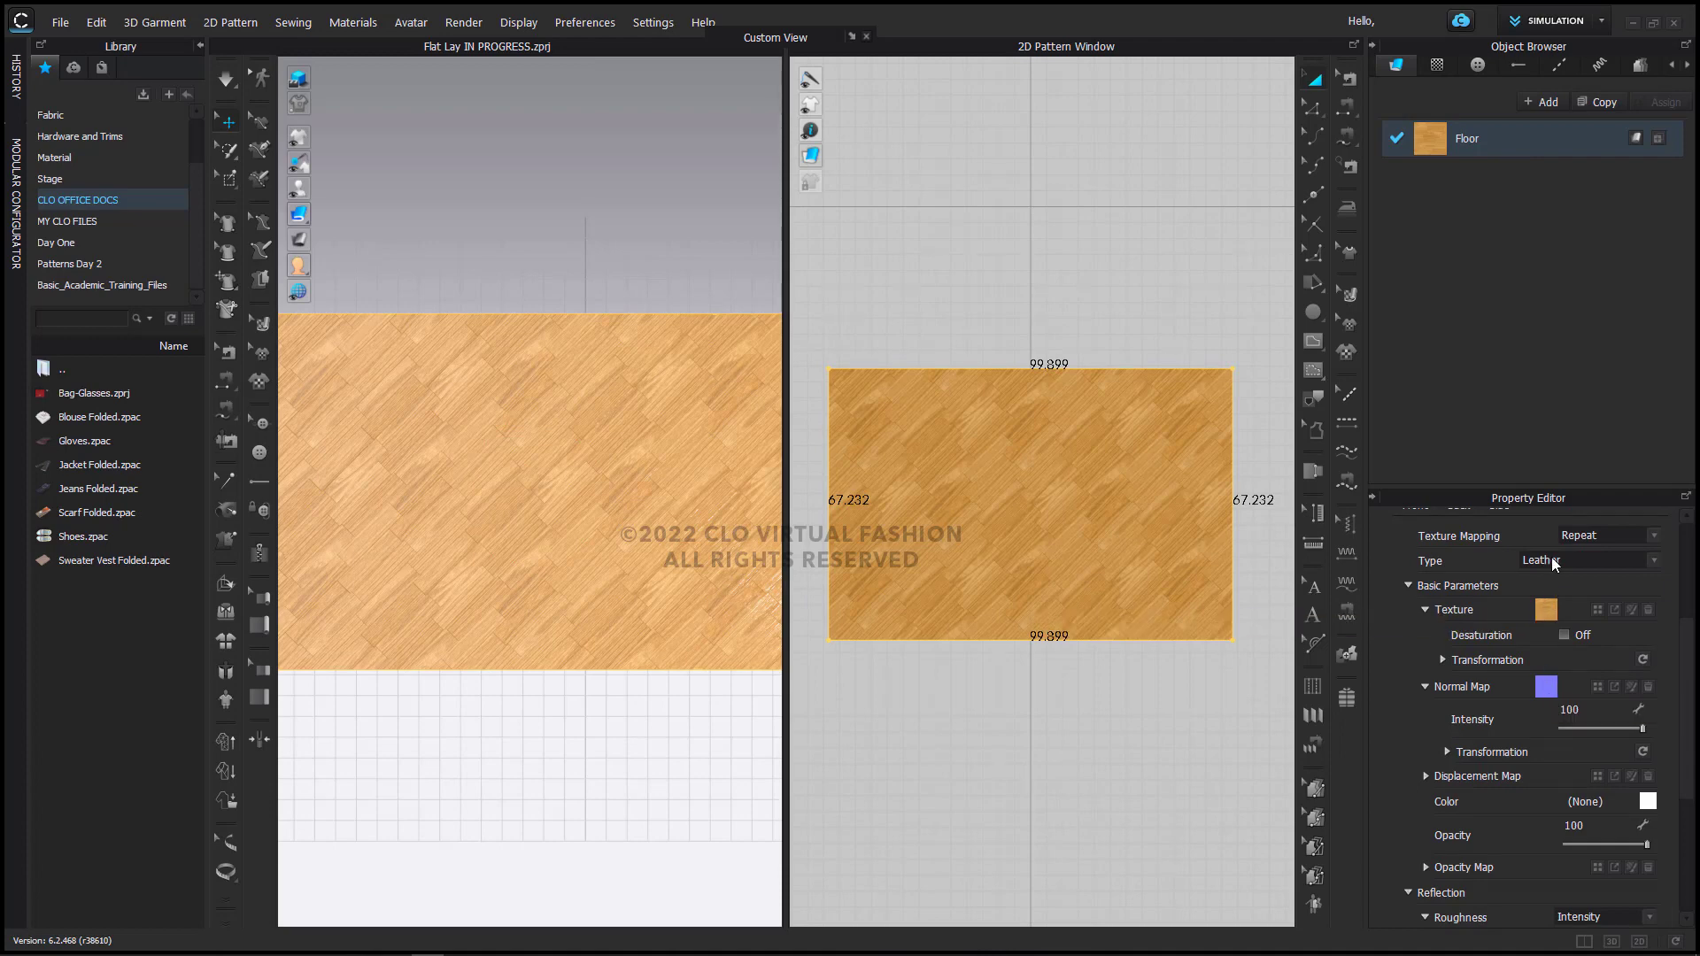
{"action": "scroll", "coordinate": [1508, 653], "scroll_direction": "down", "scroll_amount": 3}
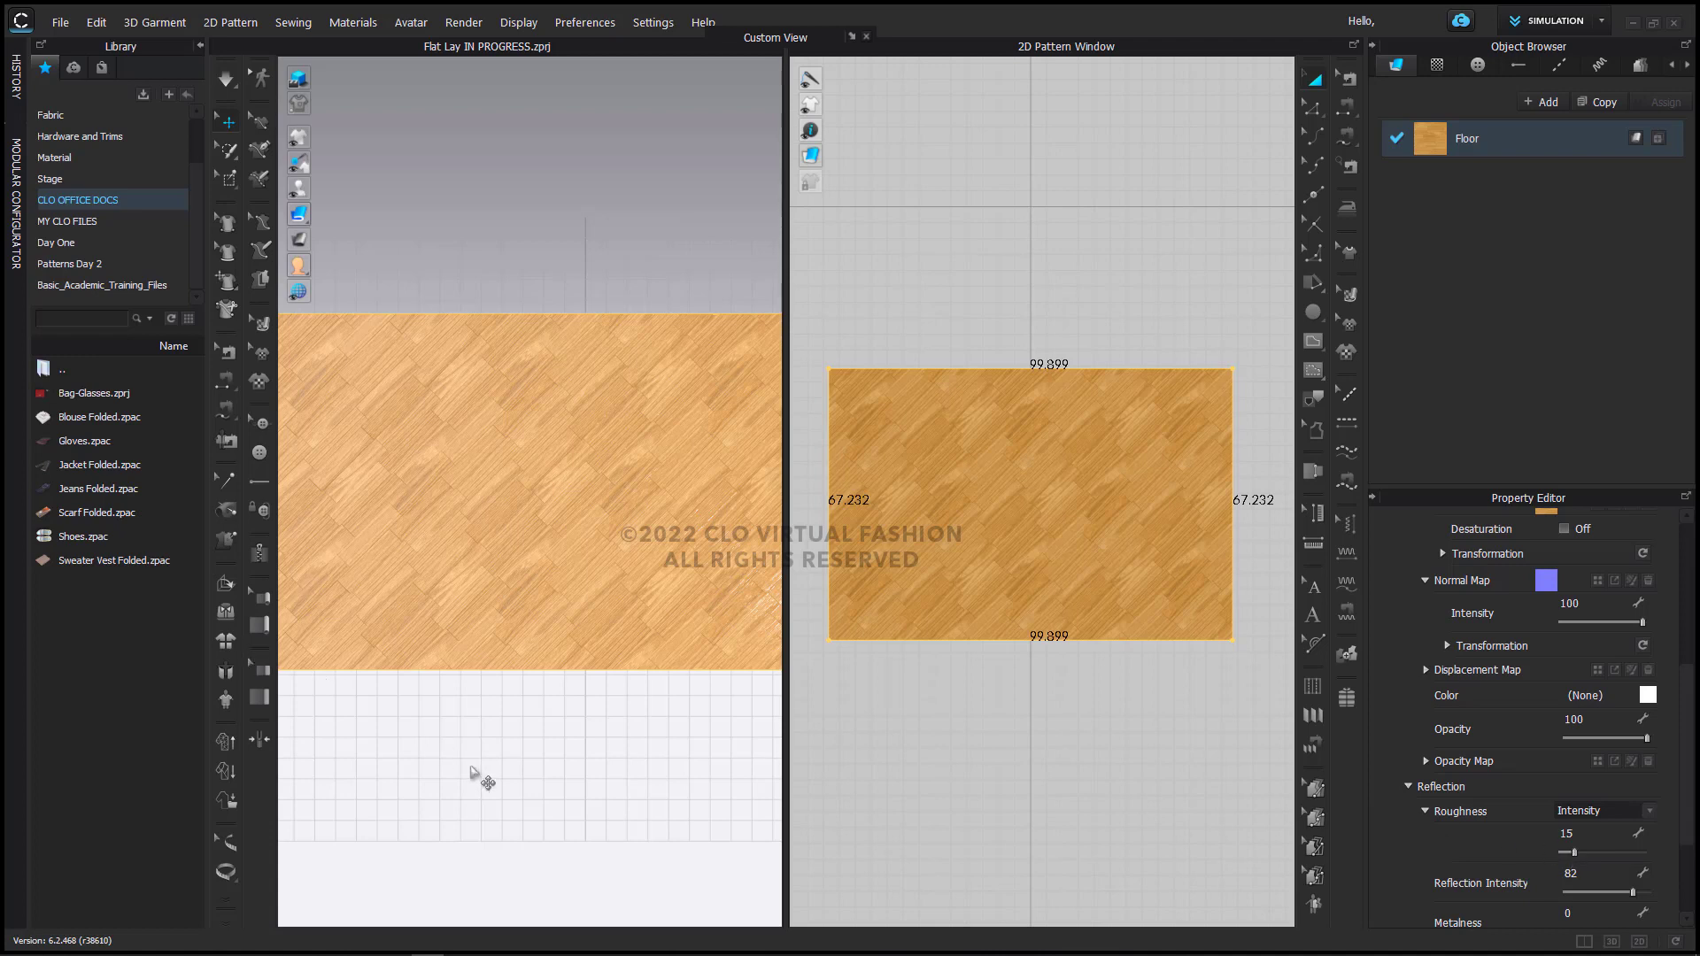
{"action": "left_click", "coordinate": [473, 777]}
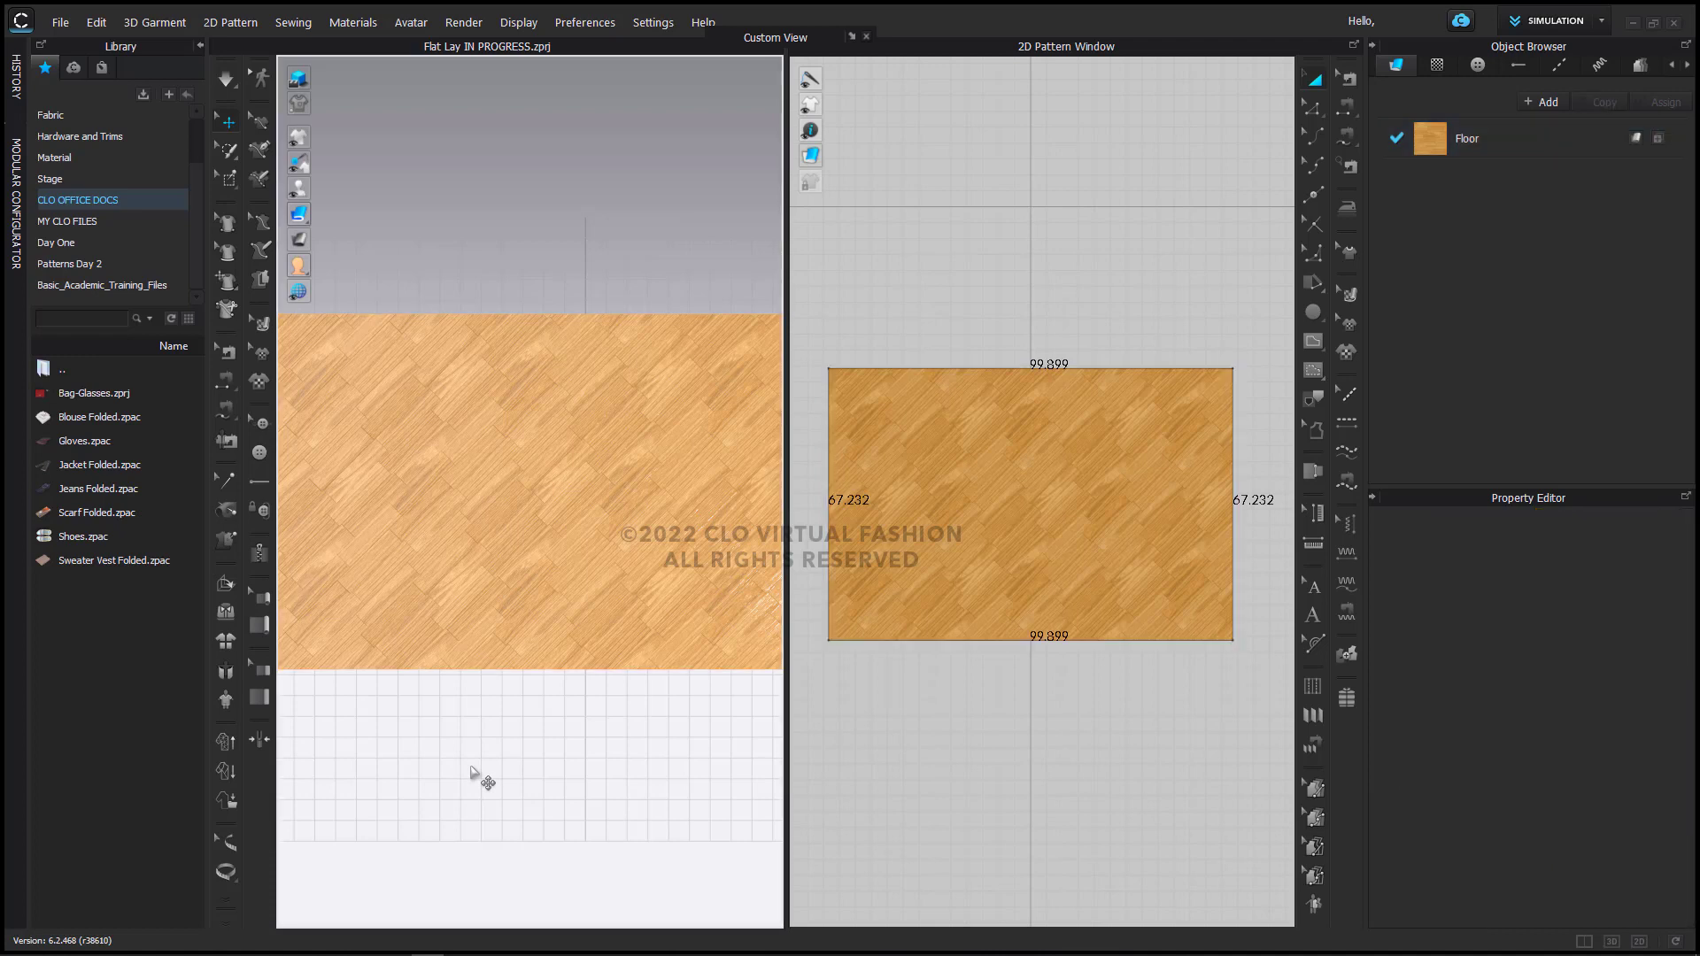
Step: Add Sweater Vest Folded.zpac from the library to the workspace with load type Add
{"action": "scroll", "coordinate": [483, 769], "scroll_direction": "down", "scroll_amount": 2}
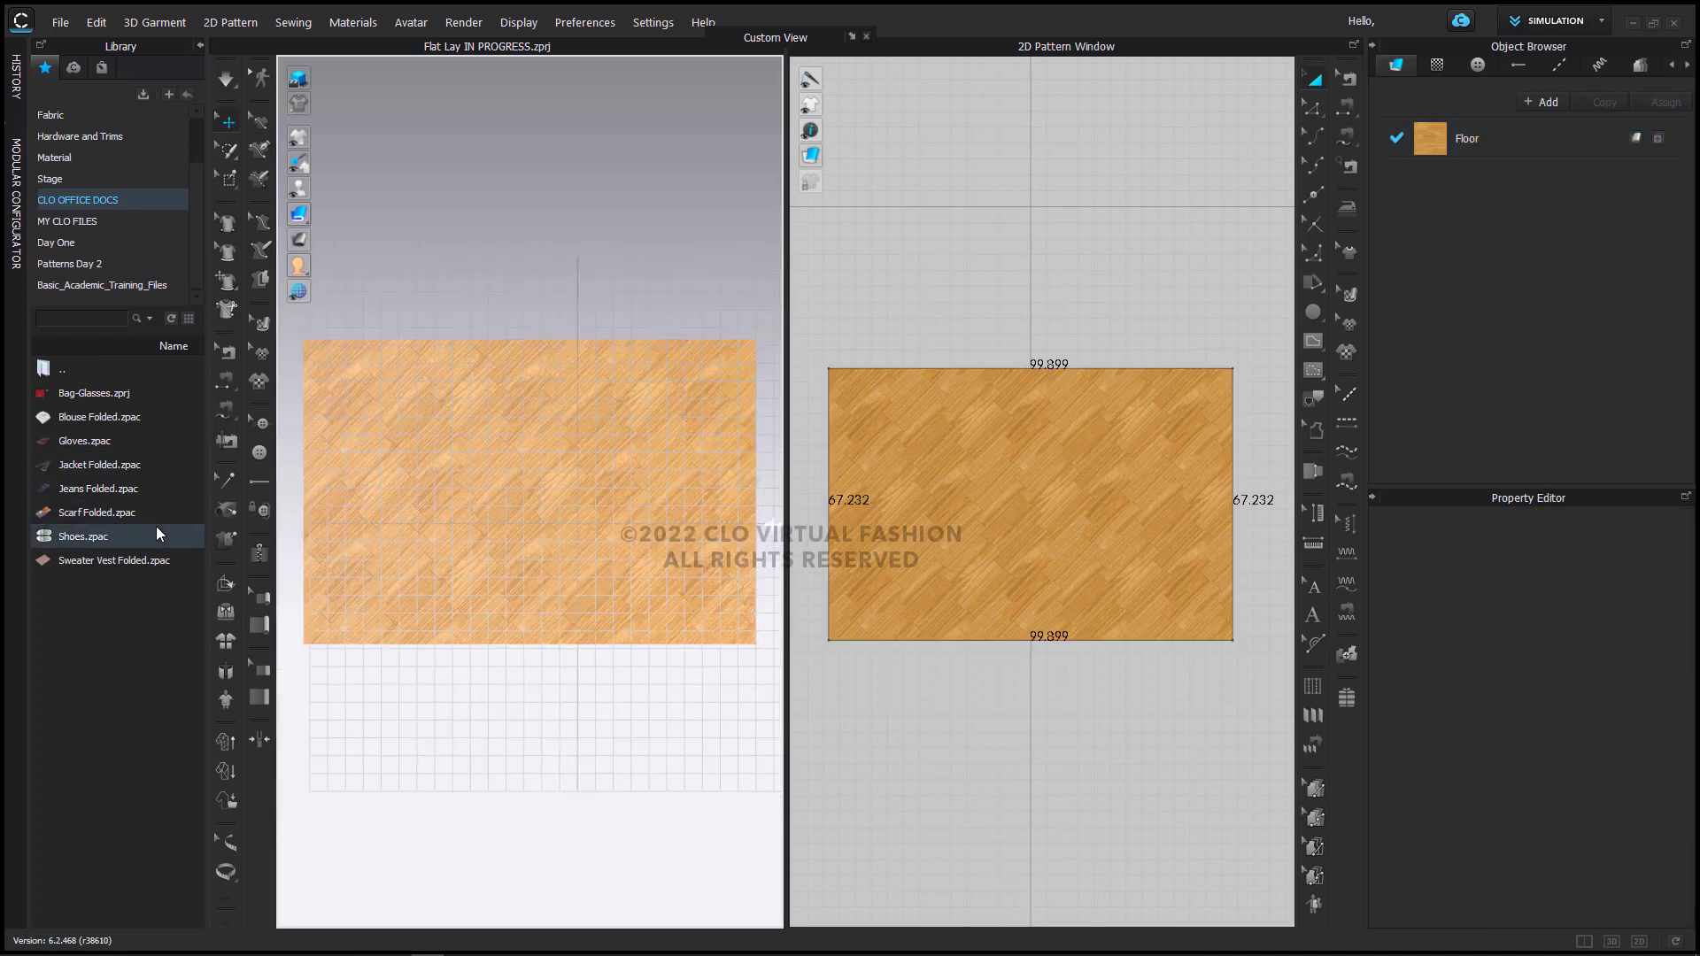
{"action": "mouse_move", "coordinate": [106, 420]}
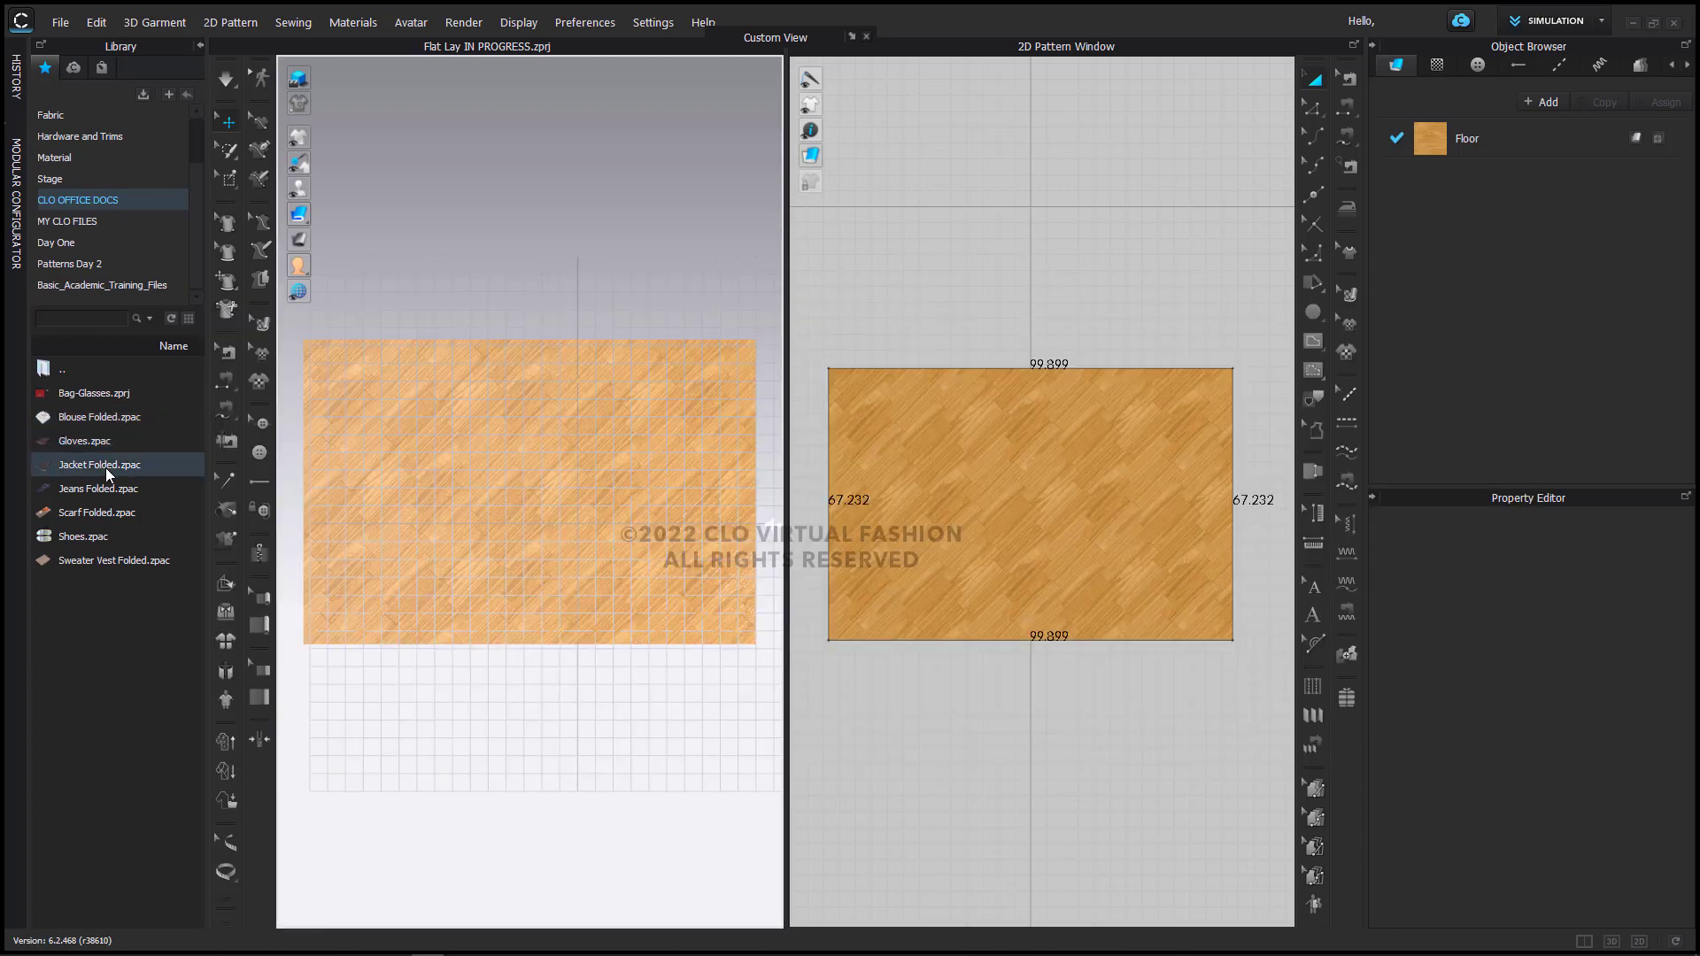
{"action": "mouse_move", "coordinate": [108, 473]}
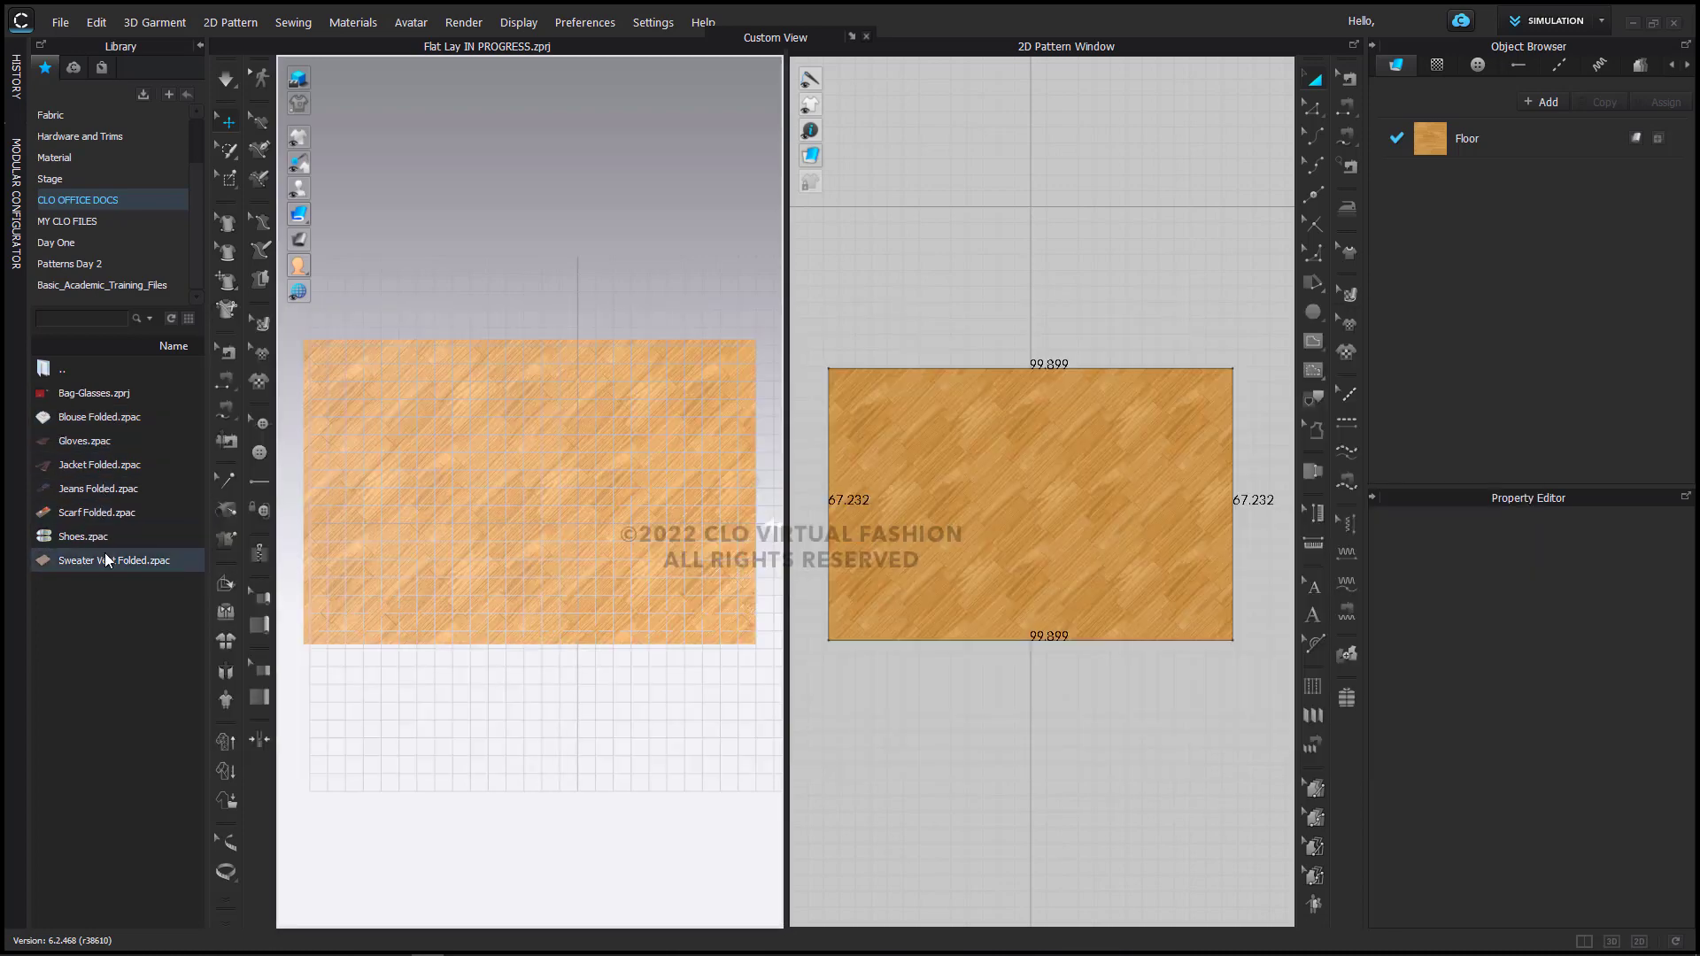
{"action": "mouse_move", "coordinate": [106, 560]}
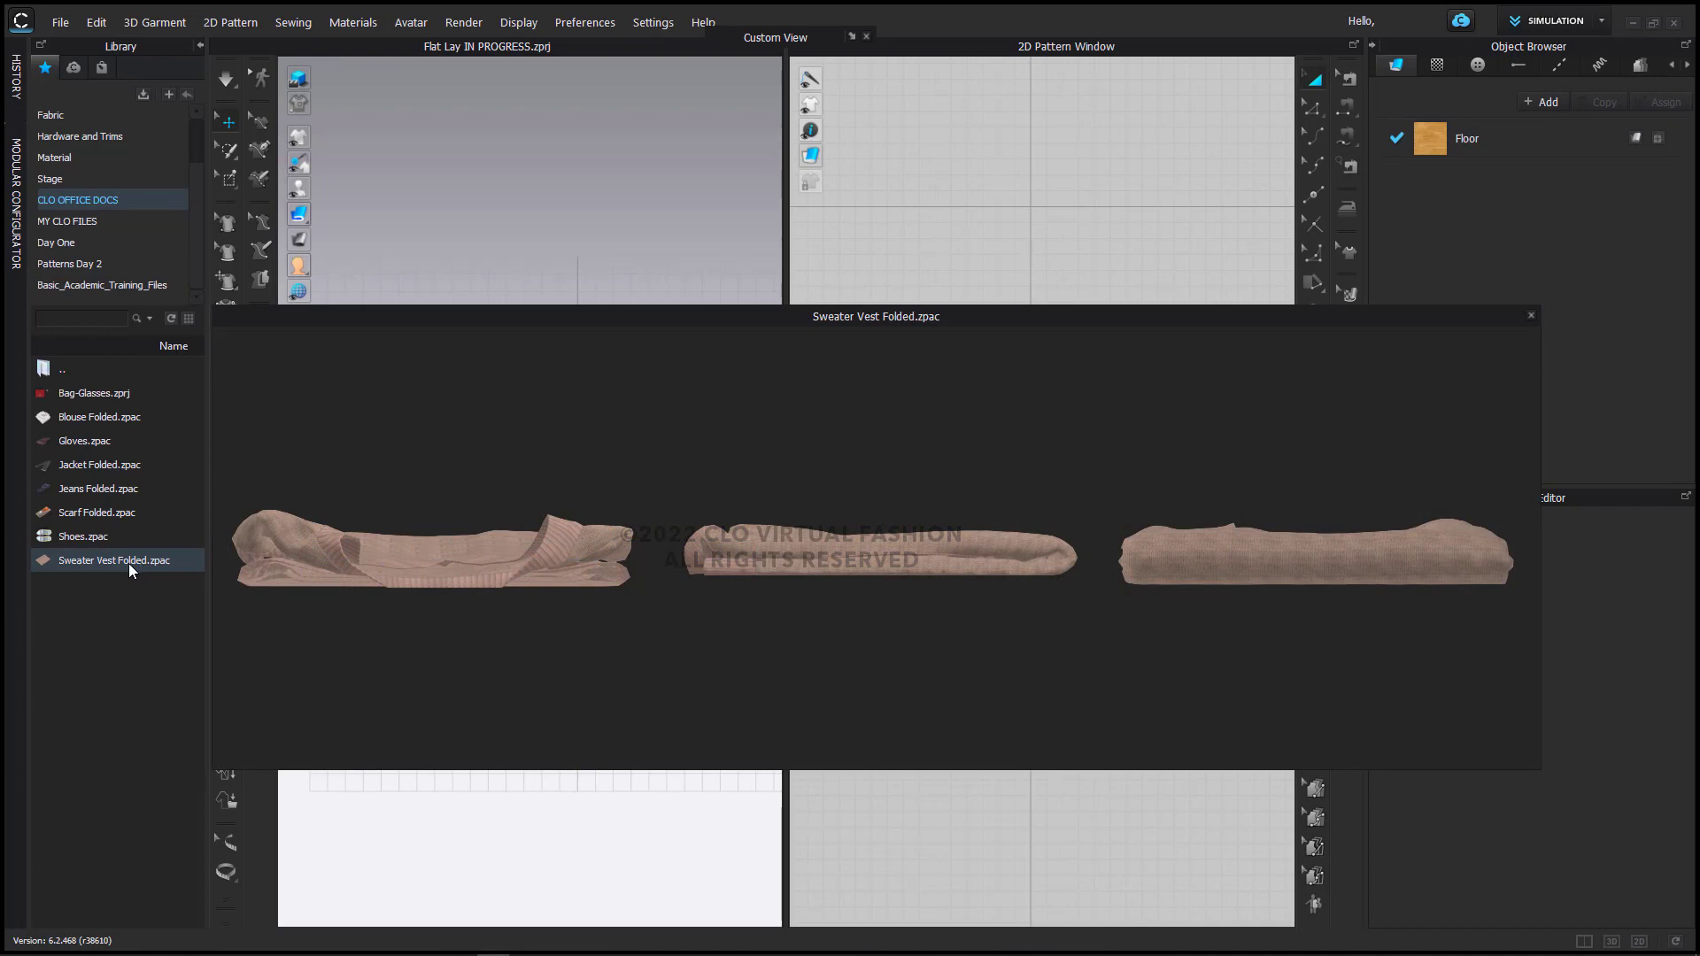
{"action": "right_click", "coordinate": [129, 563]}
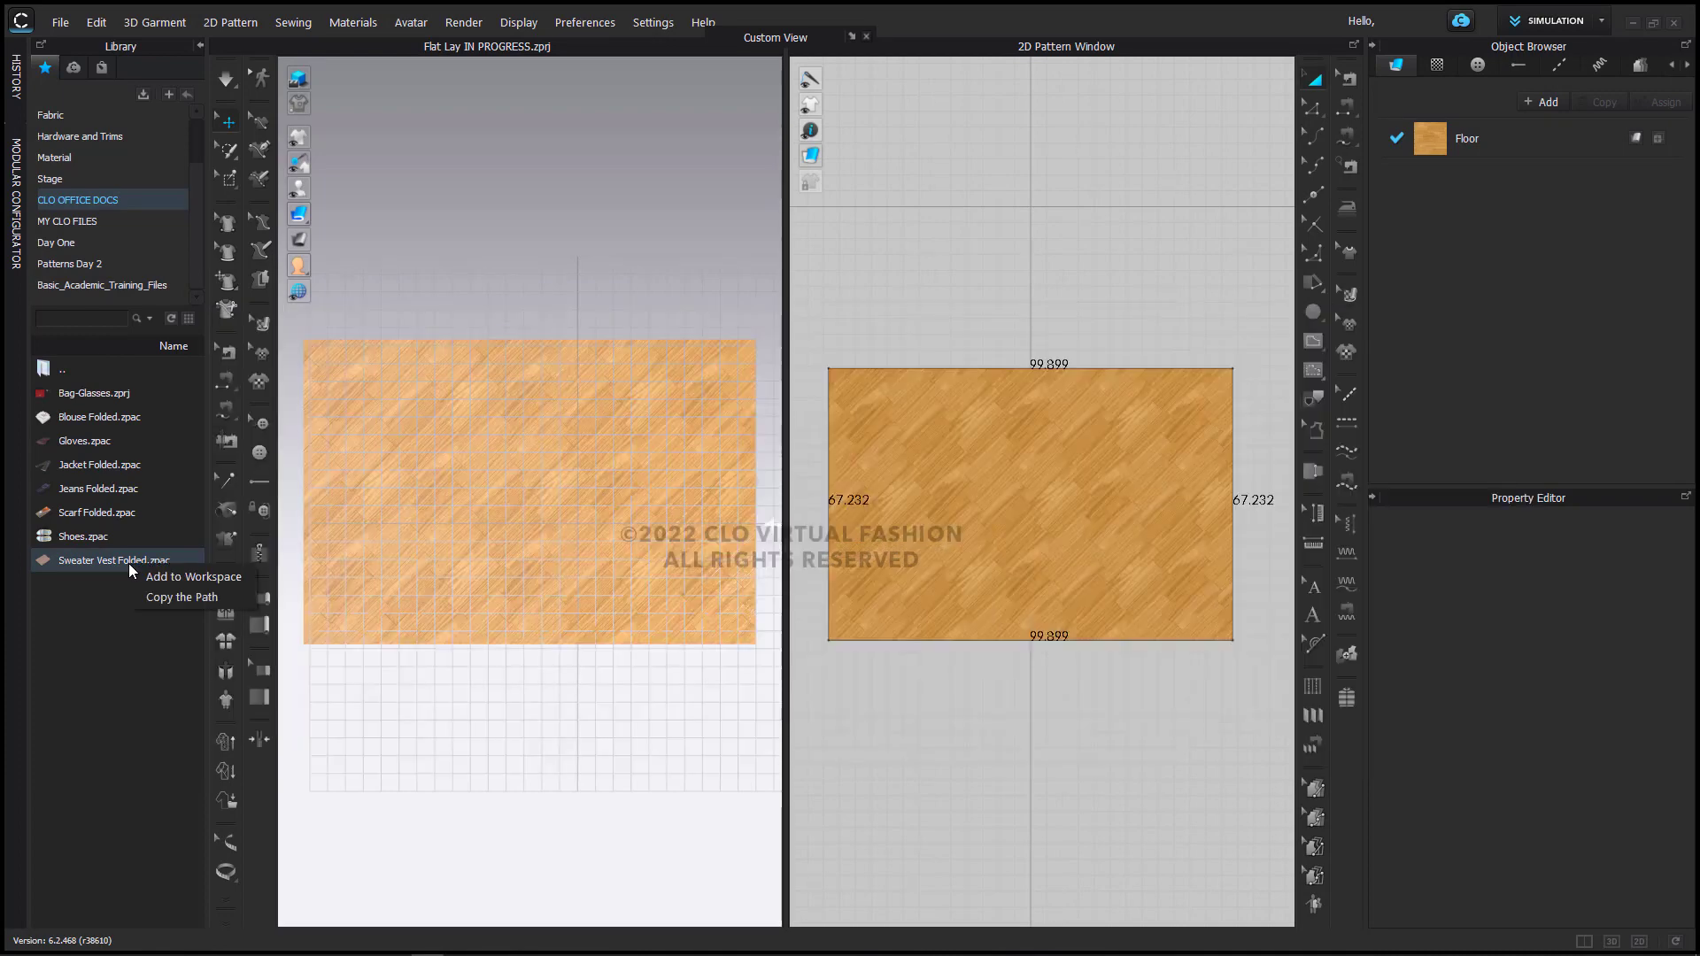
{"action": "left_click", "coordinate": [174, 576]}
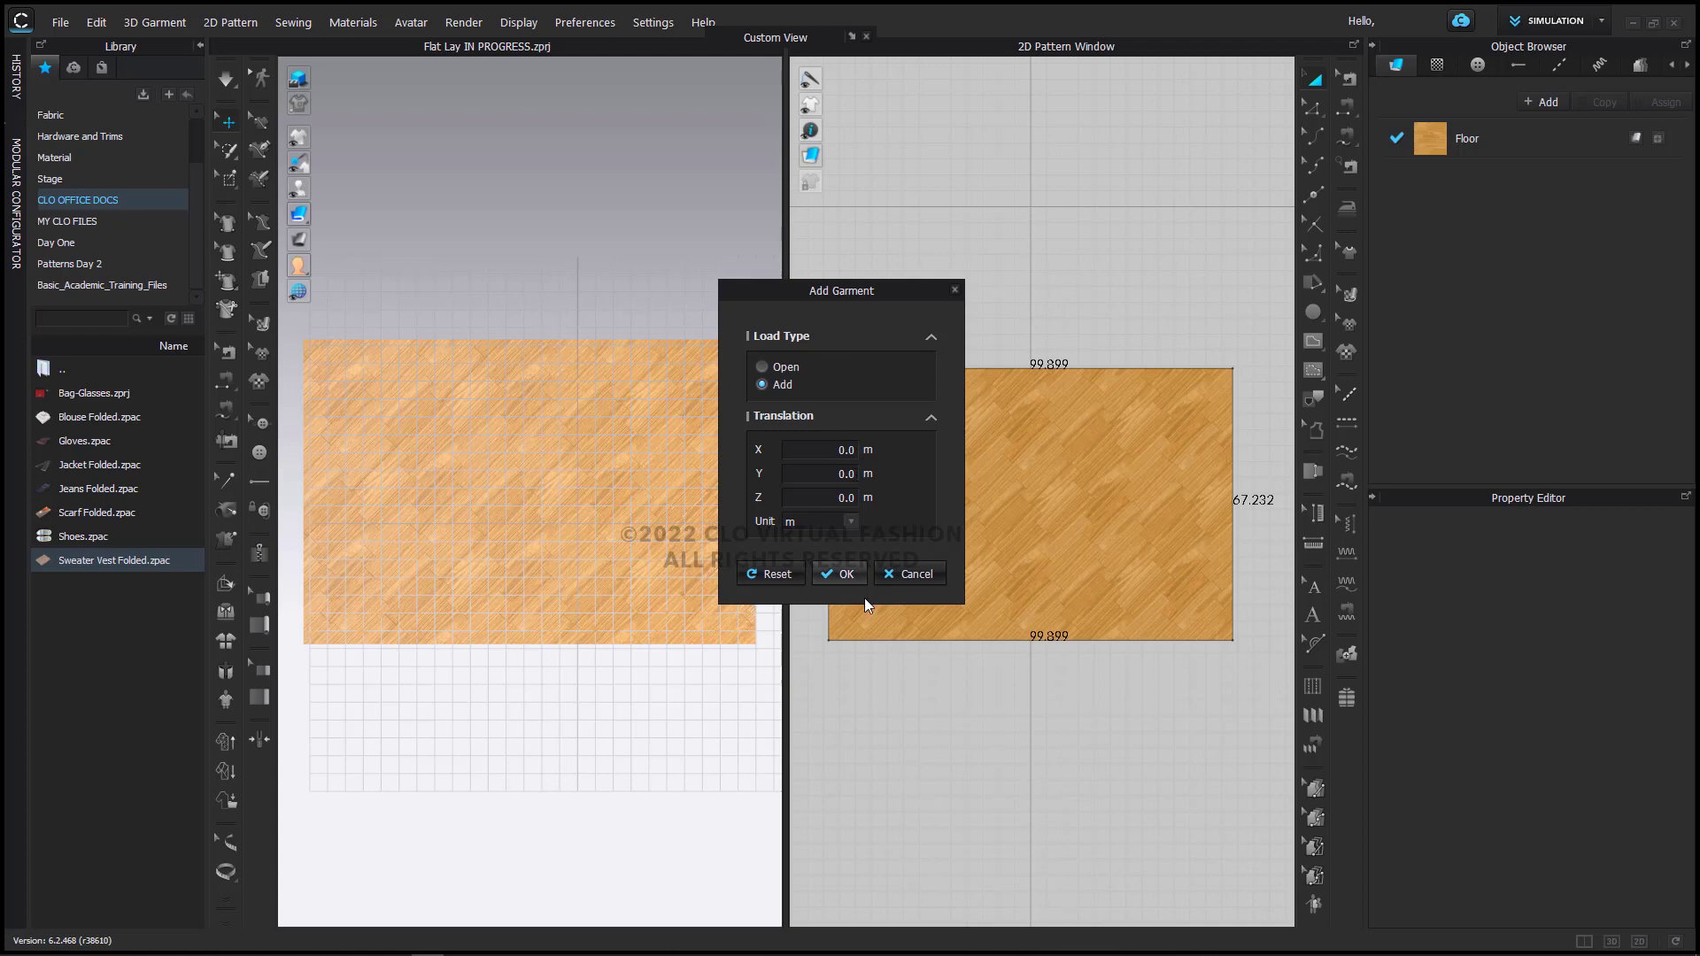
{"action": "left_click", "coordinate": [841, 574]}
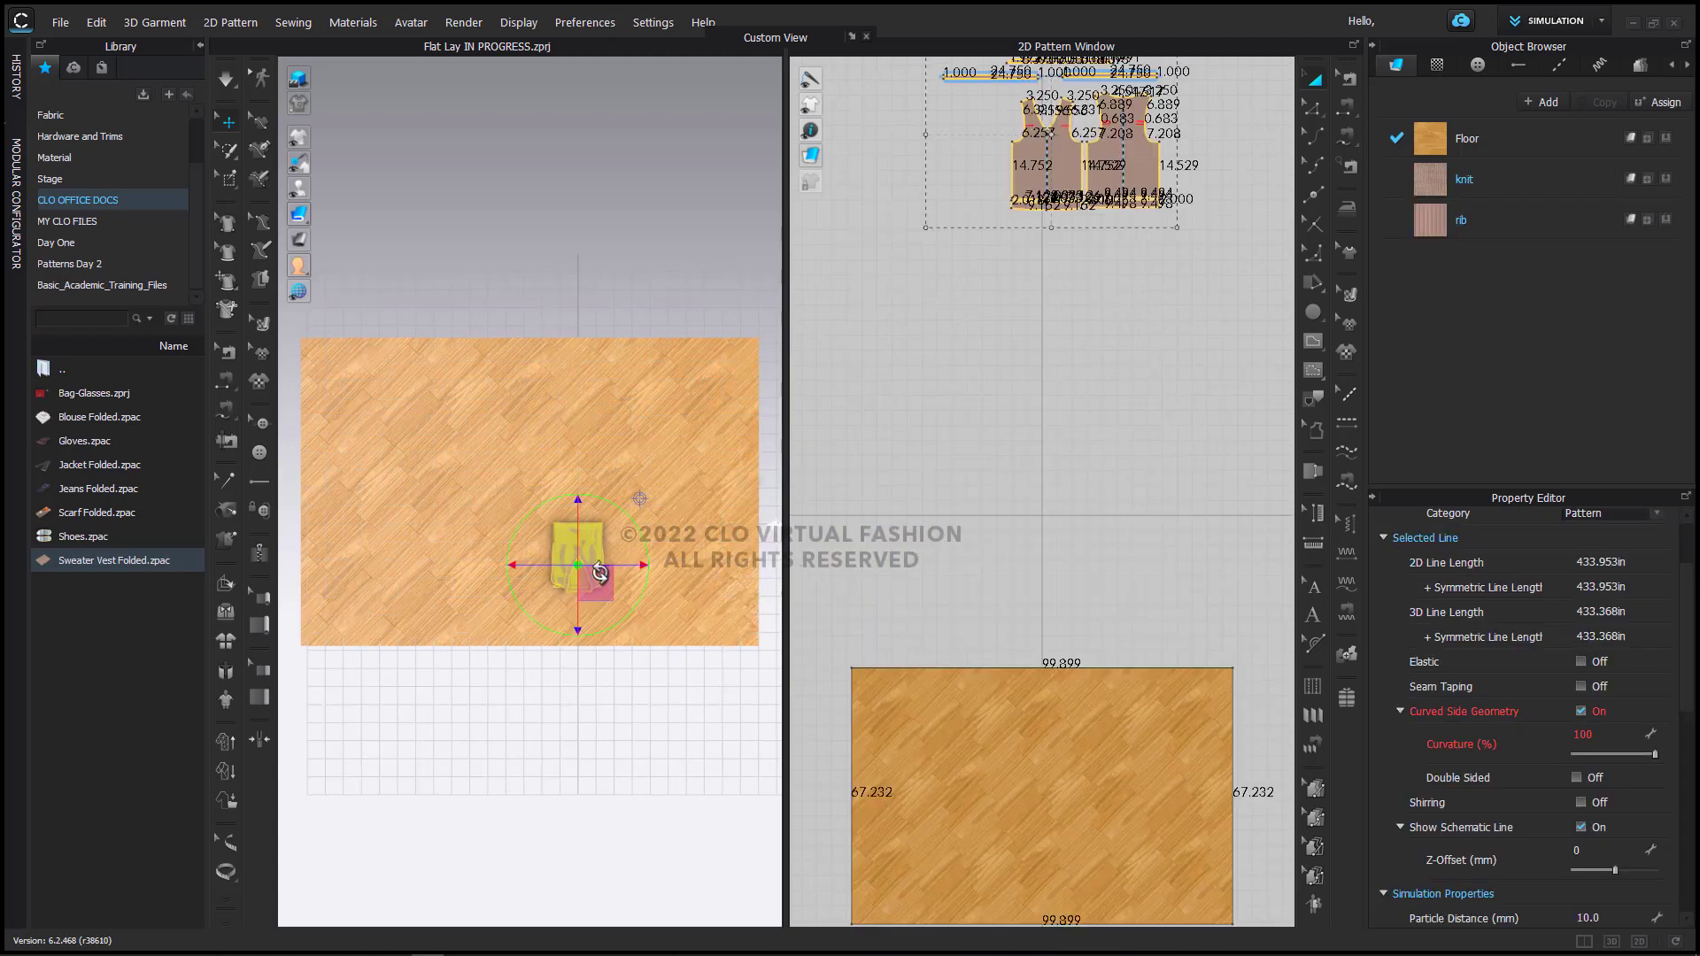
Step: Rotate the folded sweater vest a quarter turn and move it near the middle of the wooden floor
{"action": "left_click_drag", "start_coordinate": [638, 602], "coordinate": [618, 502]}
{"action": "left_click_drag", "start_coordinate": [595, 584], "coordinate": [563, 527]}
{"action": "scroll", "coordinate": [972, 562], "scroll_direction": "down", "scroll_amount": 4}
{"action": "scroll", "coordinate": [1078, 358], "scroll_direction": "up", "scroll_amount": 3}
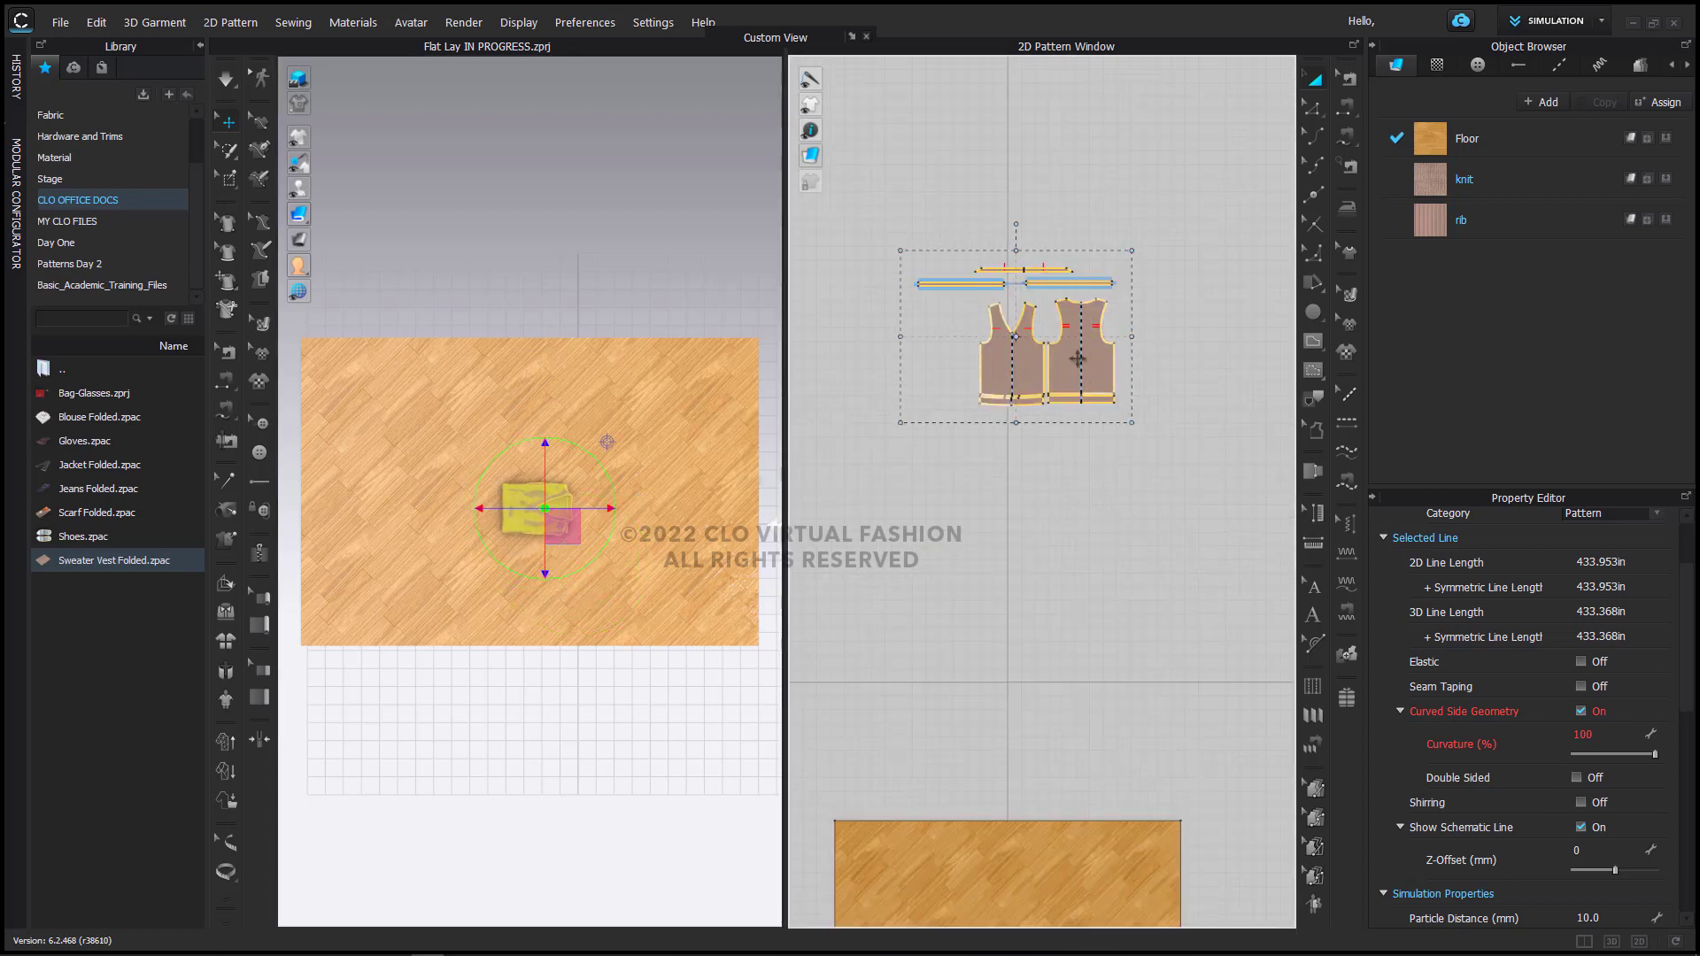
{"action": "scroll", "coordinate": [1131, 632], "scroll_direction": "down", "scroll_amount": 3}
{"action": "left_click", "coordinate": [547, 788]}
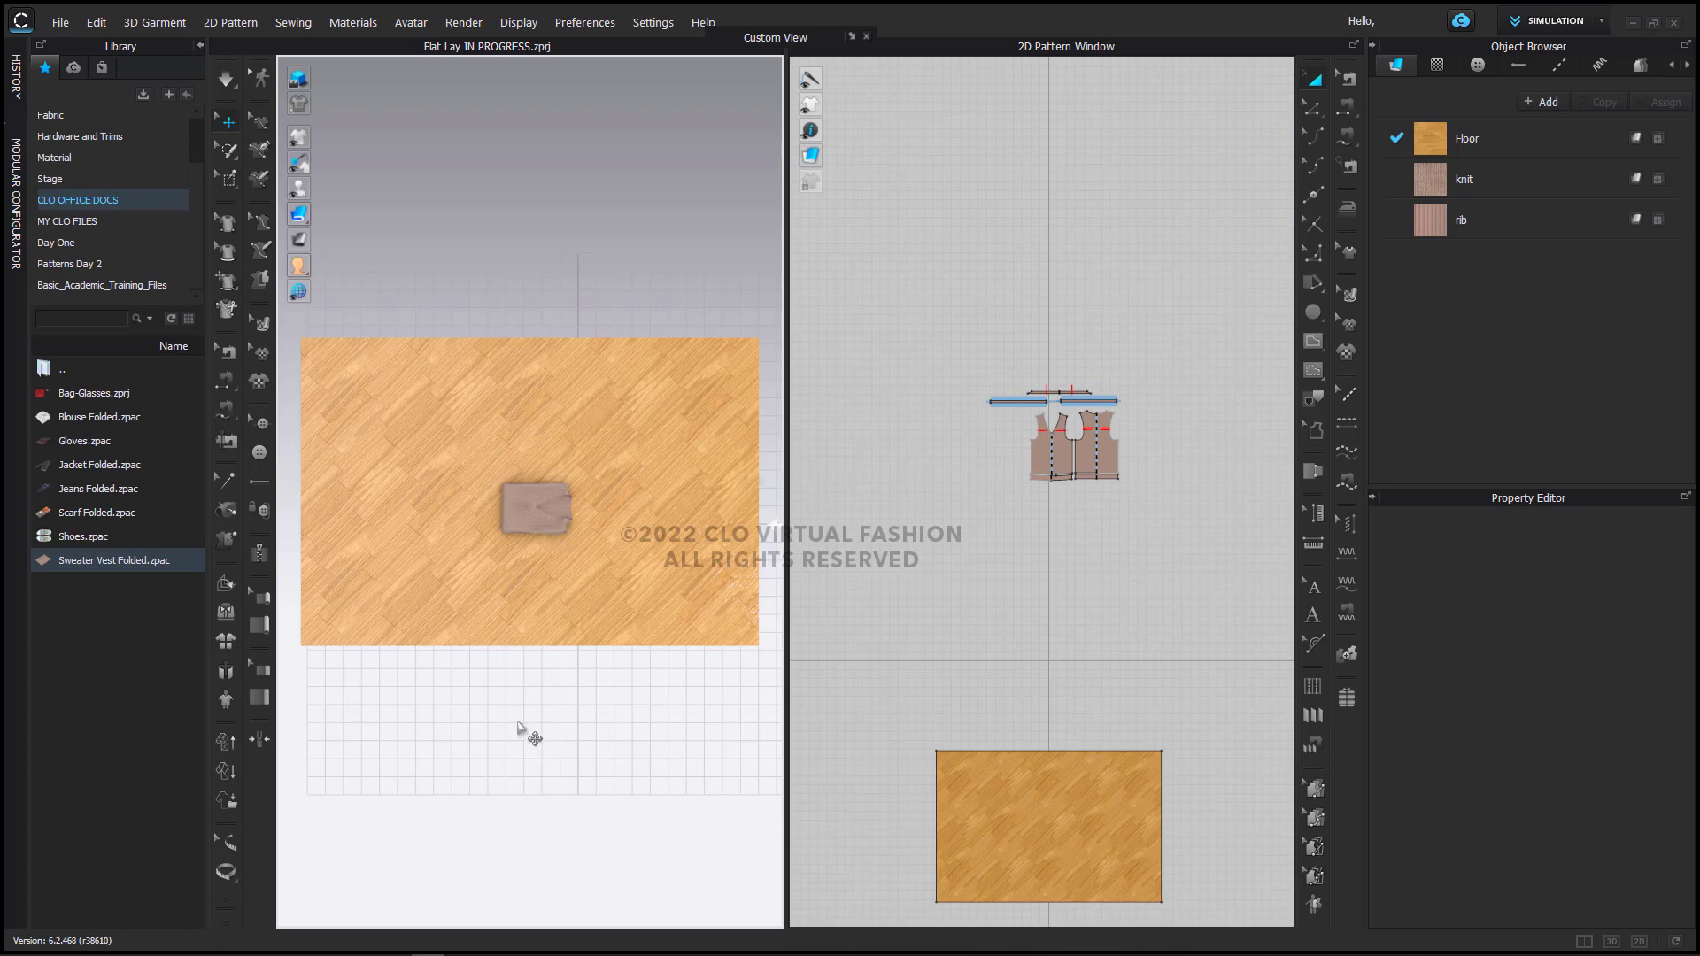
Step: Add Jeans Folded.zpac and Blouse Folded.zpac from the library to the workspace
{"action": "right_click", "coordinate": [114, 485]}
{"action": "left_click", "coordinate": [154, 496]}
{"action": "left_click", "coordinate": [847, 572]}
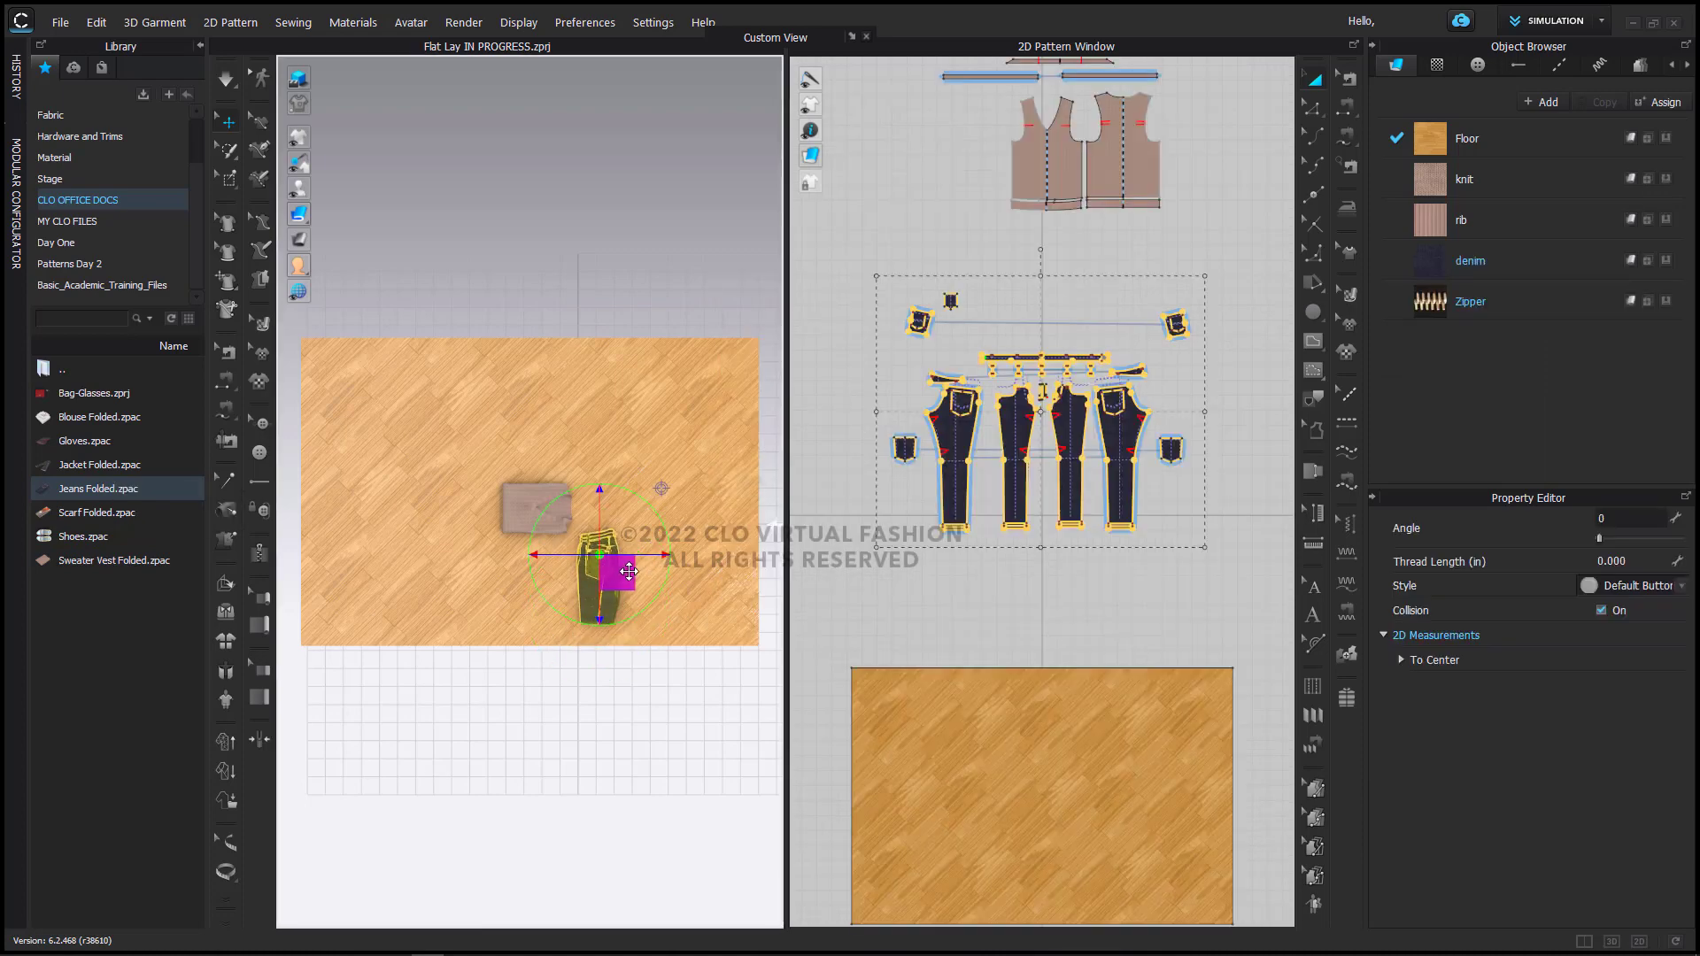
{"action": "right_click", "coordinate": [102, 425]}
{"action": "left_click", "coordinate": [139, 437]}
{"action": "left_click", "coordinate": [845, 574]}
{"action": "scroll", "coordinate": [606, 602], "scroll_direction": "up", "scroll_amount": 4}
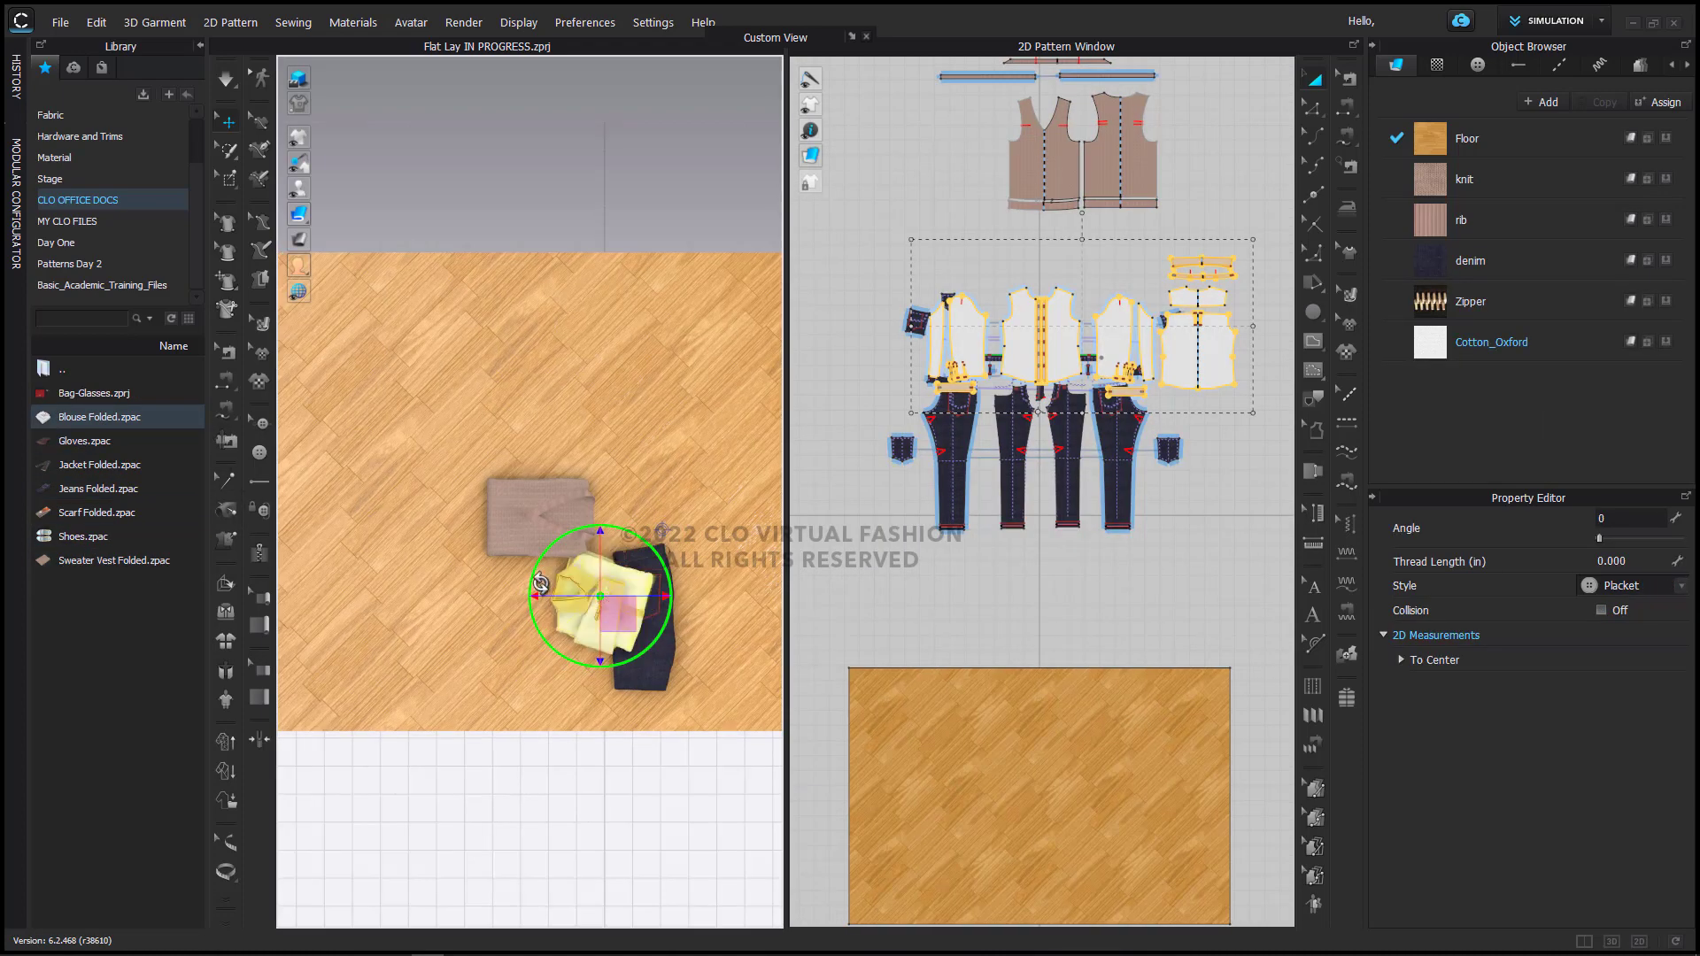
Step: Add Jacket Folded.zpac to the workspace and move its 2D pattern pieces clear of the other garments' pieces
{"action": "double_click", "coordinate": [100, 464]}
{"action": "left_click", "coordinate": [839, 574]}
{"action": "scroll", "coordinate": [1202, 580], "scroll_direction": "down", "scroll_amount": 4}
{"action": "left_click_drag", "start_coordinate": [1207, 384], "coordinate": [958, 208]}
{"action": "right_click", "coordinate": [1211, 428]}
{"action": "mouse_move", "coordinate": [1302, 14]}
{"action": "left_click", "coordinate": [1545, 55]}
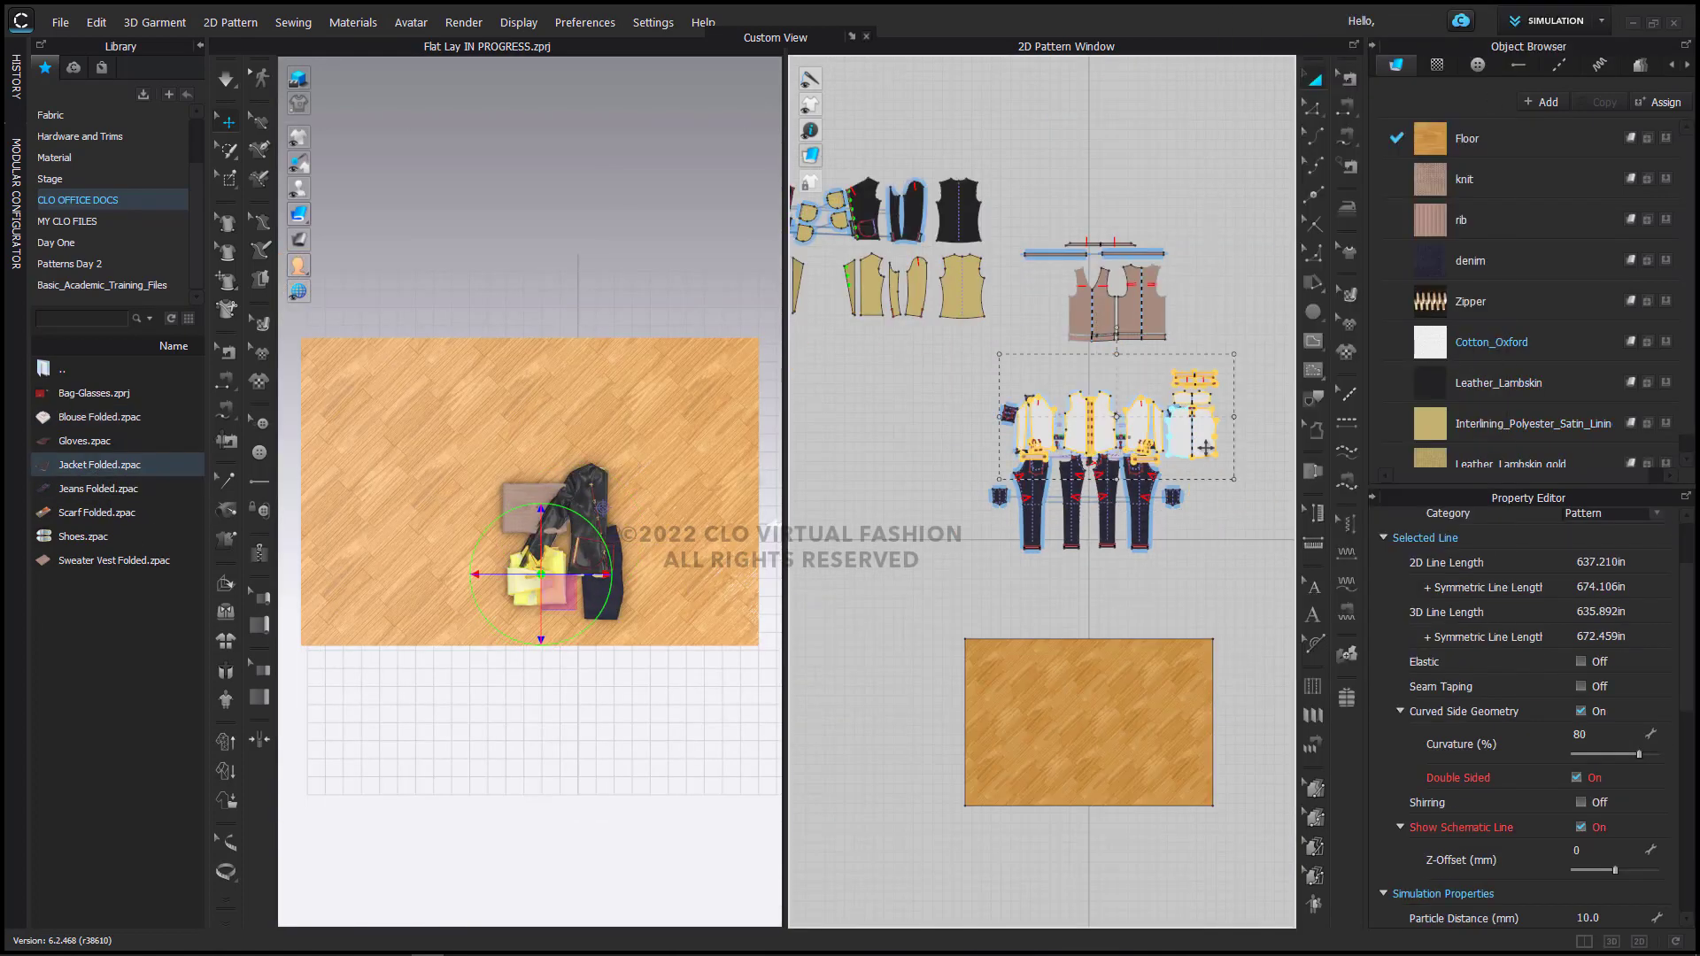
Step: Separate the blouse pattern pieces from the jeans pieces in 2D, and place the jacket left of the blouse on the floor
{"action": "left_click_drag", "start_coordinate": [1177, 434], "coordinate": [930, 400]}
{"action": "middle_click_drag", "start_coordinate": [1026, 213], "coordinate": [1180, 241]}
{"action": "left_click_drag", "start_coordinate": [1167, 177], "coordinate": [837, 356]}
{"action": "left_click_drag", "start_coordinate": [595, 553], "coordinate": [476, 588]}
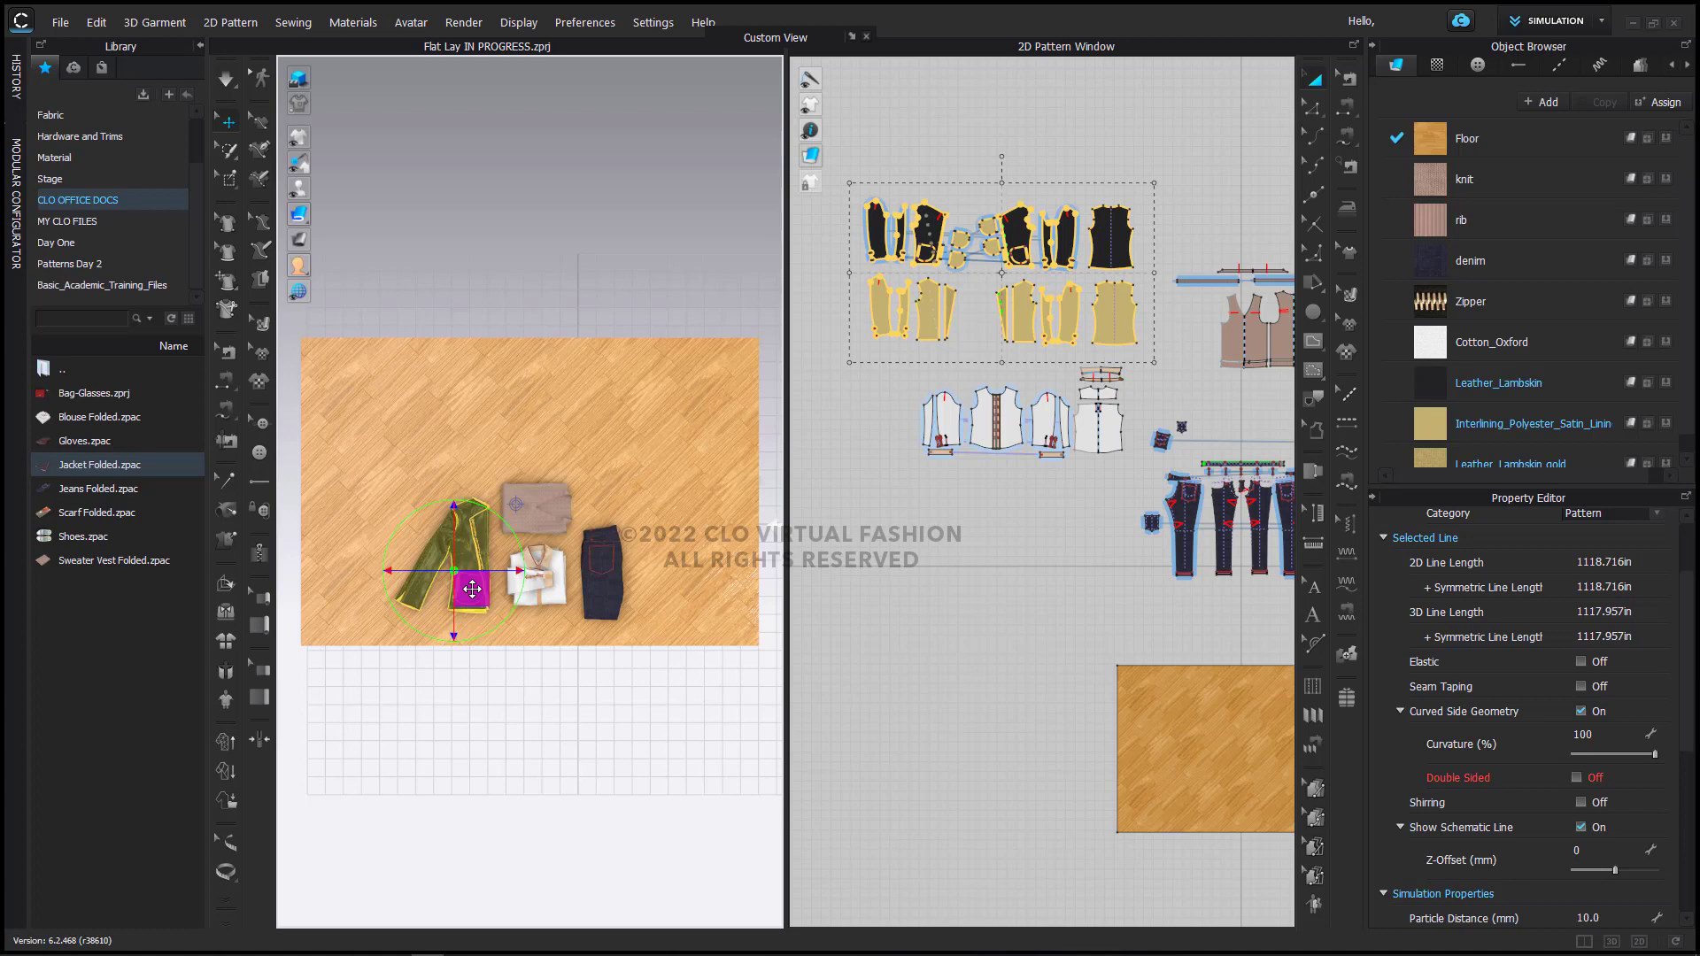
{"action": "left_click", "coordinate": [426, 751]}
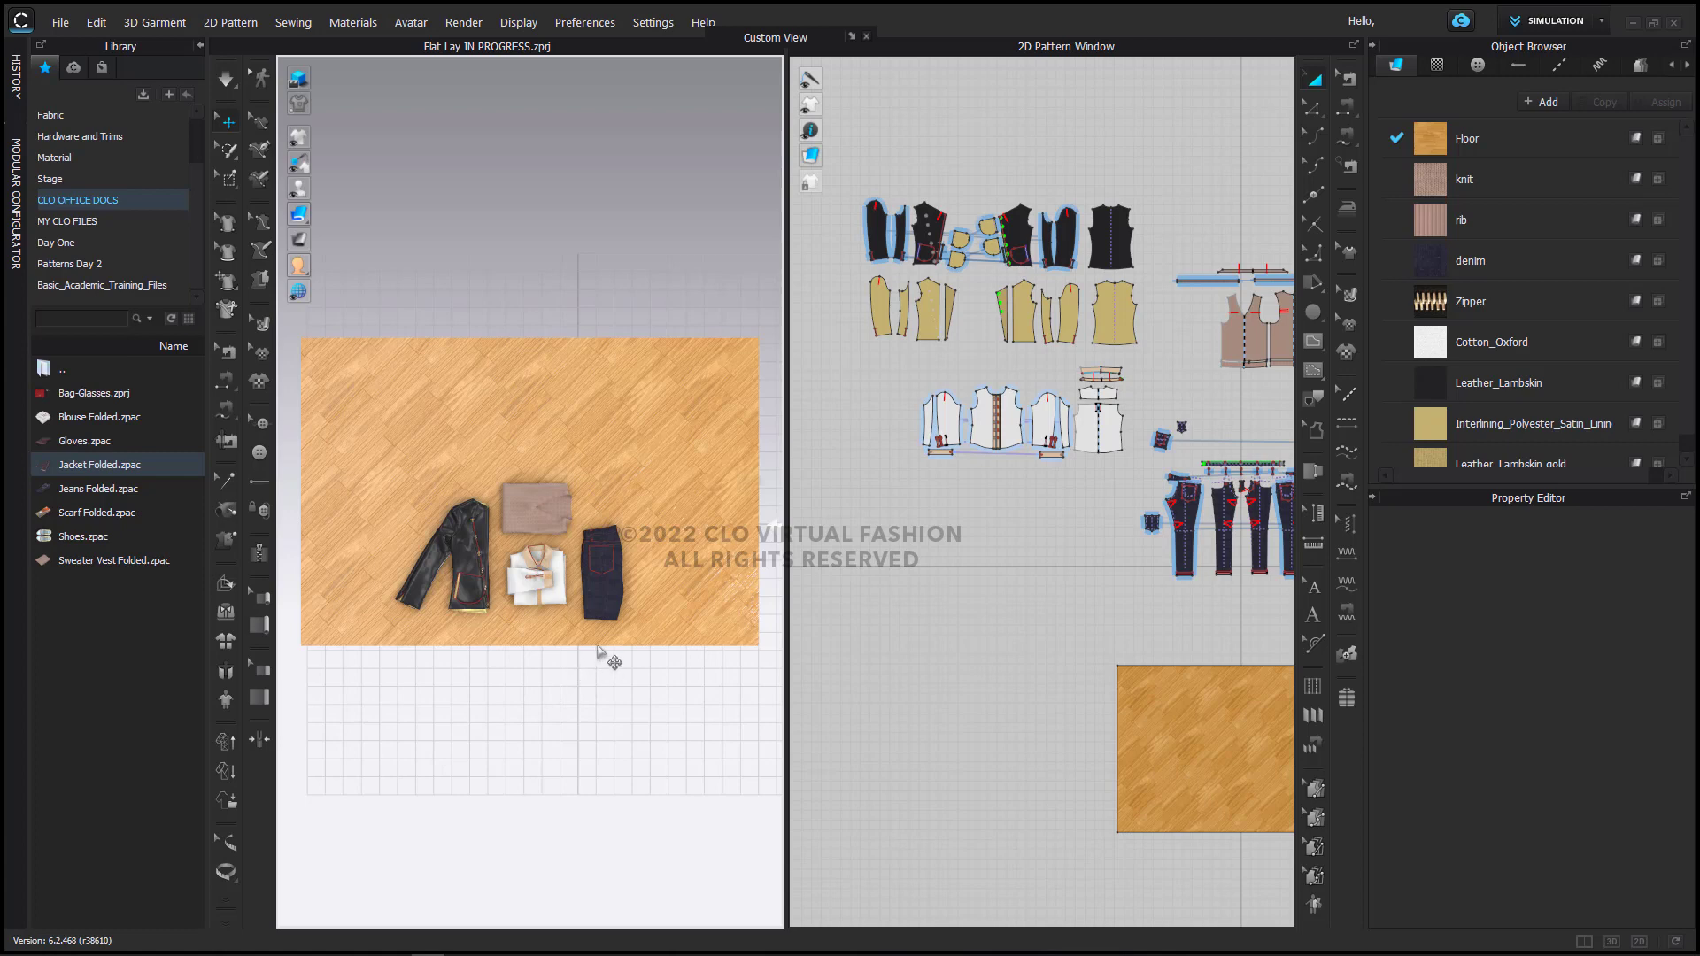
Step: Freeze the floor pattern and hide the freeze color in the 3D view
{"action": "left_click", "coordinate": [649, 631]}
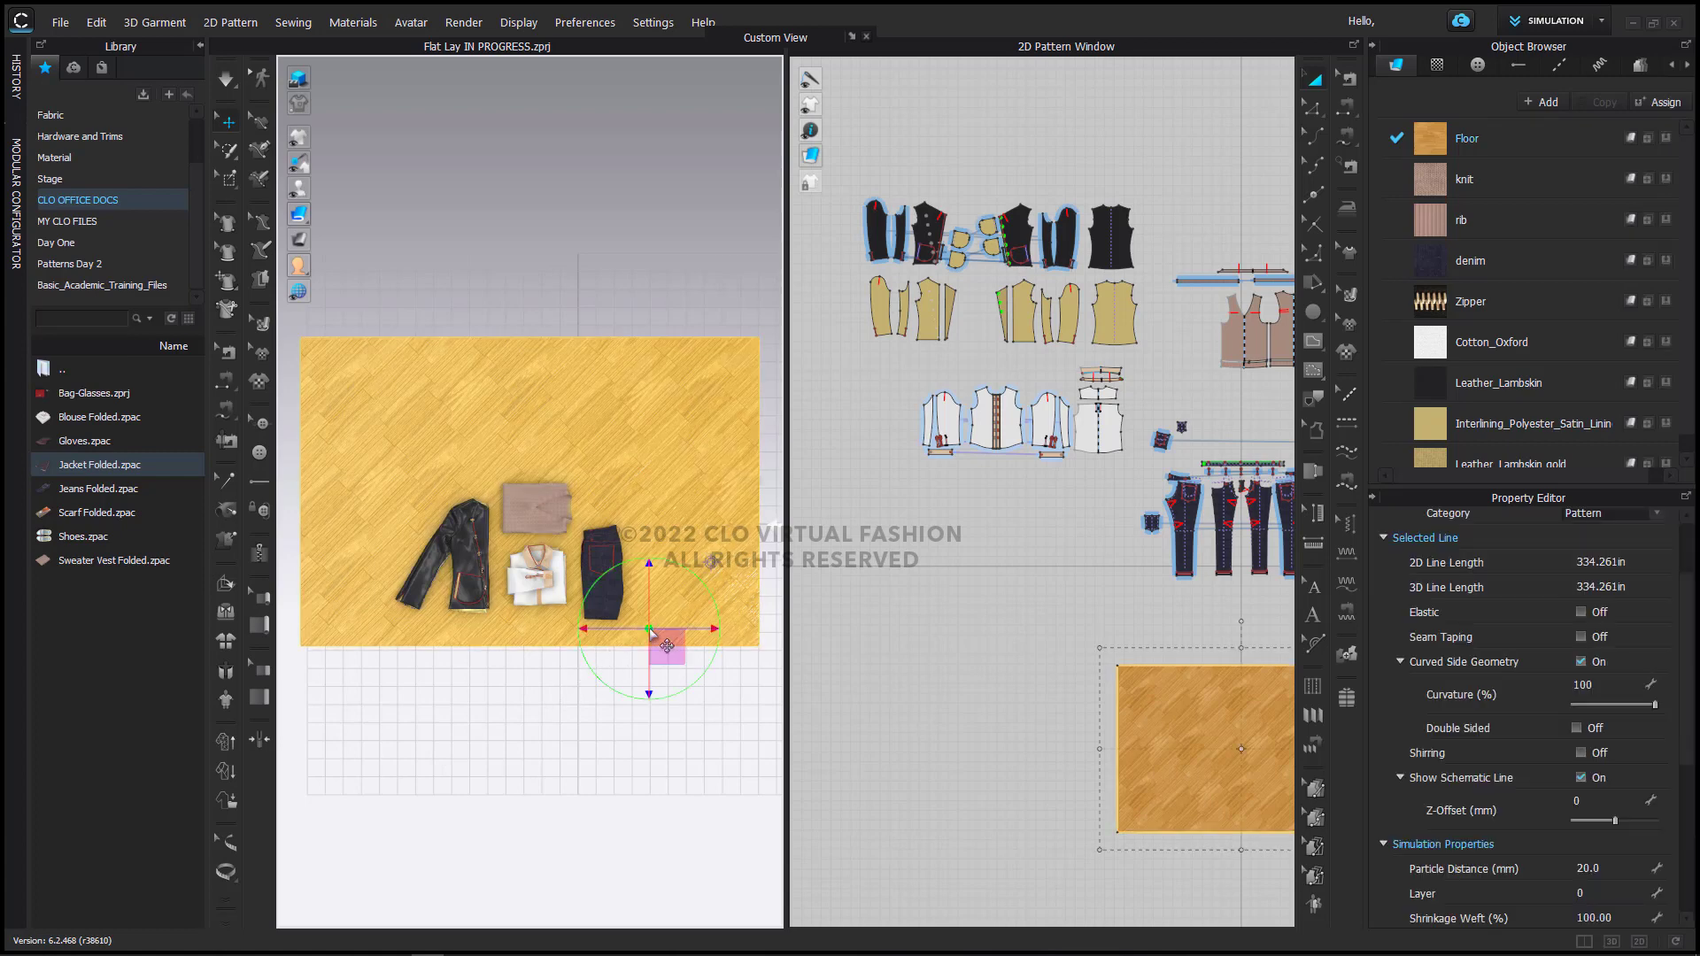
{"action": "right_click", "coordinate": [650, 629]}
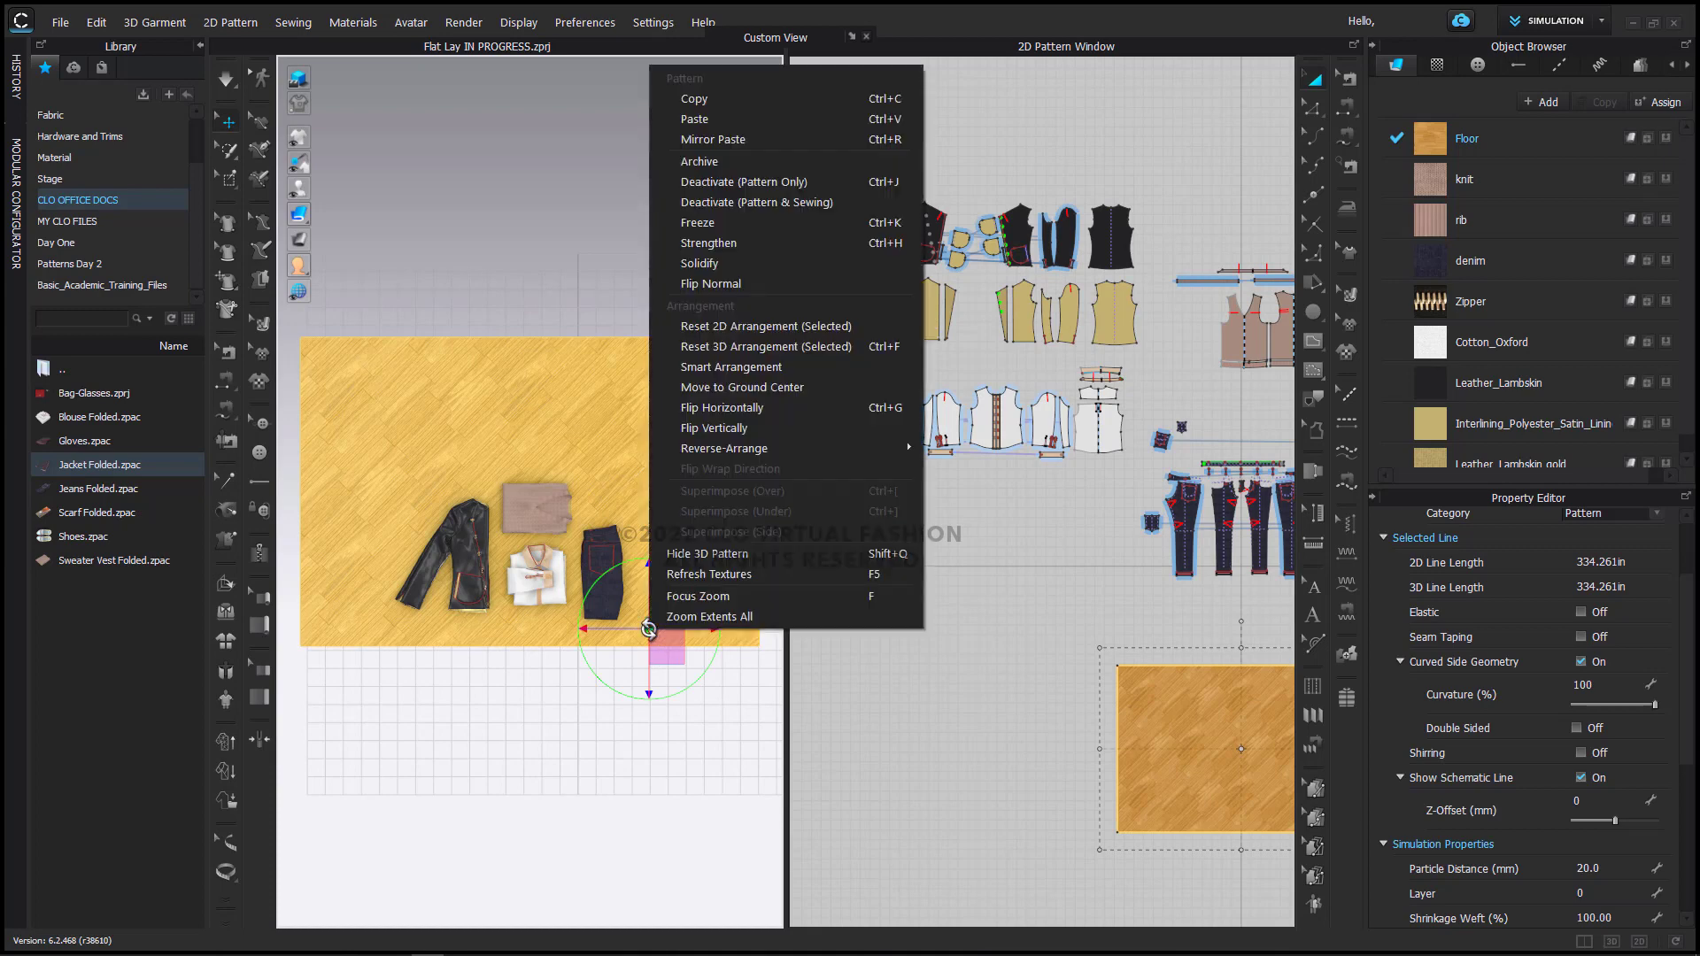
{"action": "left_click", "coordinate": [719, 236]}
{"action": "left_click", "coordinate": [669, 262]}
{"action": "right_click", "coordinate": [690, 280]}
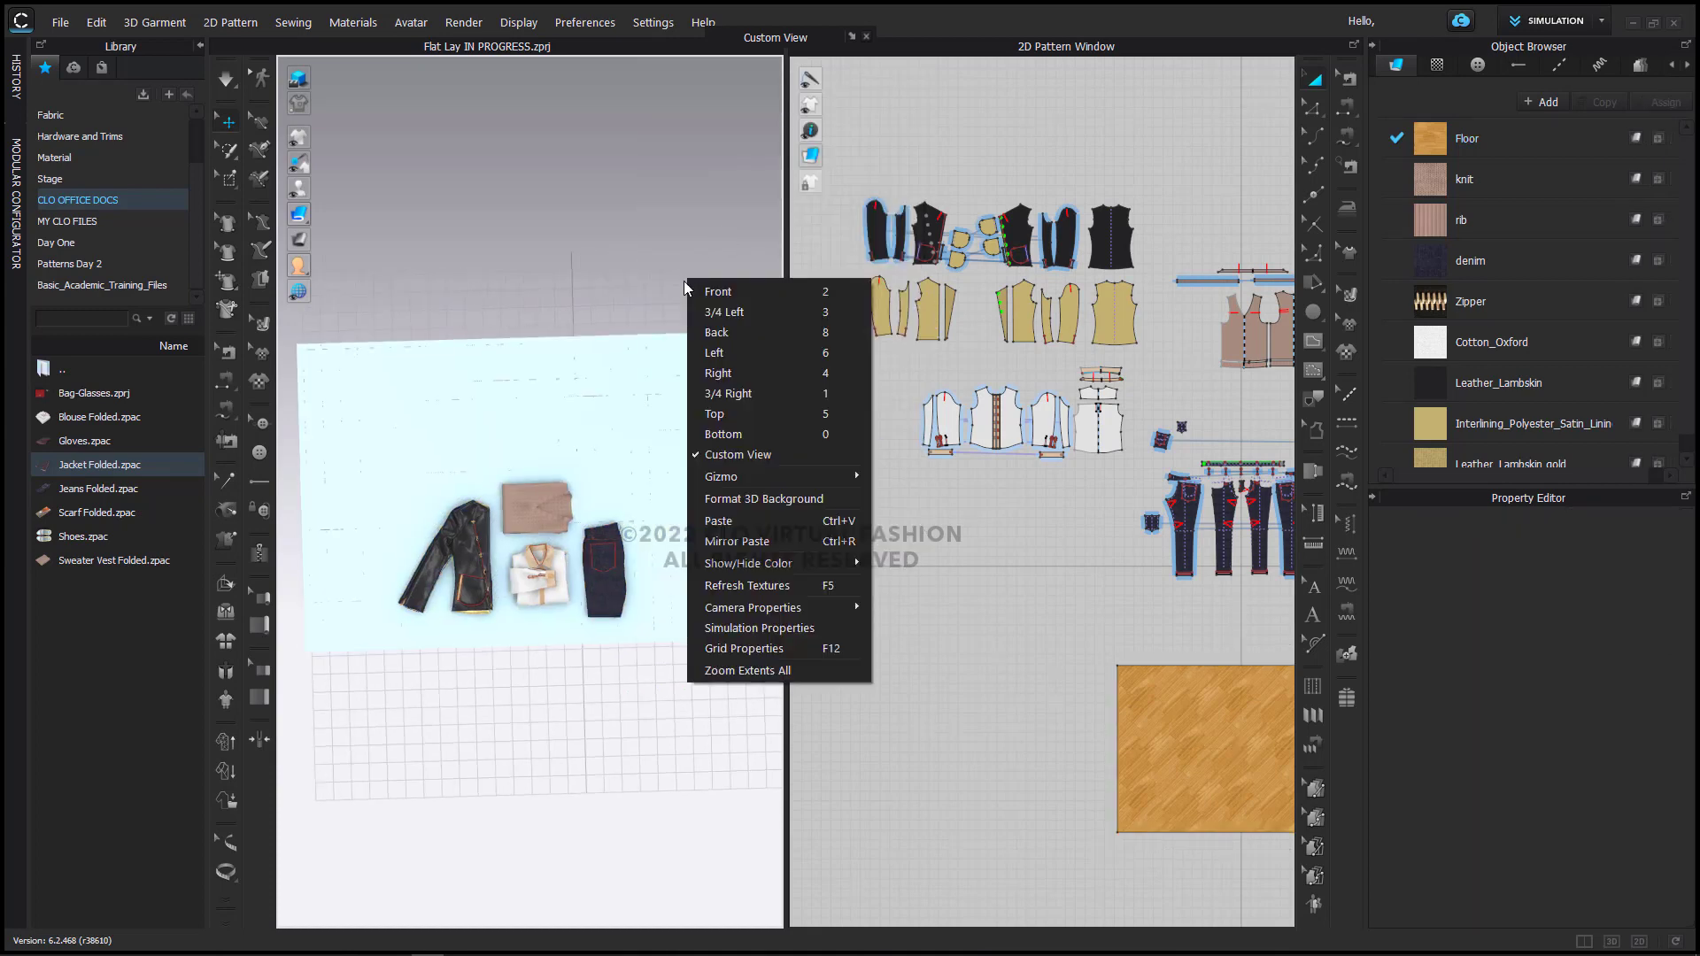
{"action": "left_click", "coordinate": [931, 571]}
Step: Run the simulation briefly to settle the folded garments on the frozen floor
{"action": "right_click_drag", "start_coordinate": [649, 752], "coordinate": [581, 608]}
{"action": "scroll", "coordinate": [581, 609], "scroll_direction": "up", "scroll_amount": 4}
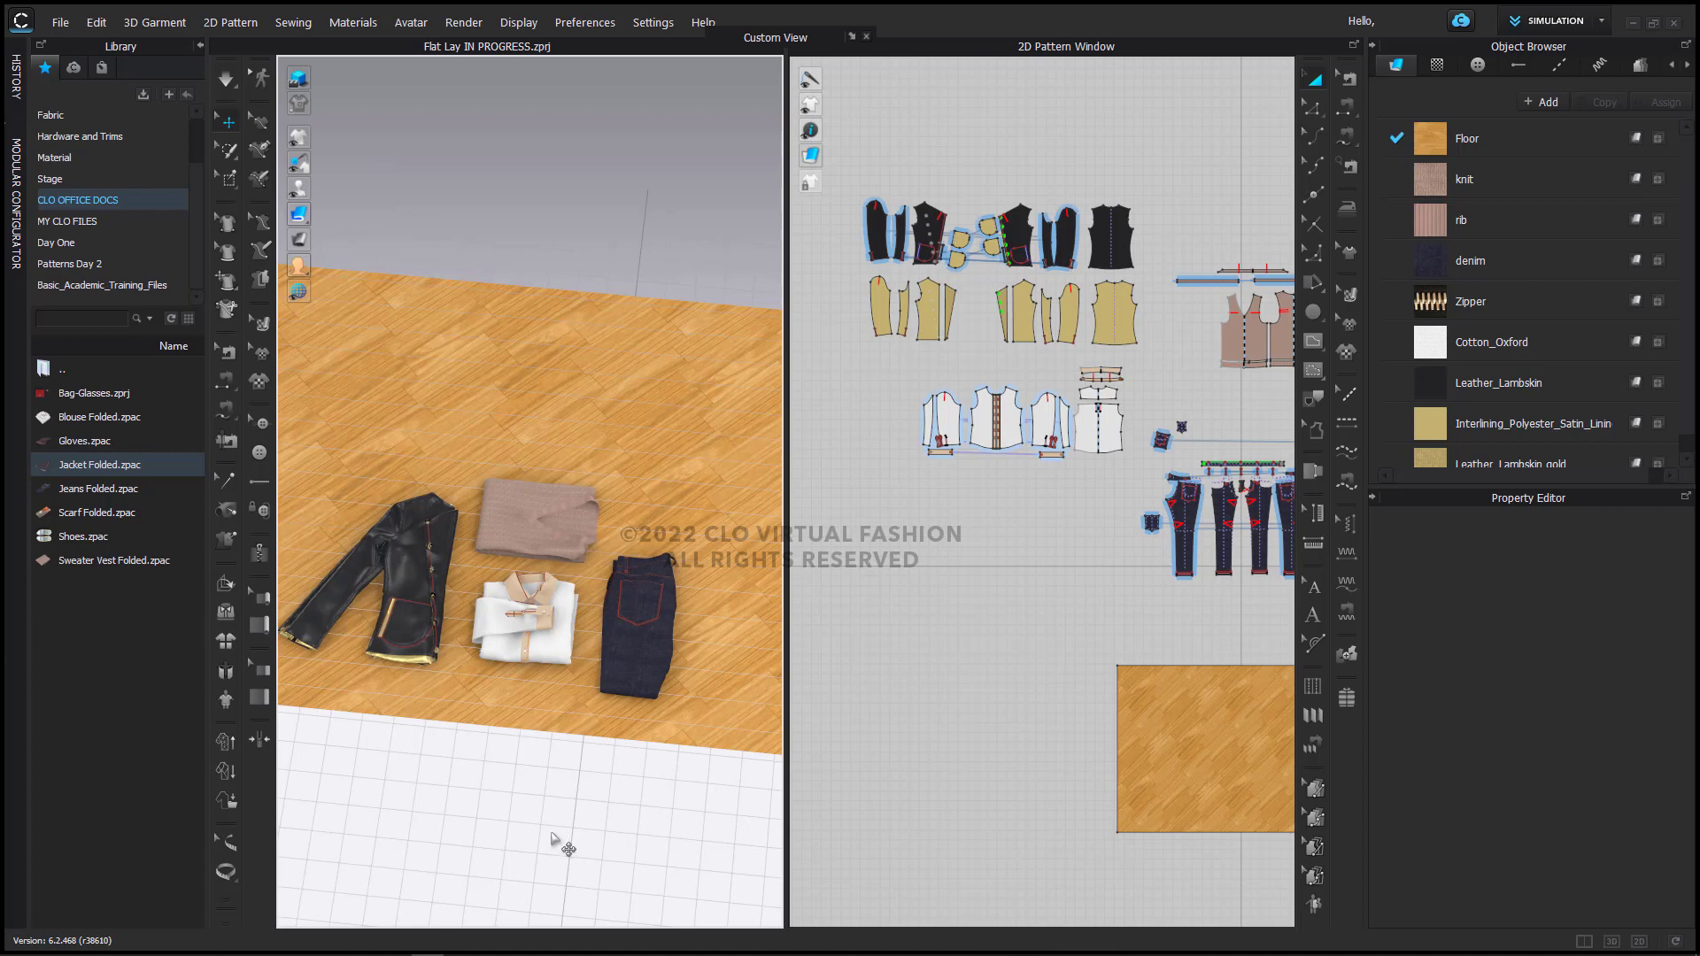
{"action": "key", "text": "space"}
{"action": "key", "text": "space"}
Step: Recall the saved camera view Custom_View_1 and frame all four folded garments in the 3D view
{"action": "left_click", "coordinate": [851, 36]}
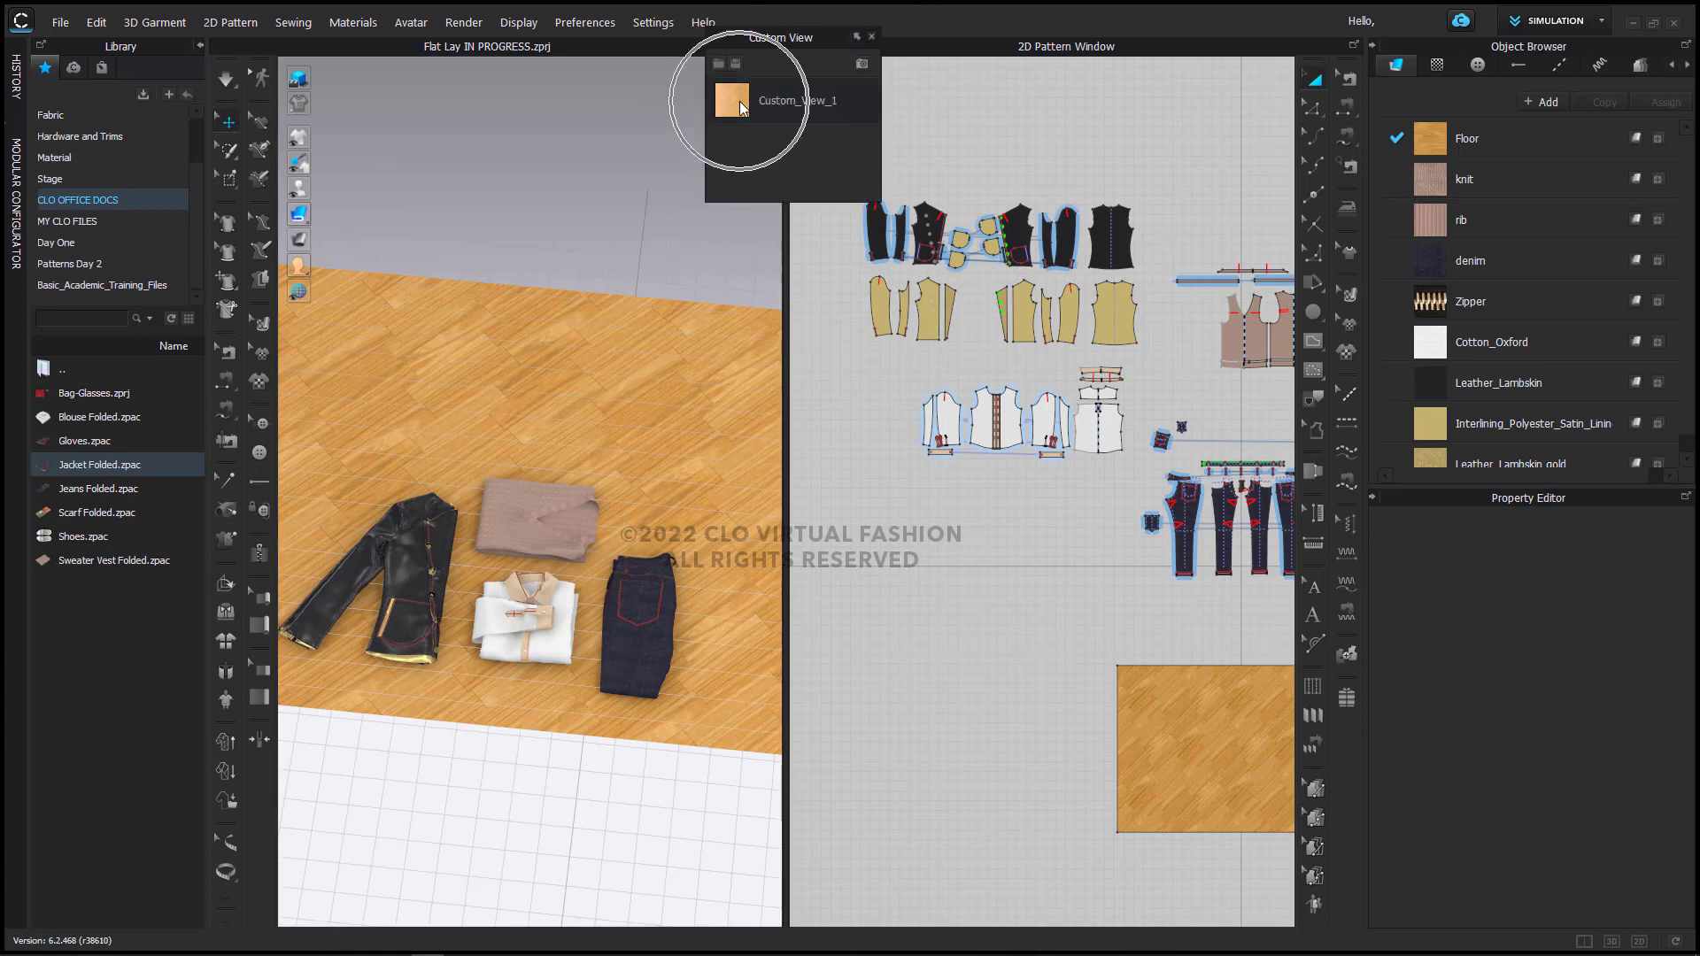
{"action": "left_click", "coordinate": [740, 102]}
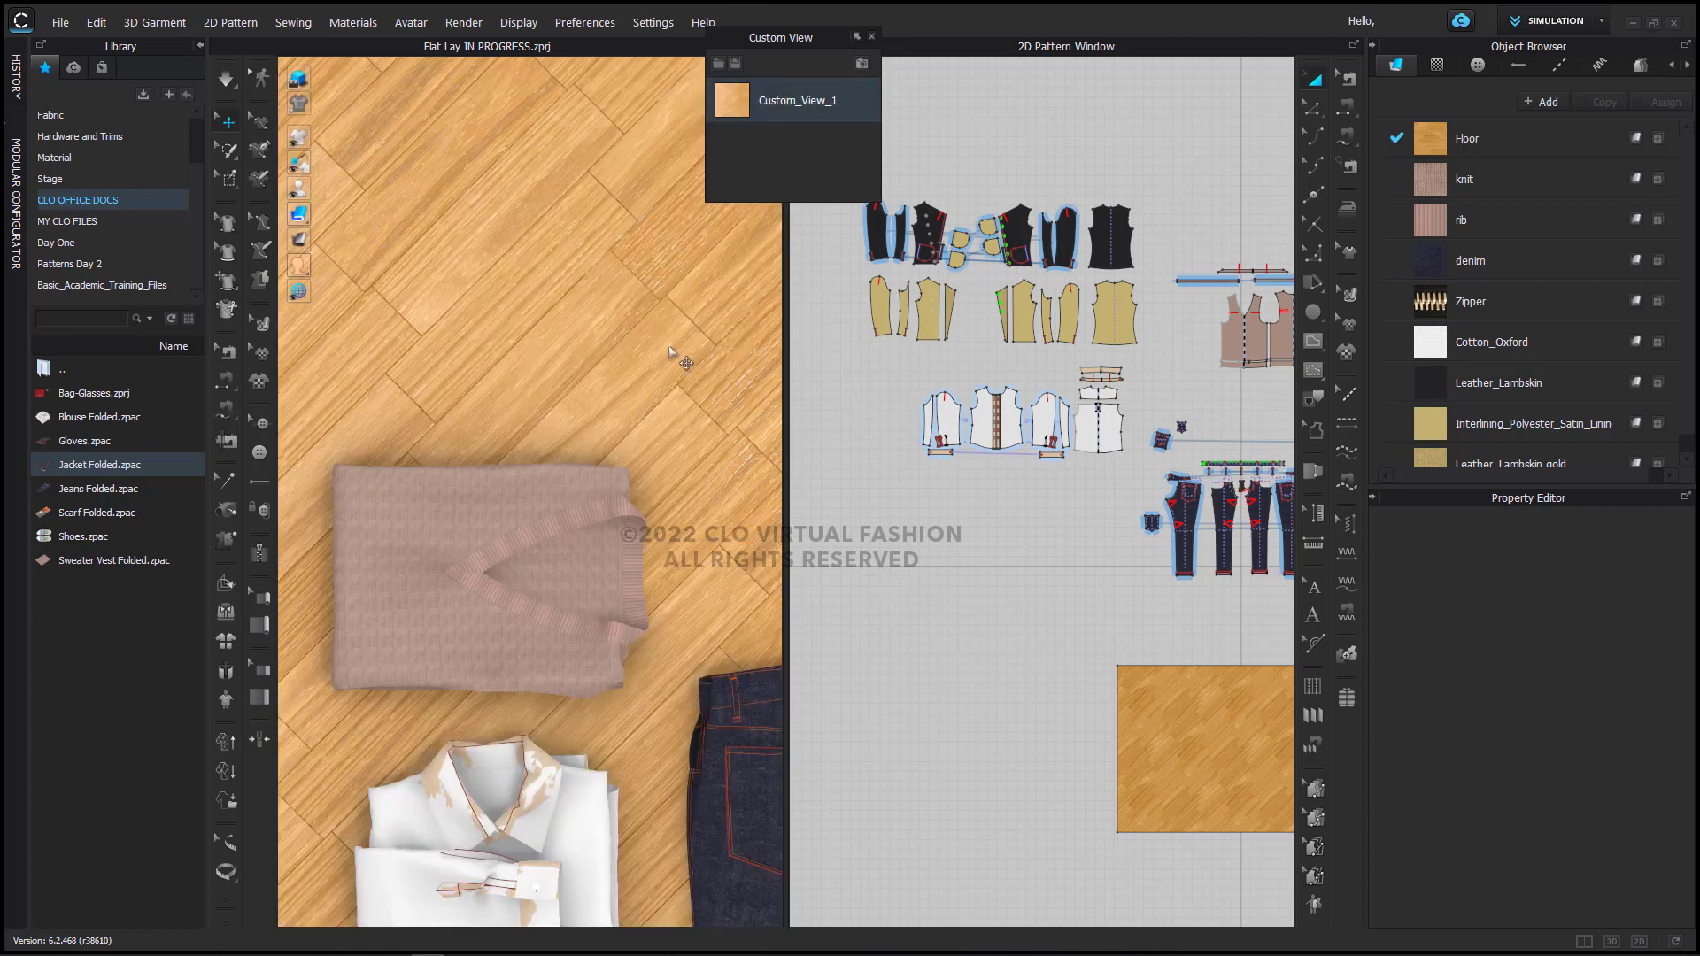
{"action": "scroll", "coordinate": [636, 445], "scroll_direction": "down", "scroll_amount": 5}
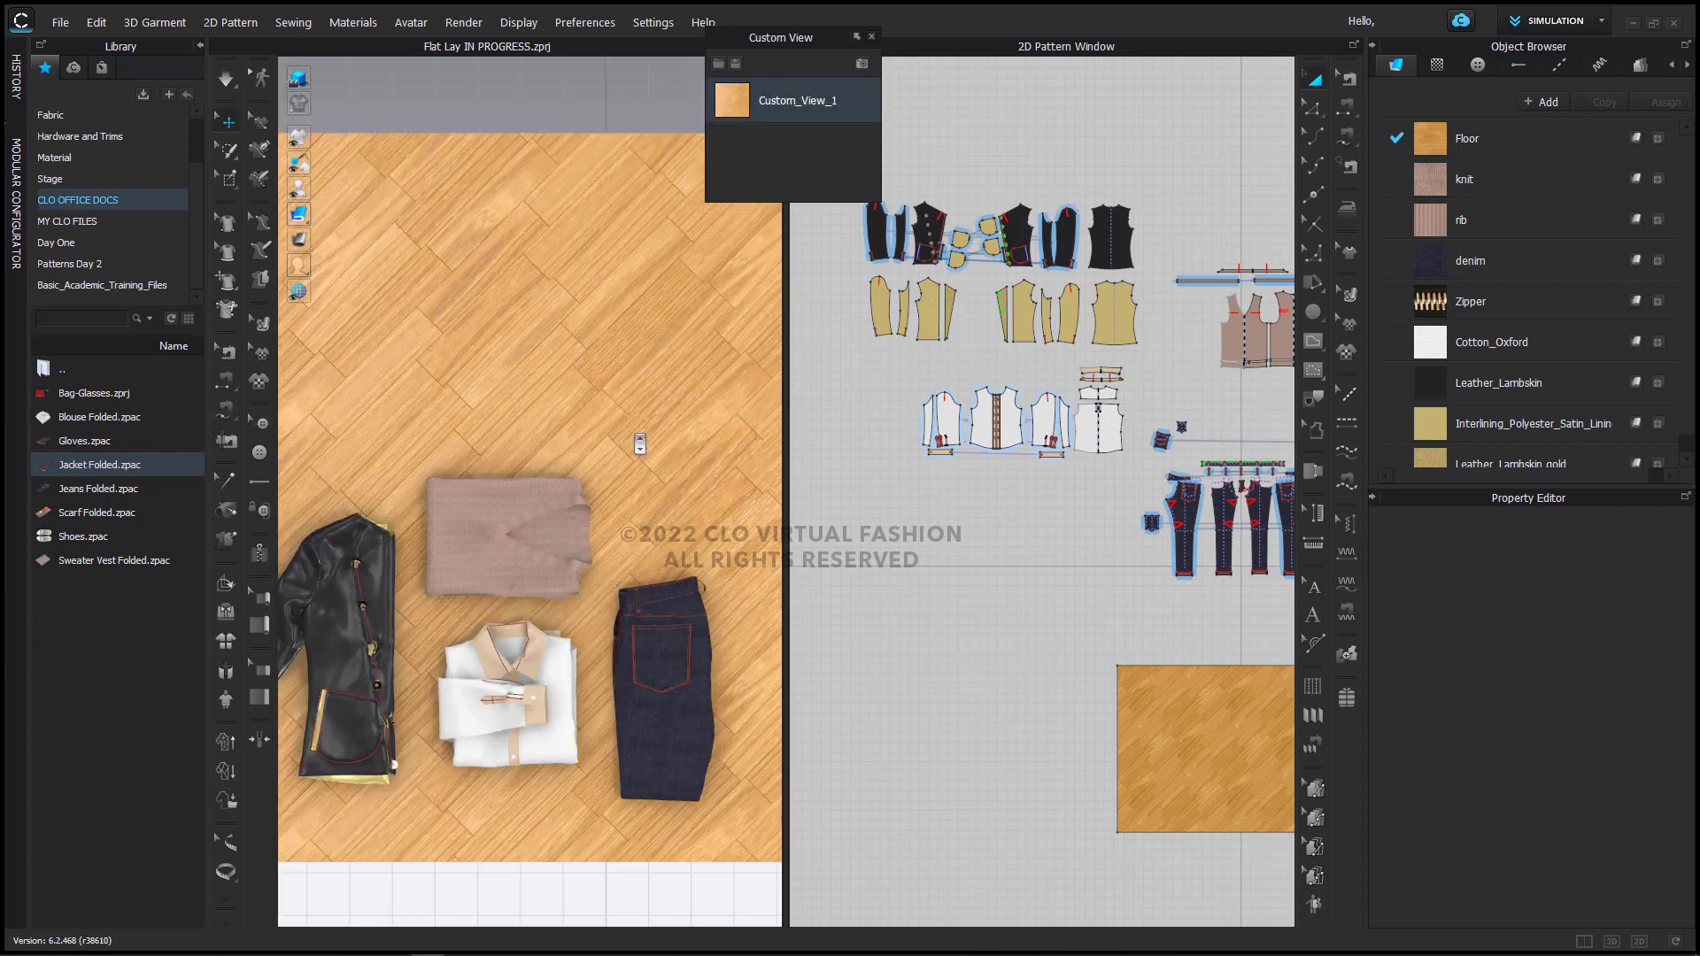
{"action": "middle_click_drag", "start_coordinate": [640, 444], "coordinate": [722, 390]}
{"action": "scroll", "coordinate": [718, 389], "scroll_direction": "down", "scroll_amount": 2}
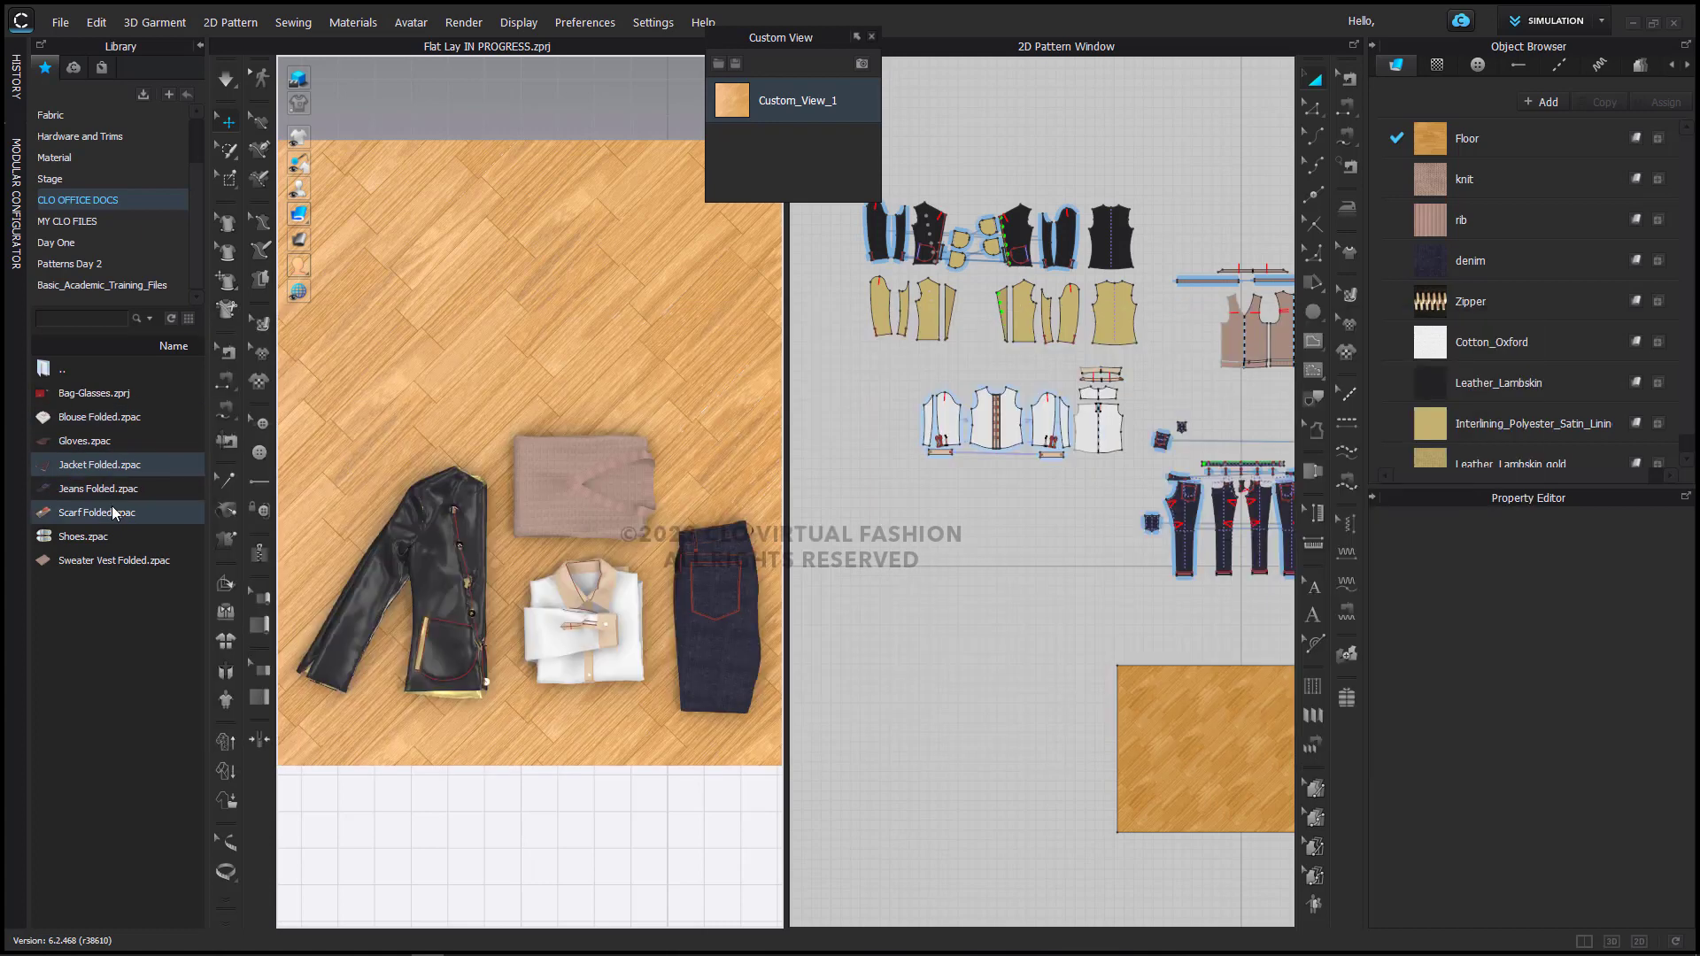
Step: Add Scarf Folded.zpac to the workspace, rotate the scarf a quarter turn and place it above the jacket on the floor
{"action": "mouse_move", "coordinate": [113, 512]}
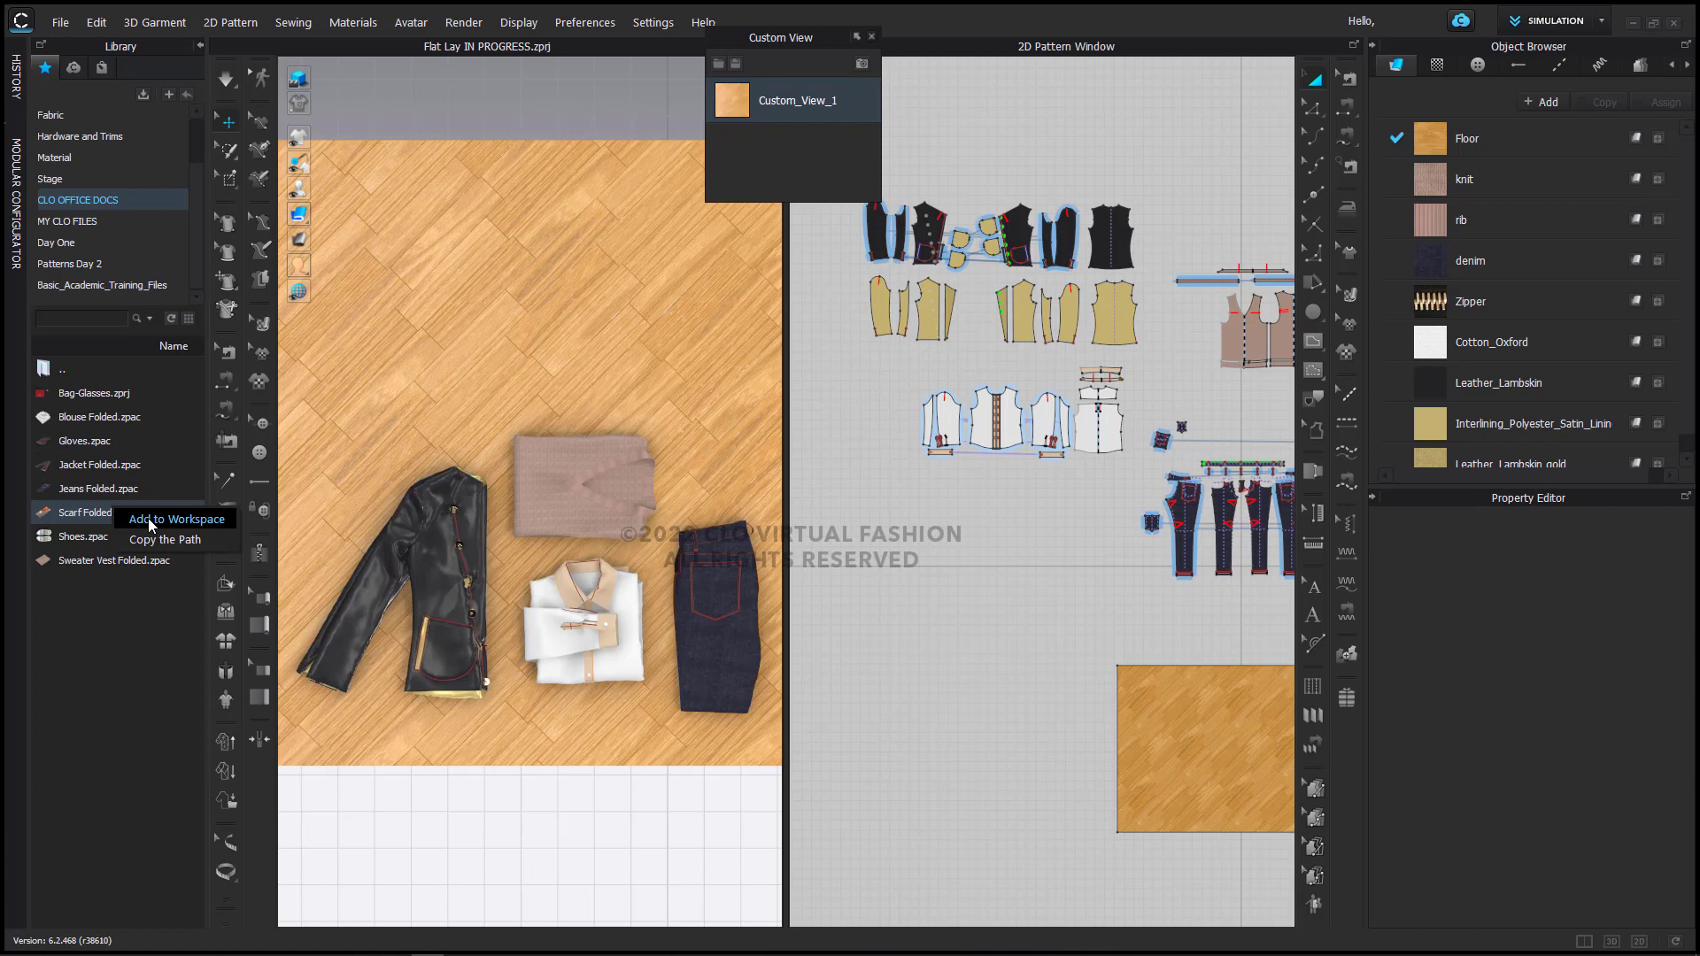
{"action": "double_click", "coordinate": [149, 523]}
{"action": "left_click", "coordinate": [839, 574]}
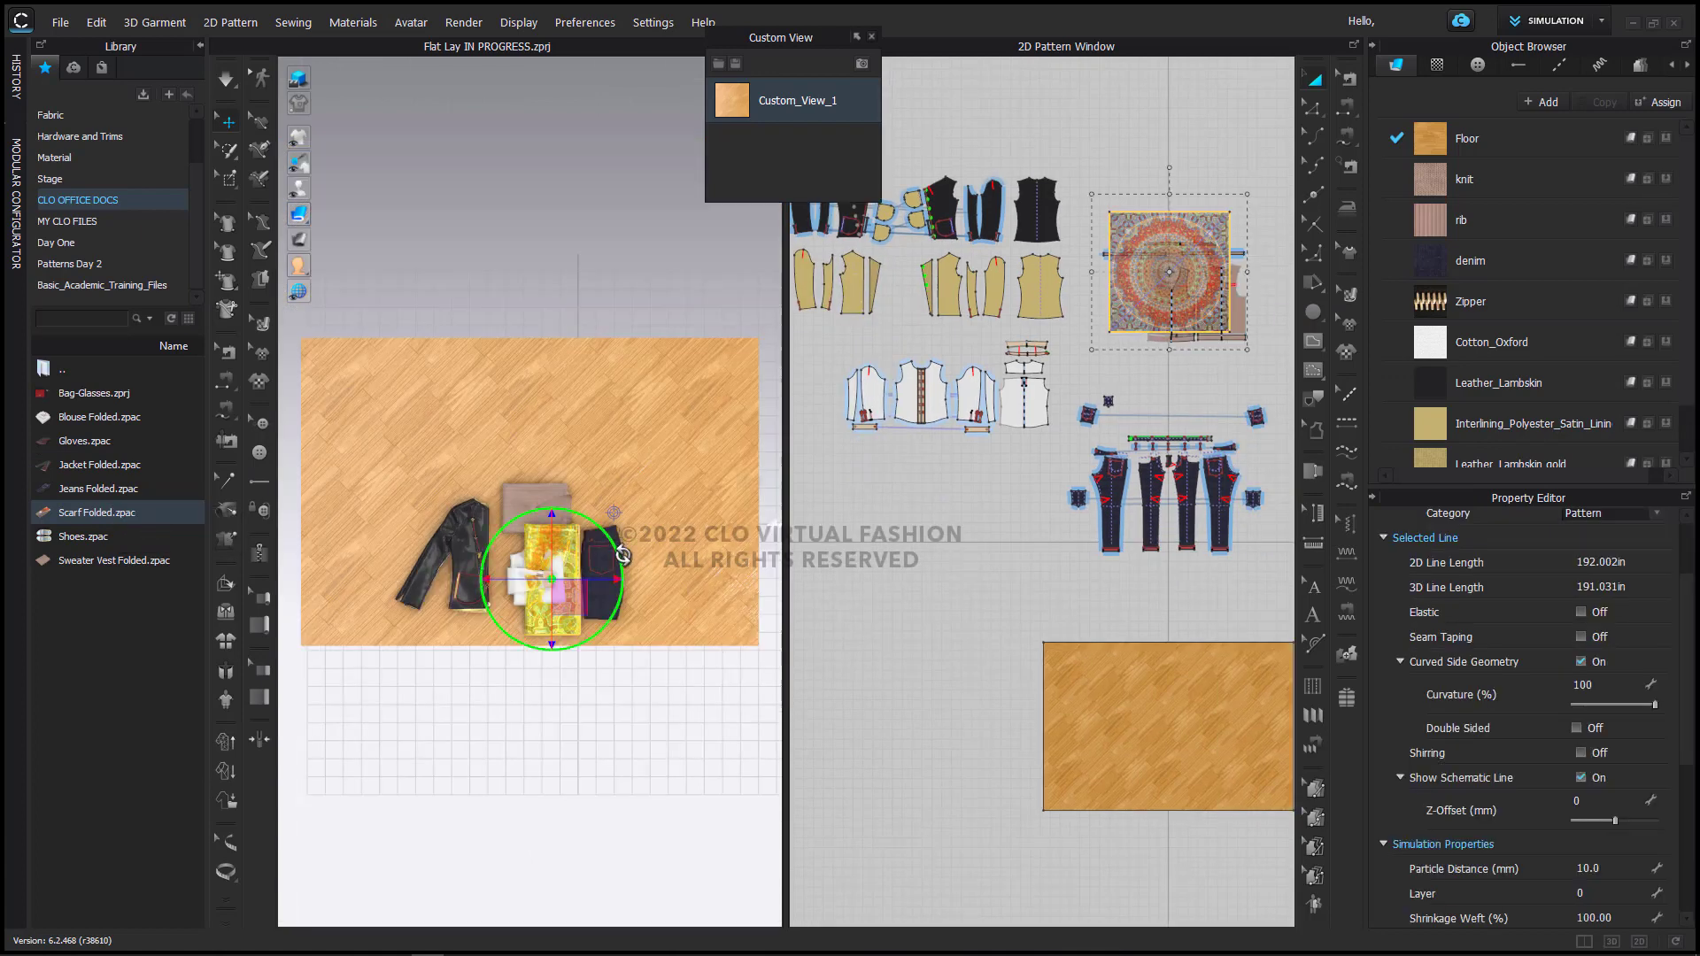
{"action": "left_click_drag", "start_coordinate": [620, 576], "coordinate": [441, 468]}
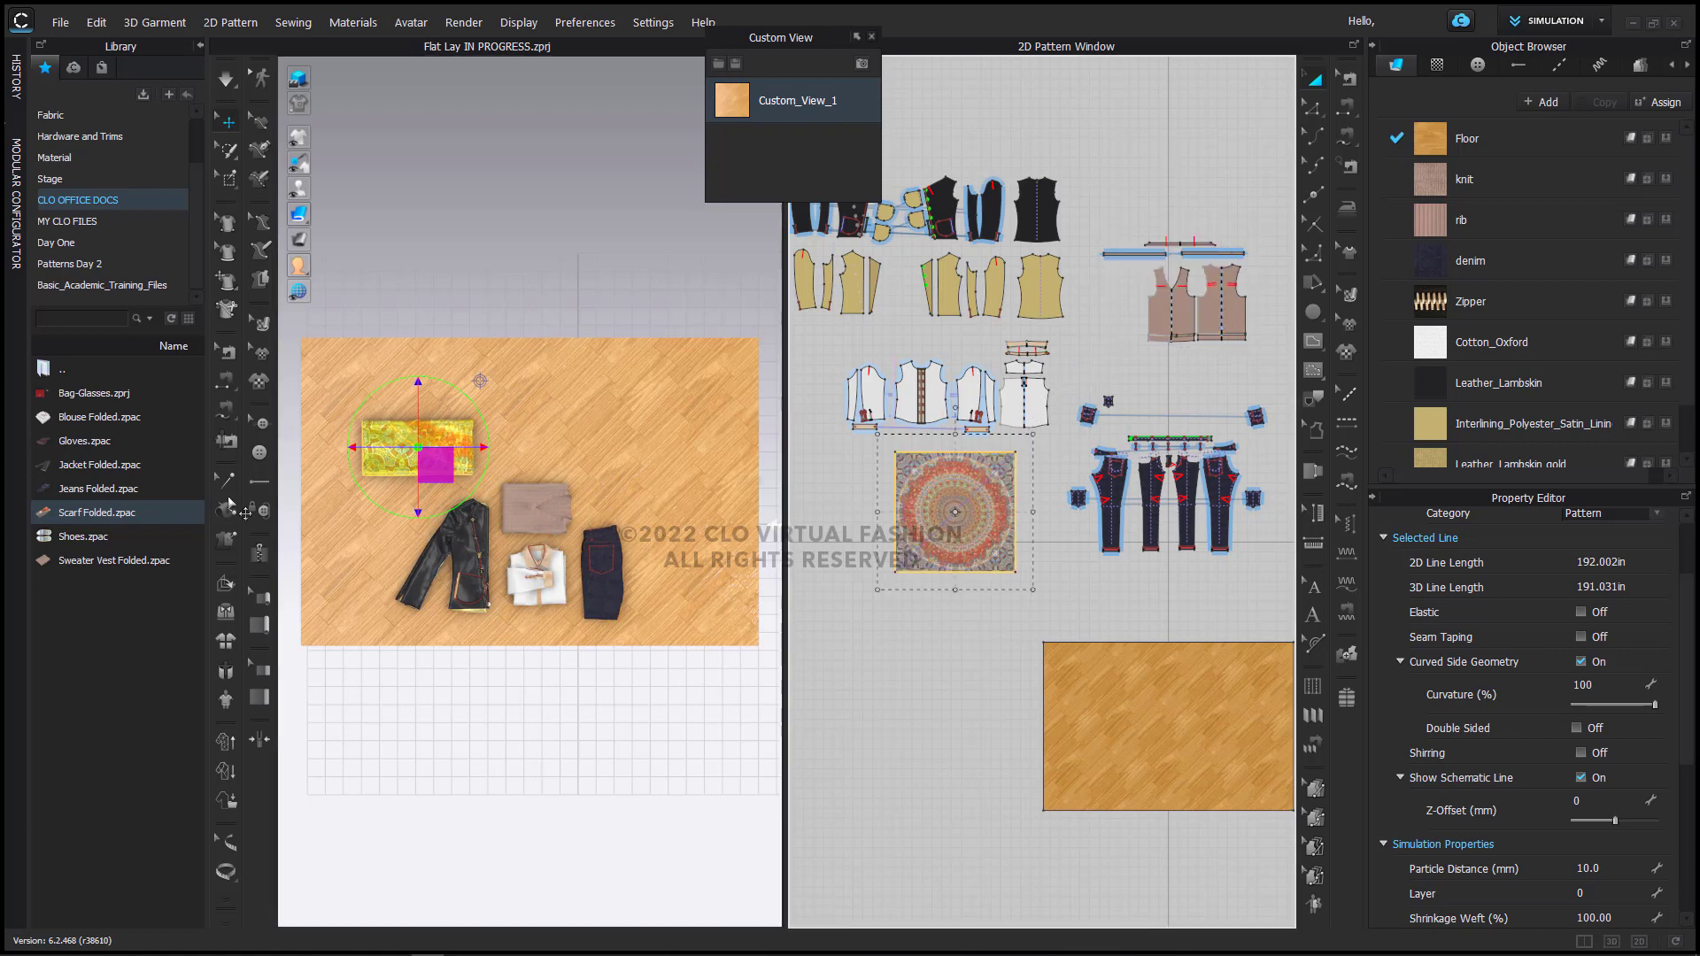
Step: Add Gloves.zpac to the workspace, place the gloves beside the jacket's sleeve and shift the scarf to sit directly above the jacket
{"action": "mouse_move", "coordinate": [98, 460]}
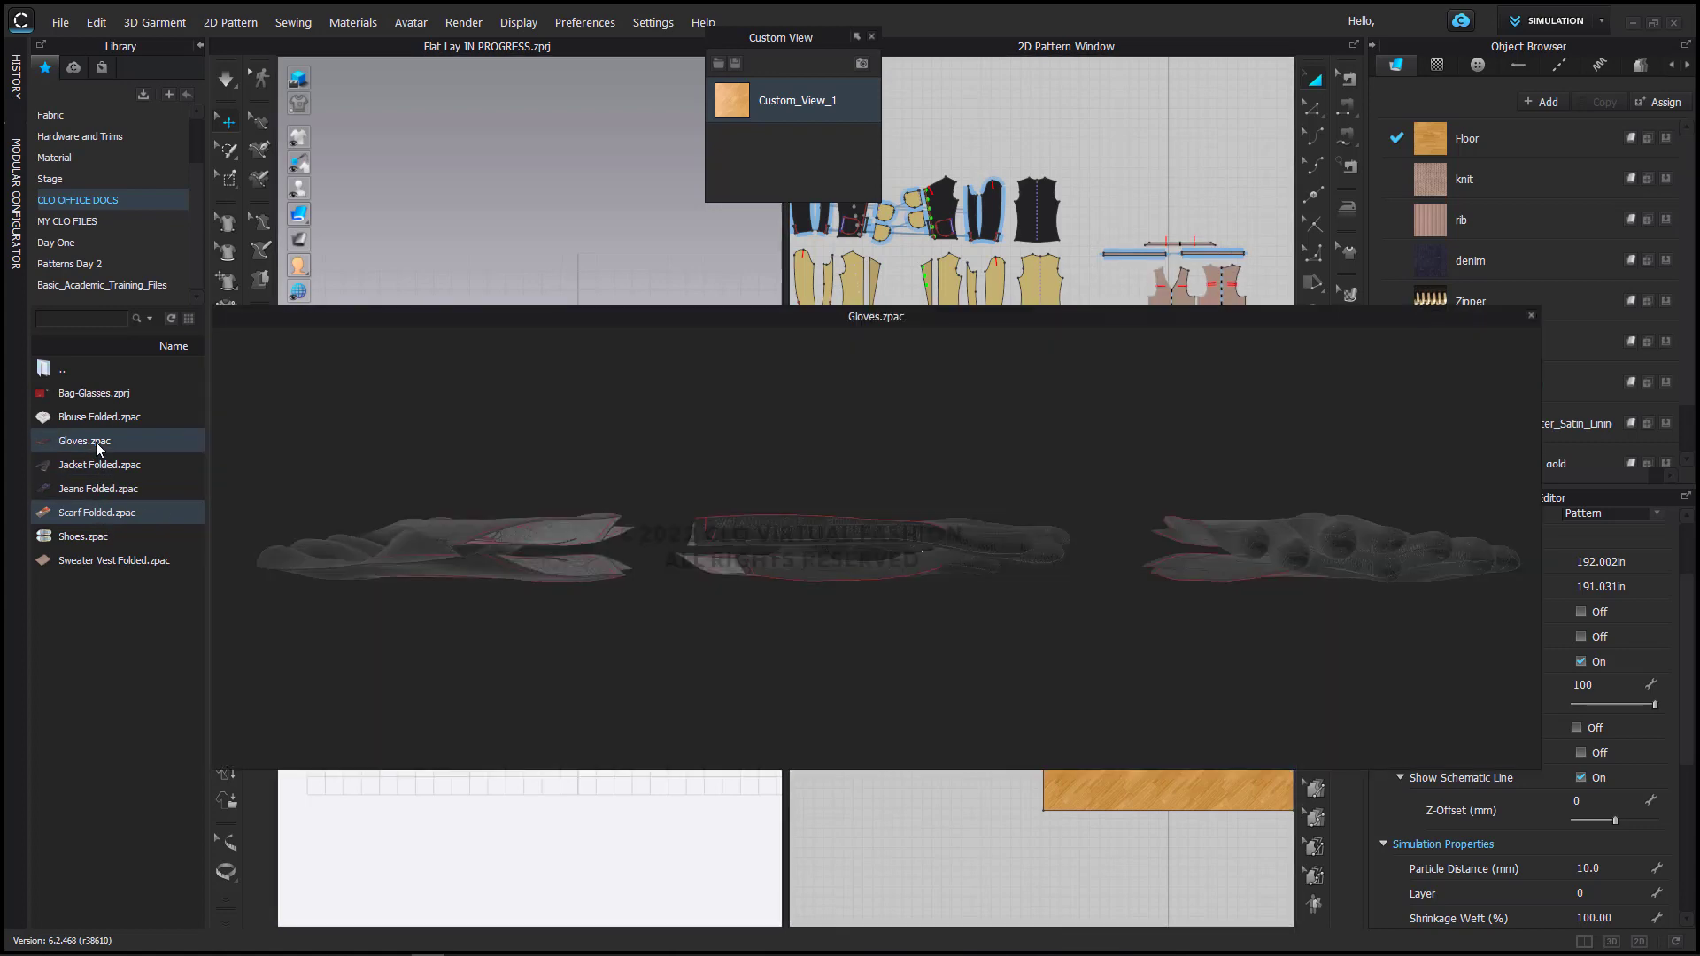
{"action": "right_click", "coordinate": [100, 446]}
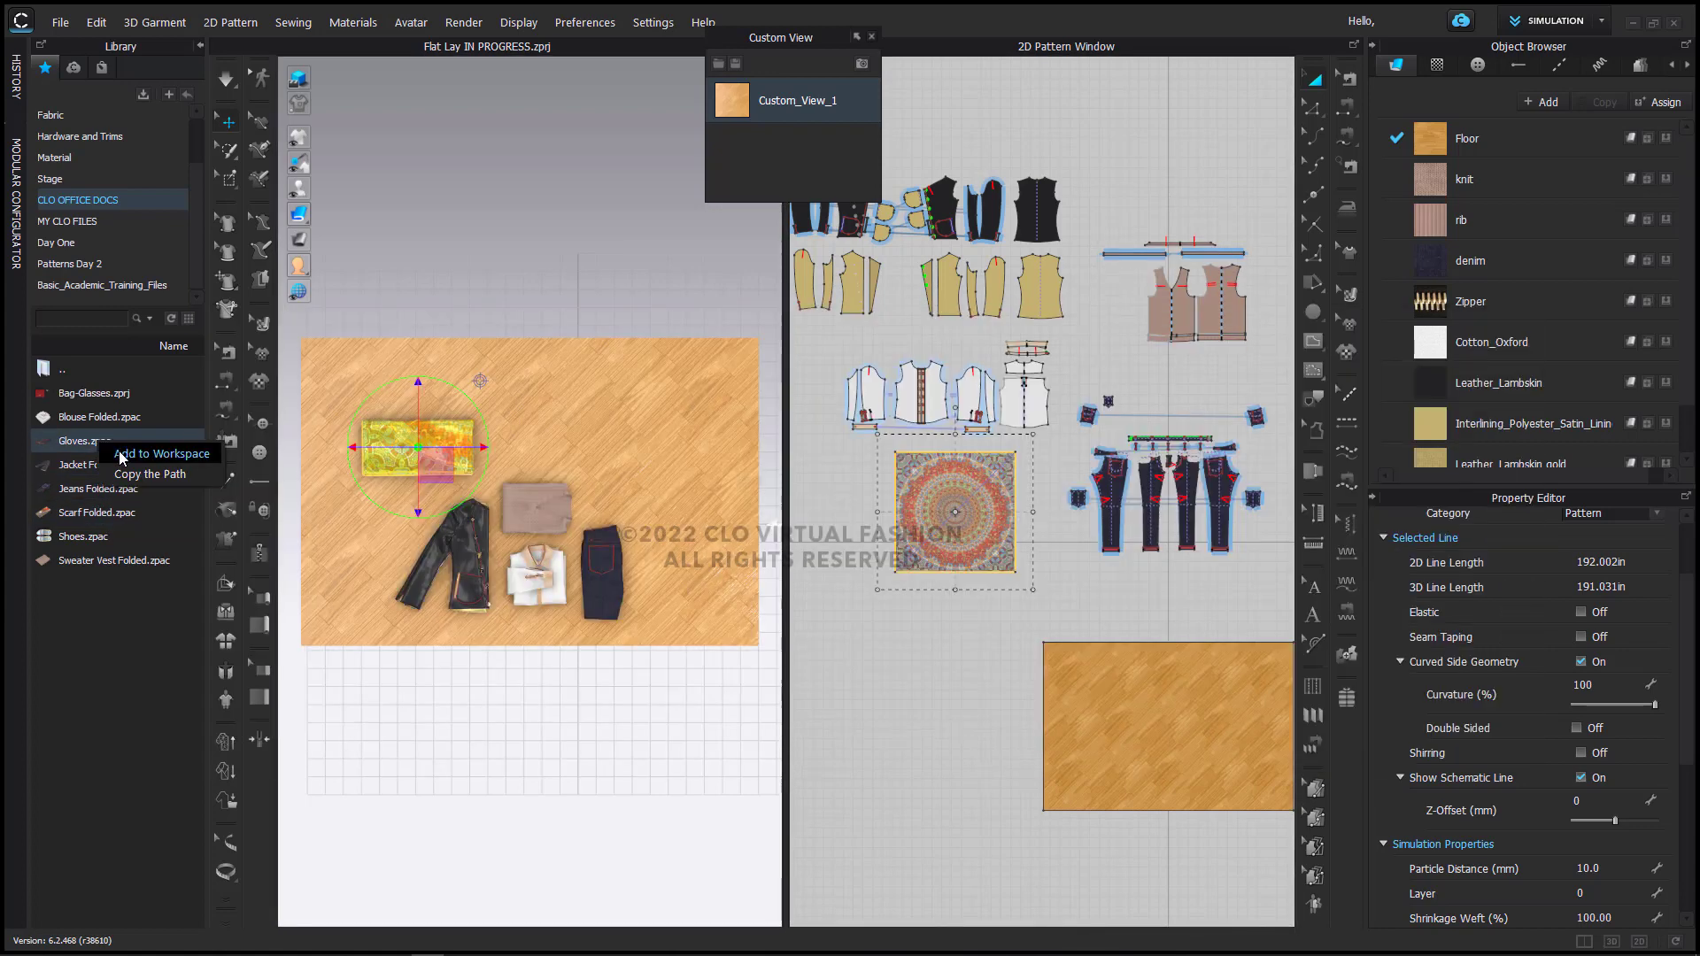
{"action": "left_click", "coordinate": [124, 456]}
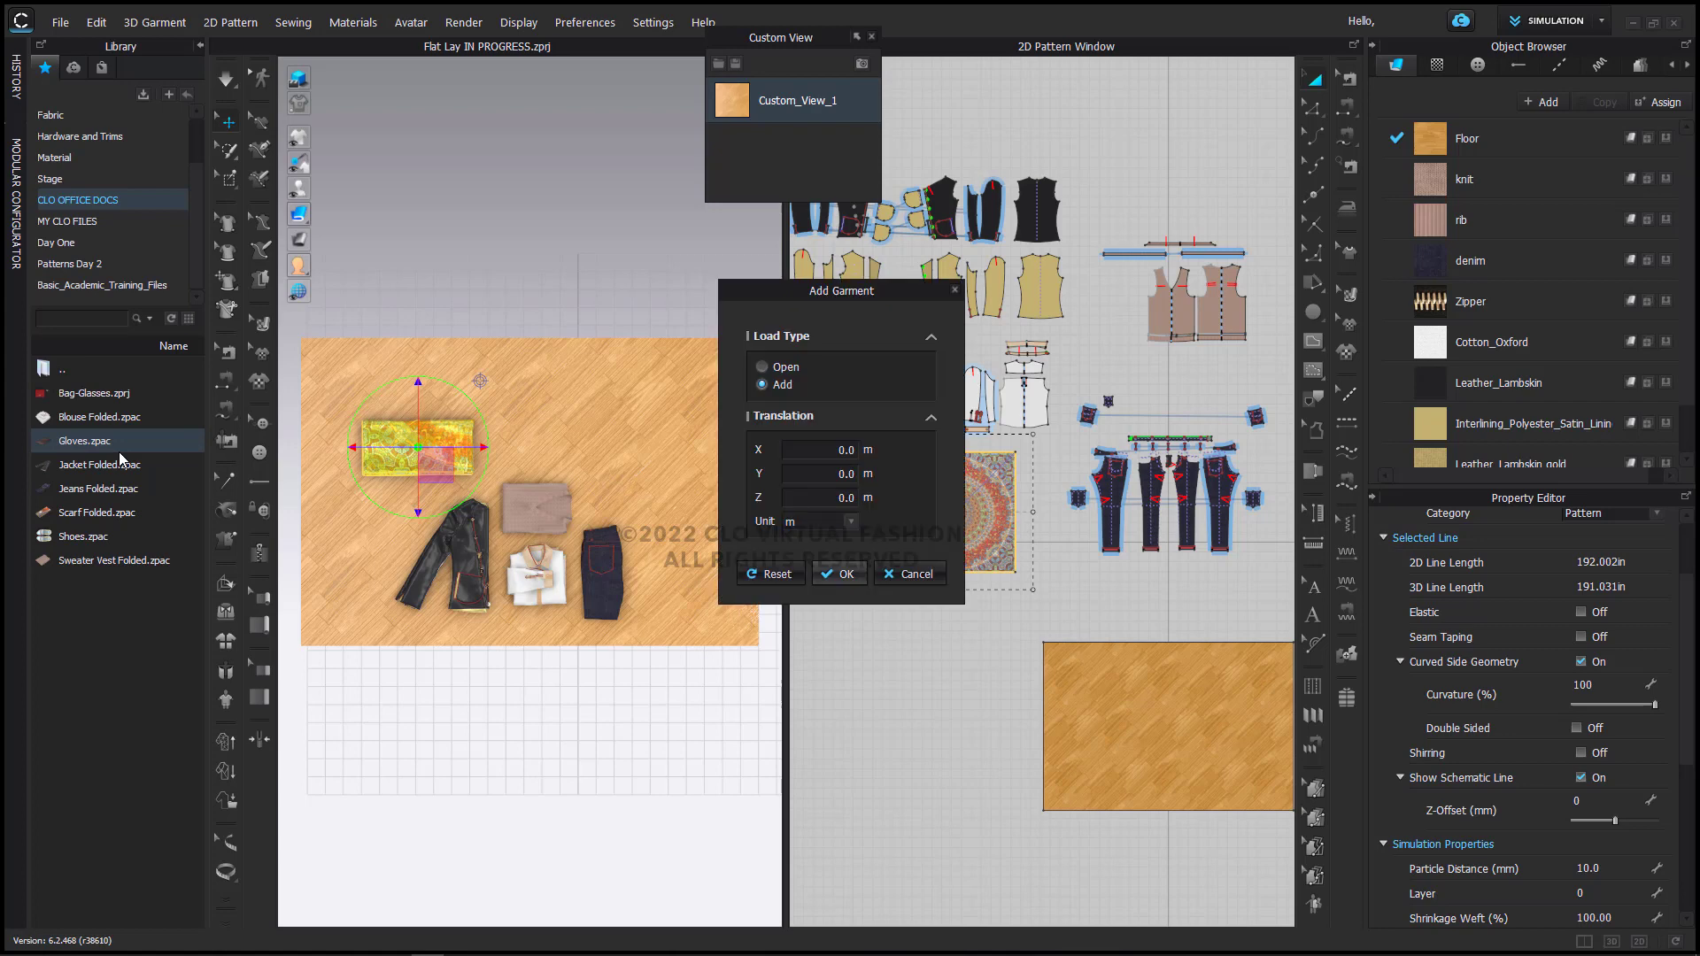
{"action": "left_click", "coordinate": [840, 576]}
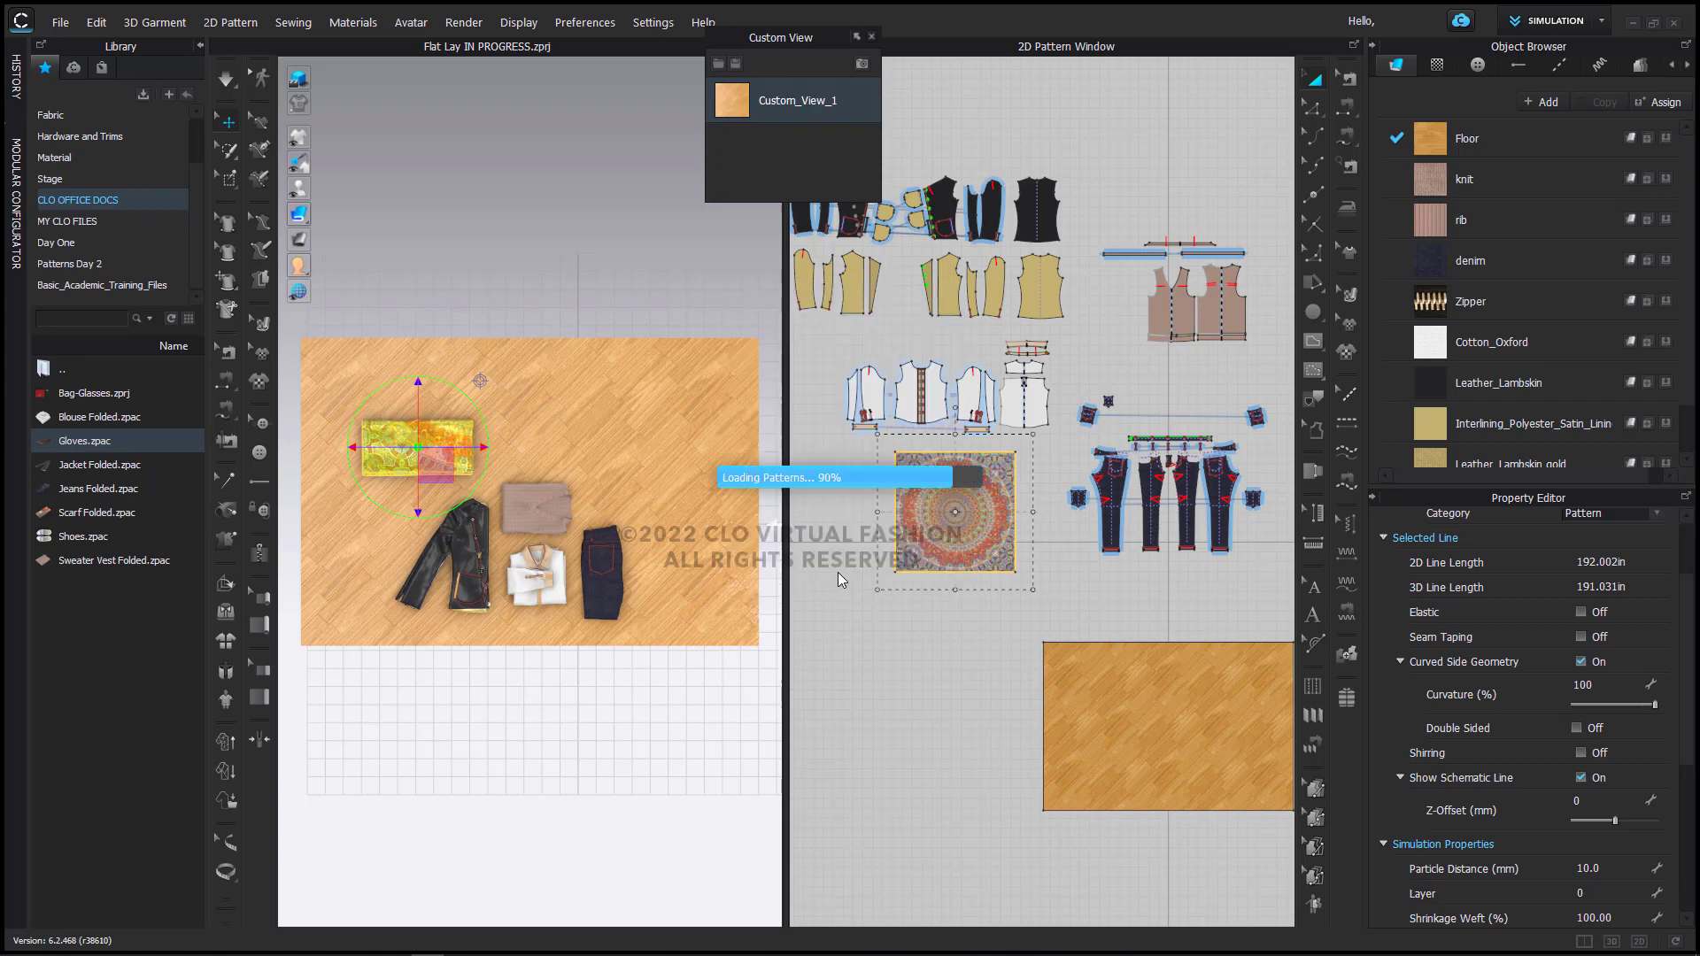
{"action": "scroll", "coordinate": [428, 499], "scroll_direction": "up", "scroll_amount": 3}
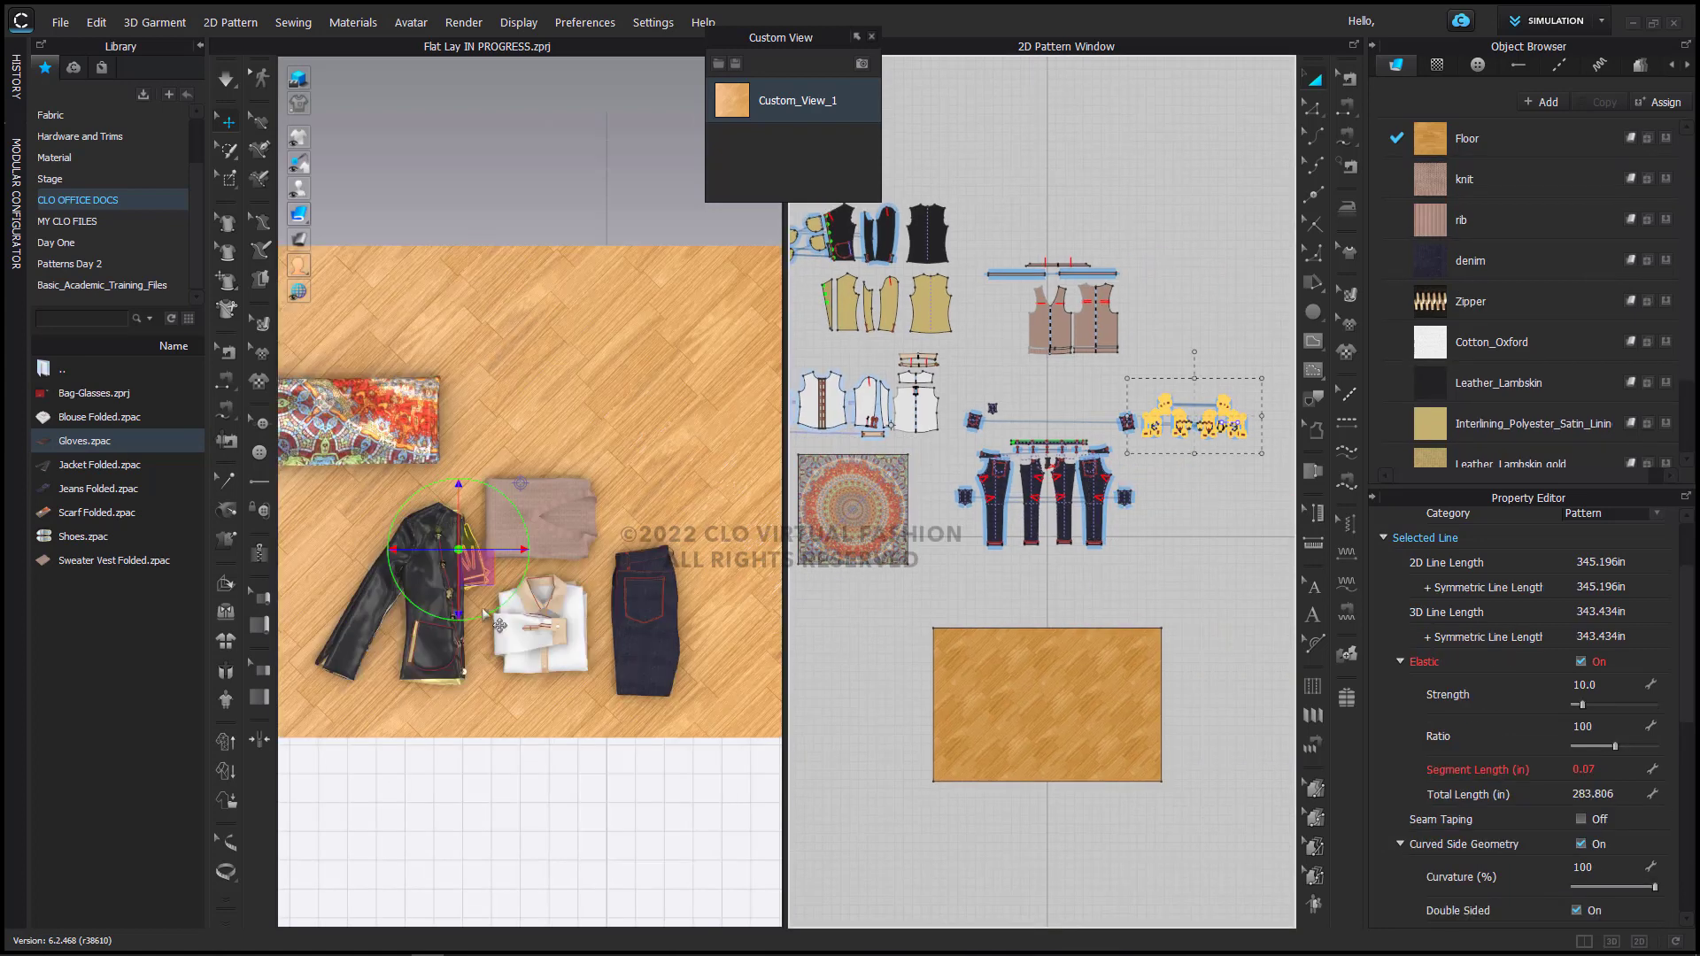
{"action": "left_click_drag", "start_coordinate": [425, 468], "coordinate": [483, 460]}
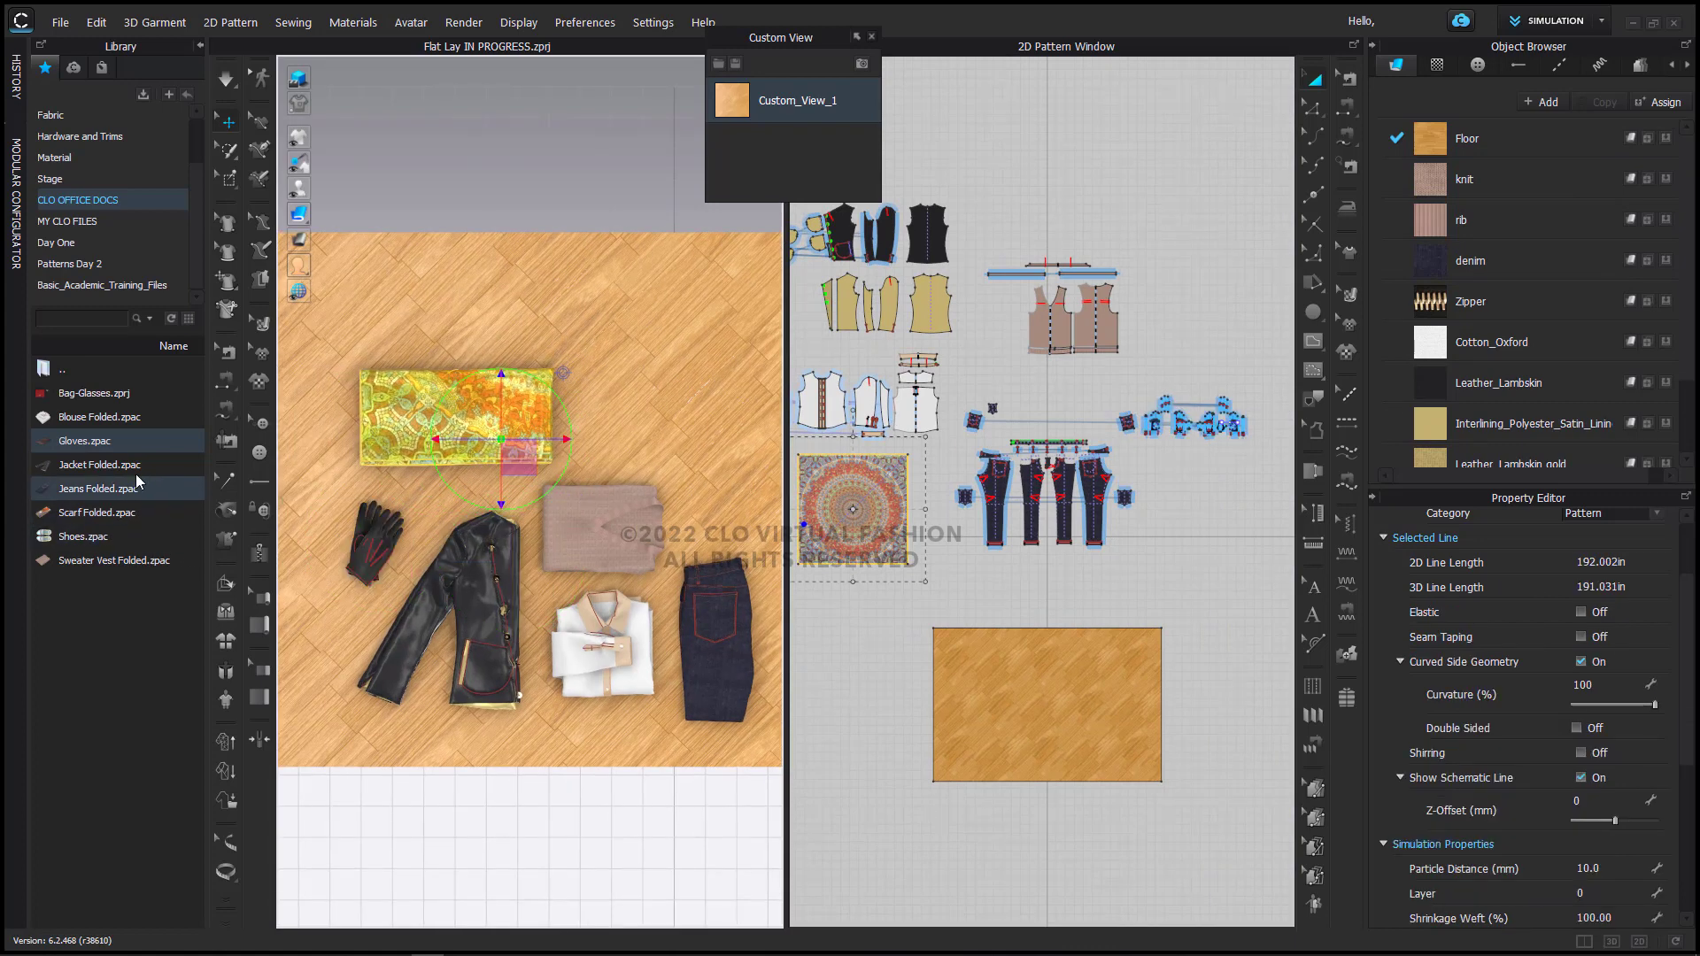
Step: Add Shoes.zpac to the workspace and place the shoes above the jeans, beside the folded sweater vest, leaving nothing selected
{"action": "mouse_move", "coordinate": [115, 539]}
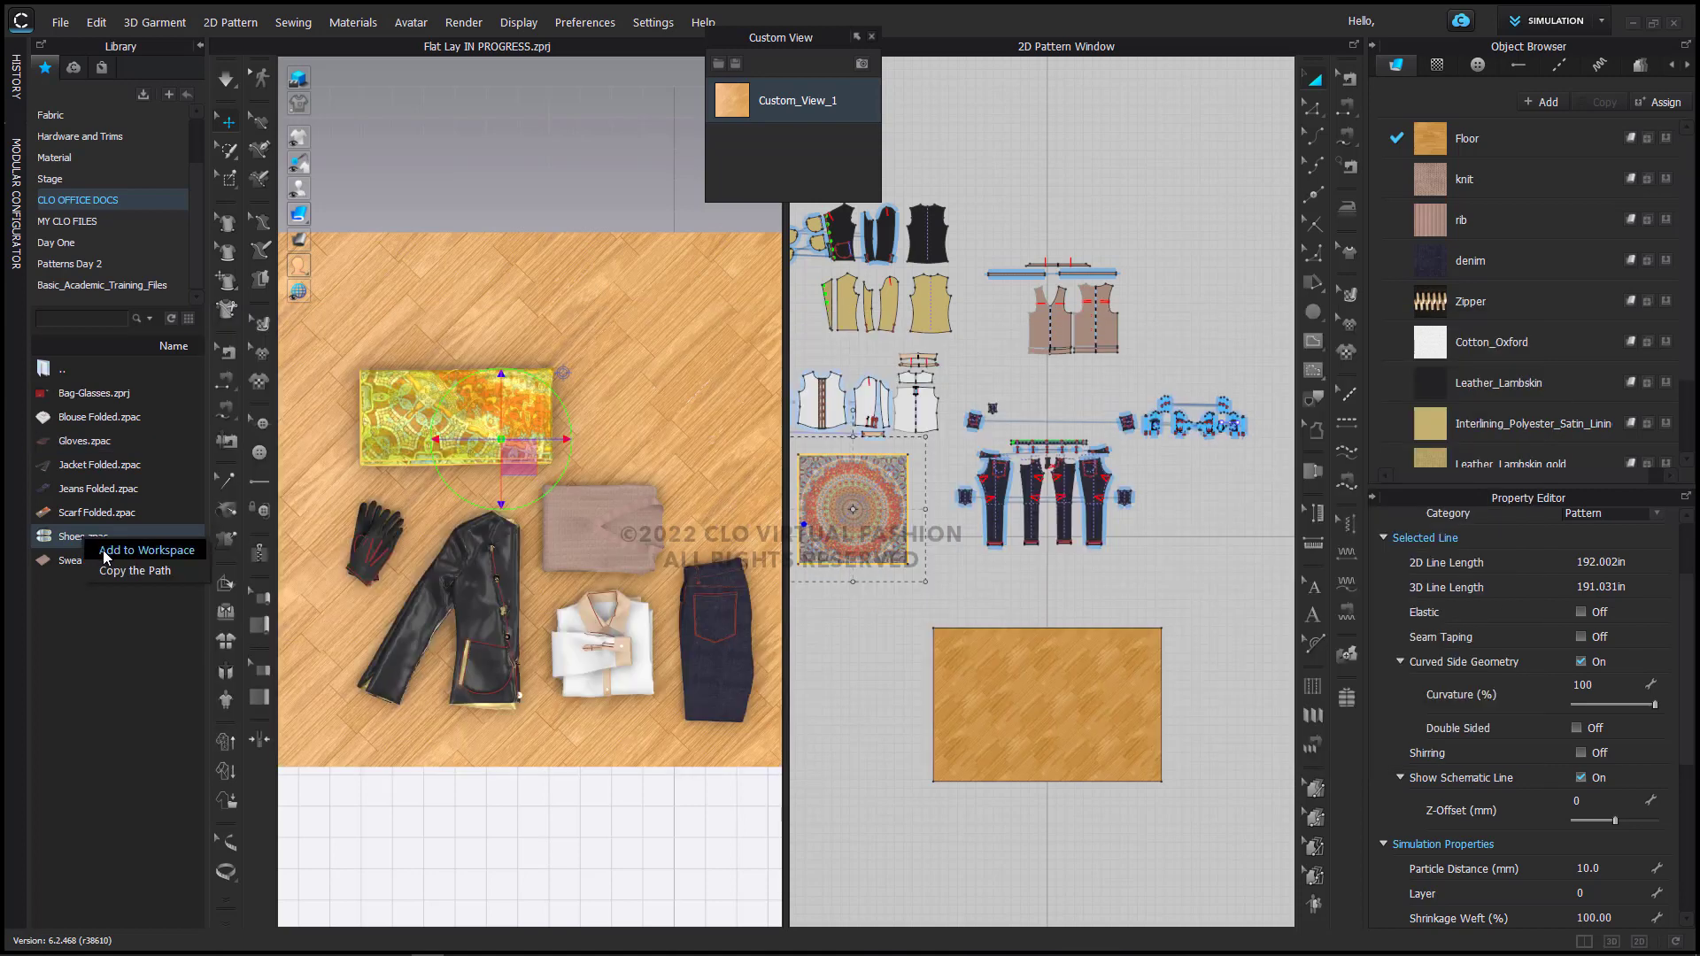
{"action": "double_click", "coordinate": [89, 539]}
{"action": "left_click", "coordinate": [847, 574]}
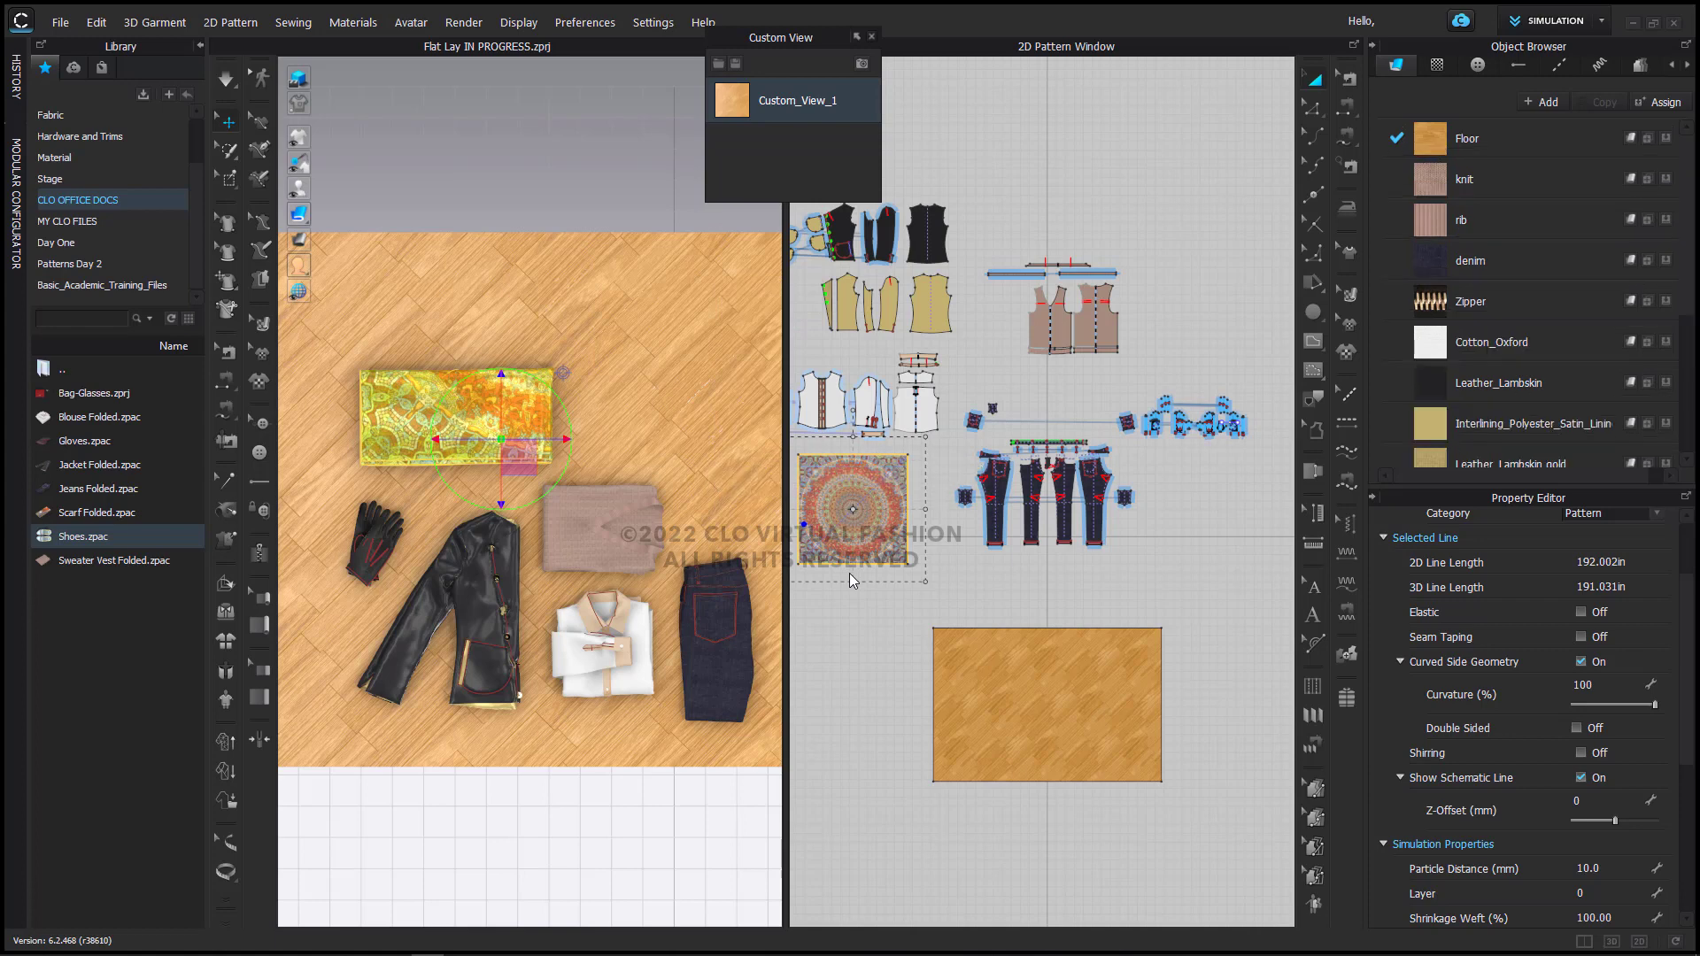
{"action": "scroll", "coordinate": [644, 520], "scroll_direction": "up", "scroll_amount": 2}
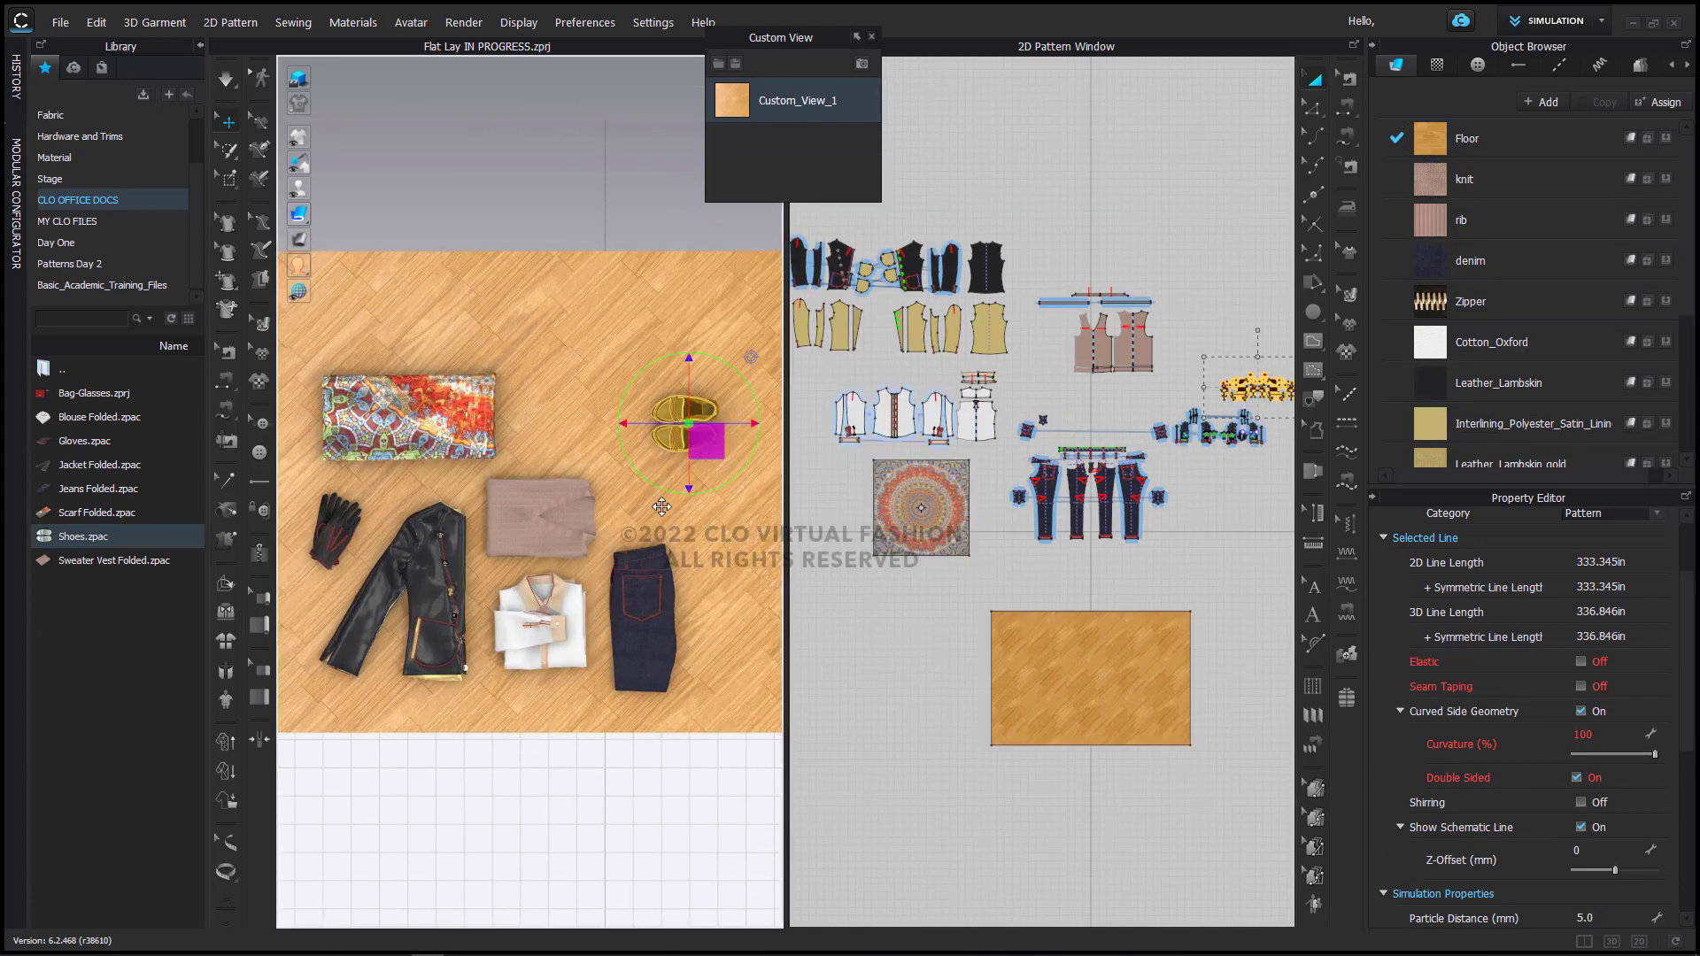
{"action": "left_click_drag", "start_coordinate": [707, 450], "coordinate": [669, 526]}
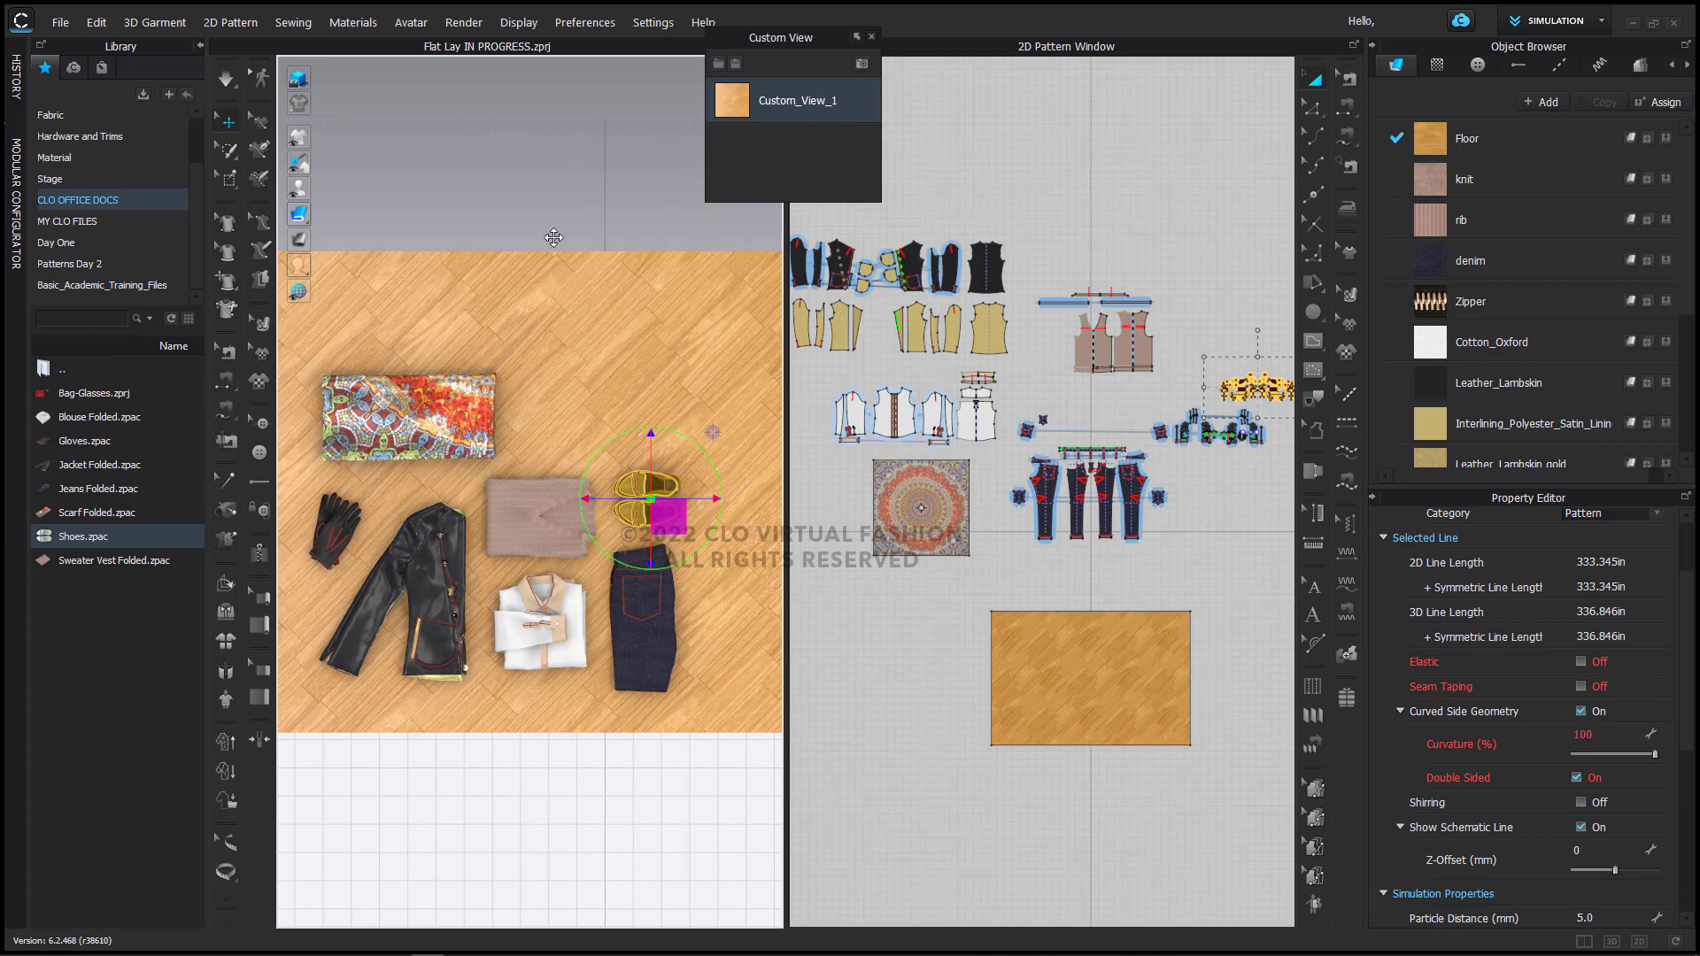
{"action": "left_click", "coordinate": [455, 234]}
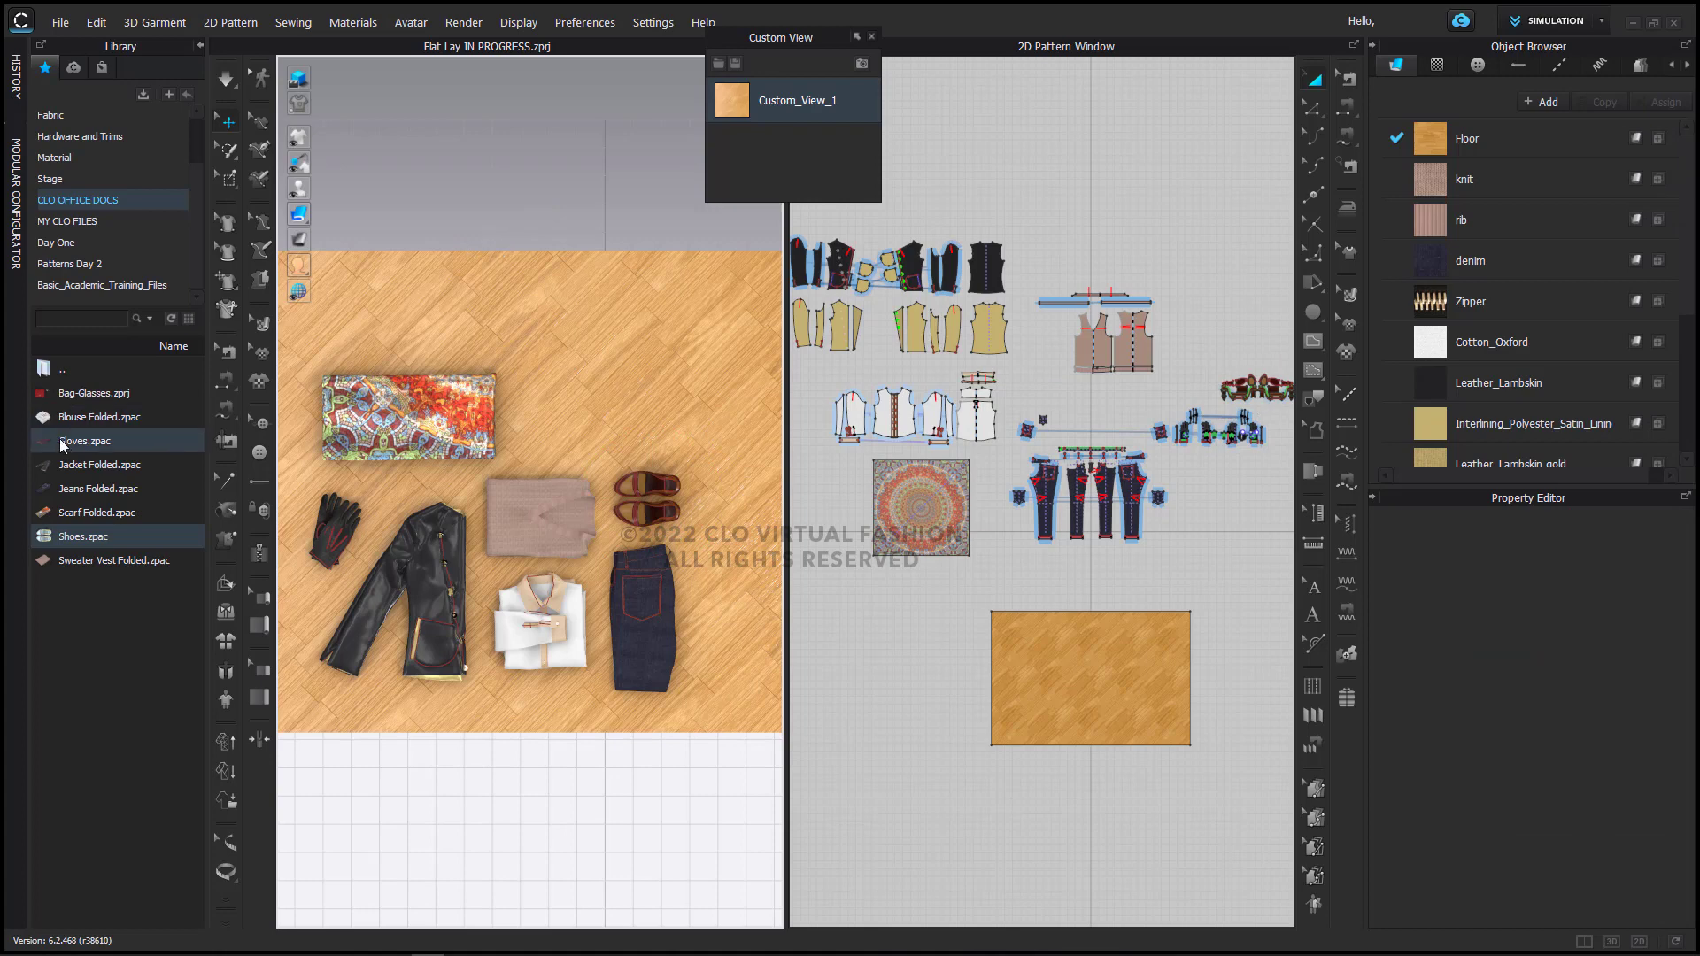
Step: Add Bag-Glasses.zprj to the current project with the Avatar object included and an X translation of 1.0 m
{"action": "mouse_move", "coordinate": [62, 396]}
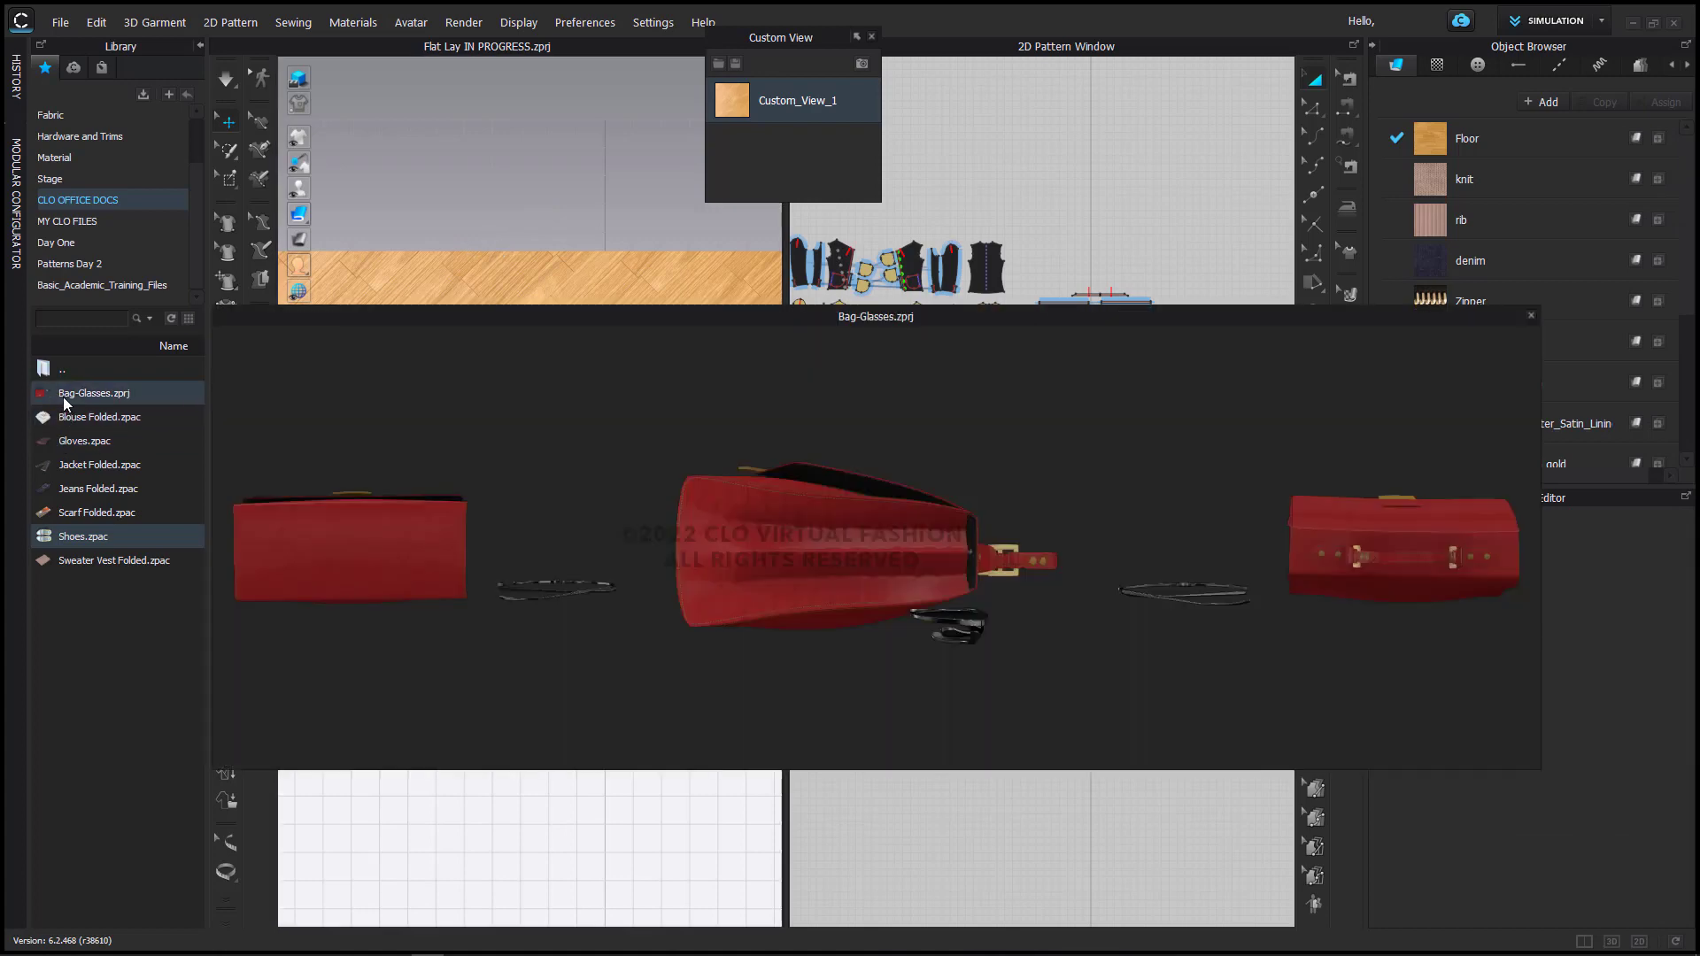
{"action": "right_click", "coordinate": [62, 397]}
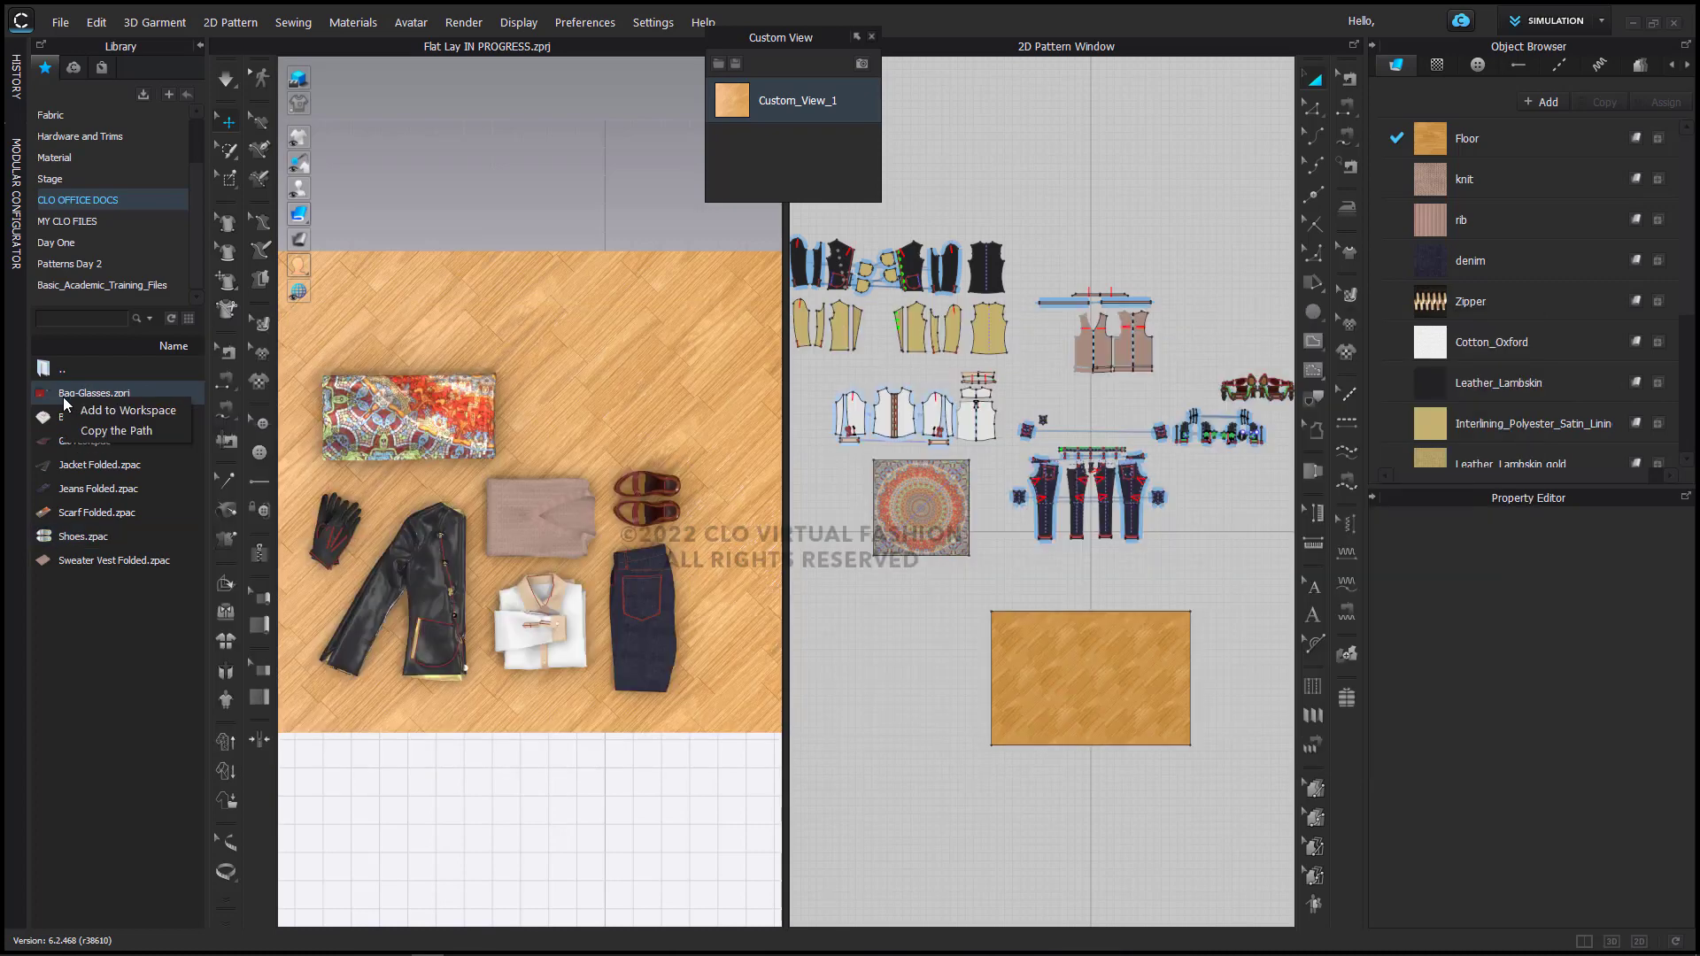
{"action": "left_click", "coordinate": [88, 406]}
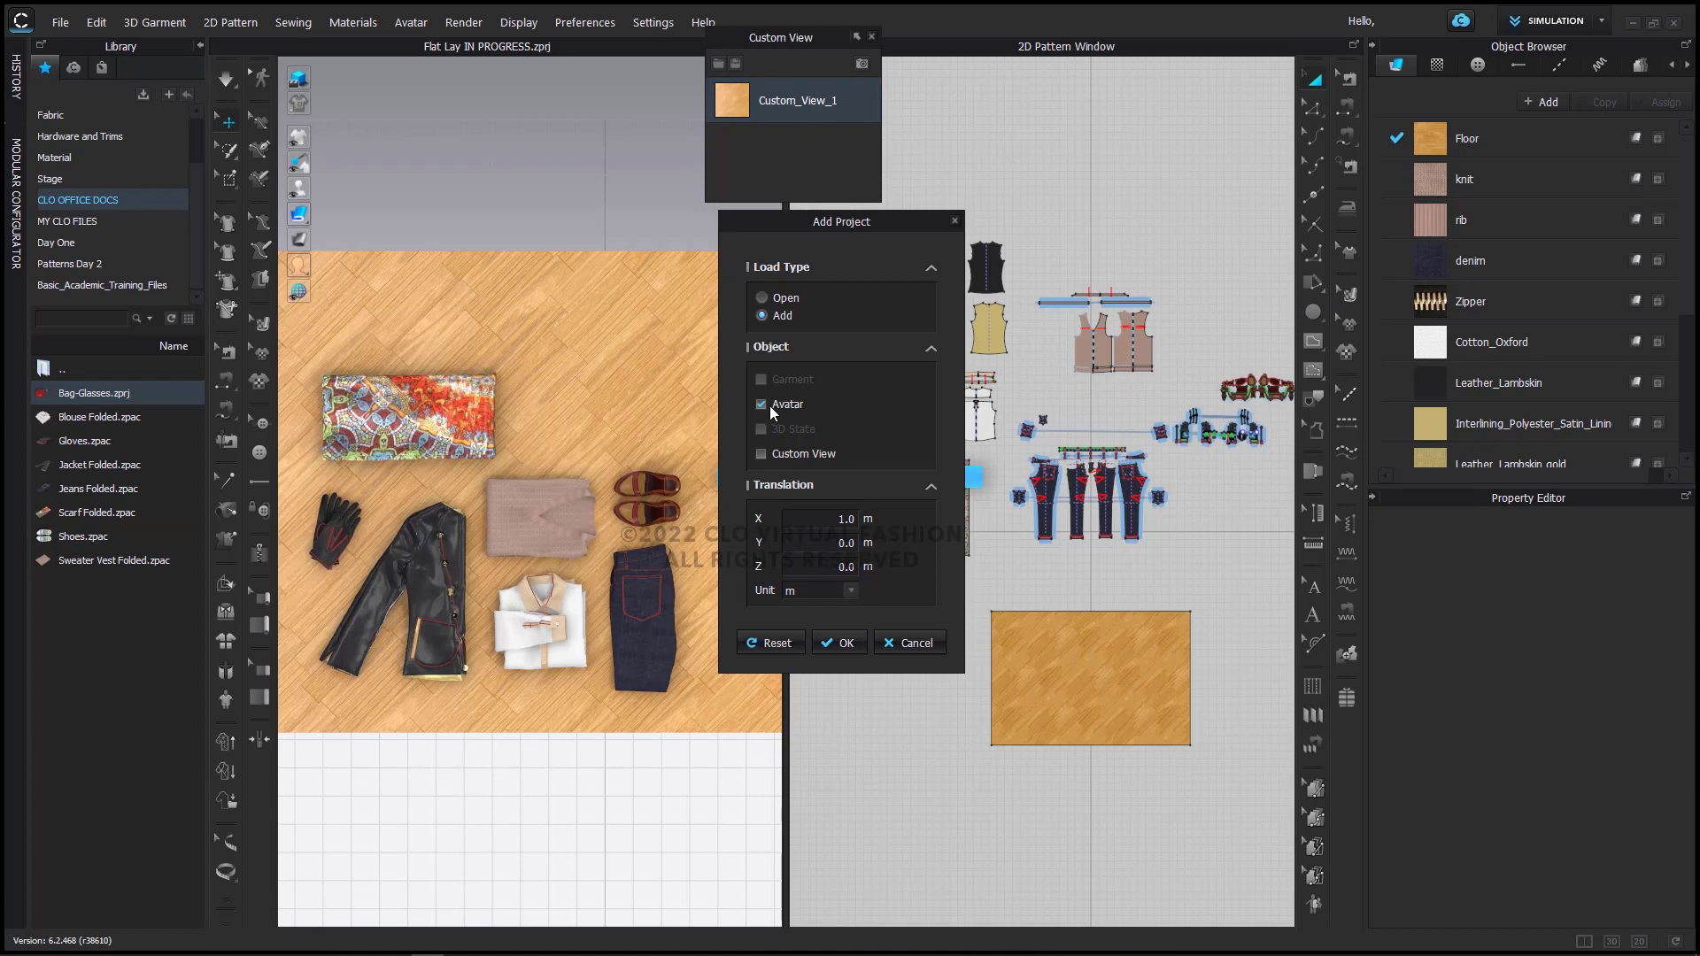
{"action": "left_click", "coordinate": [842, 646]}
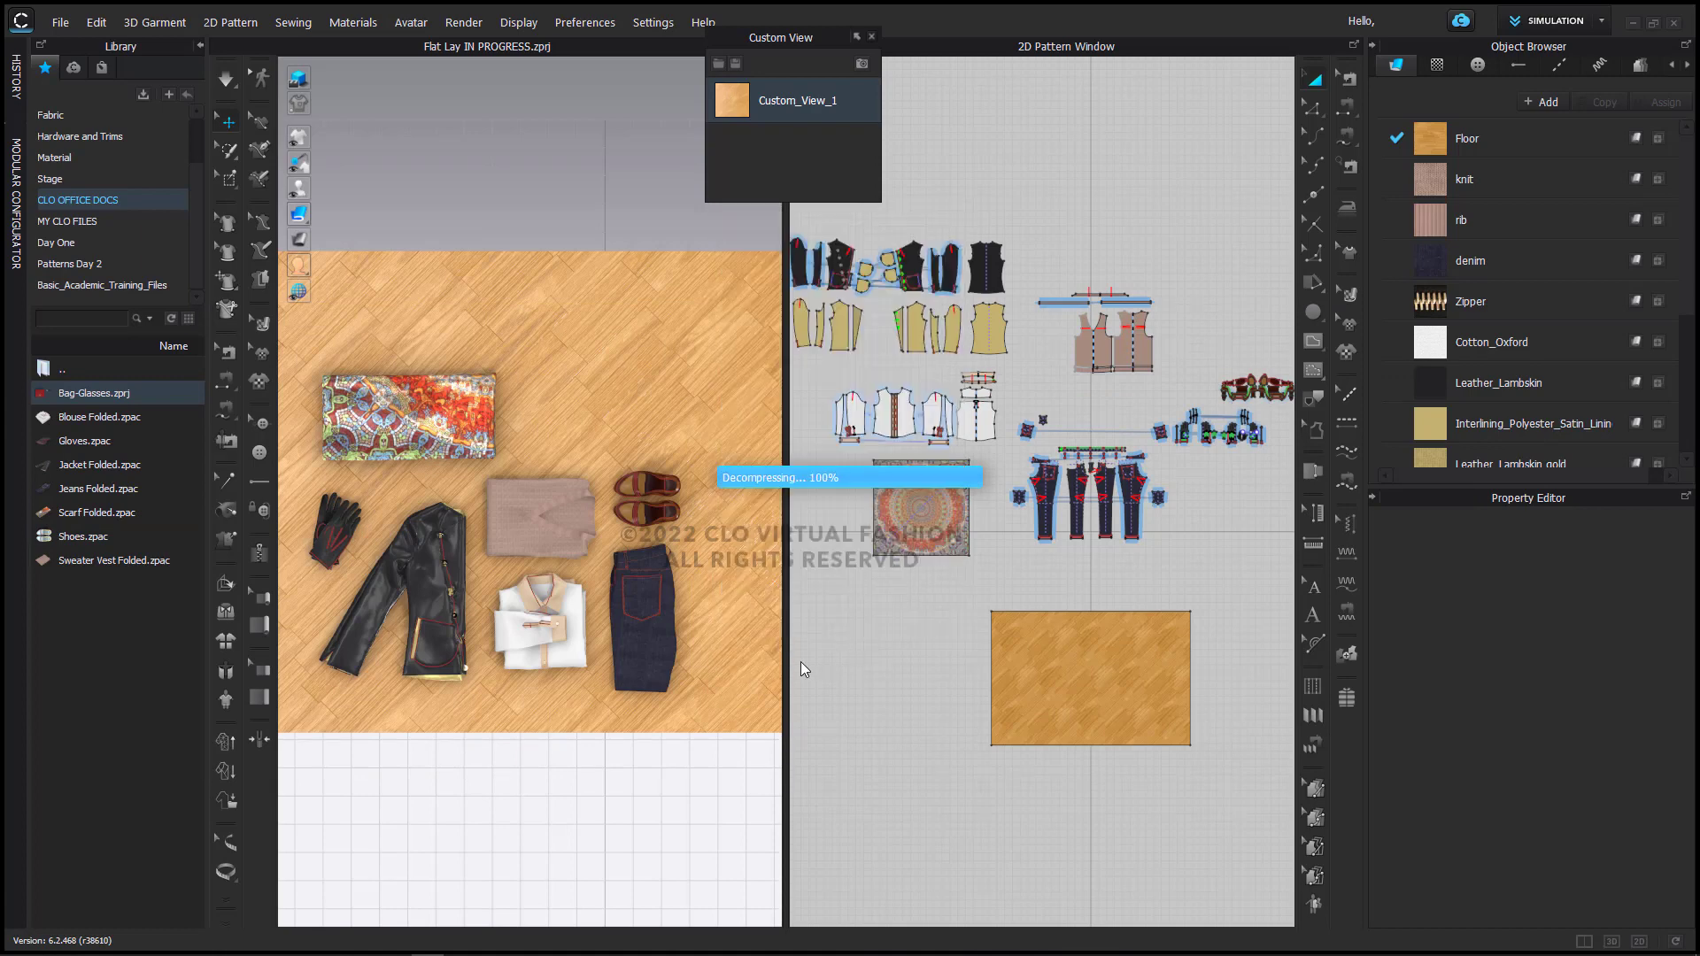